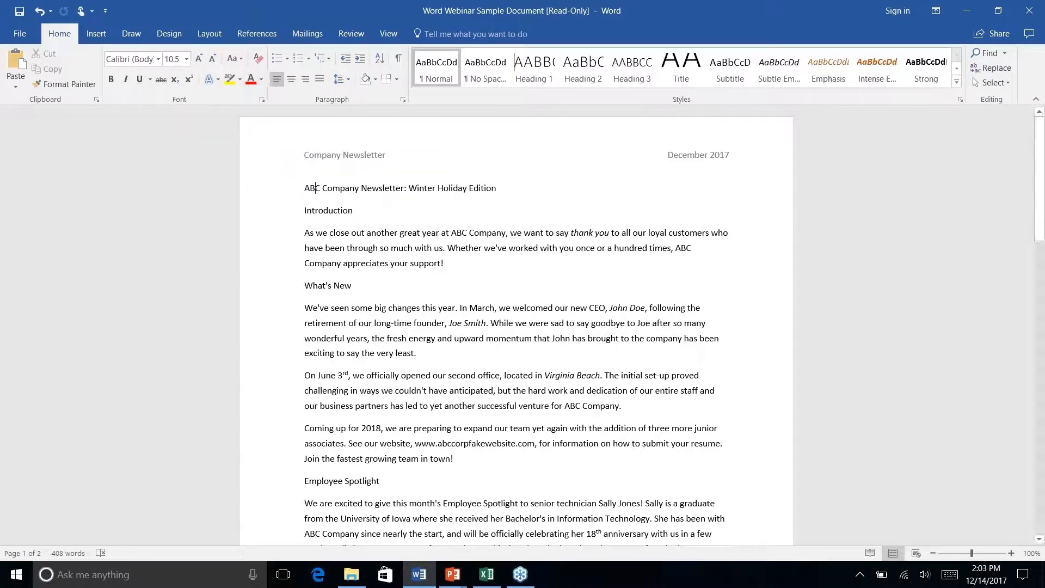
- Show the Quick Access Toolbar below the ribbon
right_click(270, 78)
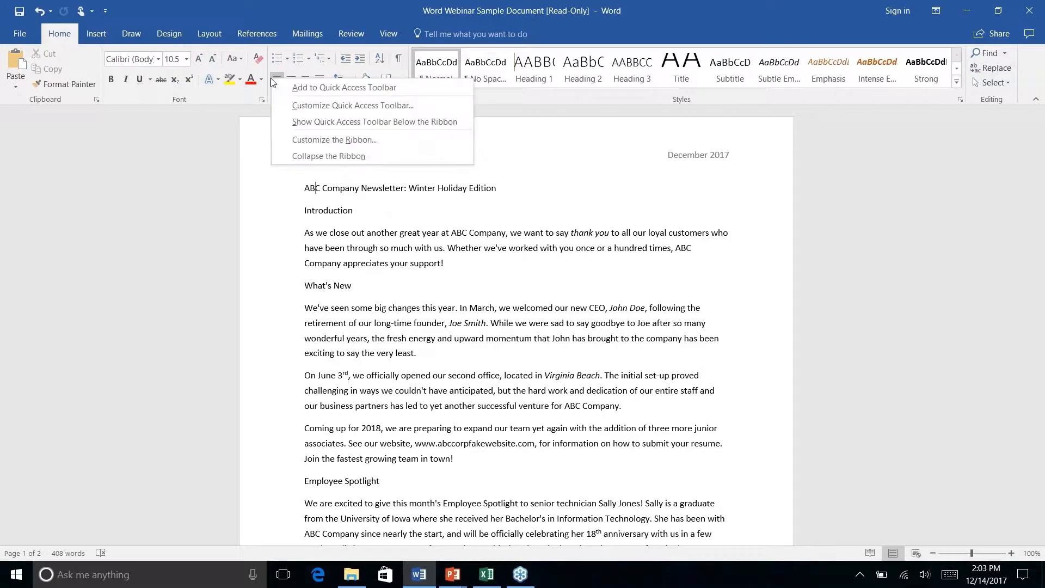
left_click(355, 122)
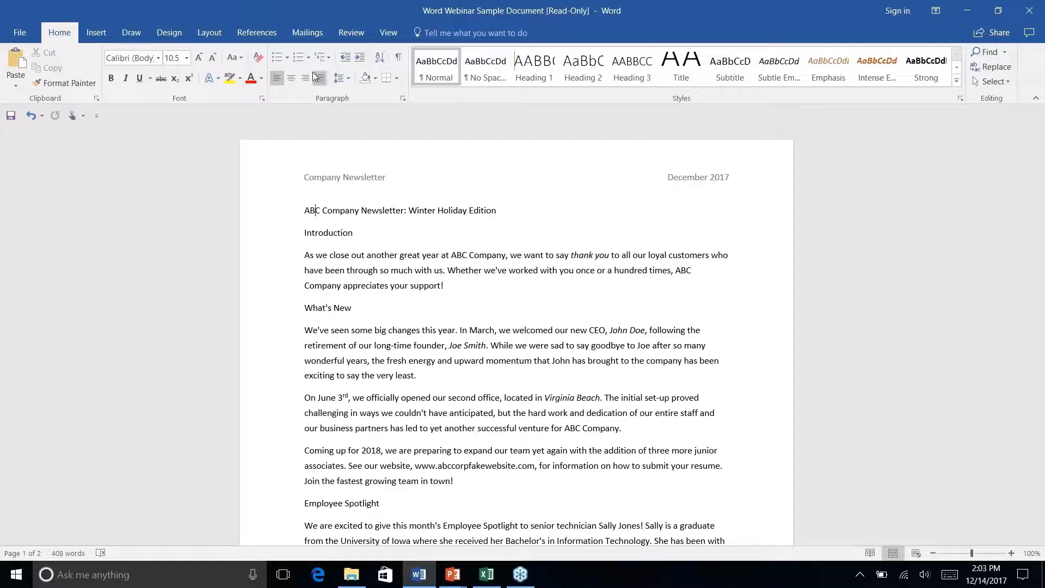
right_click(276, 79)
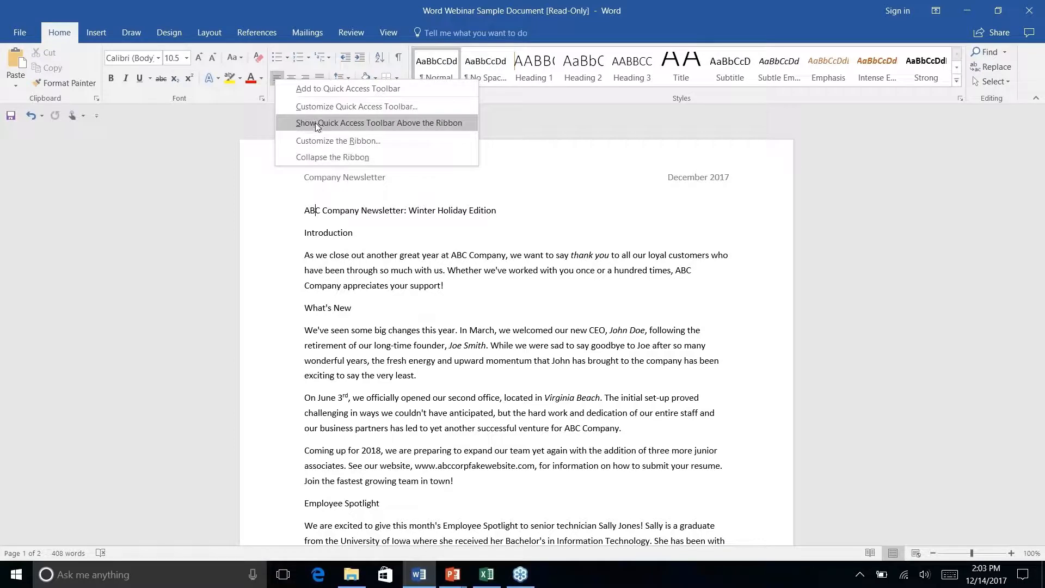
left_click(125, 112)
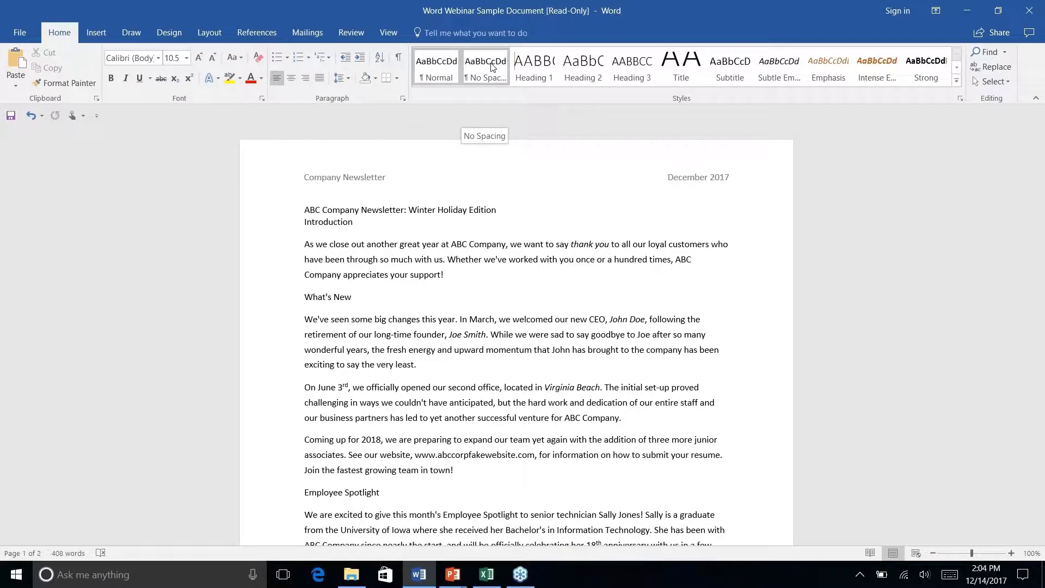
right_click(683, 69)
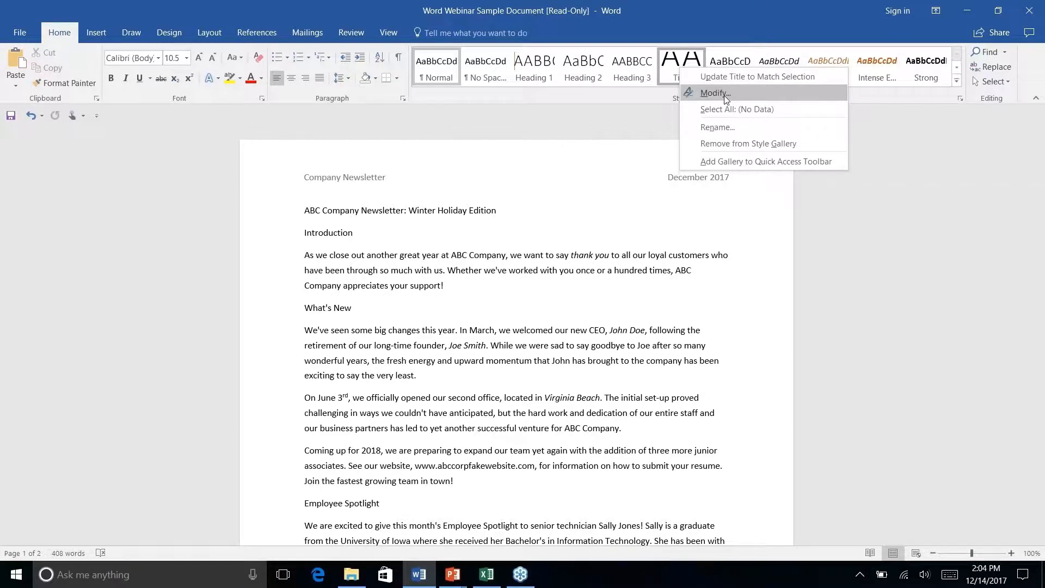
right_click(285, 57)
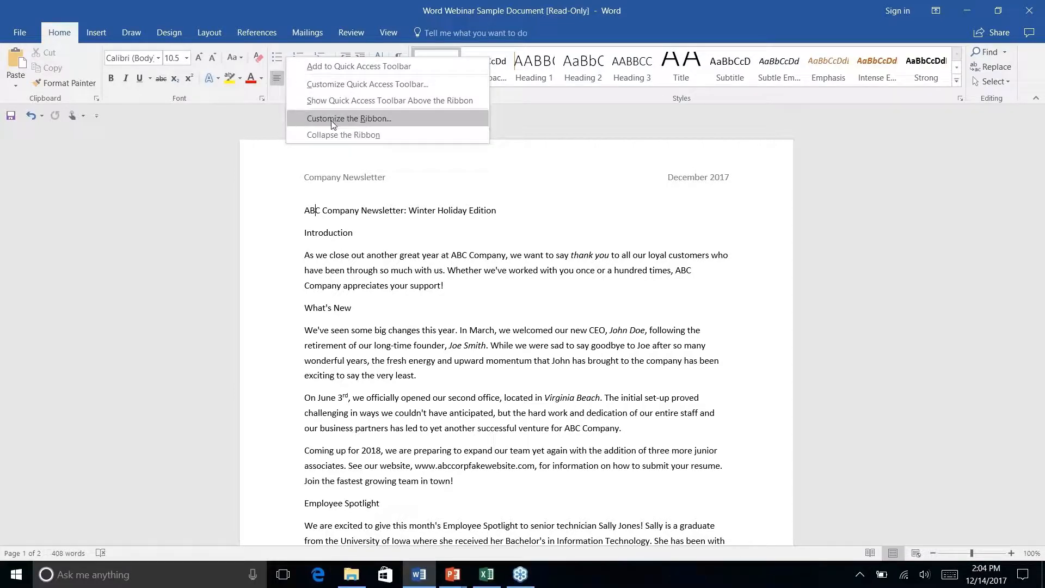
left_click(111, 114)
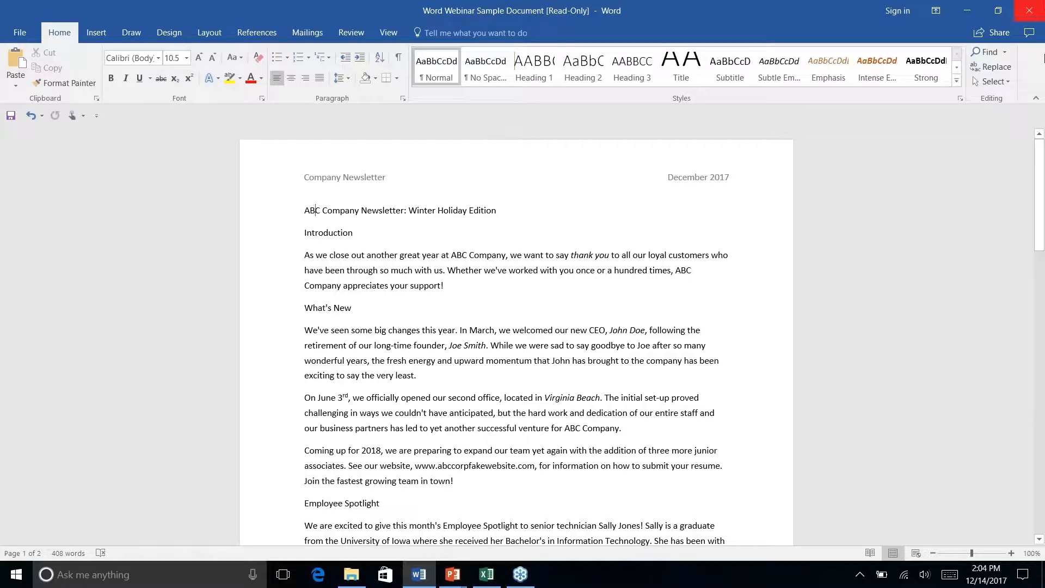
- Collapse the ribbon, then show the View commands temporarily and hide them again
left_click(1035, 98)
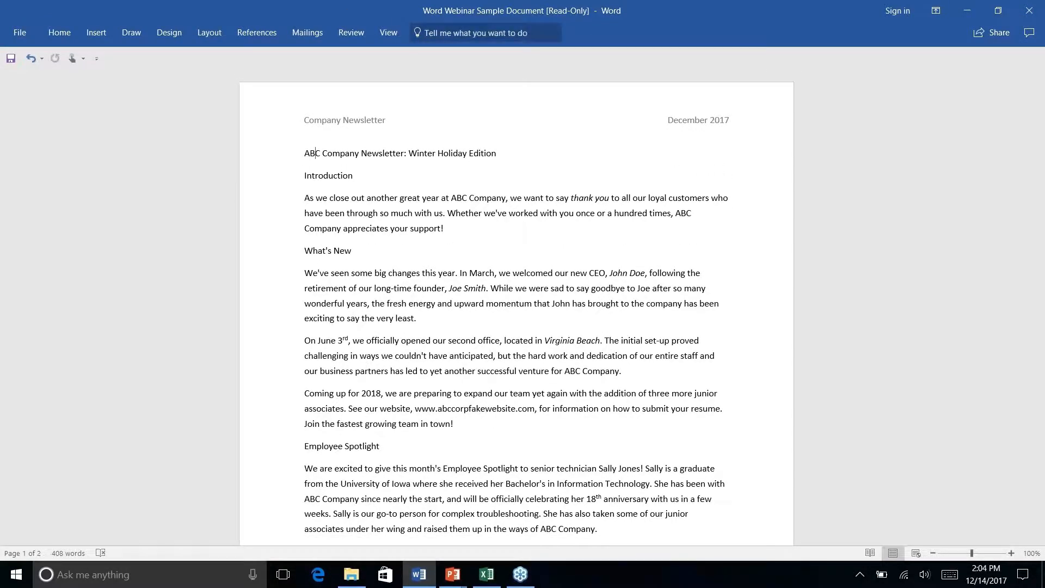
left_click(389, 32)
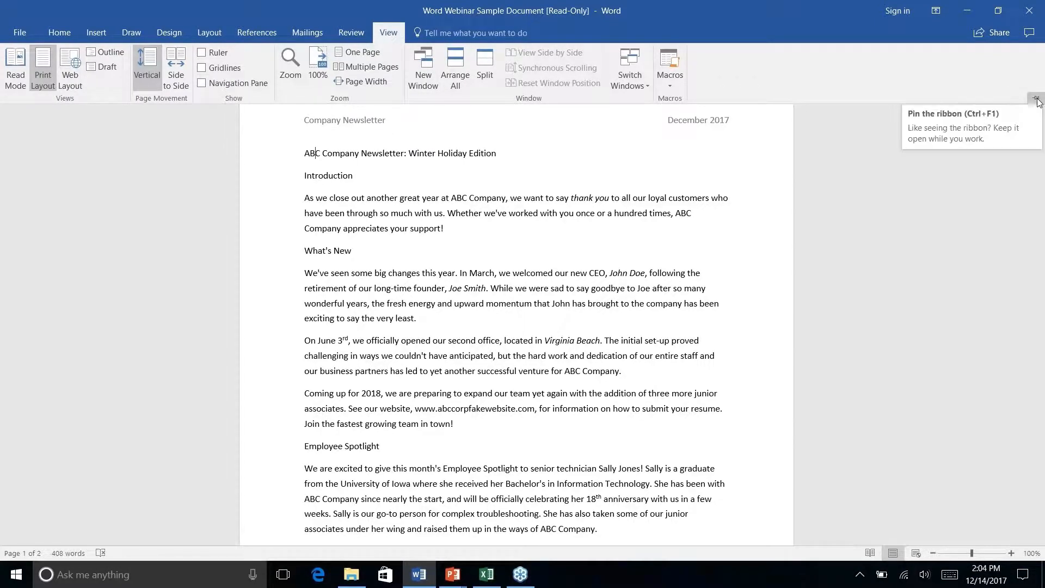
left_click(391, 36)
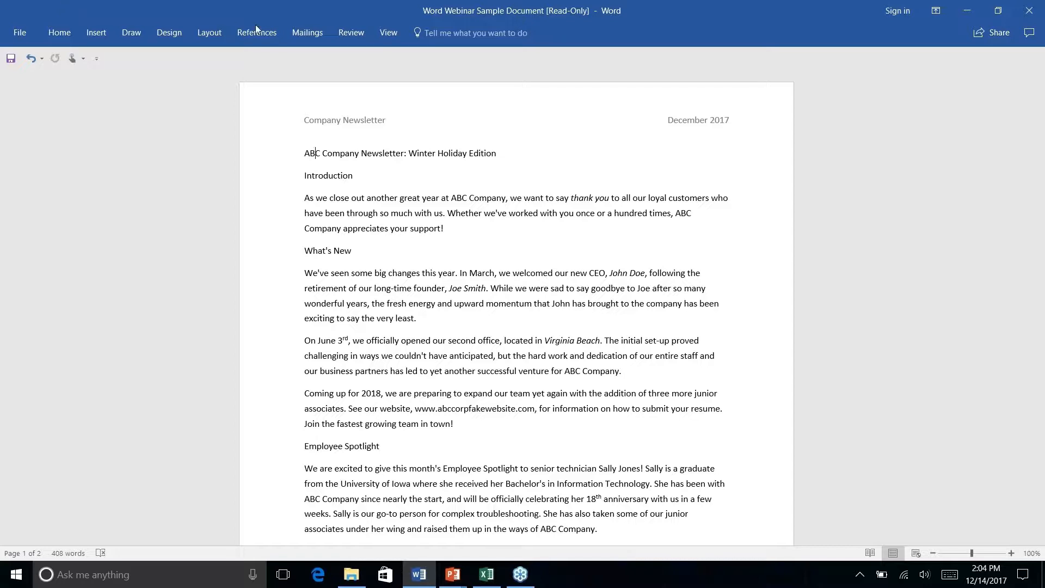
- Examine the ribbon commands for Design, Home, Insert, Draw, Layout and References
left_click(175, 36)
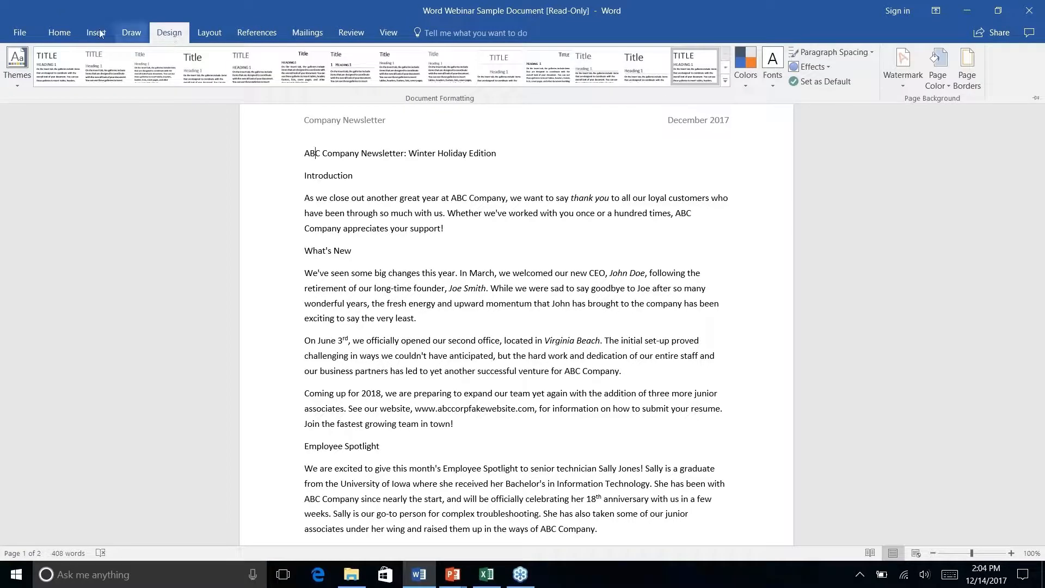
left_click(71, 32)
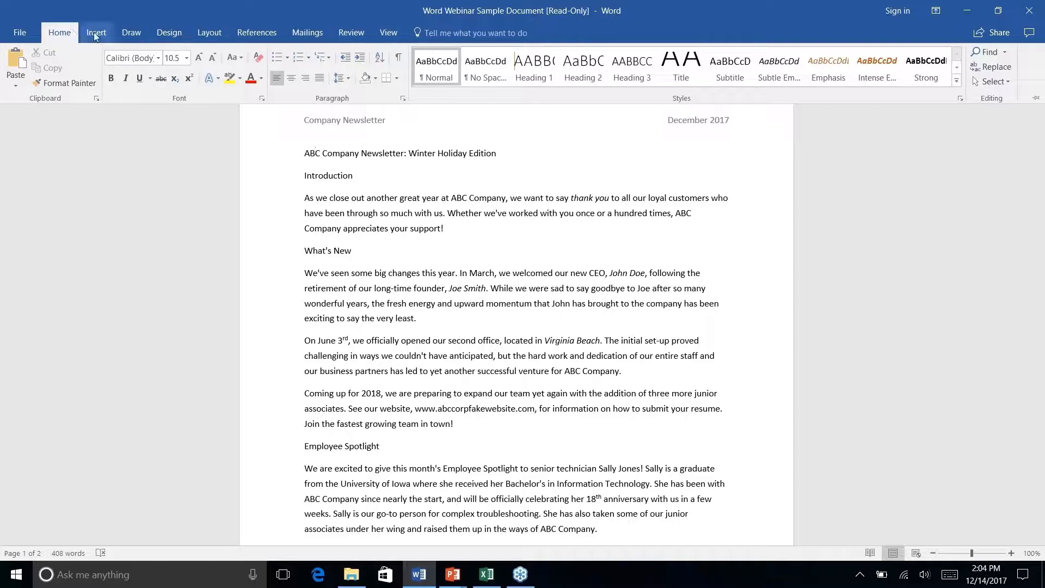
left_click(93, 32)
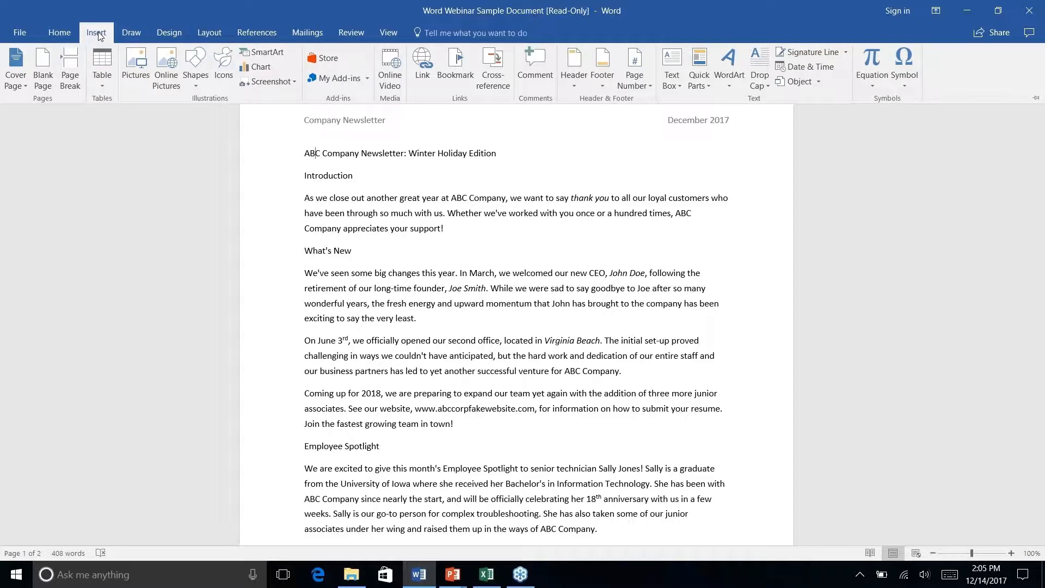
left_click(136, 38)
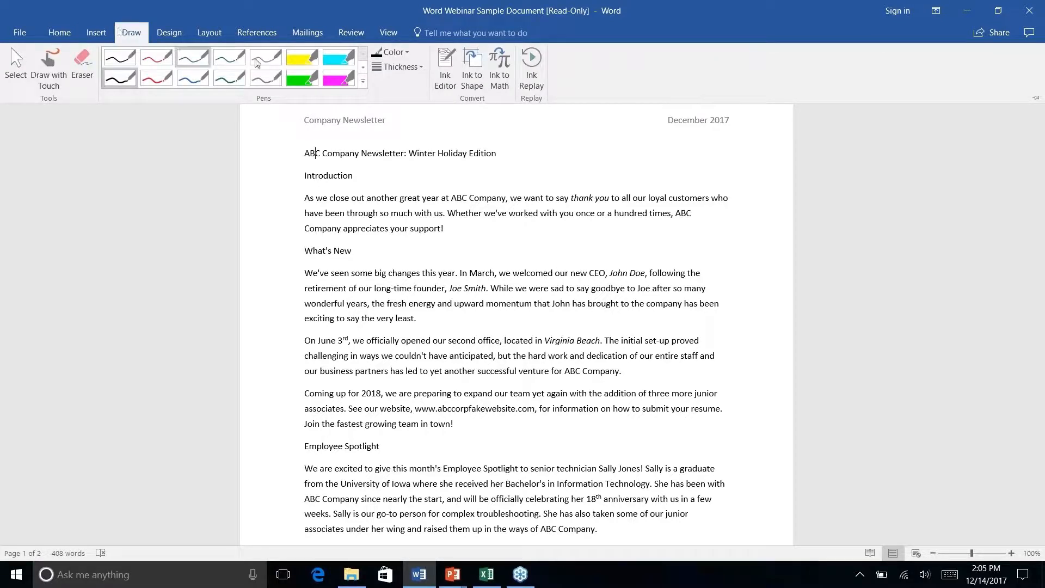
left_click(161, 34)
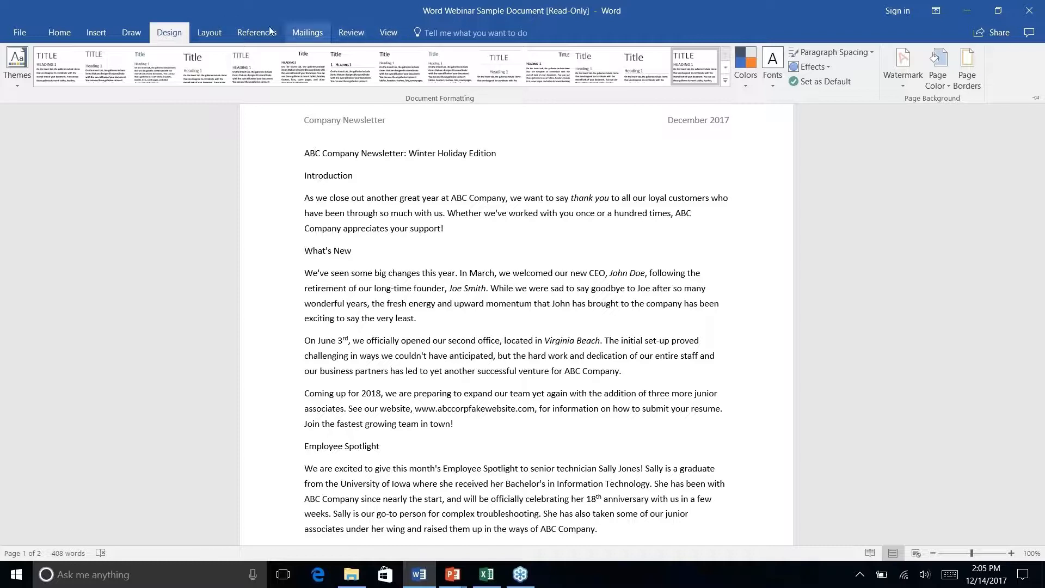
left_click(213, 34)
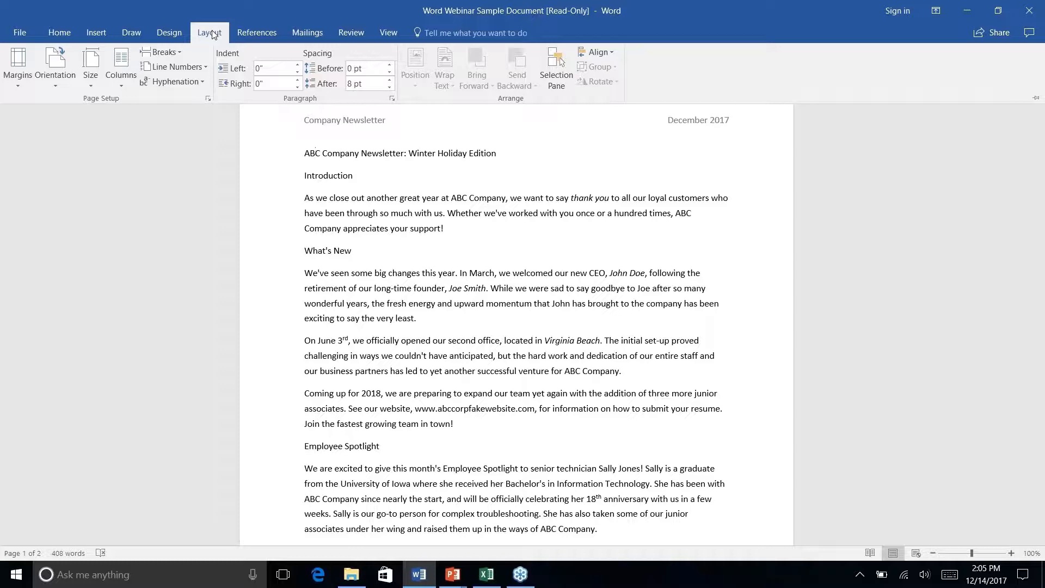
left_click(260, 35)
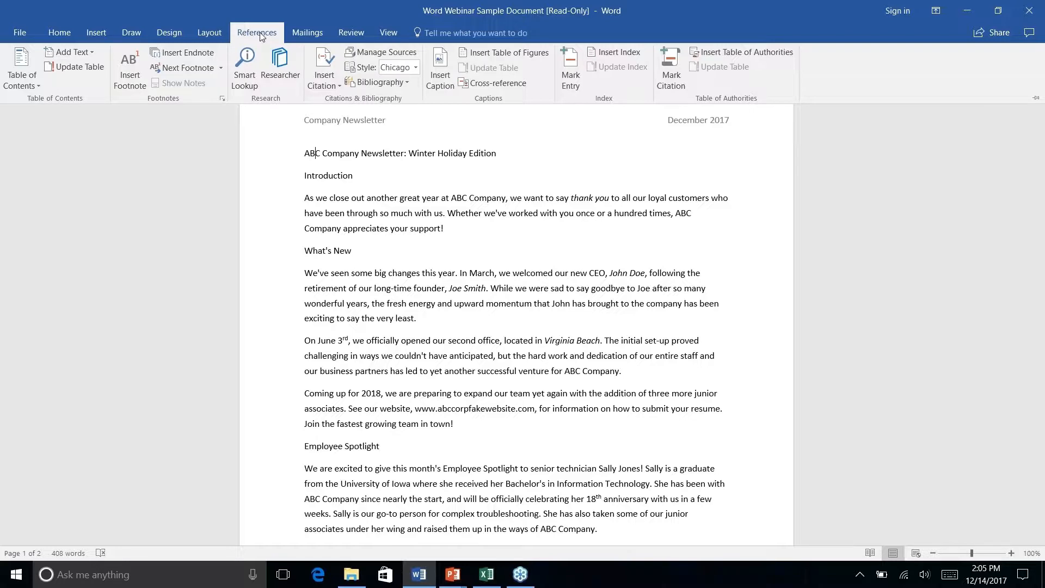
left_click(59, 33)
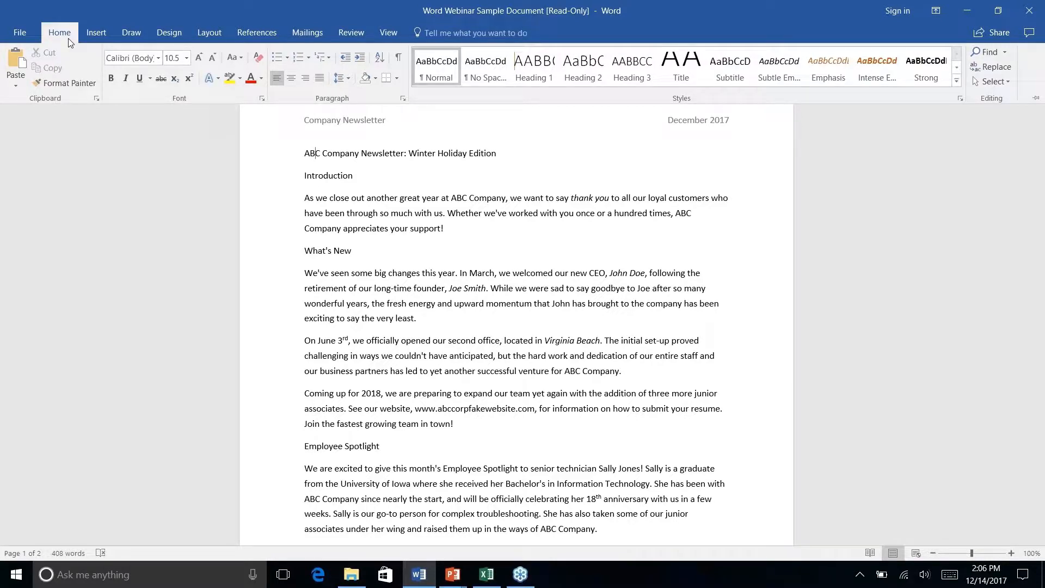
- Browse the popular commands and the commands not in the ribbon within the ribbon customization options, leaving them without changes
right_click(233, 79)
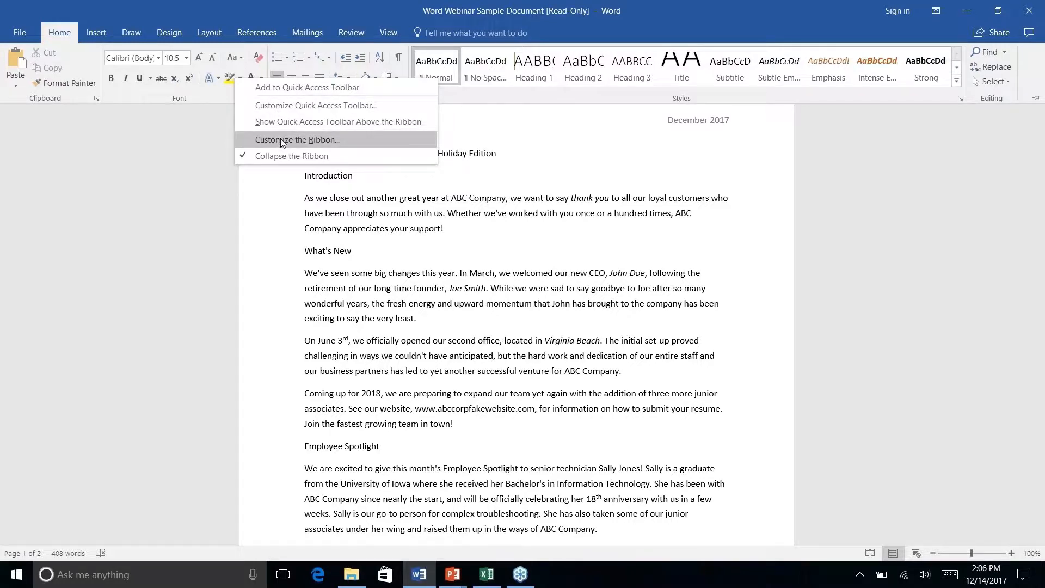
left_click(291, 157)
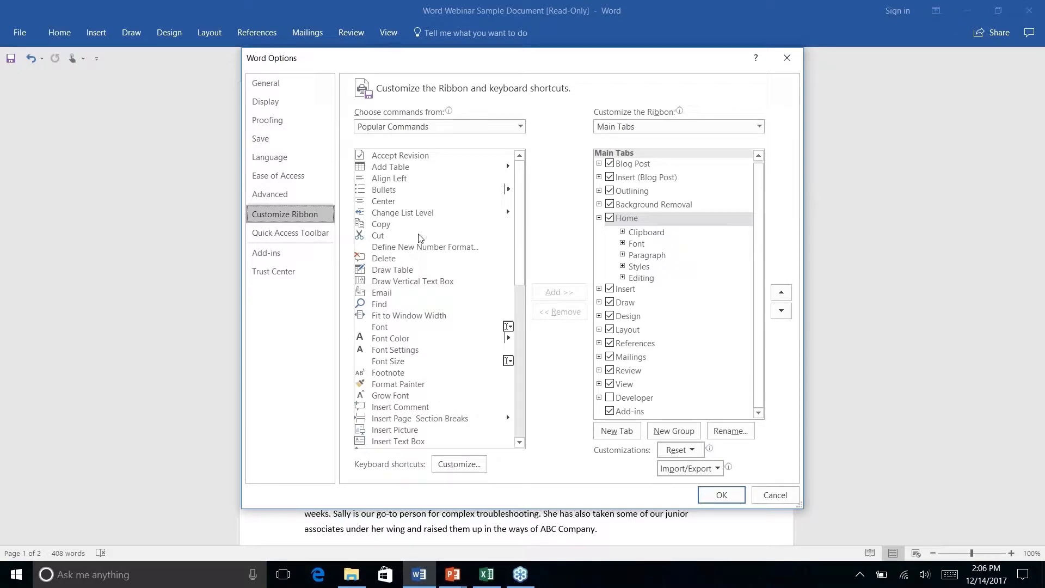
scroll(522, 202, "down", 10)
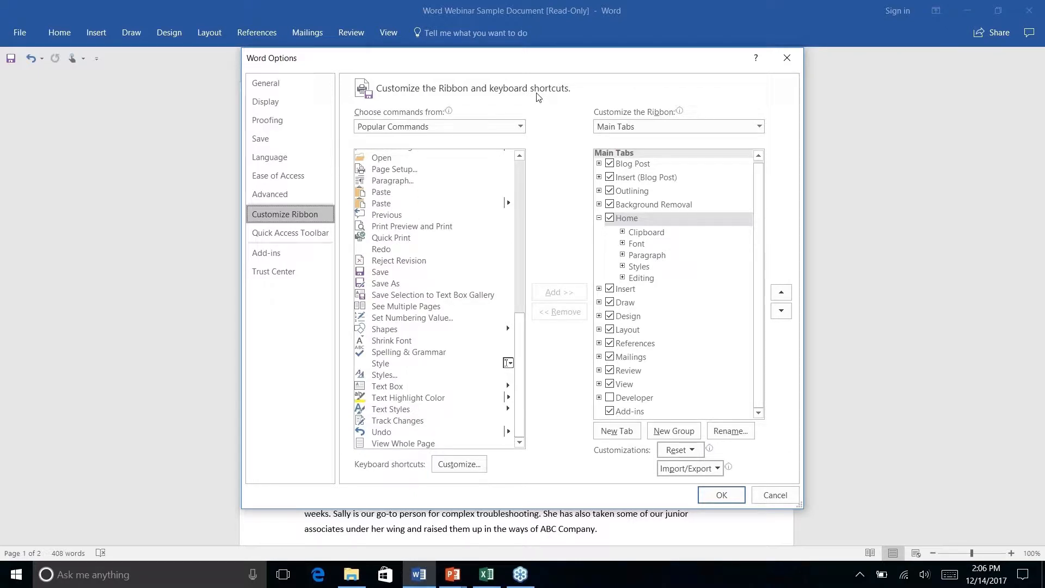
left_click(519, 127)
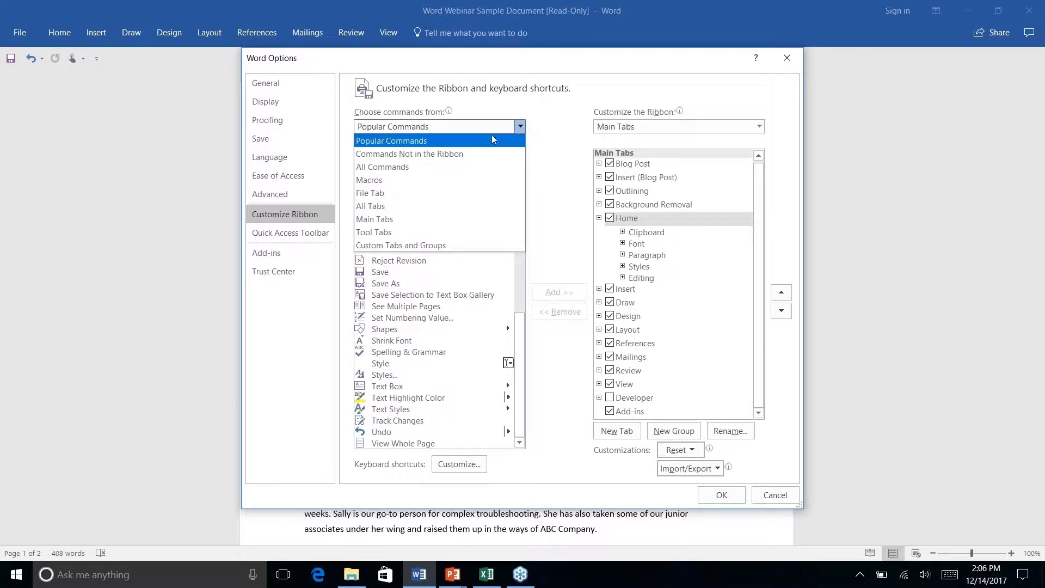
left_click(450, 155)
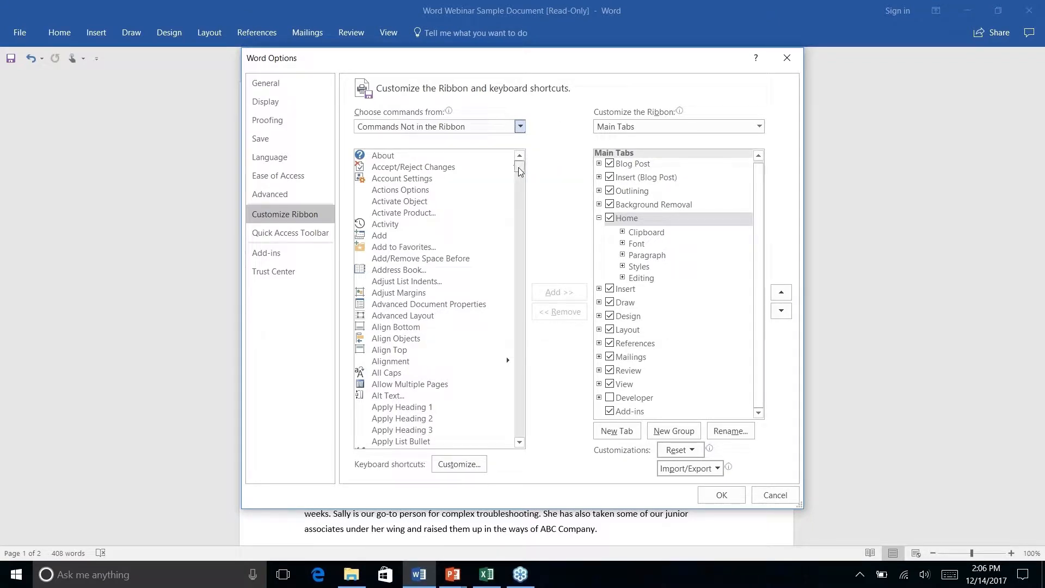
left_click_drag(521, 165, 513, 286)
scroll(443, 276, "down", 4)
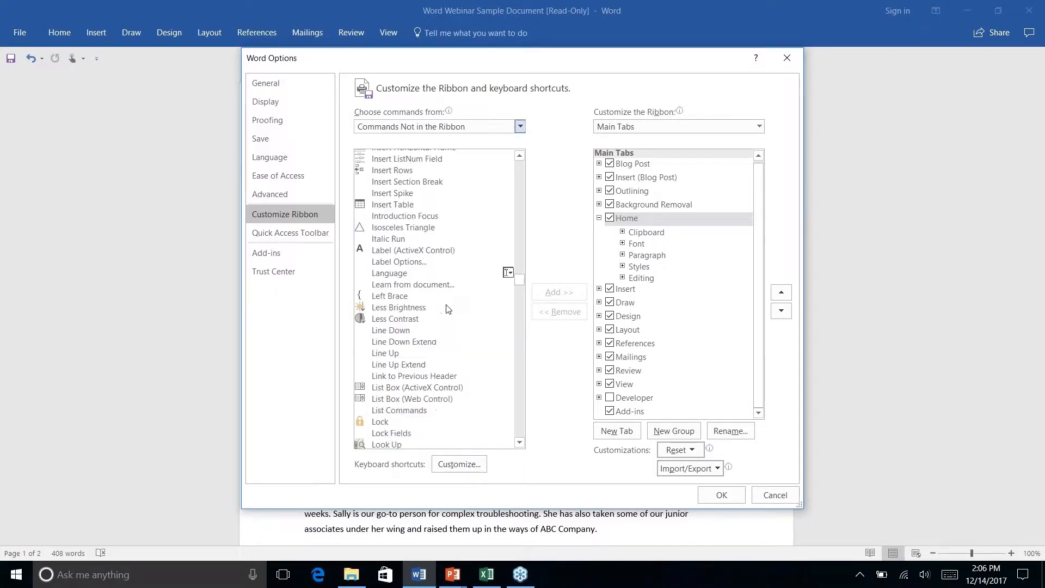
scroll(445, 305, "up", 8)
scroll(446, 308, "up", 20)
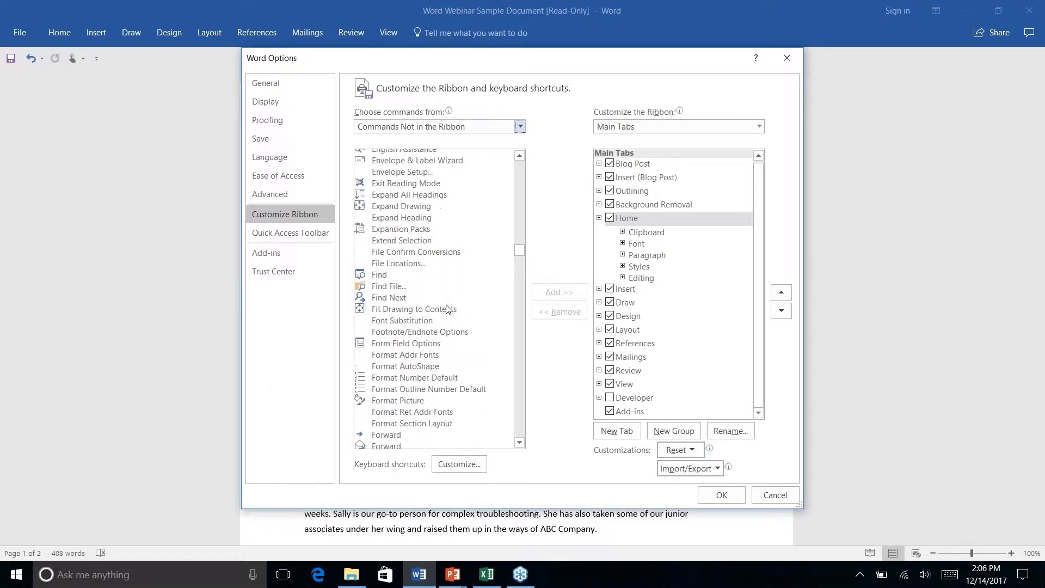
left_click(787, 59)
- Look at the recently used commands and suggested queries offered by the Tell Me search
left_click(452, 34)
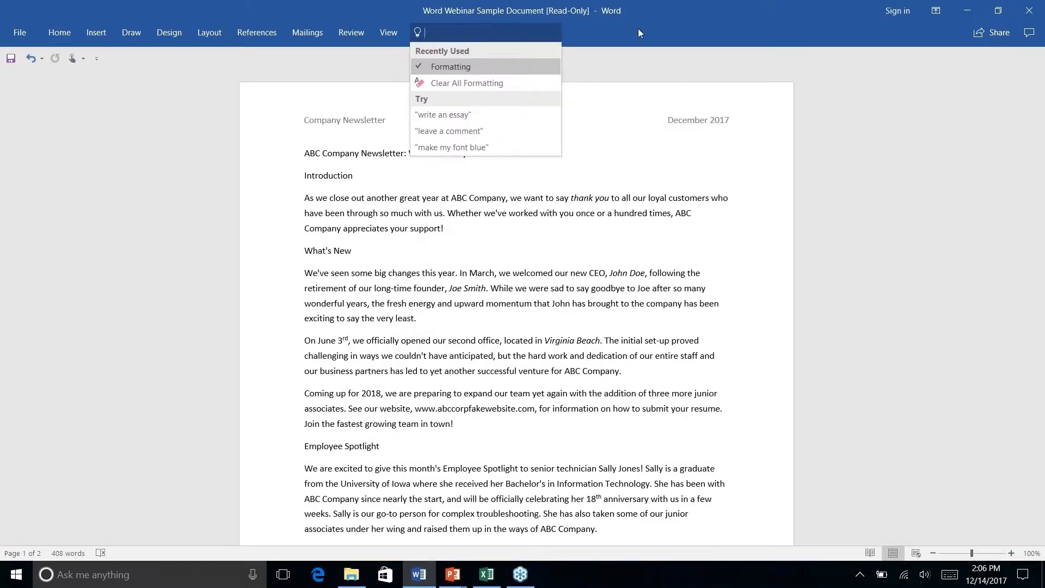
key("Escape")
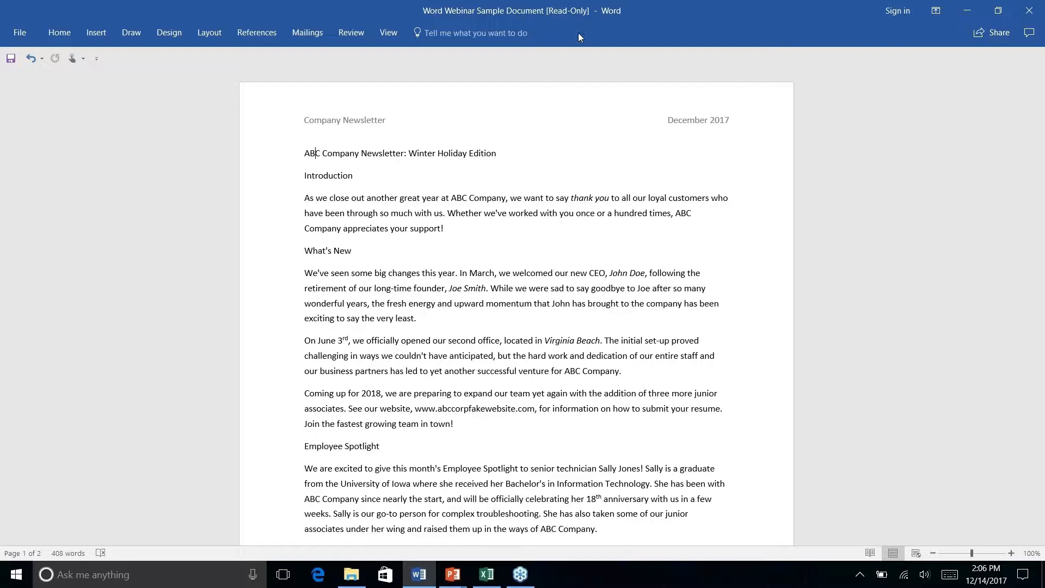
left_click(486, 31)
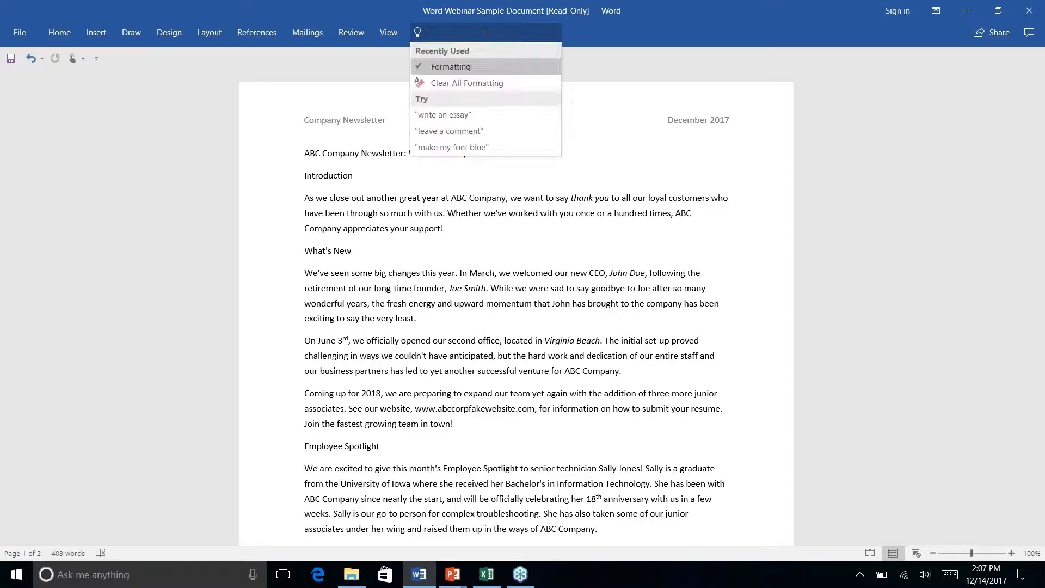
left_click(612, 28)
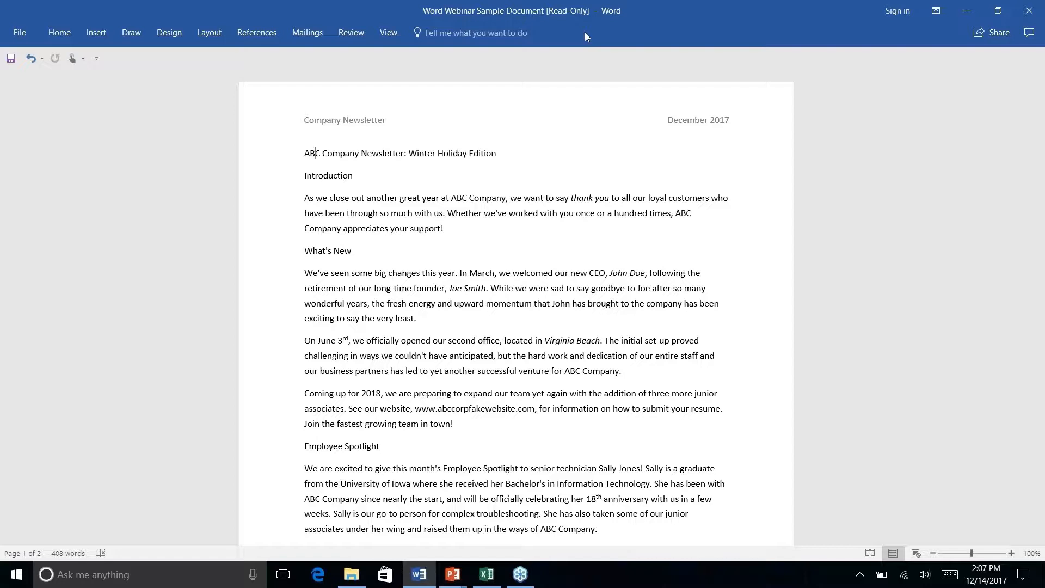
- Search the Tell Me feature for "add link", open the Add a Hyperlink command and dismiss its dialog
key("alt+q")
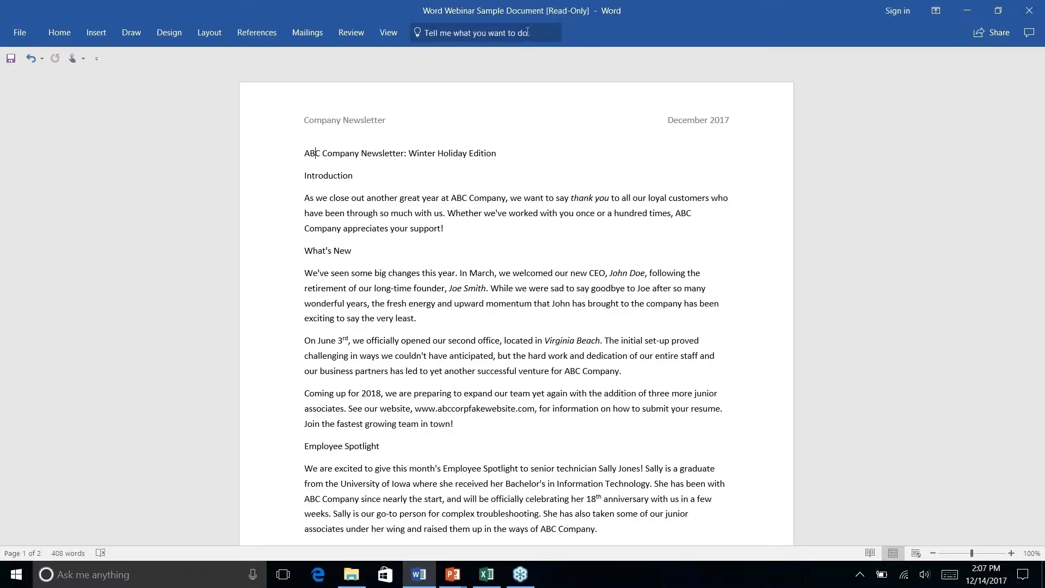
type("add")
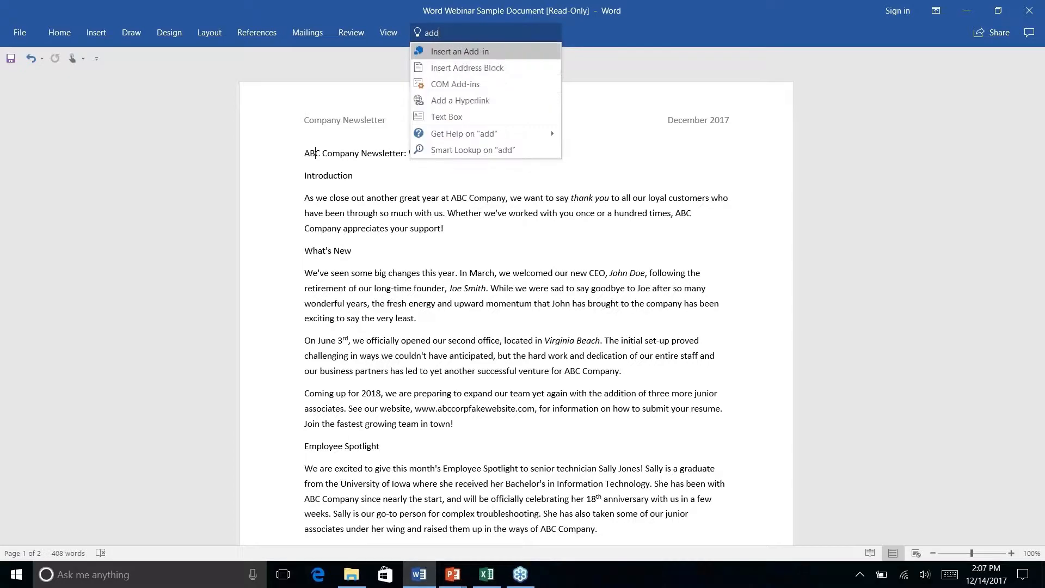
type(" link")
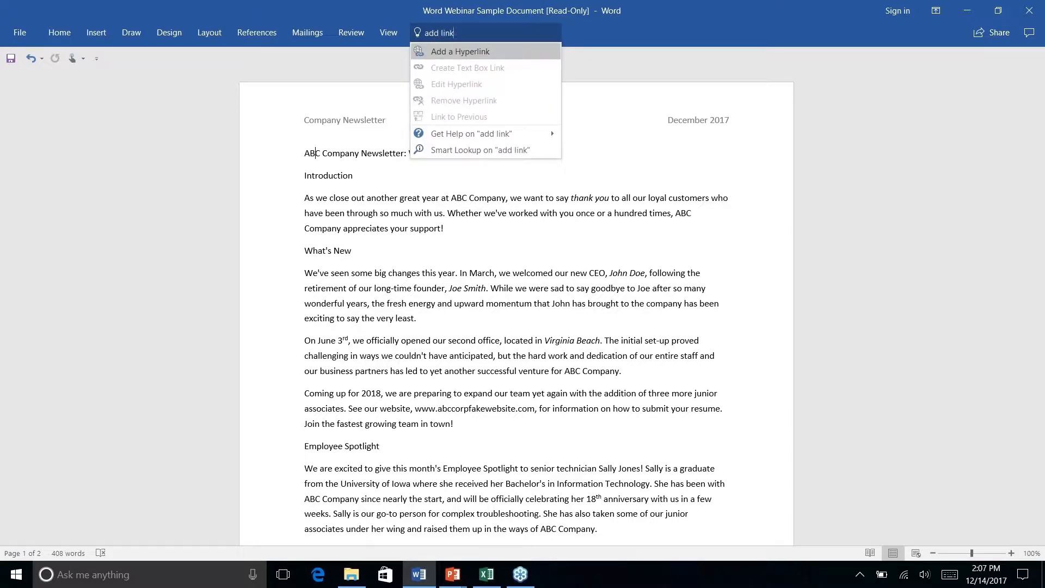
left_click(514, 51)
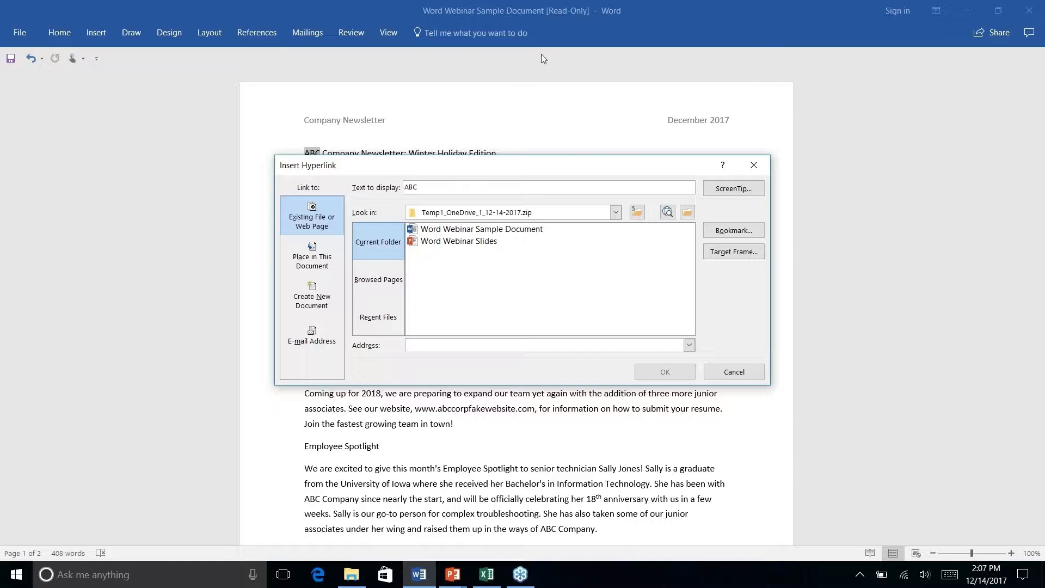
left_click(754, 166)
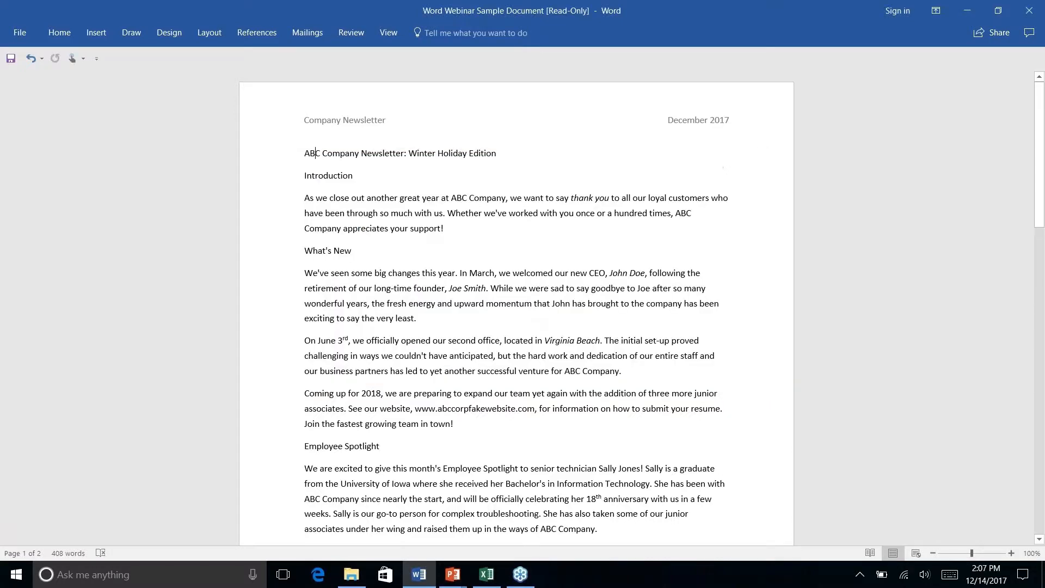
- Look at the recently used commands and suggestions in Tell Me once more, and display the Home commands
left_click(477, 36)
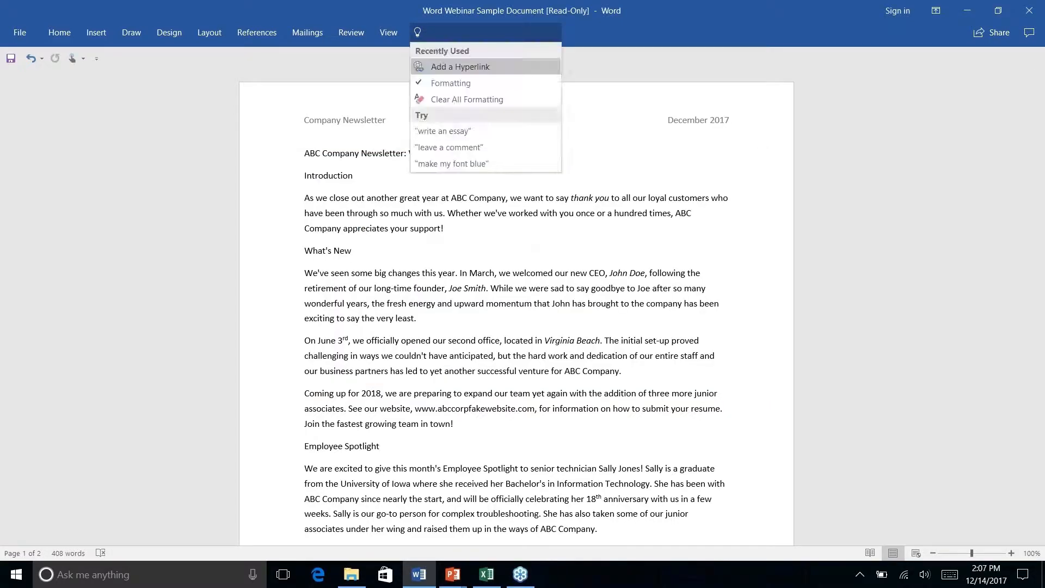
left_click(732, 61)
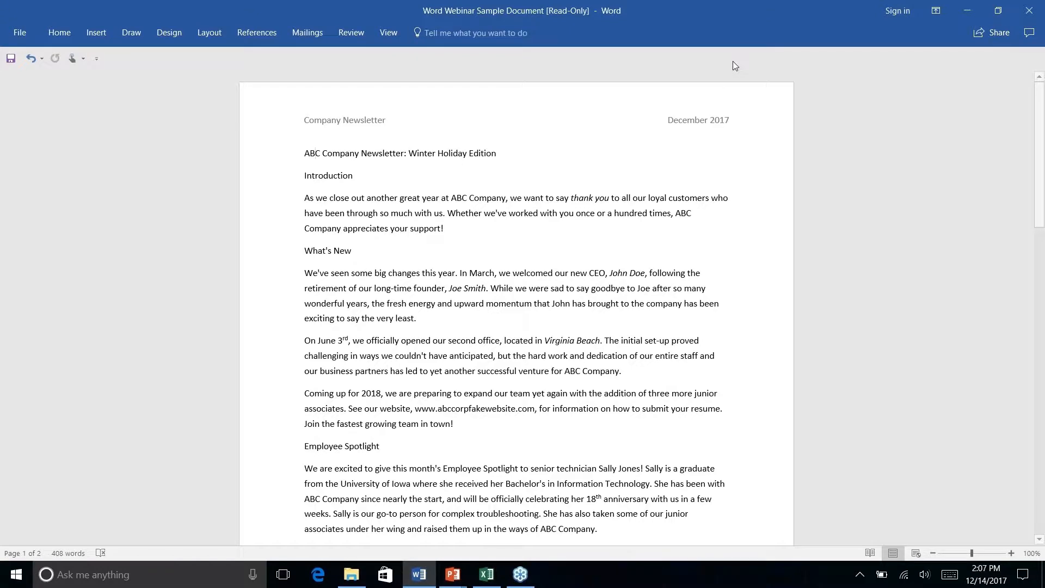
left_click(58, 36)
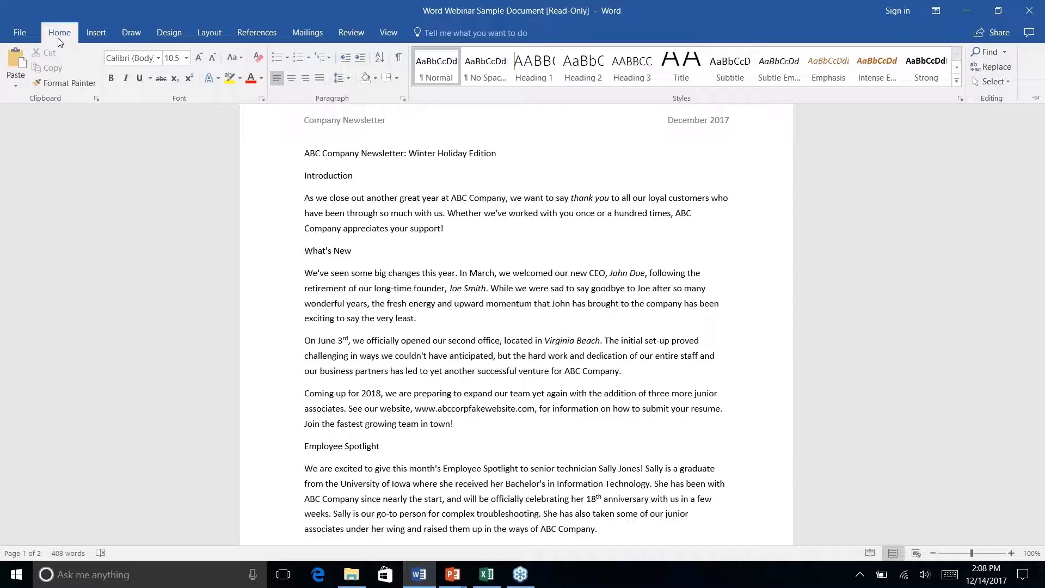
- Switch to the PowerPoint slide show, advance it to the Researcher & Insights slide, and return to the Word document
key("alt+Tab")
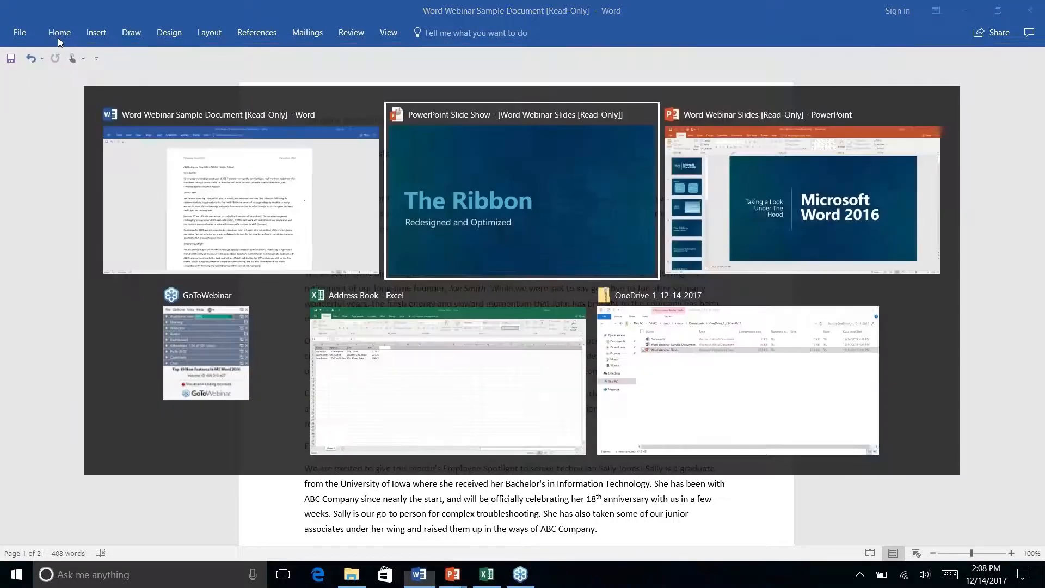
key("Right")
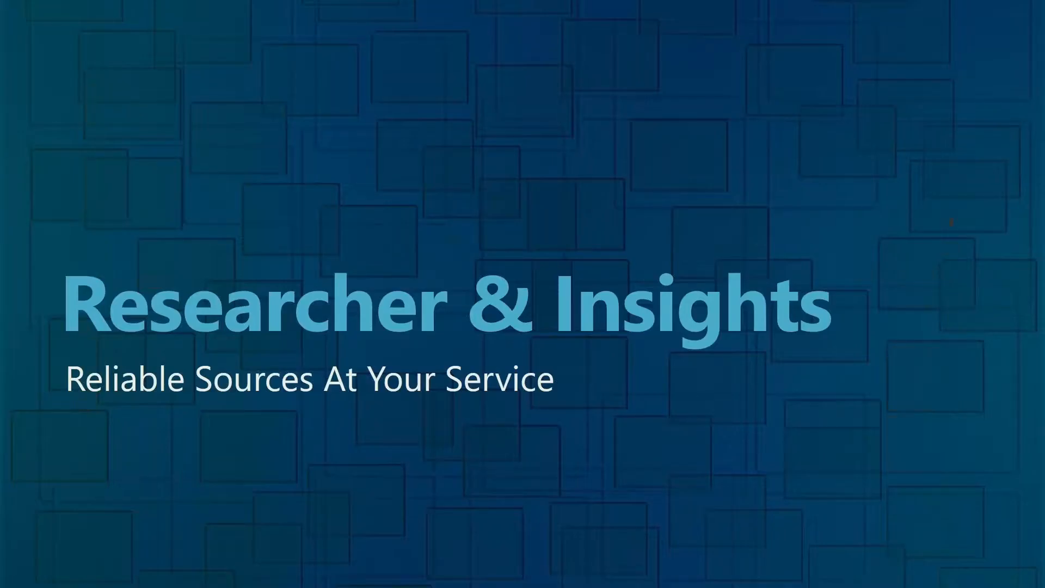
key("alt+Tab")
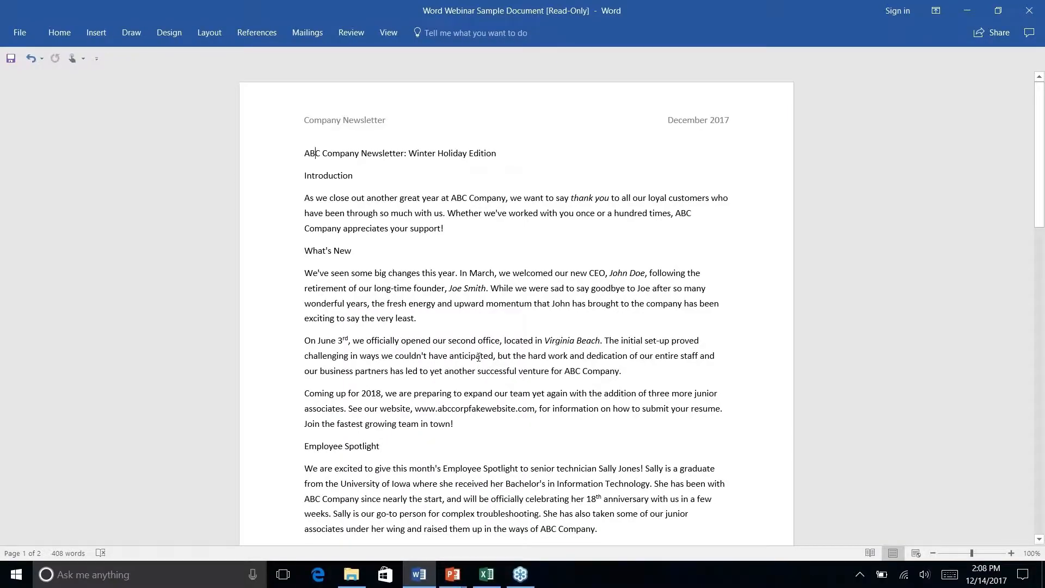
- Look through both pages of the company newsletter and place the cursor after the History Lesson sentence
scroll(506, 359, "down", 10)
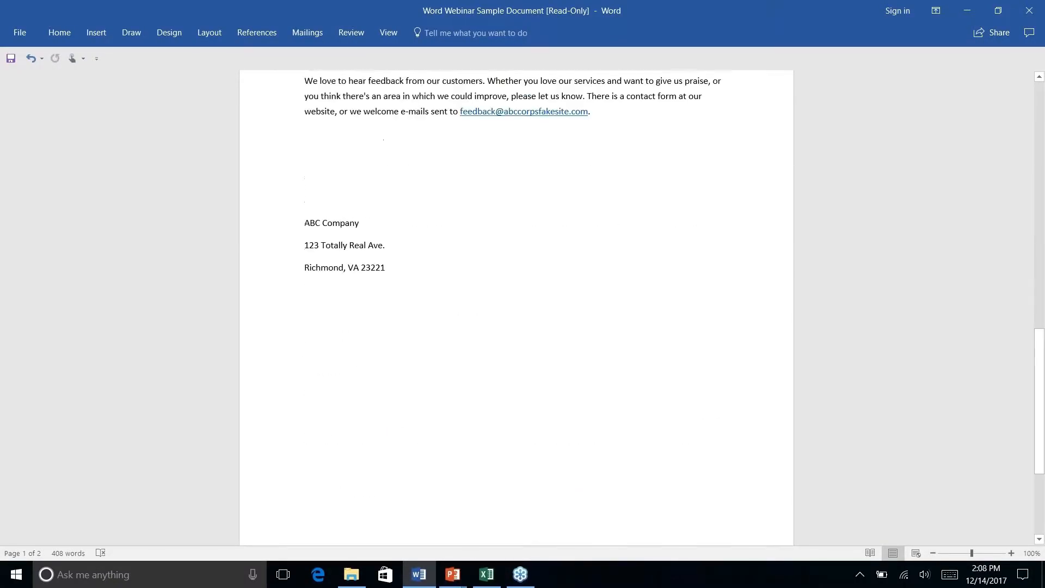
scroll(505, 359, "up", 4)
scroll(384, 118, "up", 8)
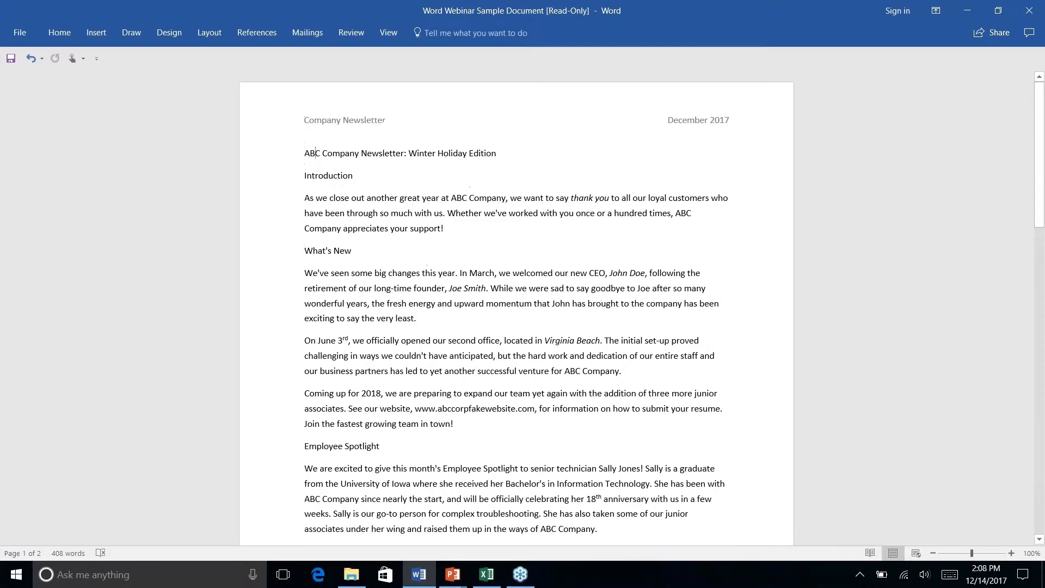
scroll(516, 307, "down", 1)
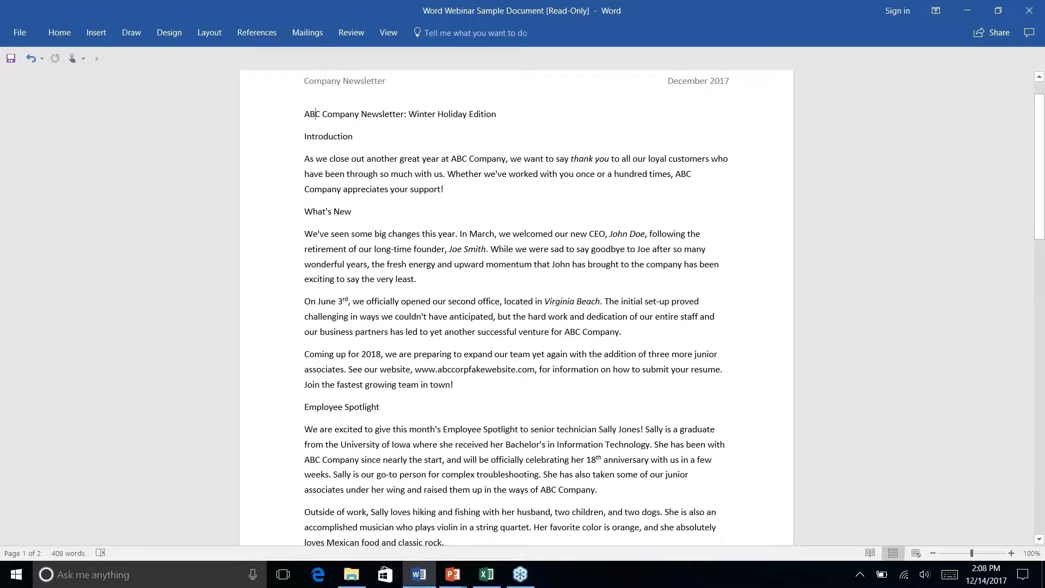
scroll(515, 307, "down", 6)
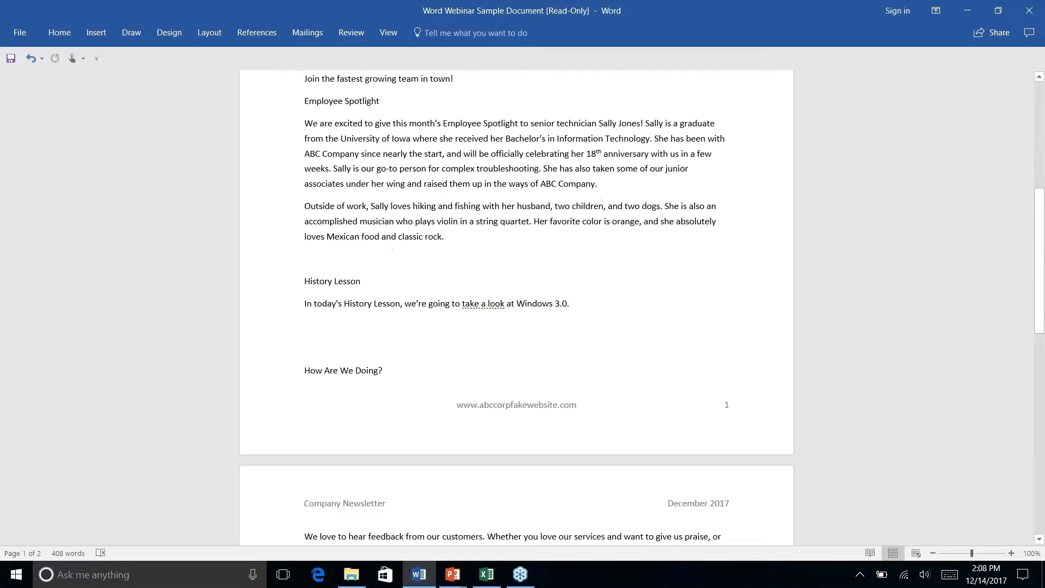
left_click(583, 307)
scroll(480, 290, "down", 5)
scroll(480, 290, "up", 9)
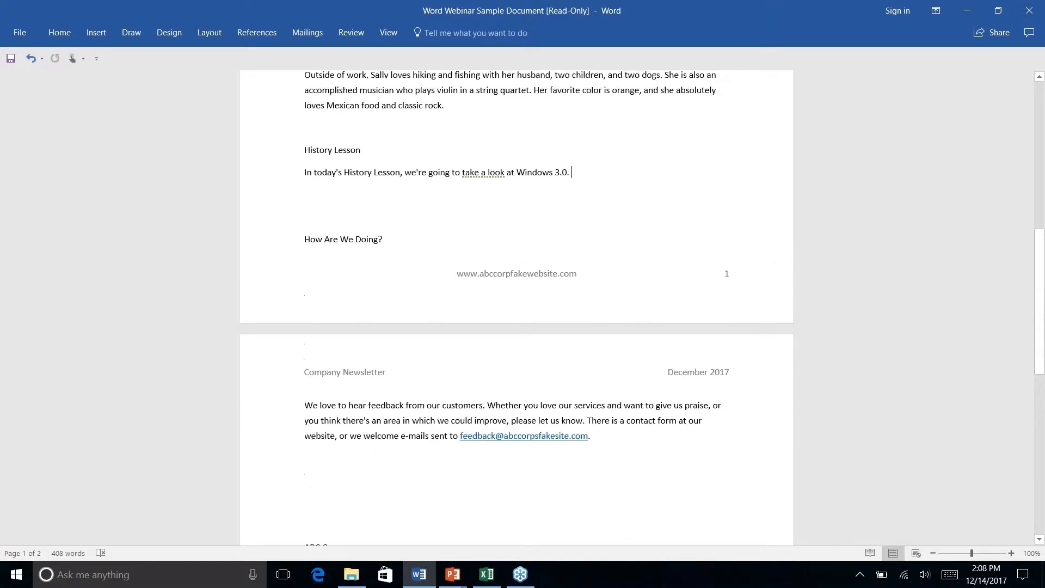
scroll(480, 290, "down", 1)
scroll(445, 252, "up", 1)
scroll(445, 252, "down", 5)
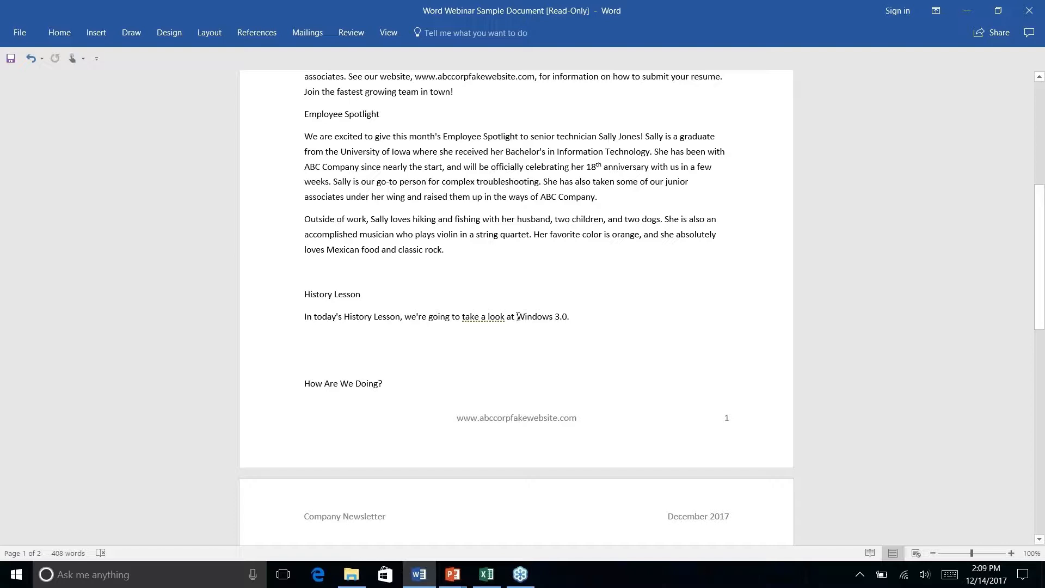
- Run Smart Lookup on the words "Windows 3.0" in the History Lesson sentence
left_click_drag(518, 318, 572, 317)
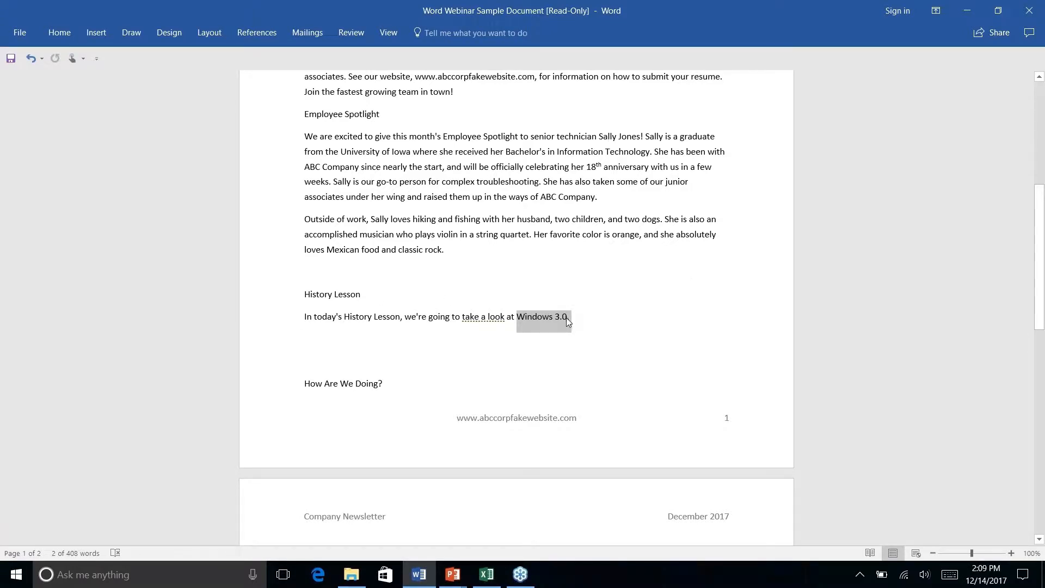
right_click(568, 320)
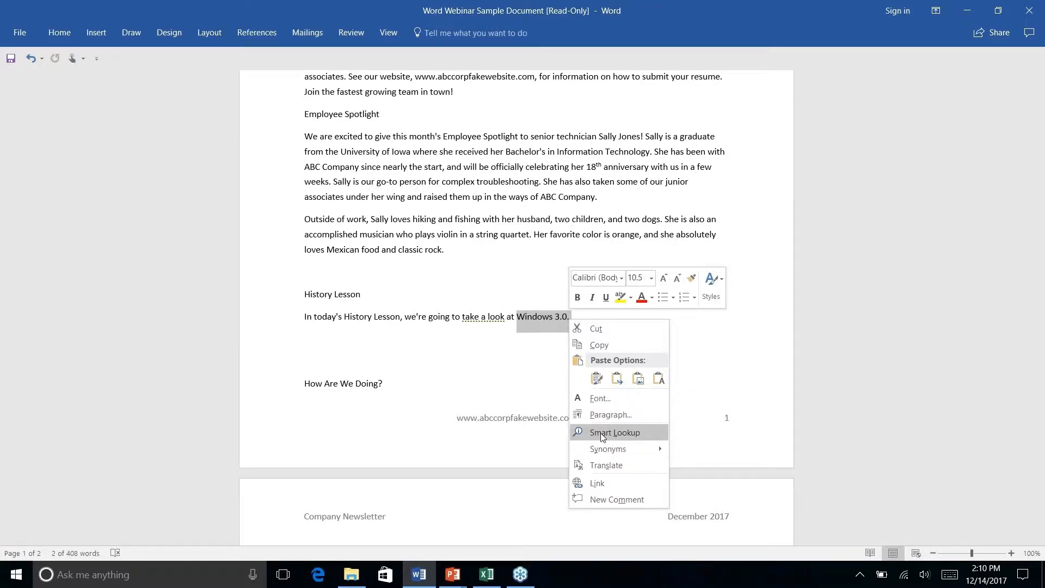
left_click(614, 432)
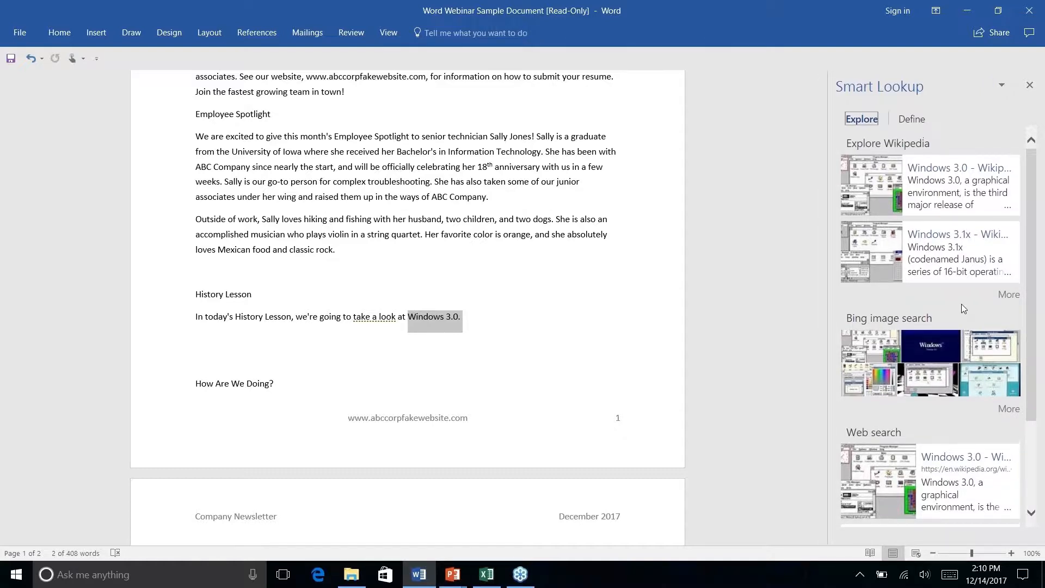
- Examine the Wikipedia, Bing image and web search results that Smart Lookup offers for Windows 3.0
scroll(961, 304, "down", 3)
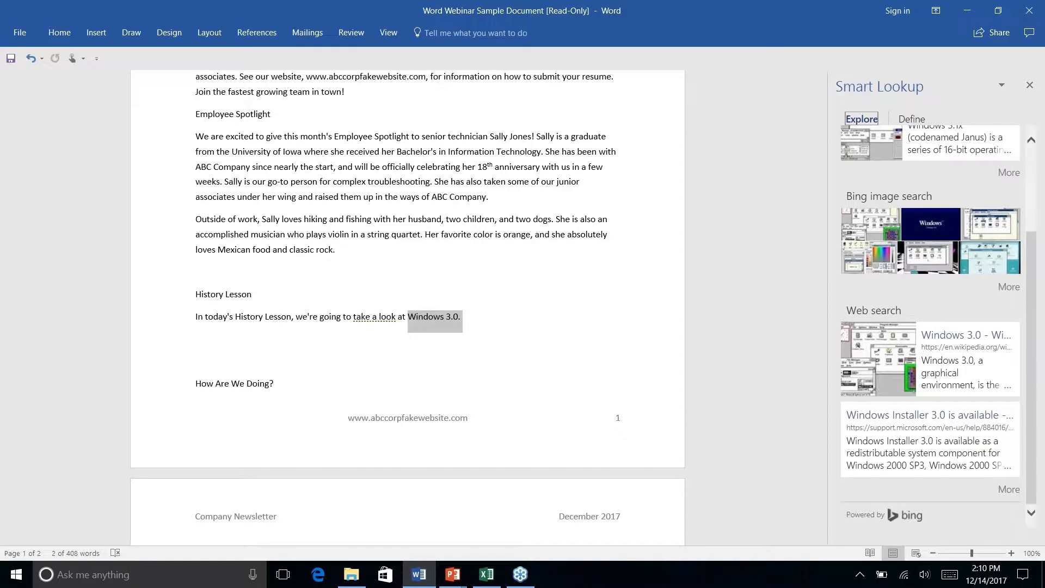
scroll(920, 157, "up", 3)
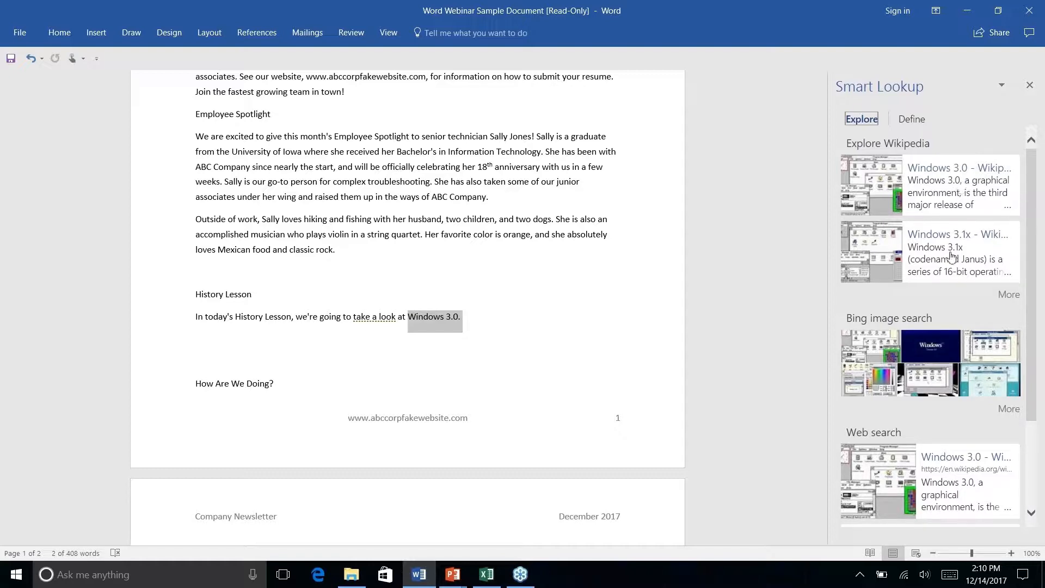
scroll(951, 258, "down", 3)
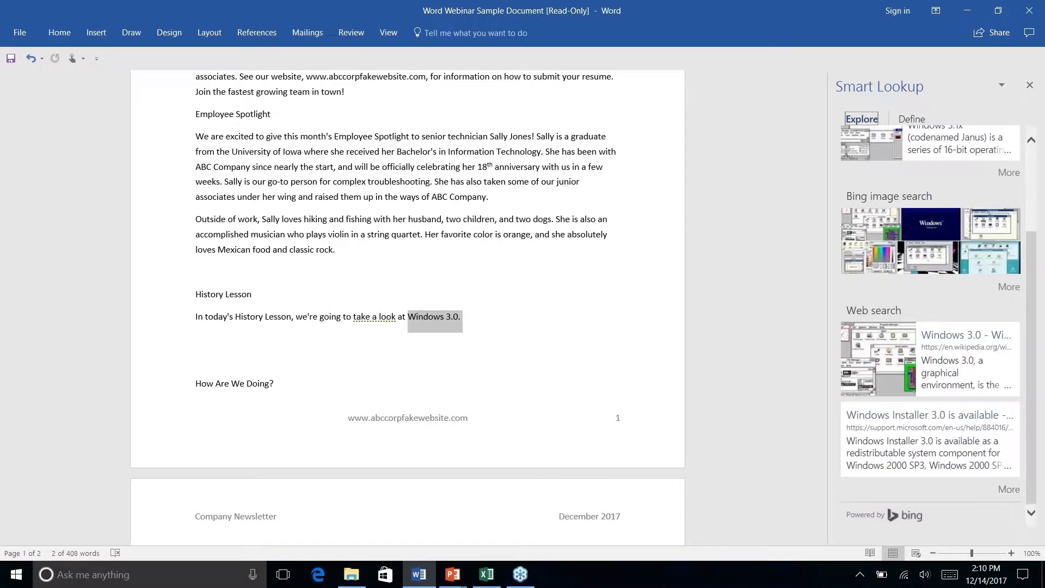
scroll(939, 325, "up", 1)
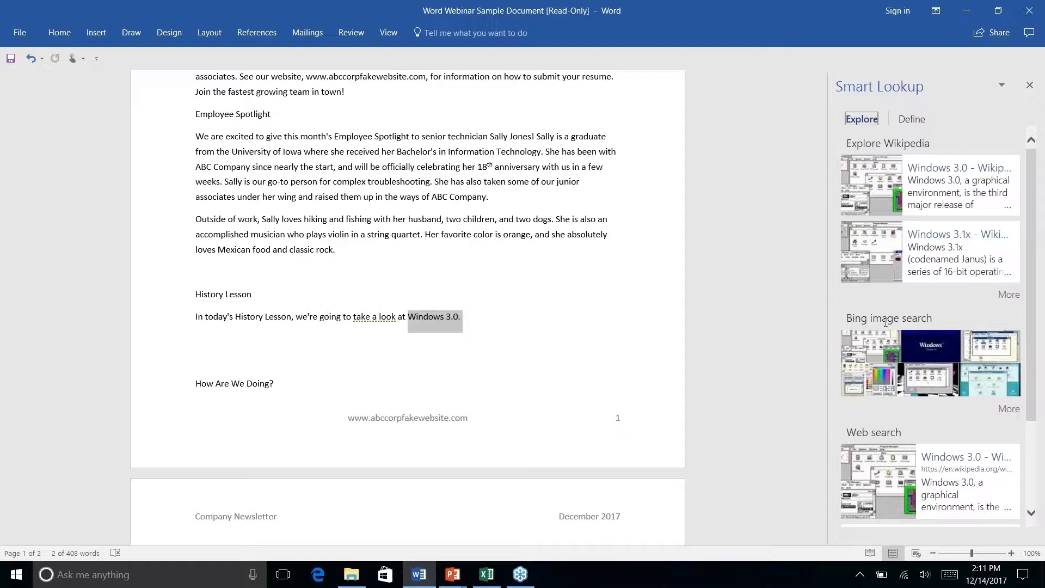
scroll(905, 433, "down", 3)
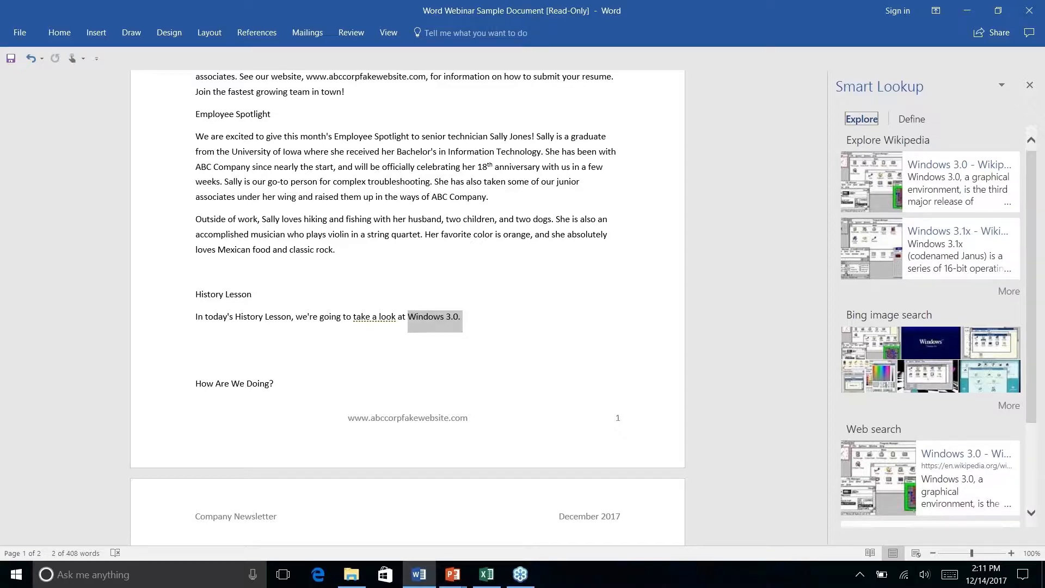
scroll(948, 169, "up", 3)
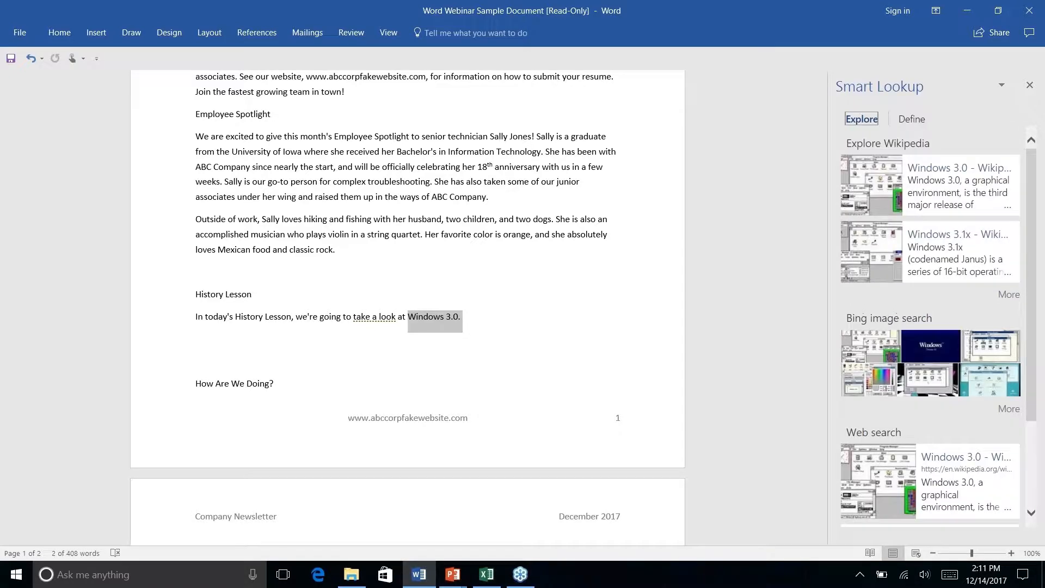
- View the Windows 3.0 Wikipedia article from the lookup results, and close both the article and Smart Lookup
left_click(948, 170)
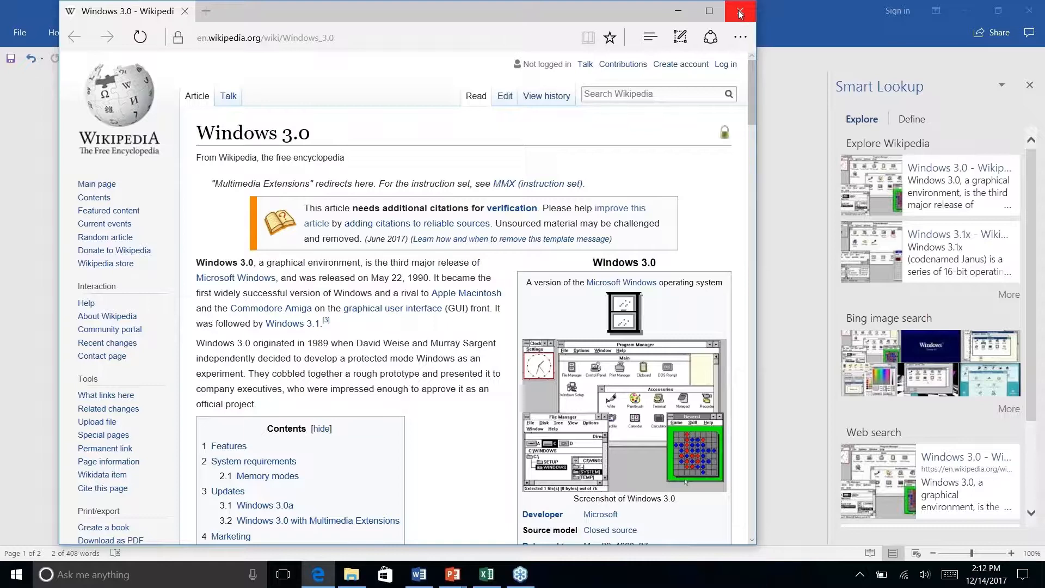
left_click(739, 12)
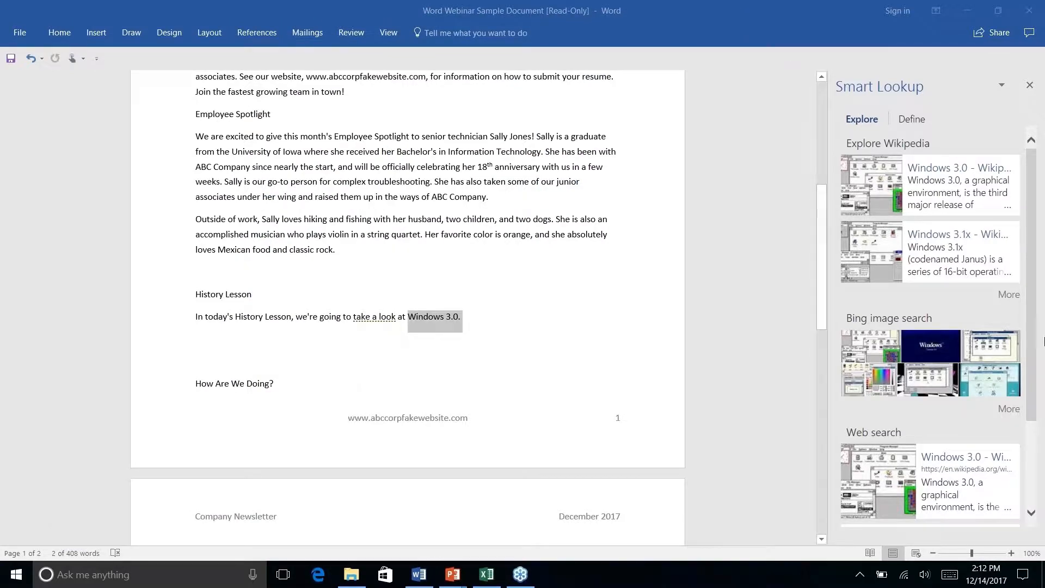
left_click(470, 319)
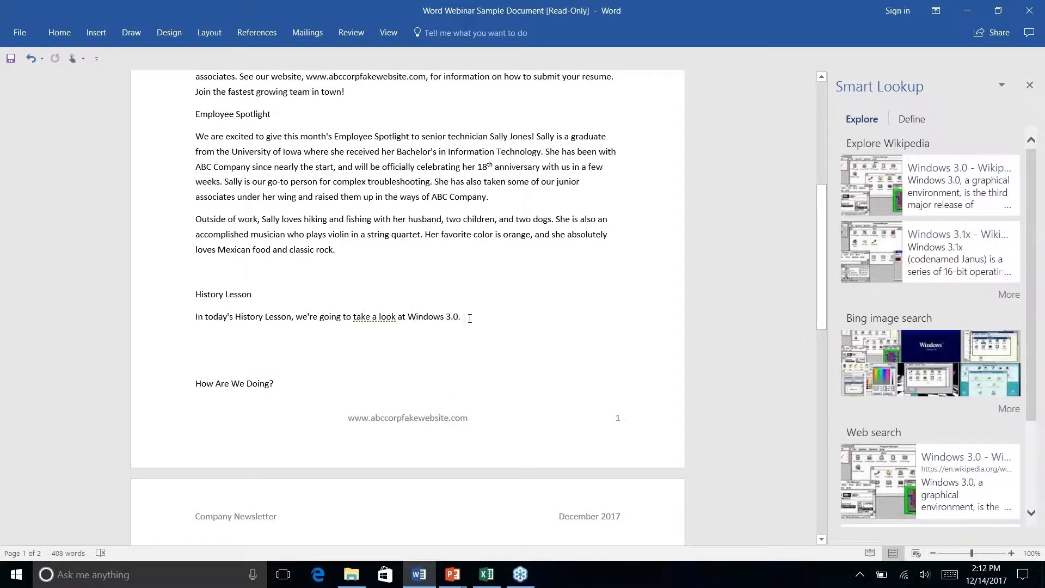
left_click(1030, 85)
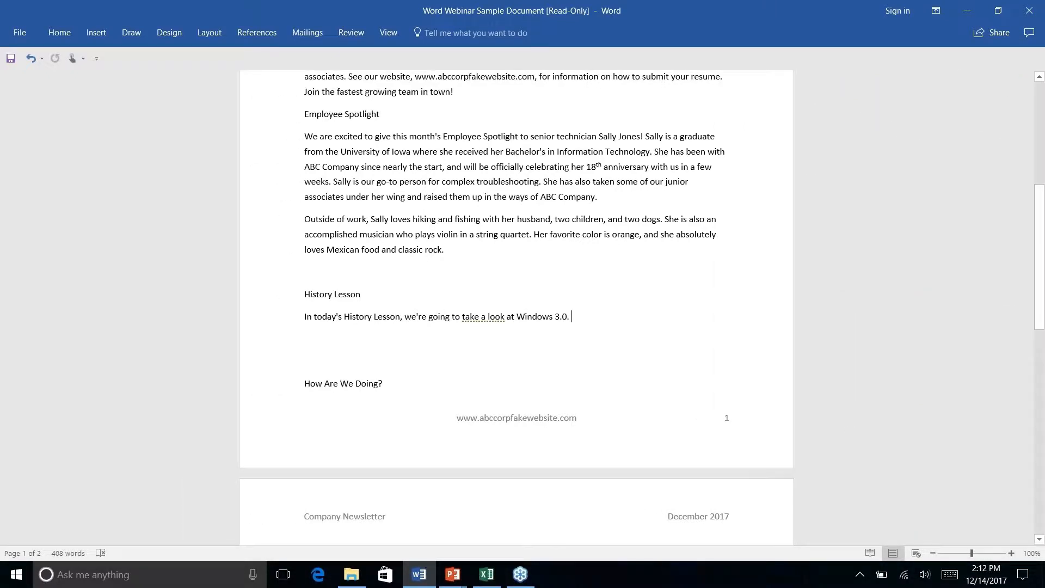
- Look at the research and citation commands under References, including the available citation styles
left_click(262, 34)
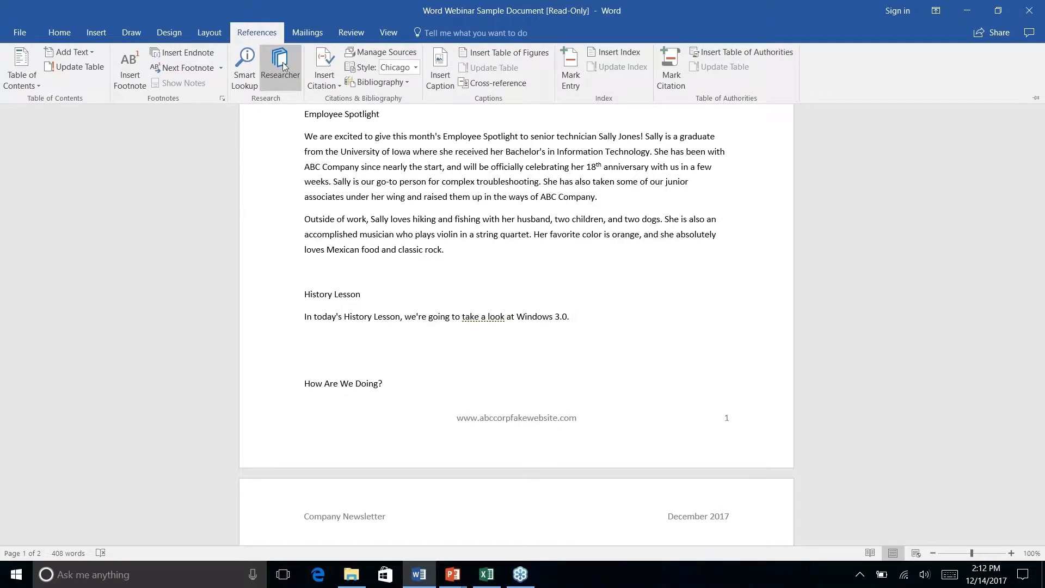
left_click(283, 76)
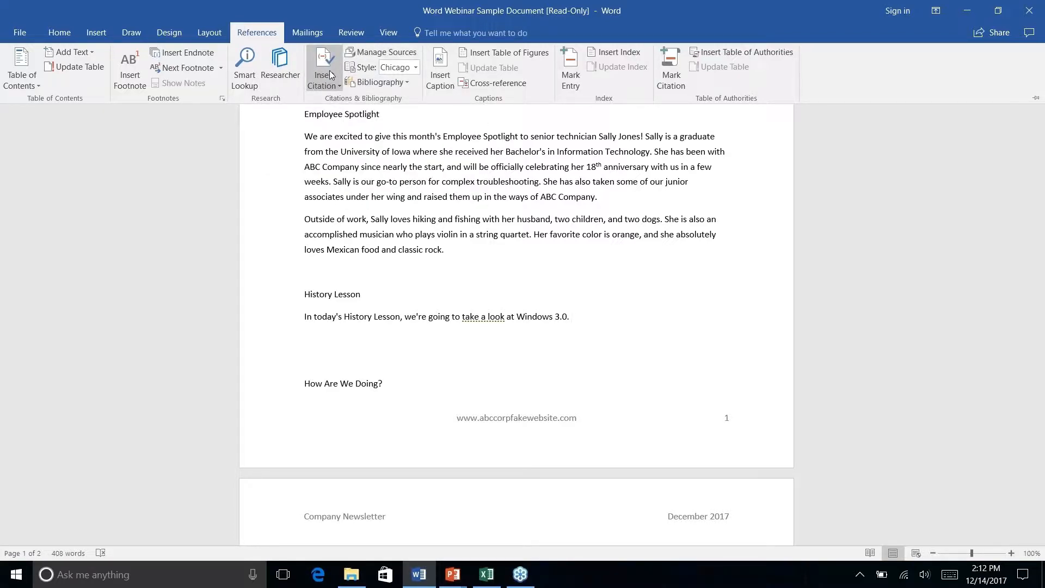
left_click(416, 67)
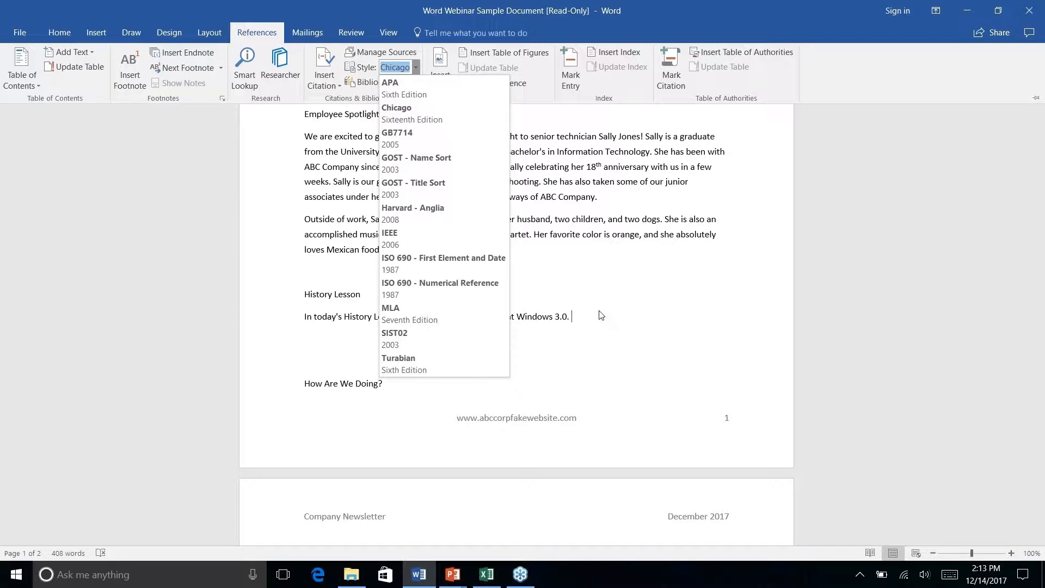
- Open Researcher and search its sources for "windows 3.0"
left_click(279, 68)
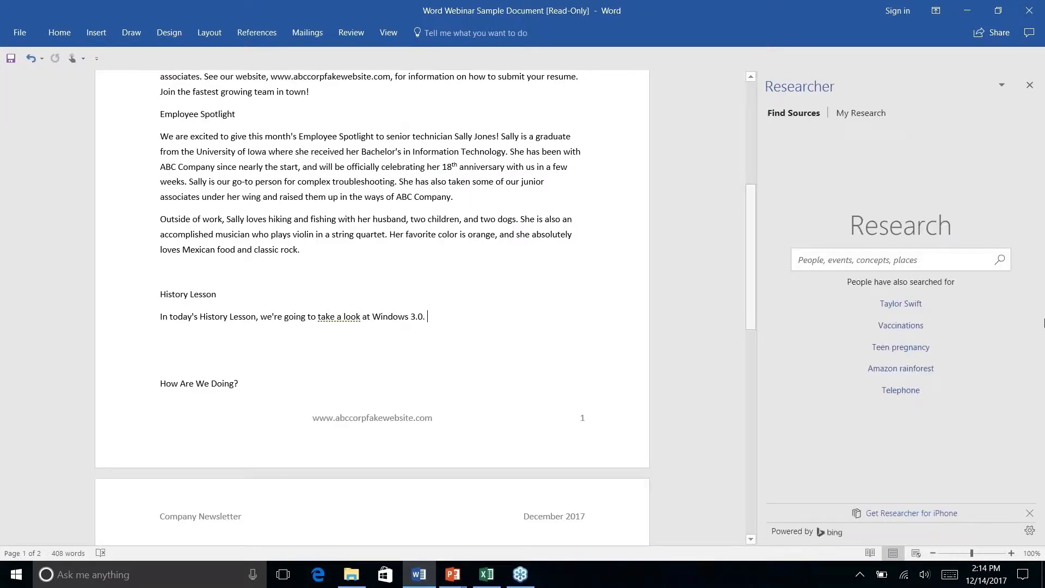
left_click(928, 260)
type("wind")
type("ows 3.0")
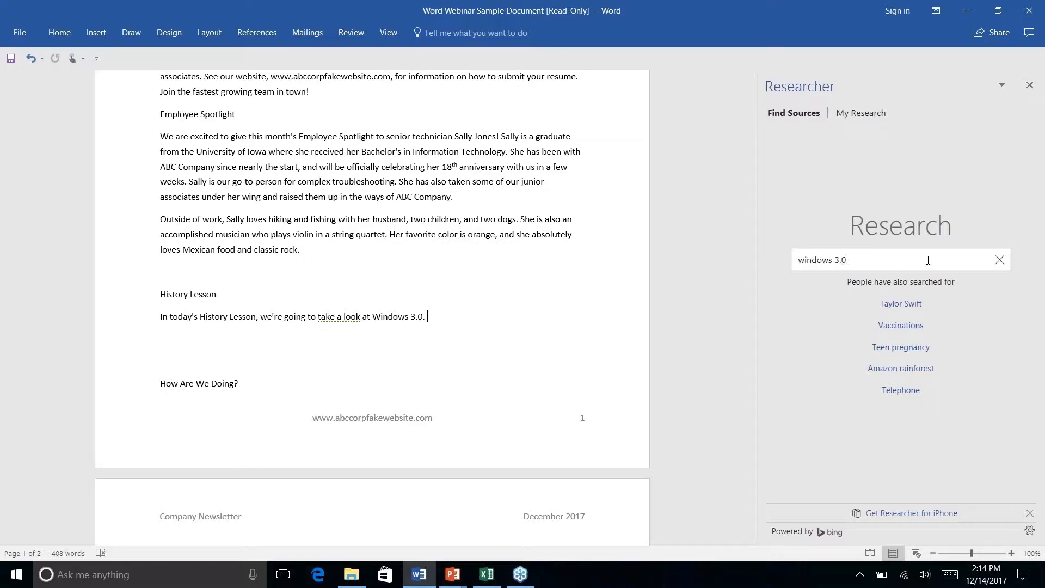
key("Return")
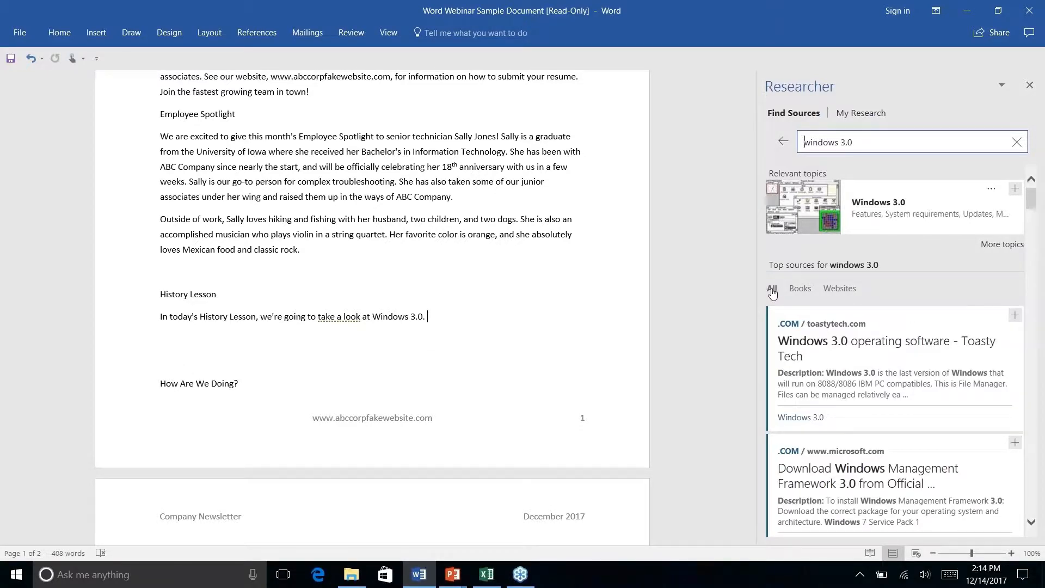
- Filter the Researcher sources to Books, switch back to All, and browse the list of top sources
left_click(803, 293)
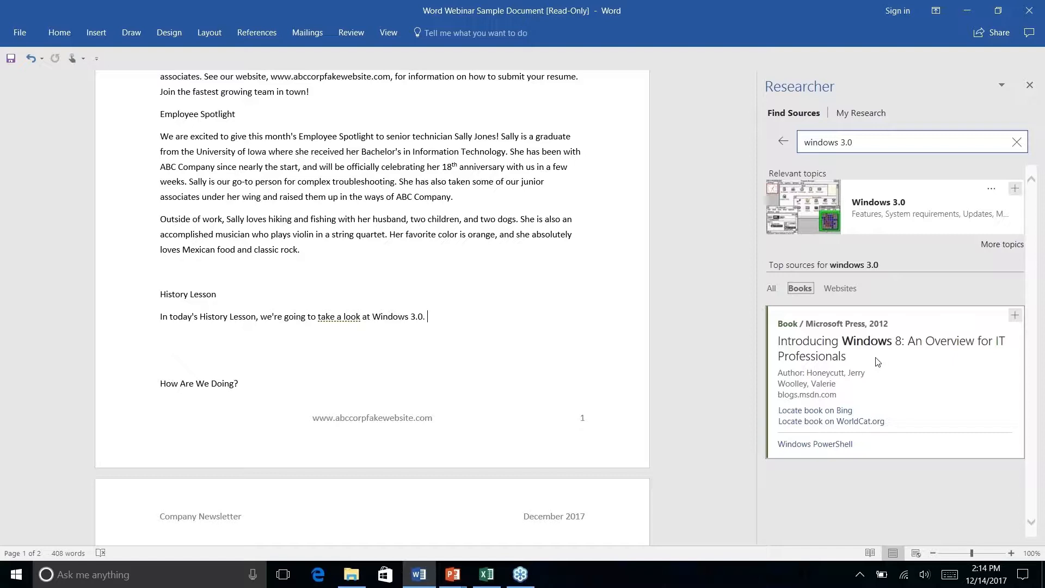
left_click(771, 290)
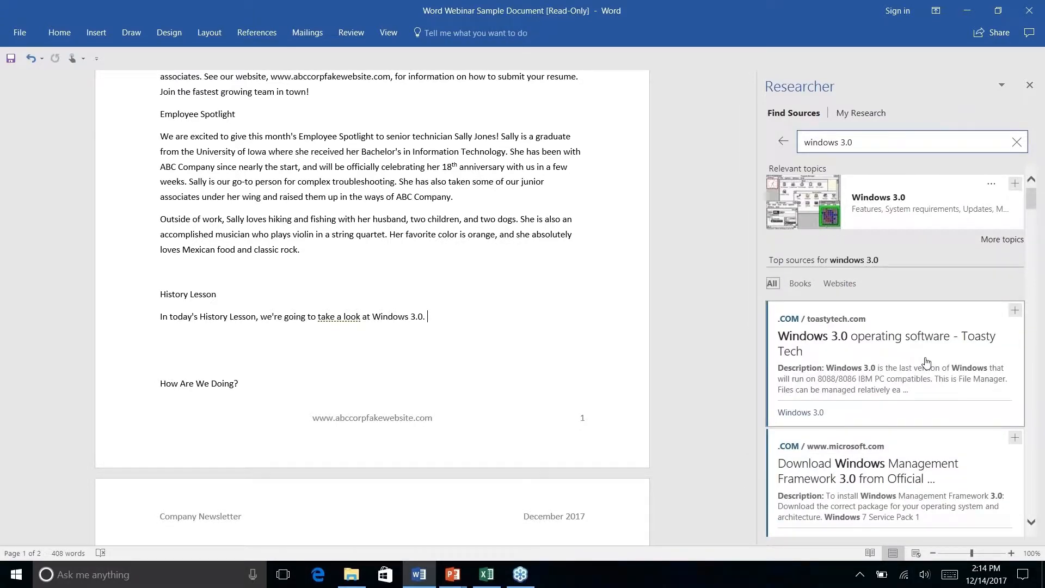
scroll(925, 362, "down", 5)
scroll(925, 362, "up", 8)
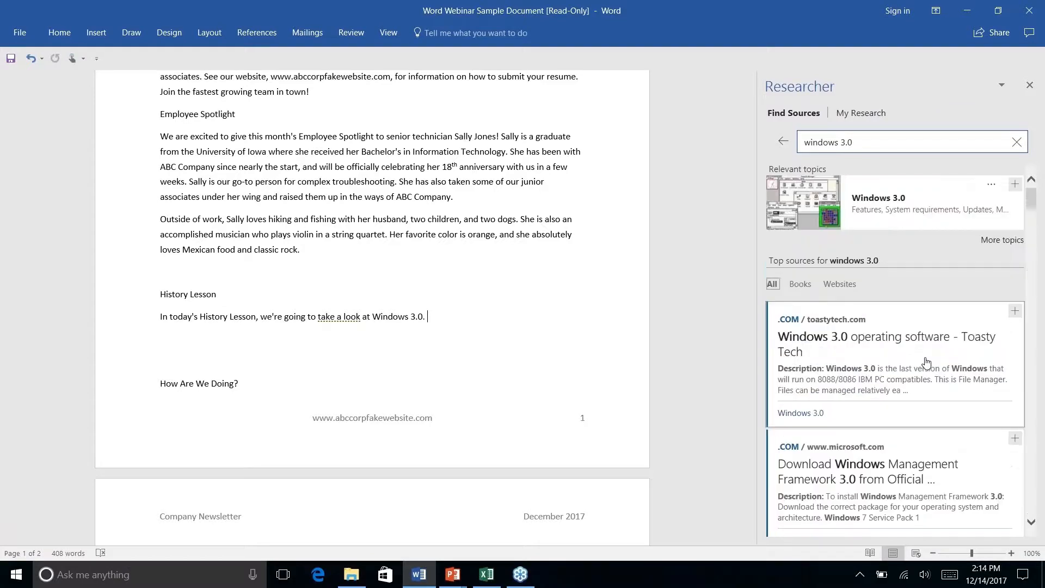
scroll(925, 362, "down", 7)
scroll(926, 362, "down", 10)
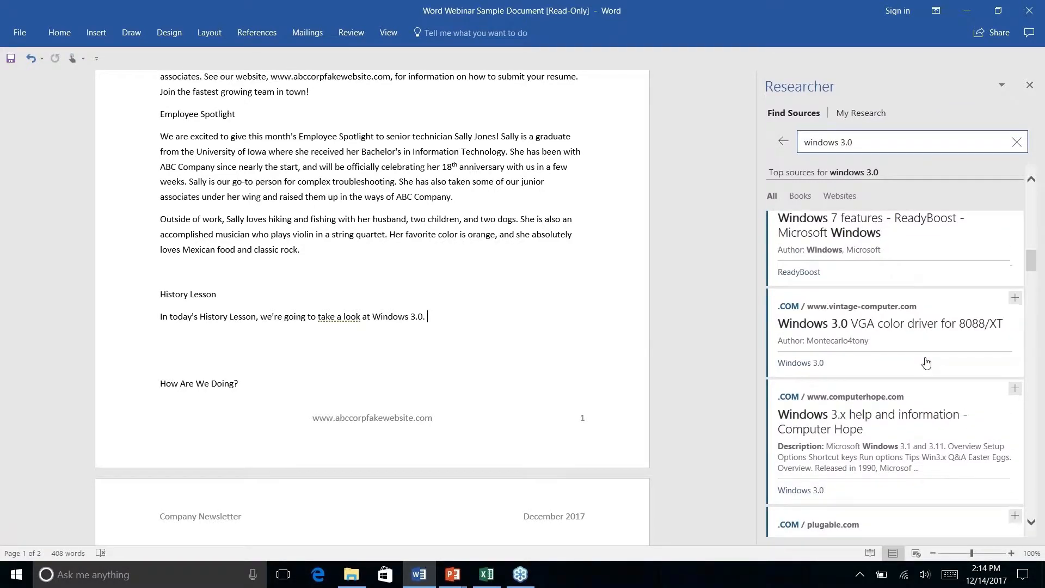
- Look through the top "windows 3.0" sources, preview the toastytech.com "Windows 3.0 operating software" source, and return to the results
scroll(927, 363, "down", 6)
scroll(926, 363, "up", 9)
scroll(926, 362, "up", 8)
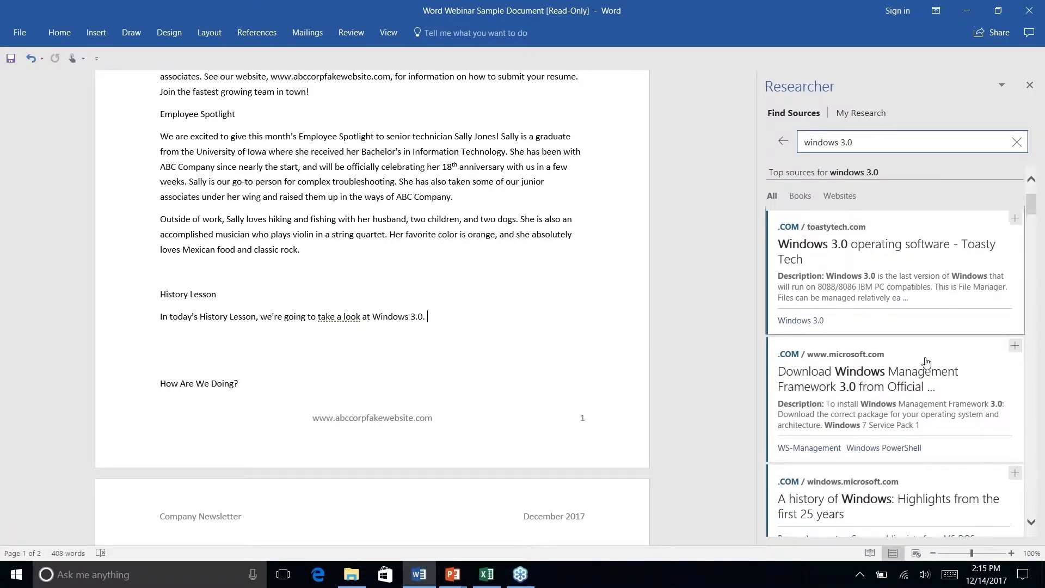
scroll(925, 362, "up", 3)
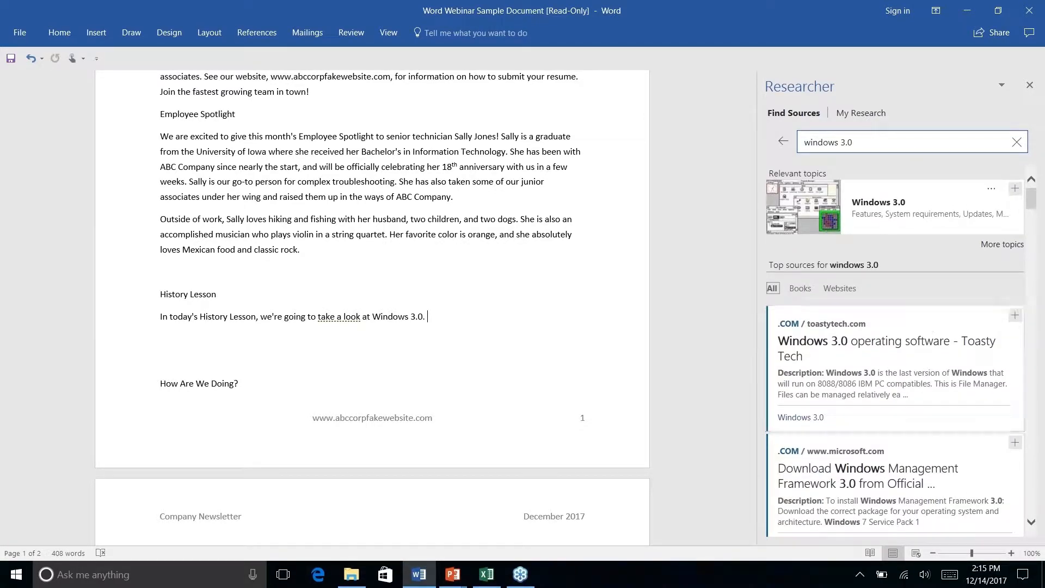
left_click(907, 353)
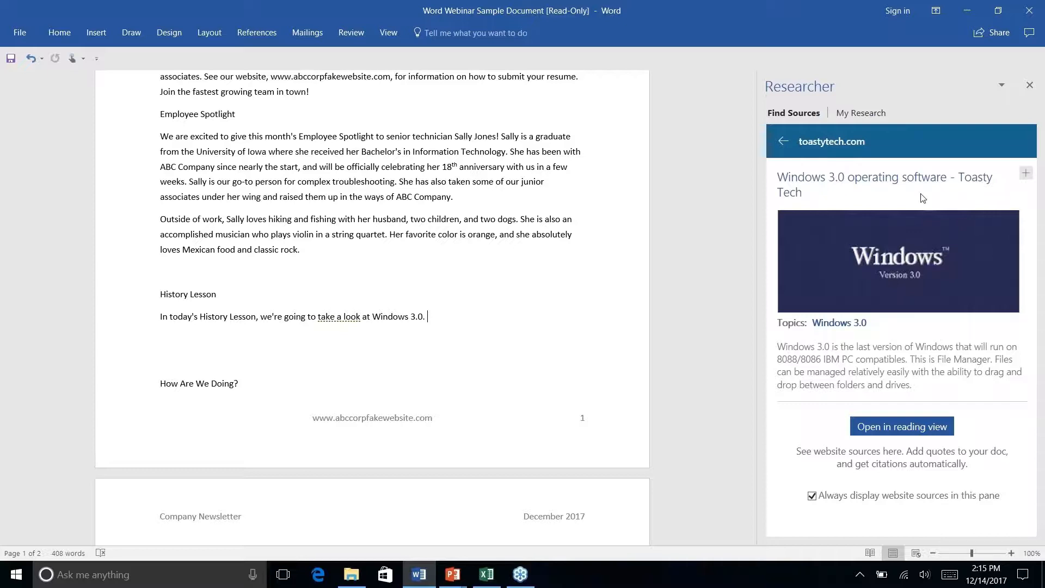
left_click(785, 144)
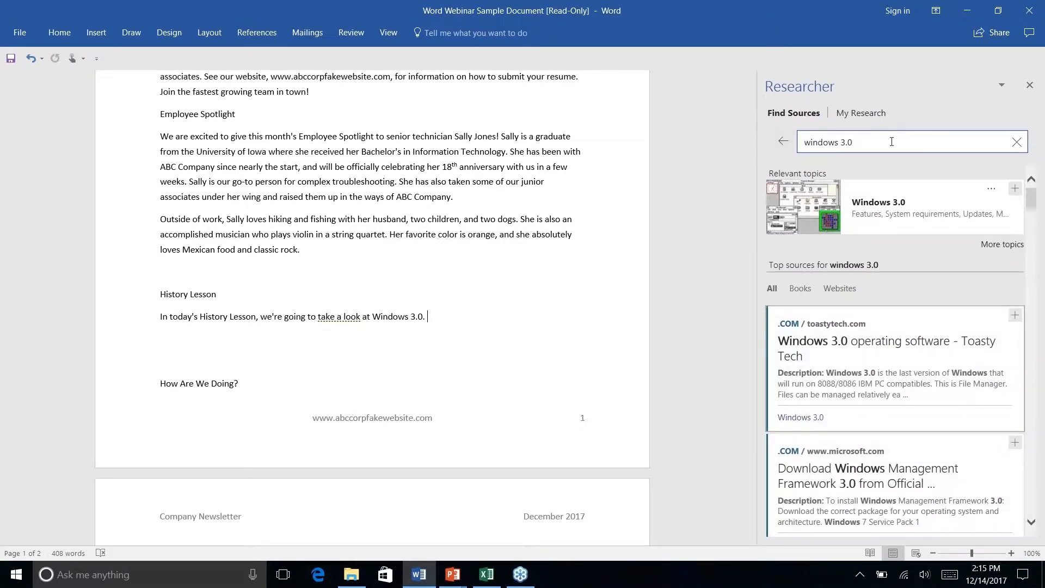
- Search Researcher for "windows 3.0 history" and browse the top sources
left_click(892, 141)
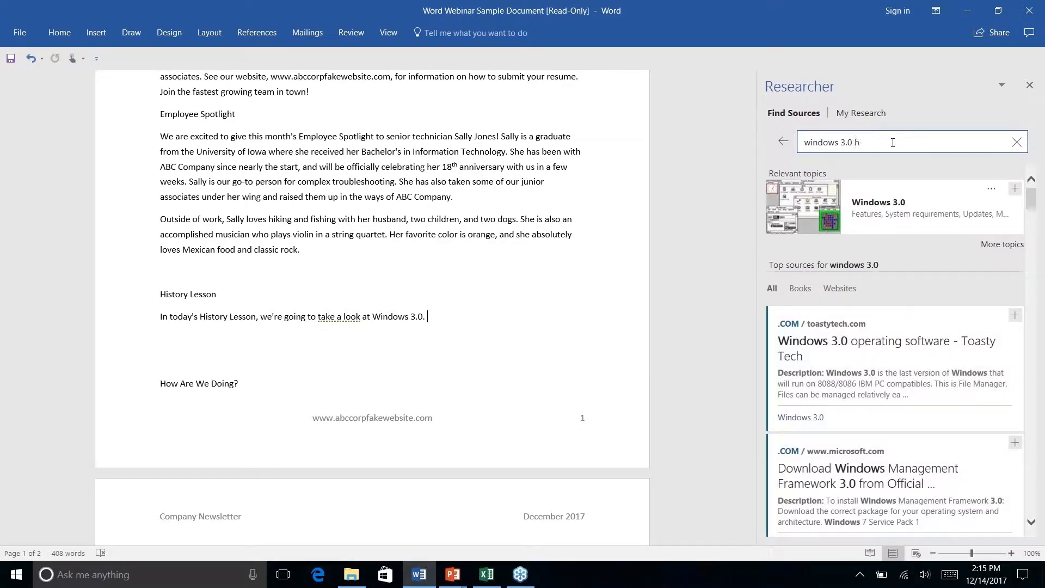
type("history")
key("Return")
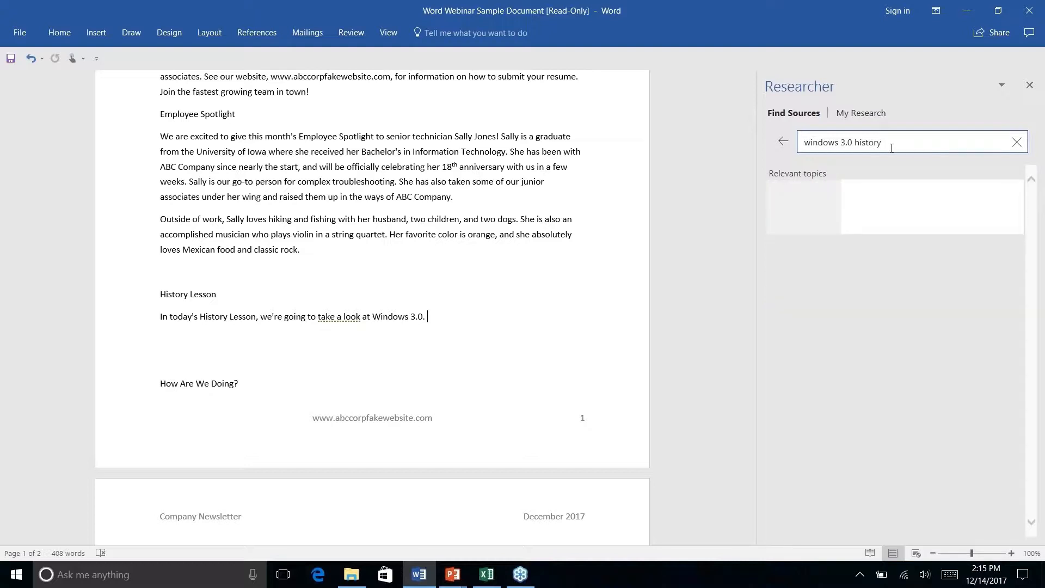
scroll(932, 367, "down", 1)
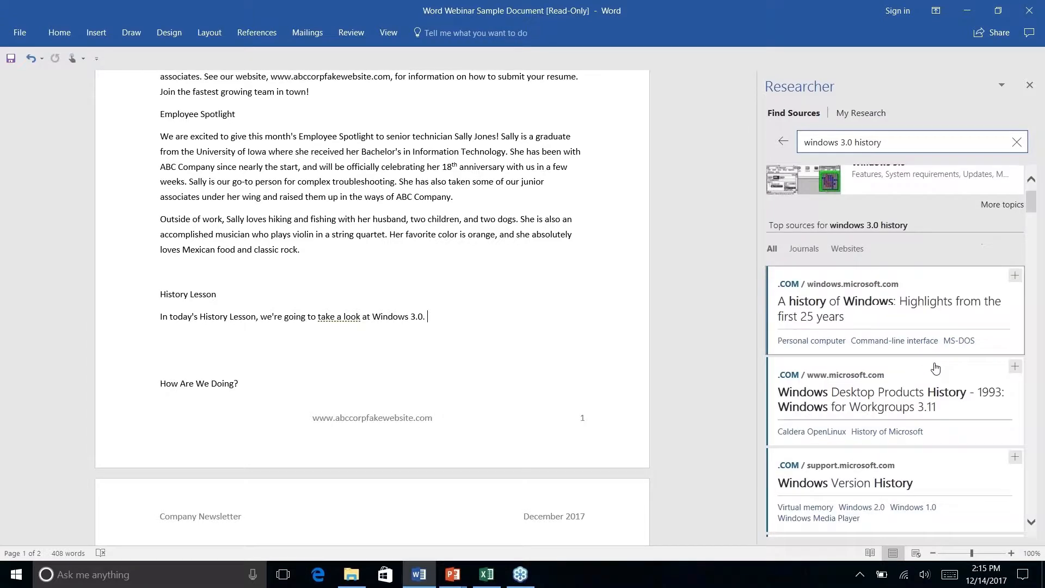
scroll(935, 368, "down", 5)
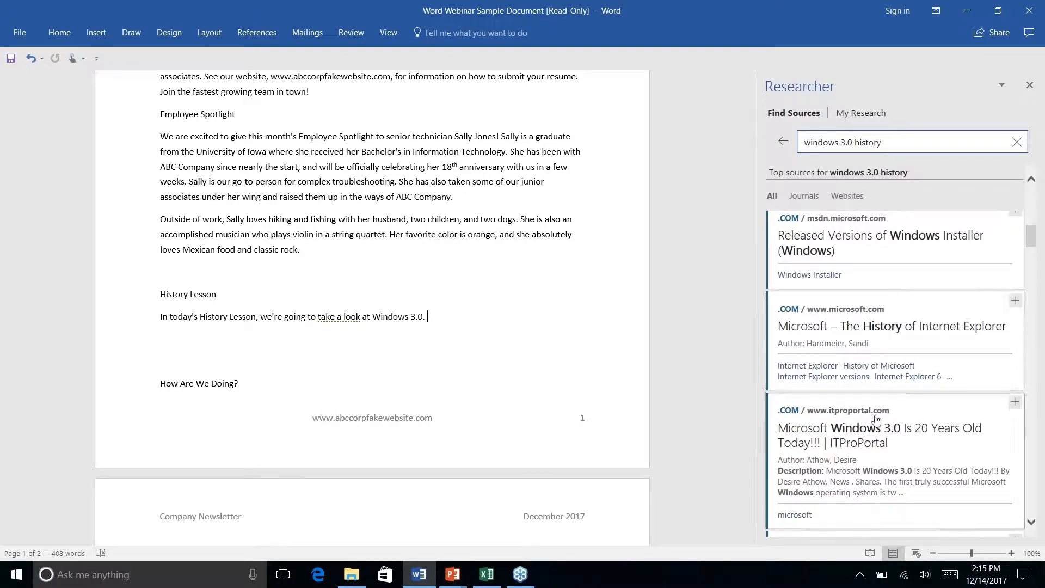
- Preview the ITProPortal article "Microsoft Windows 3.0 Is 20 Years Old Today!!!" and go back to the "windows 3.0" results
left_click(878, 438)
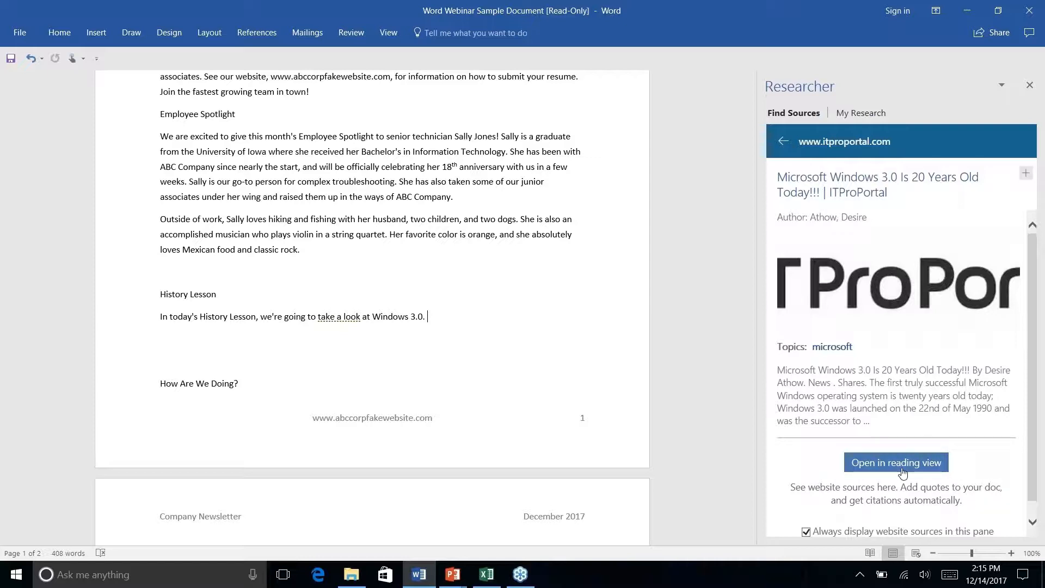
scroll(901, 374, "down", 1)
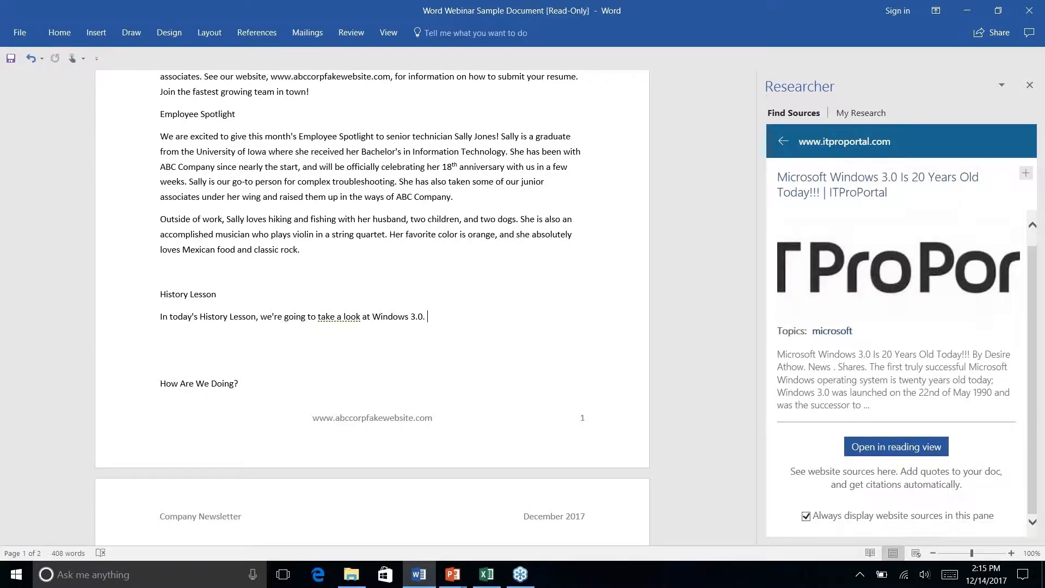
scroll(901, 374, "up", 1)
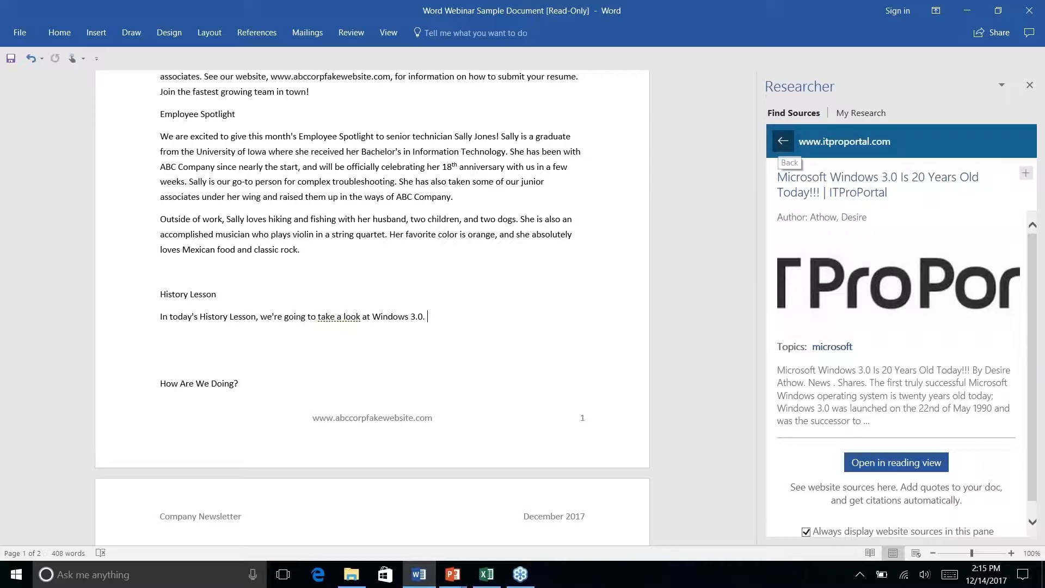
left_click(782, 143)
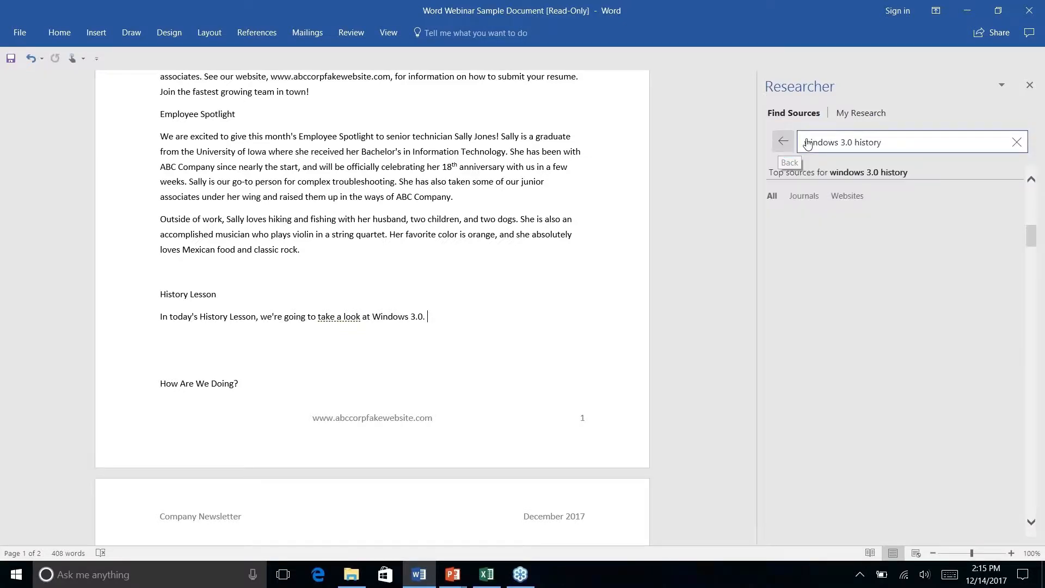
double_click(890, 146)
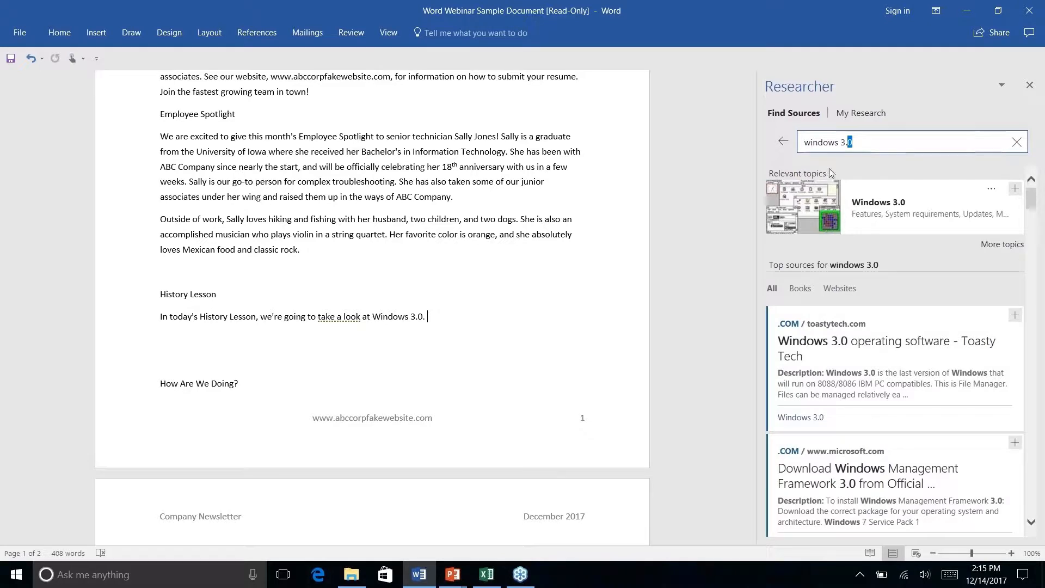
left_click(869, 147)
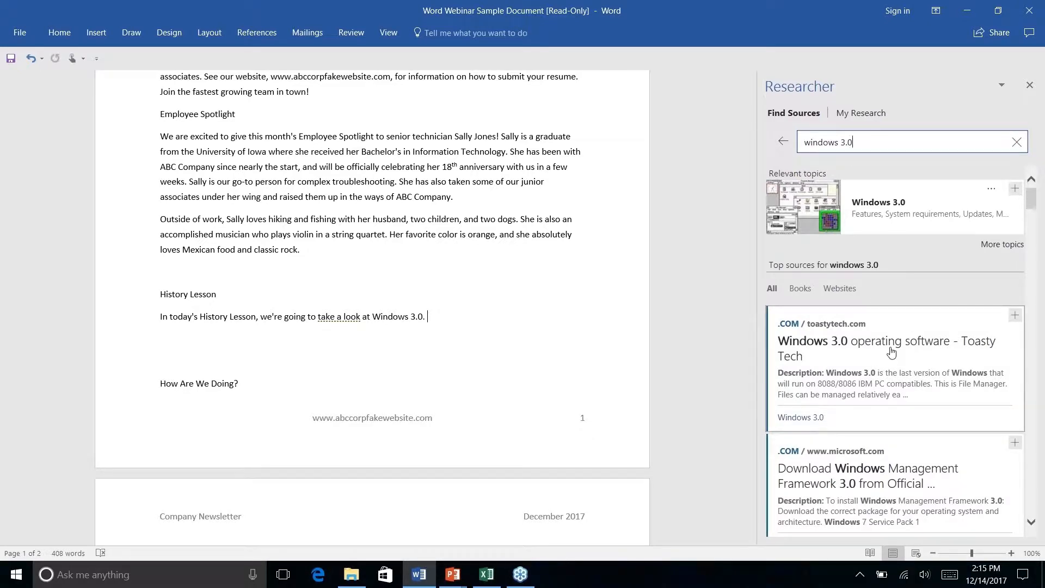
- Open the toastytech.com source "Windows 3.0 with Multimedia Extensions" and place its whole description below the History Lesson sentence in the newsletter
scroll(891, 352, "down", 5)
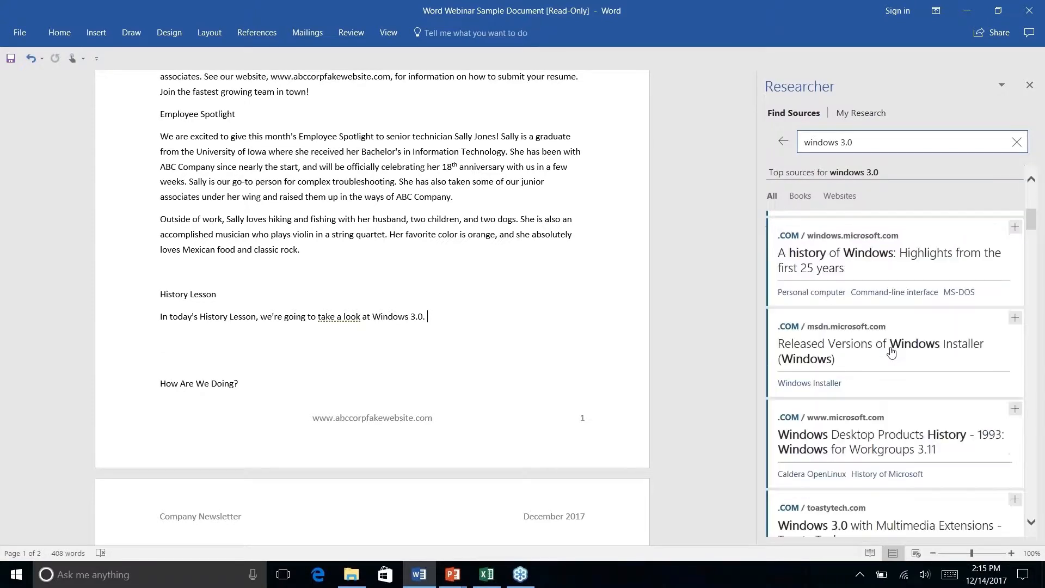
scroll(891, 353, "down", 5)
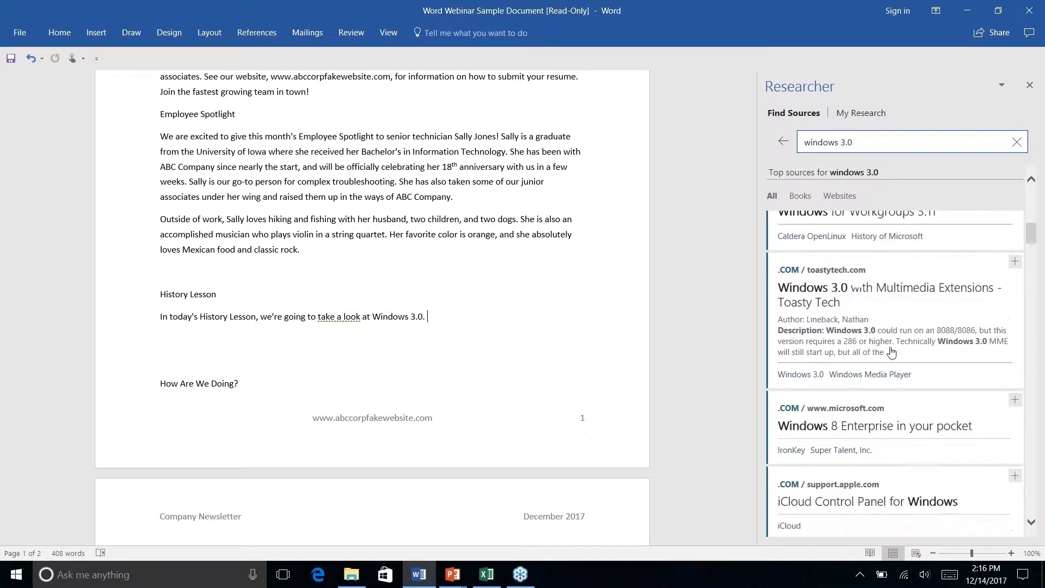
left_click(891, 291)
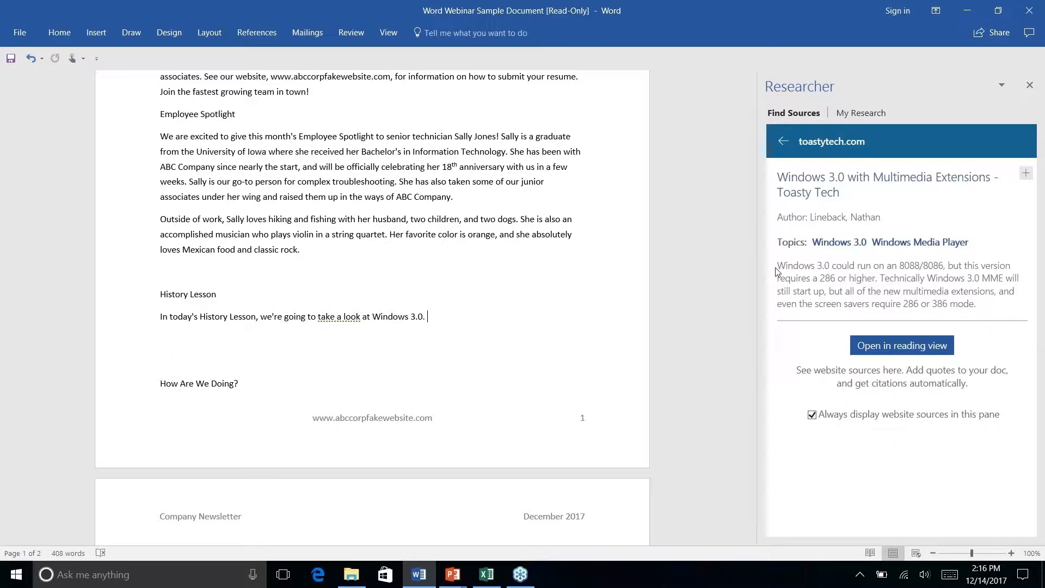
left_click_drag(778, 262, 994, 309)
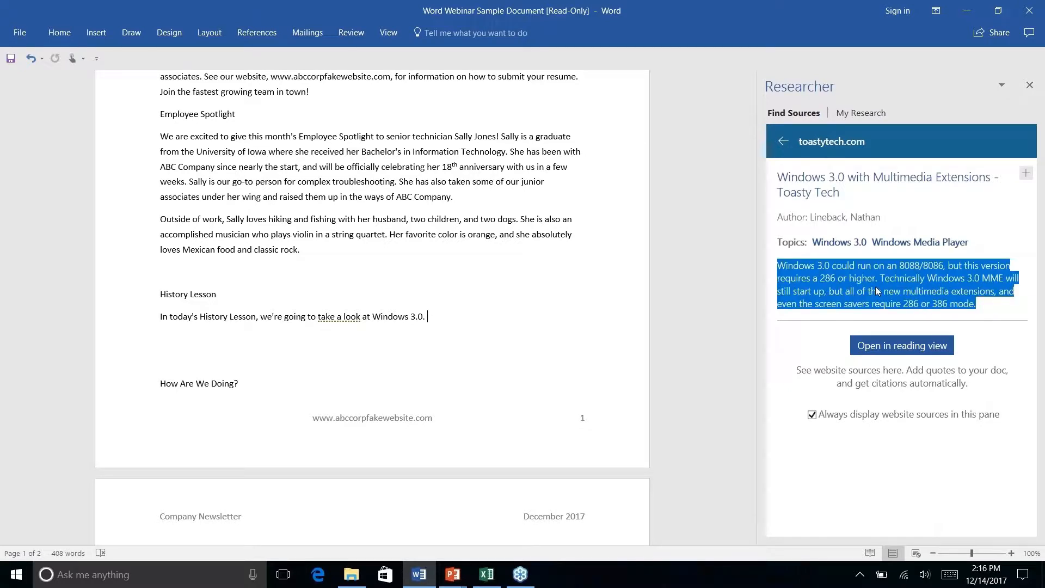
left_click_drag(877, 291, 520, 346)
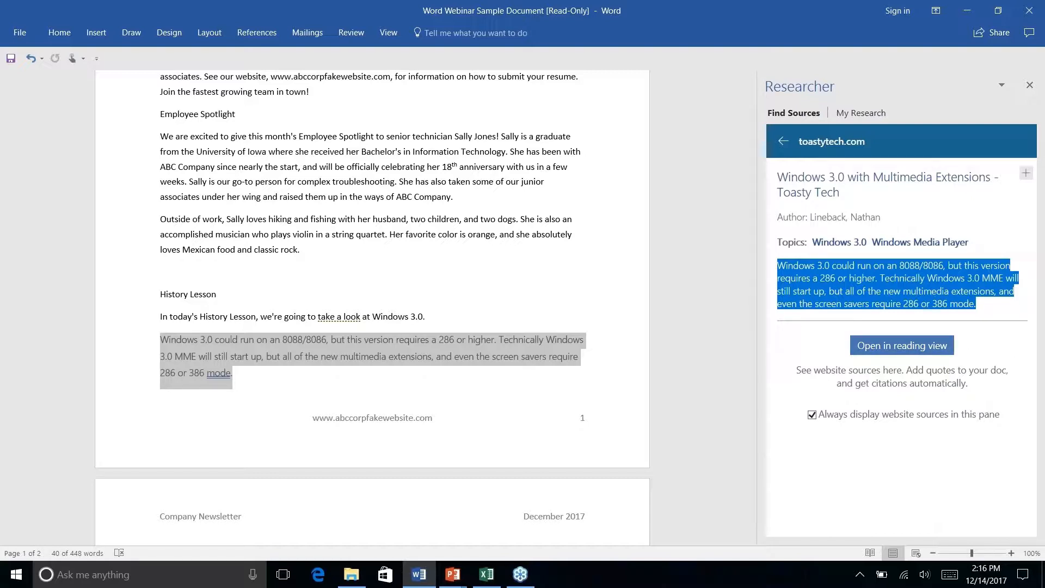
- Open the source in reading view, look through the article, and select its paragraph about running on an 8088/8086
left_click(885, 350)
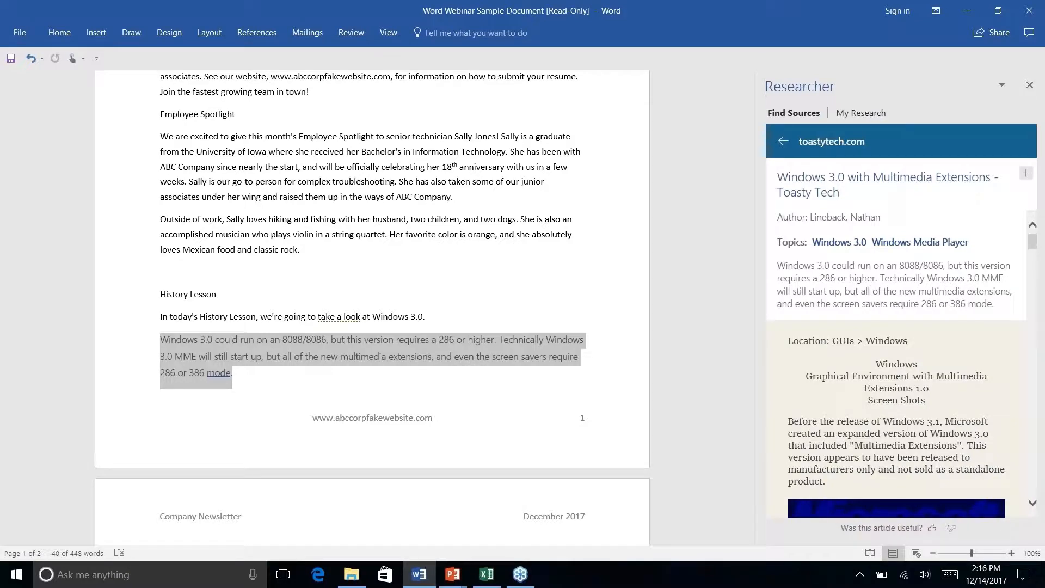
scroll(957, 270, "down", 8)
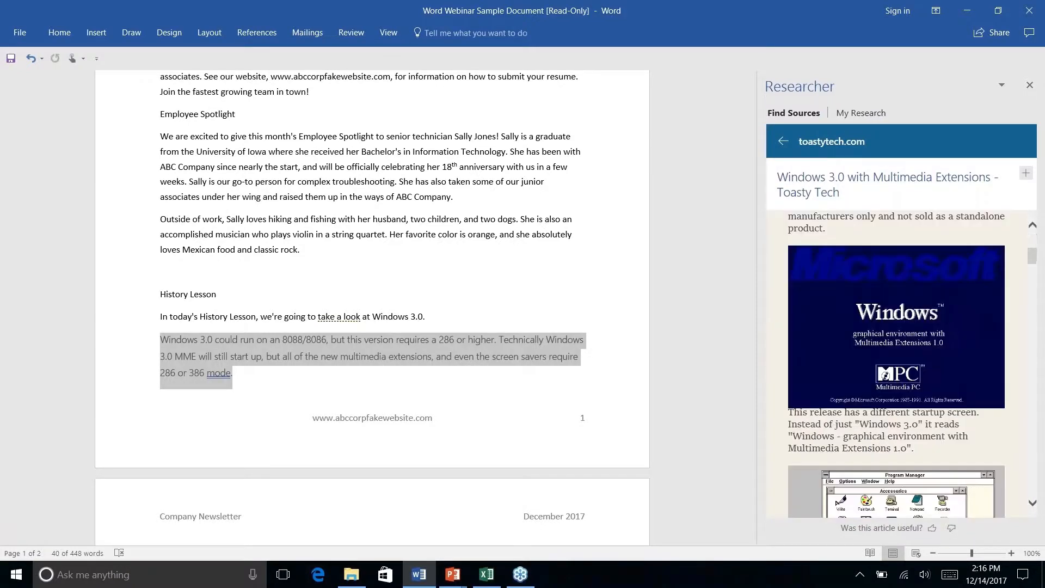
scroll(926, 375, "down", 8)
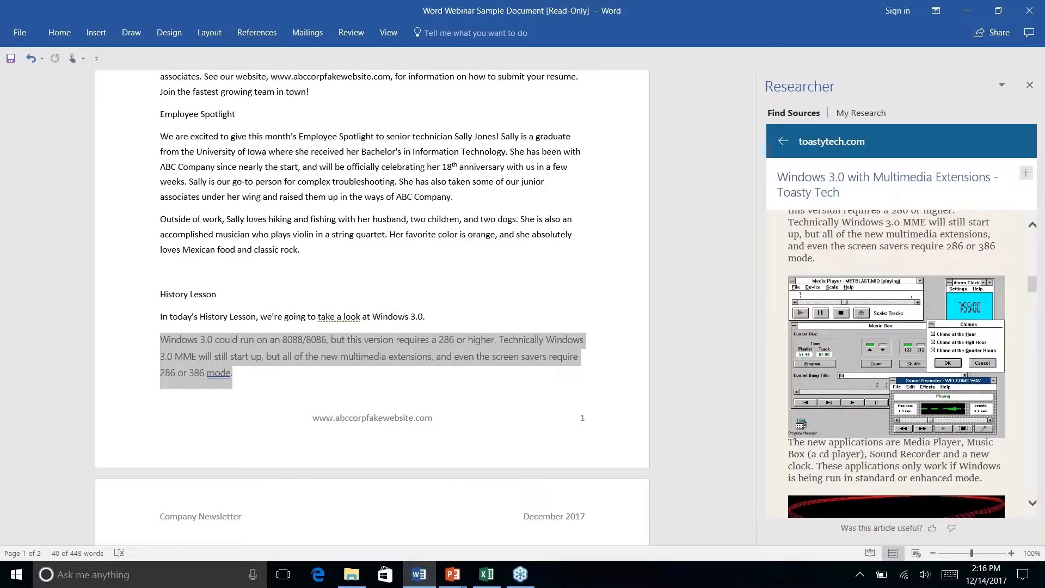
scroll(927, 374, "down", 5)
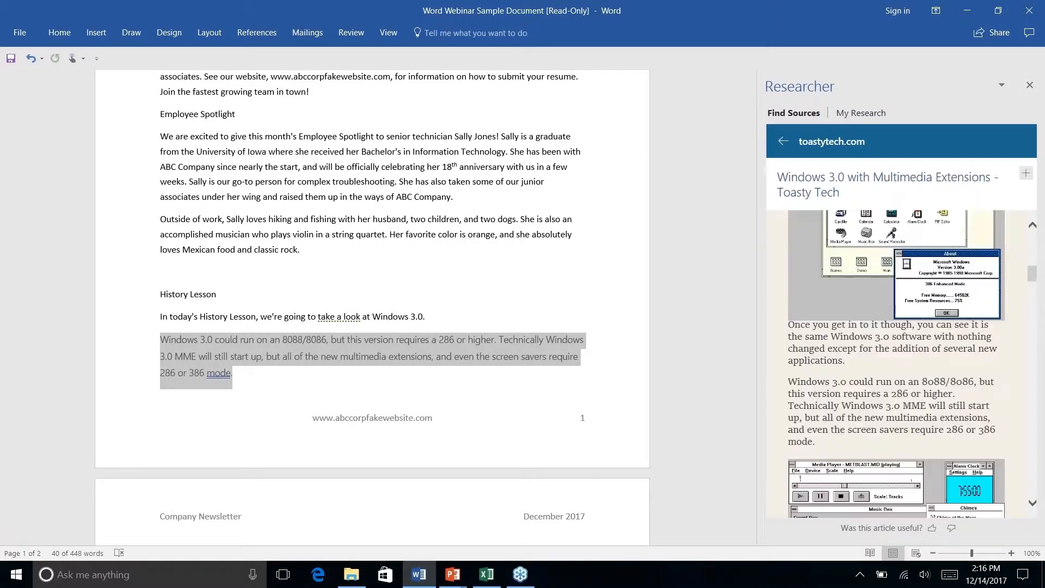
scroll(897, 363, "down", 2)
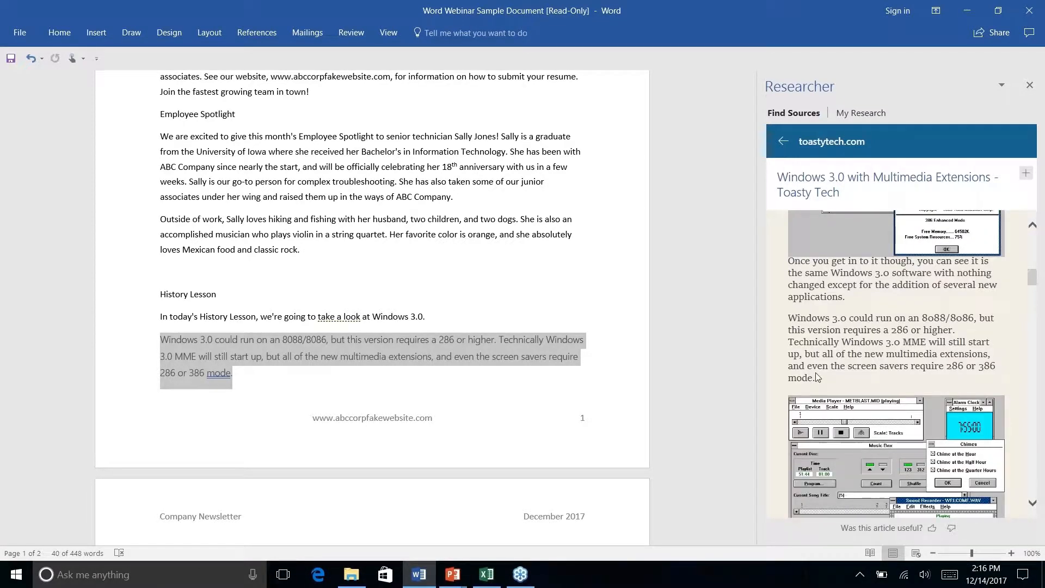
scroll(781, 305, "up", 1)
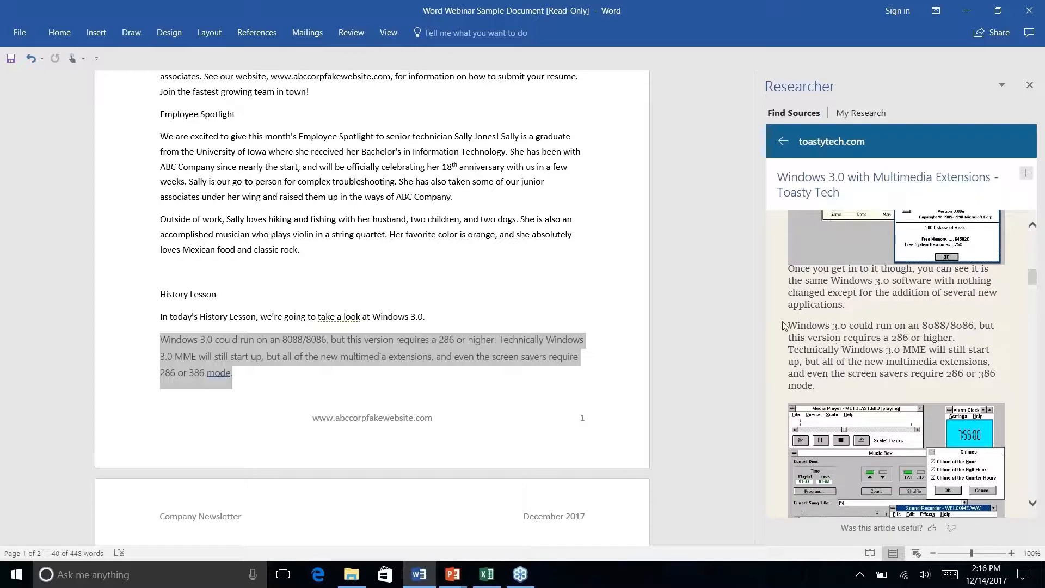
left_click_drag(787, 325, 879, 383)
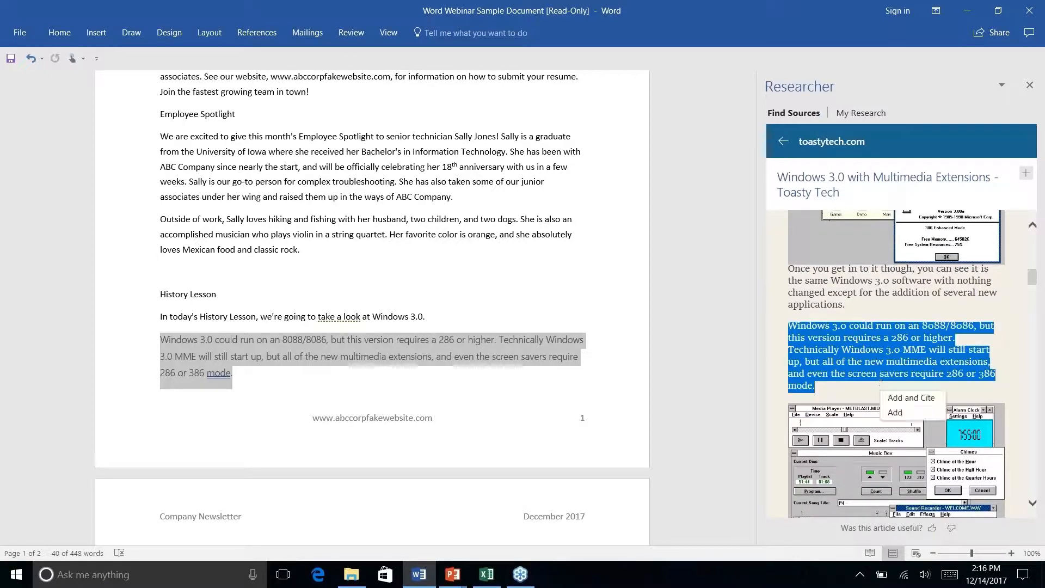
- Add the article's paragraph about the media player and ".mmm" animation files to the History Lesson section with a citation
scroll(880, 384, "up", 4)
scroll(939, 488, "down", 7)
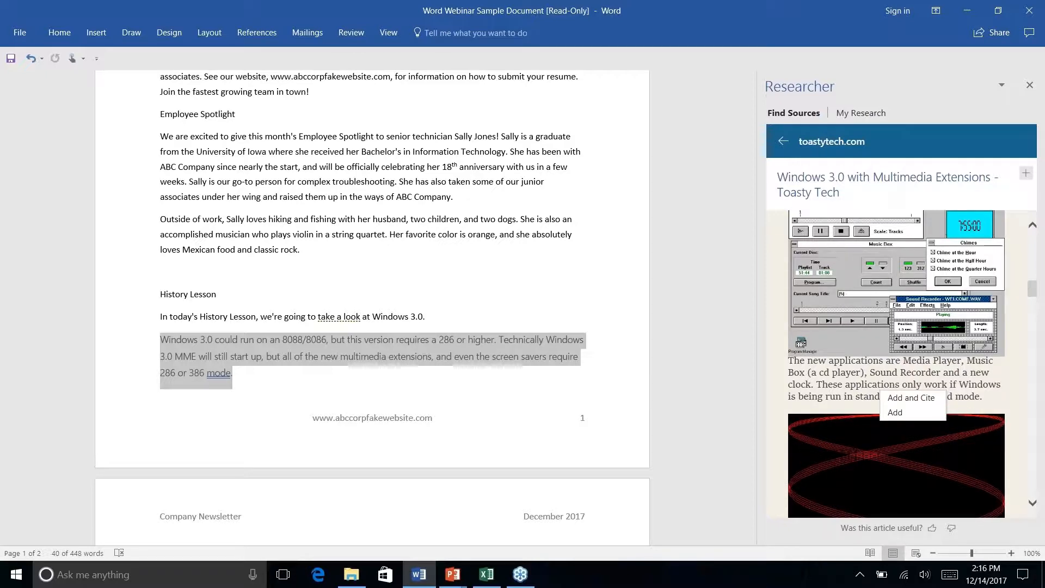
scroll(896, 364, "down", 4)
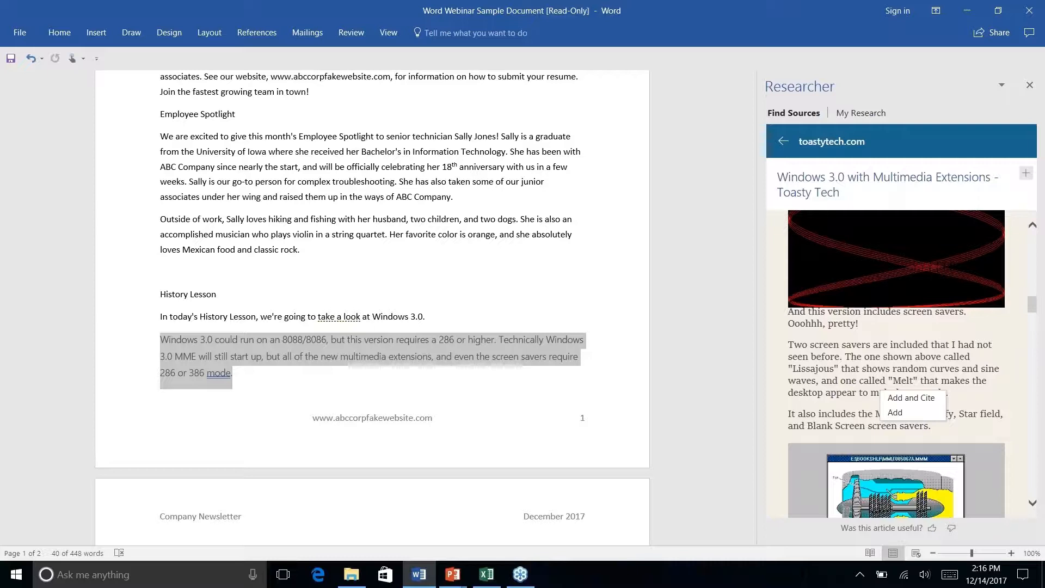
scroll(819, 352, "down", 6)
scroll(819, 353, "up", 1)
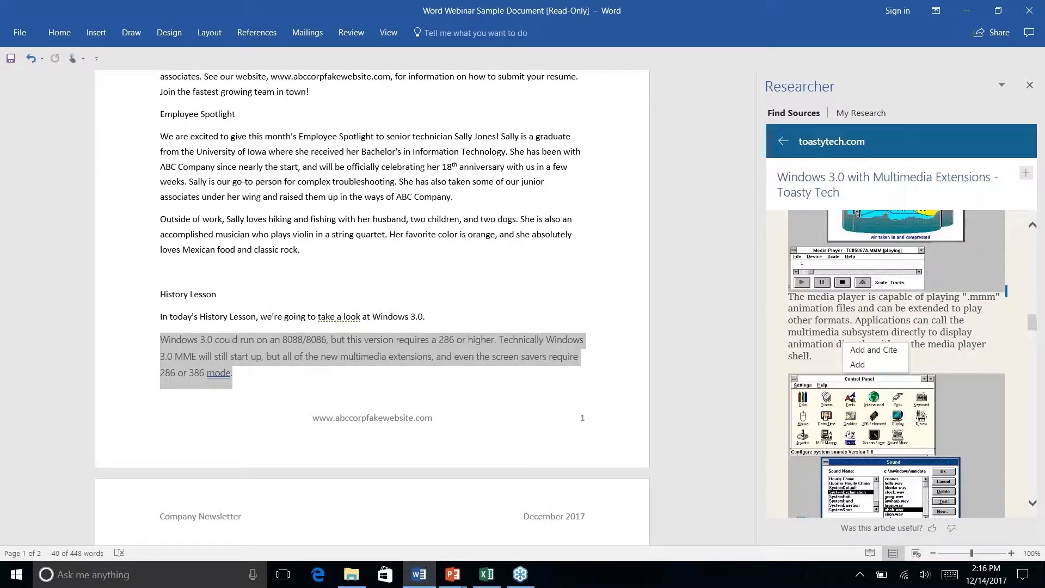
left_click_drag(784, 288, 838, 355)
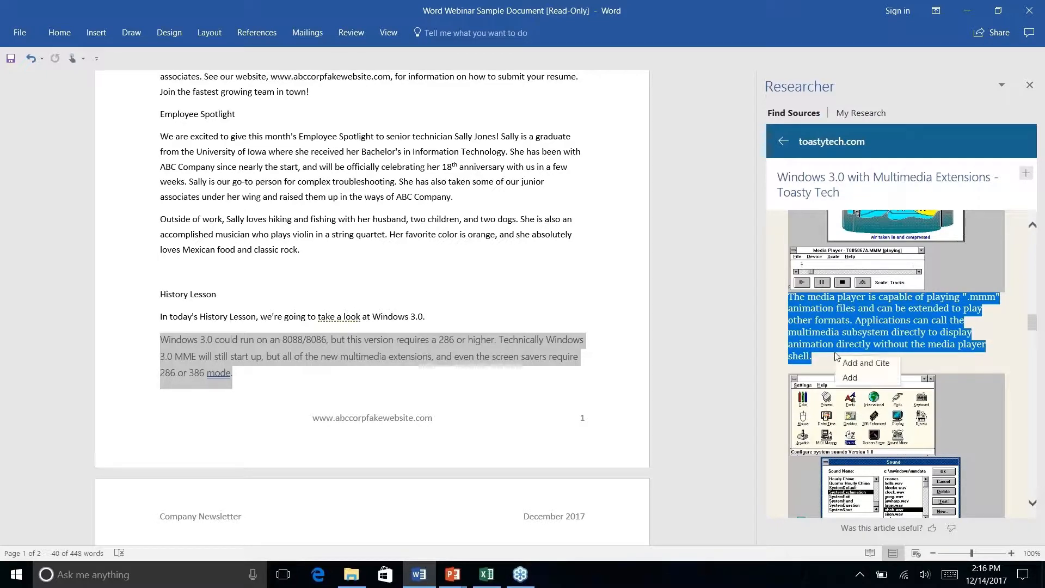
left_click(867, 363)
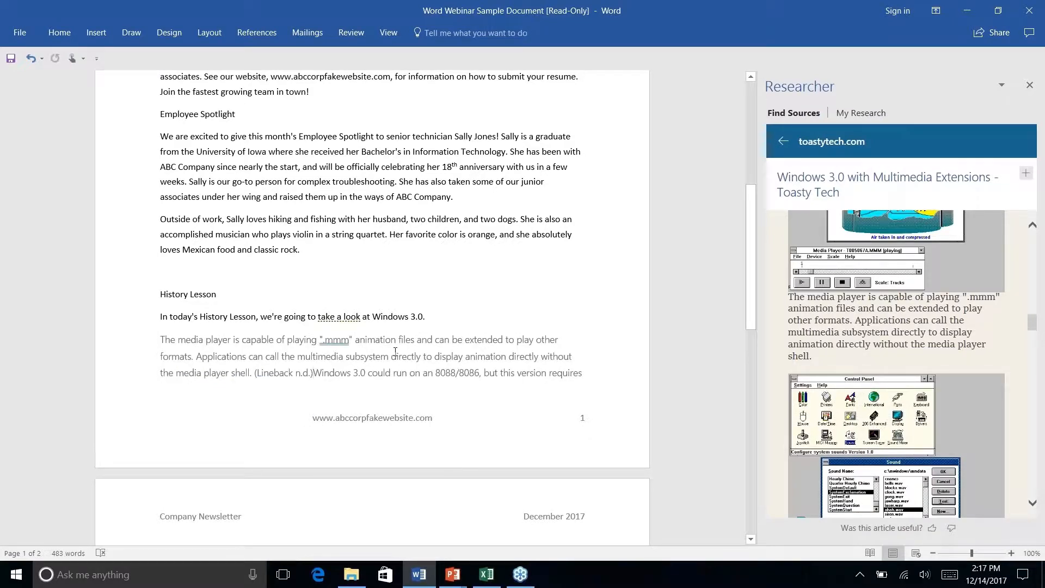
- Change the document's citation style to APA Sixth Edition
scroll(395, 351, "up", 4)
scroll(395, 351, "down", 6)
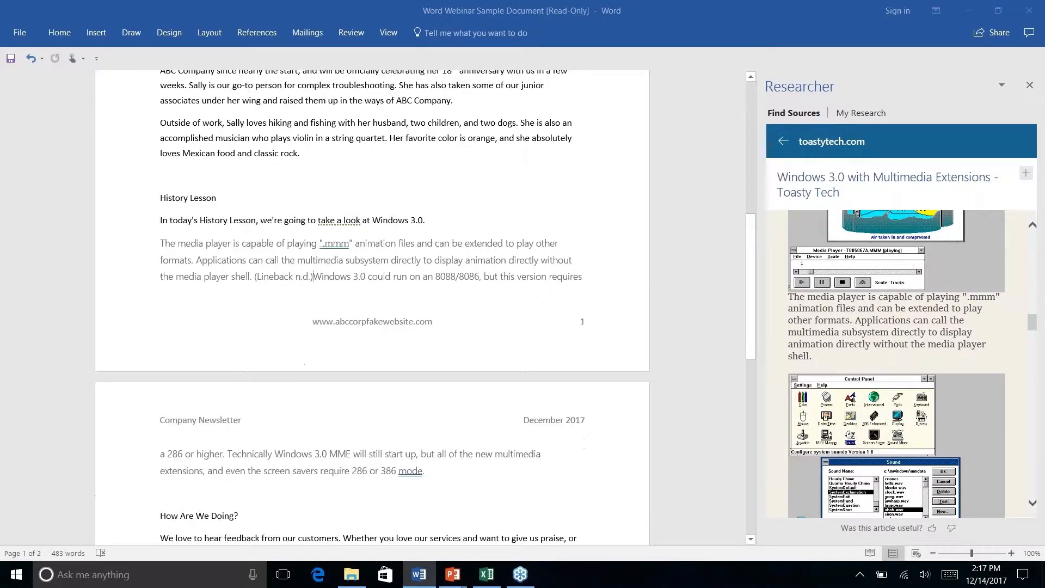
scroll(395, 351, "down", 3)
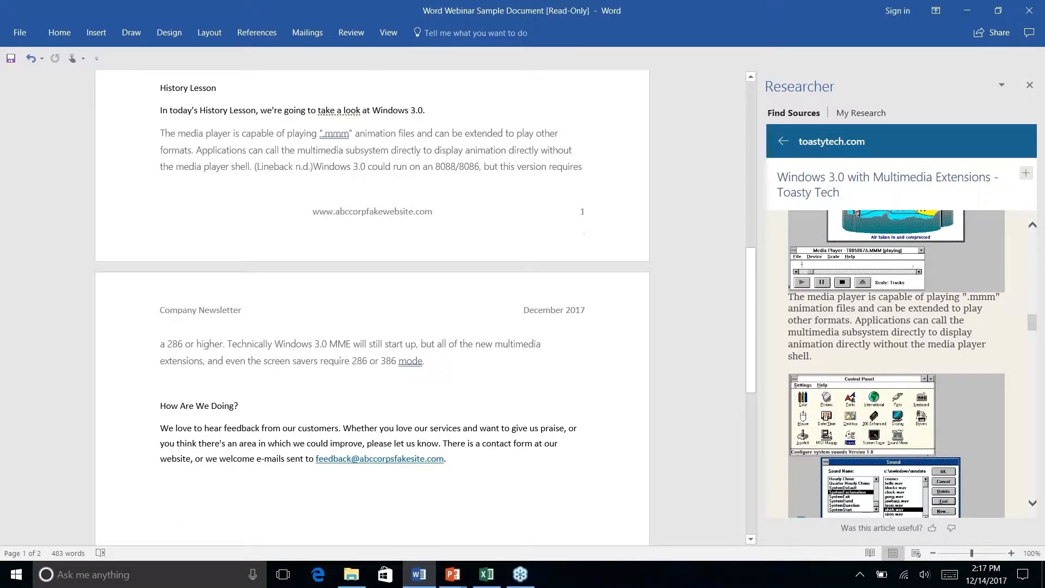
left_click(257, 32)
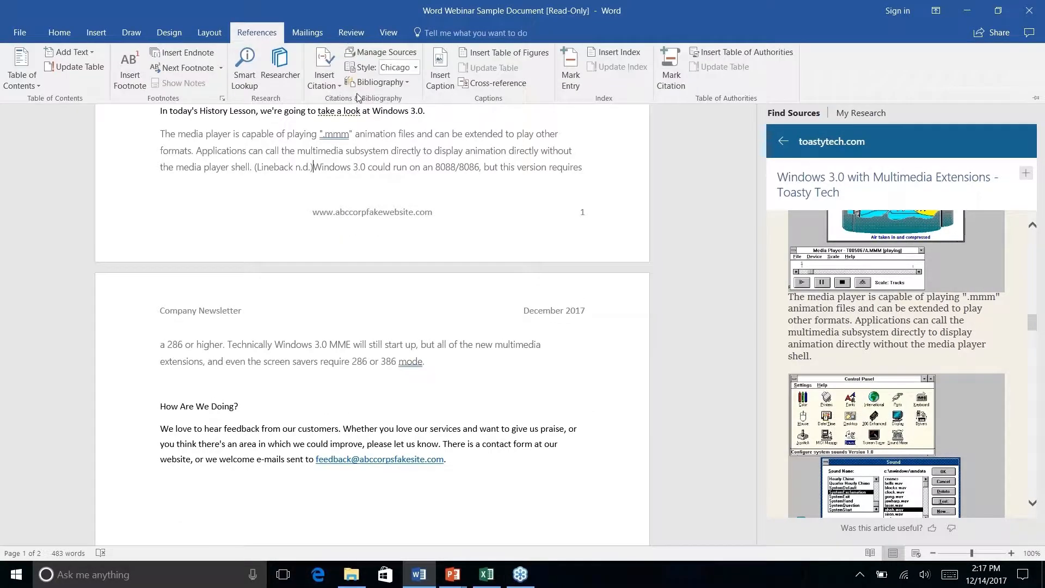
left_click(416, 73)
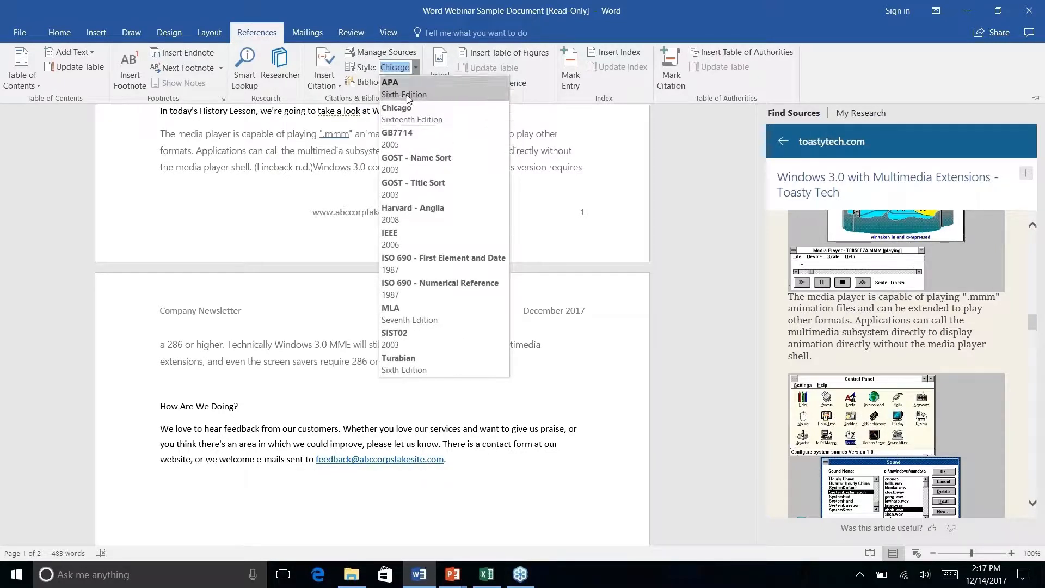
left_click(409, 93)
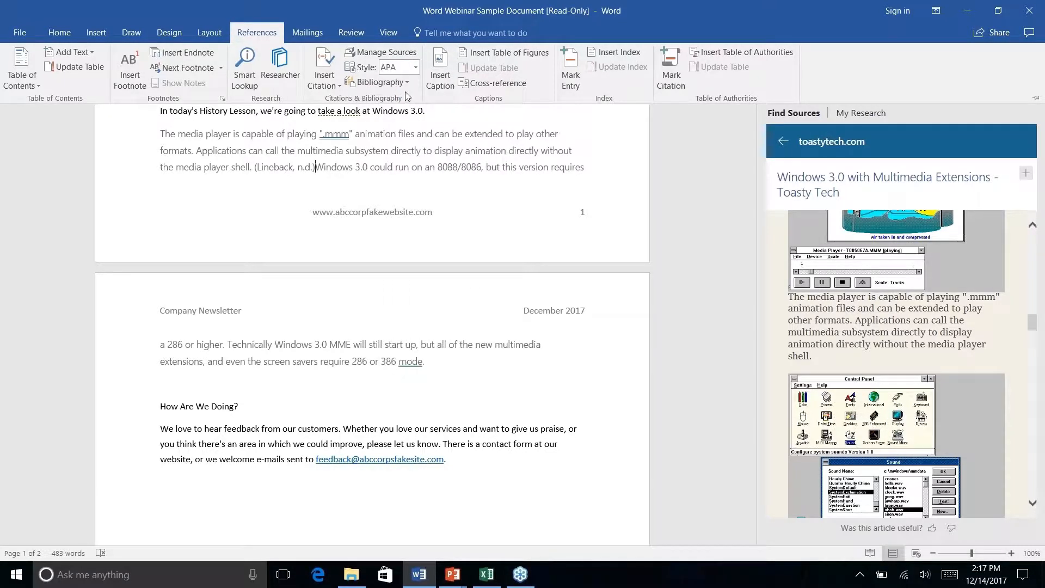
- Open the source details of the History Lesson citation, look at the available source types, and cancel the editing
left_click(318, 173)
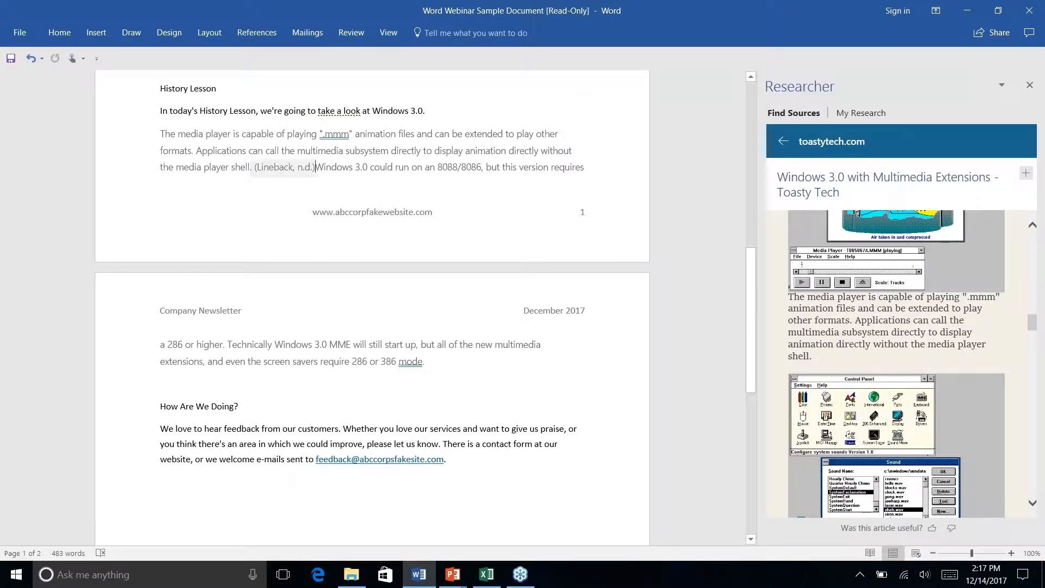
left_click(249, 168)
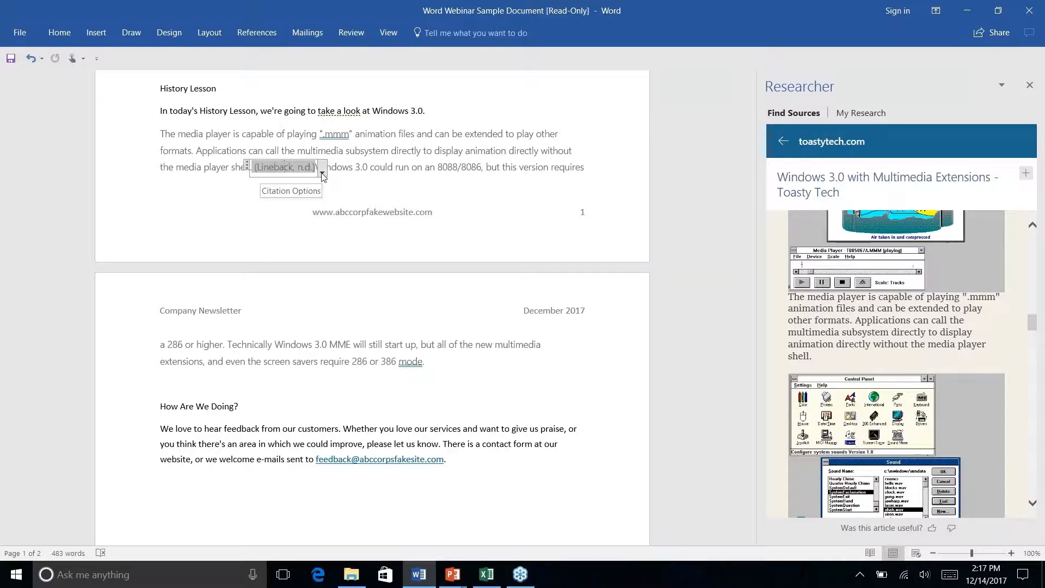
left_click(322, 173)
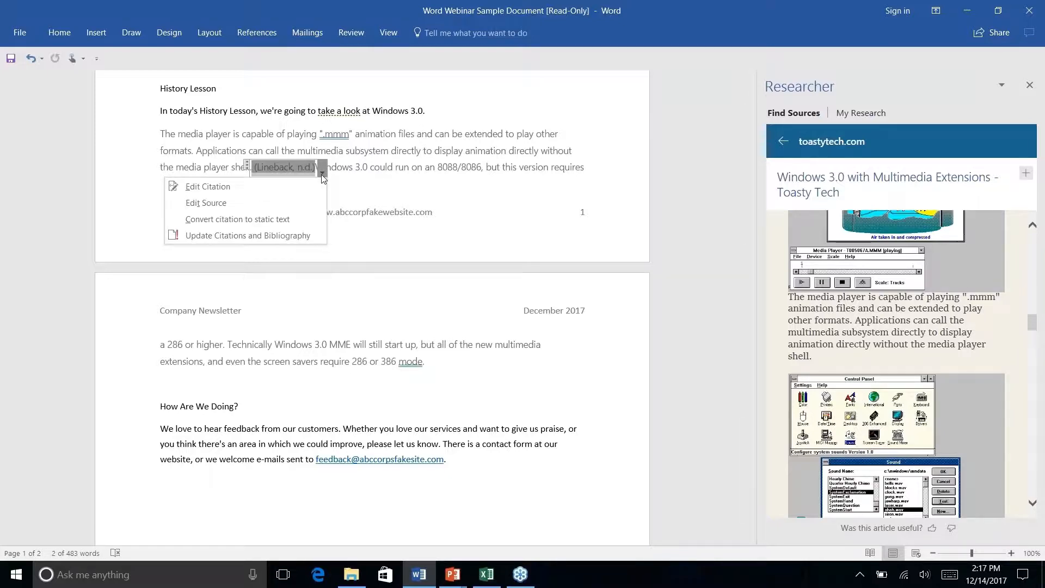
left_click(231, 204)
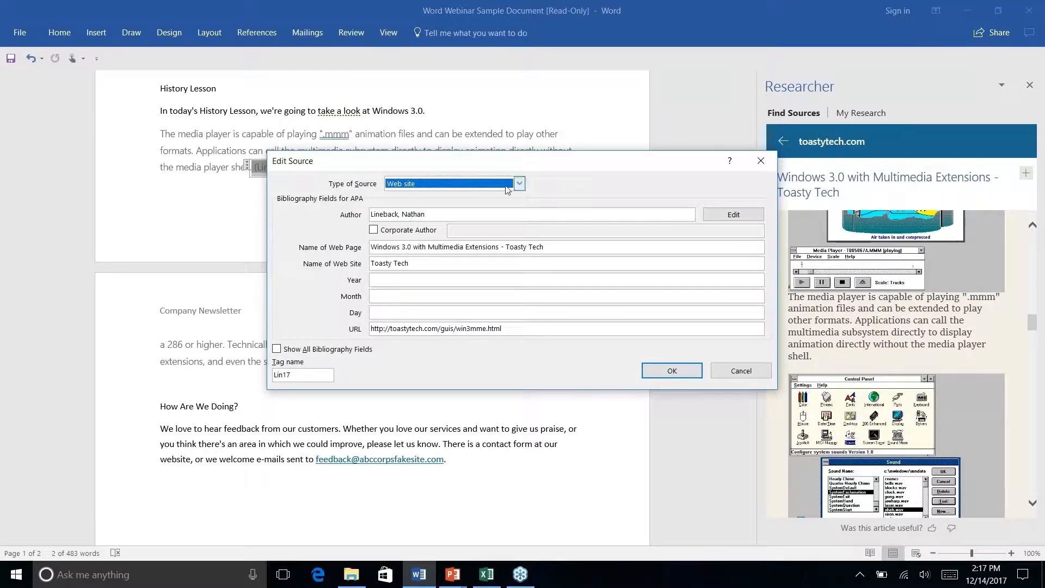
left_click(517, 187)
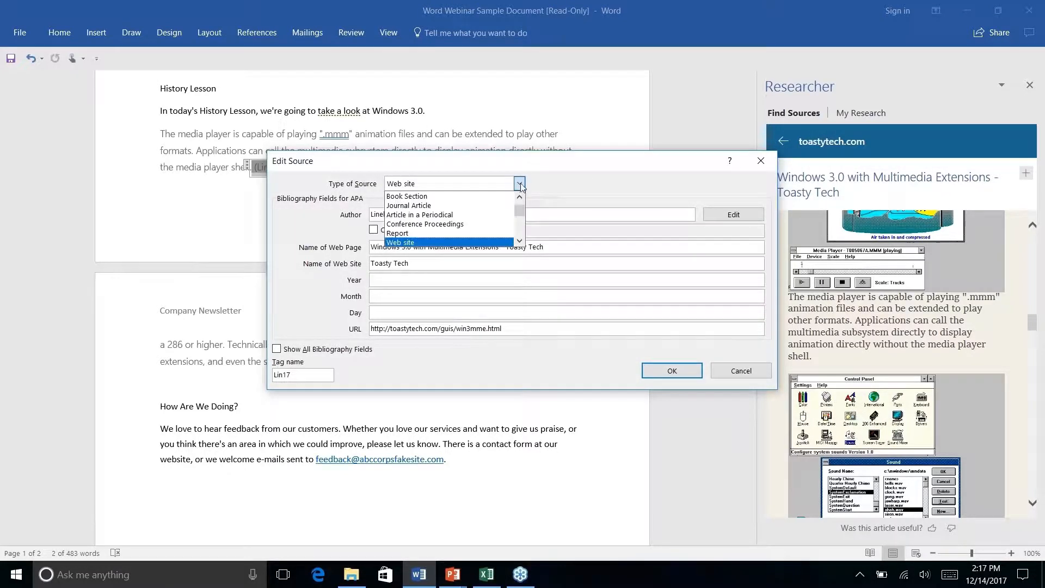
left_click(576, 189)
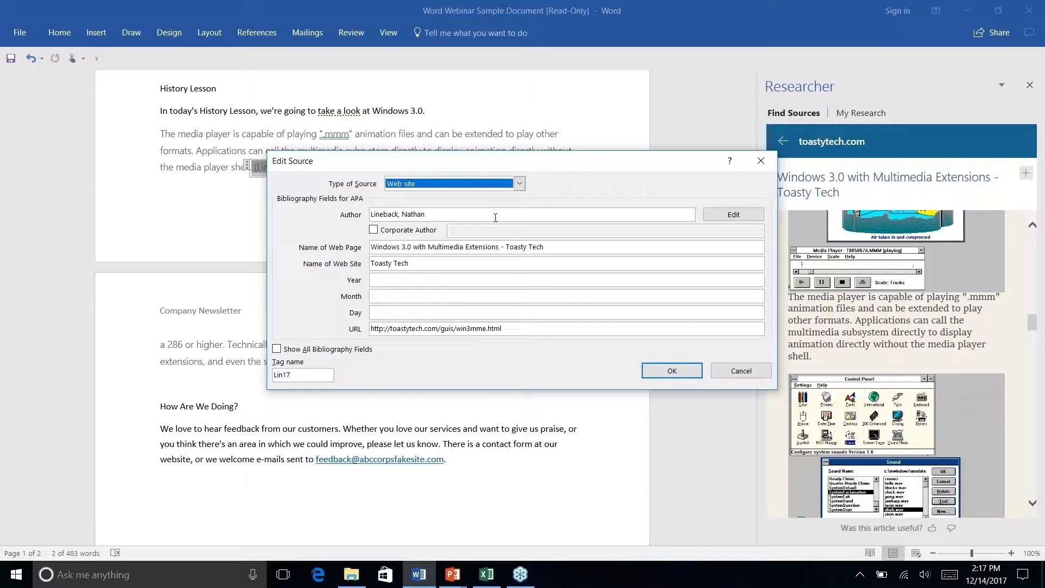
left_click(741, 374)
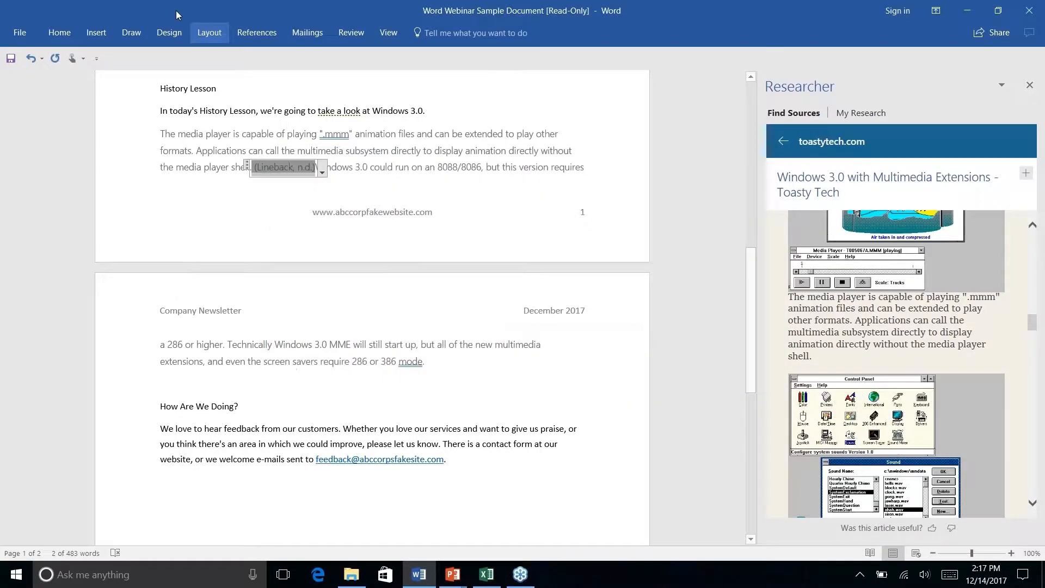
- Insert a built-in References bibliography at the end of the History Lesson text, after "286 or 386 mode."
left_click(253, 34)
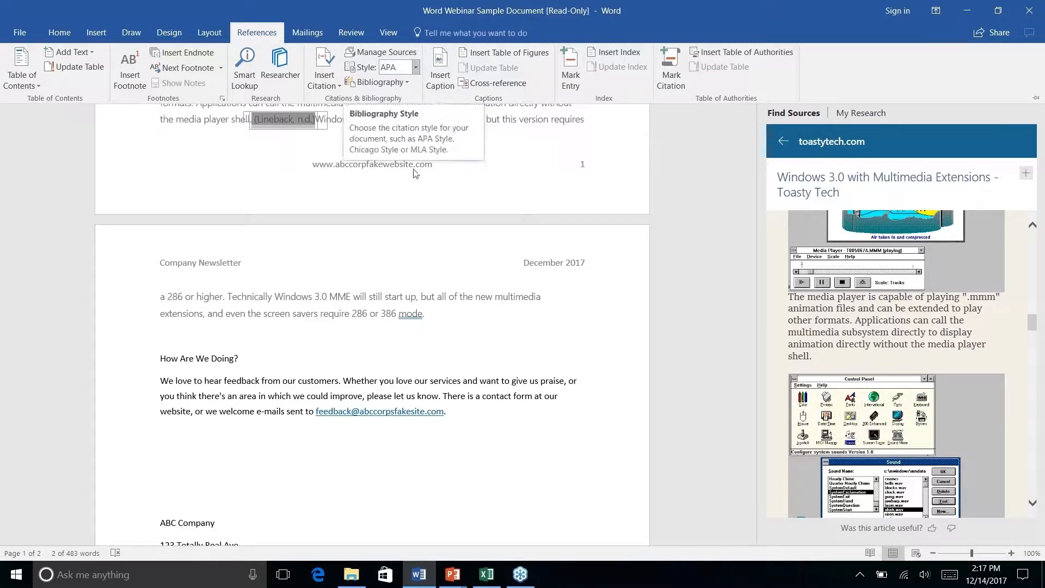
left_click(491, 208)
scroll(491, 208, "down", 4)
scroll(484, 204, "up", 8)
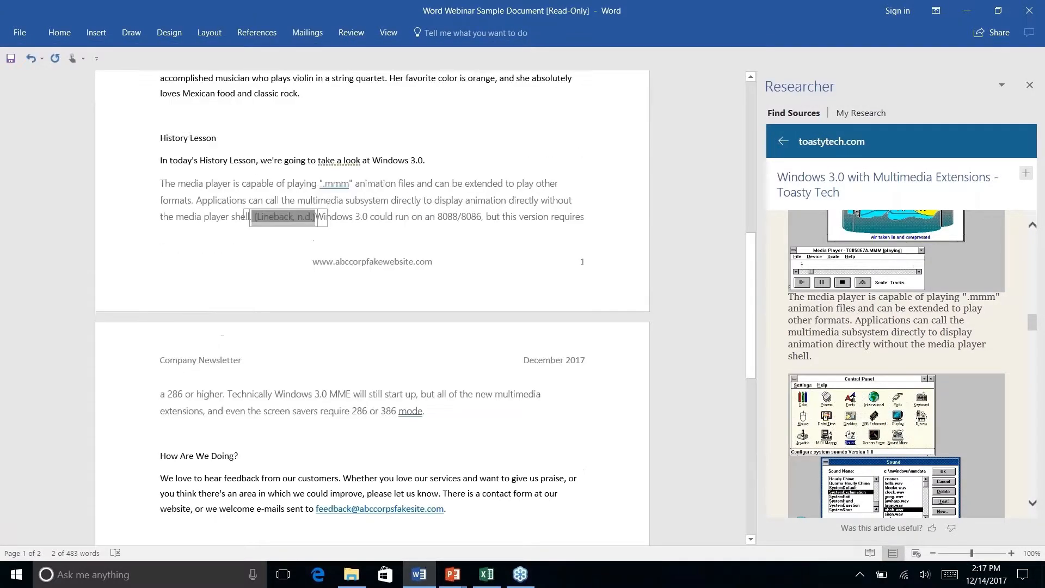
left_click(475, 204)
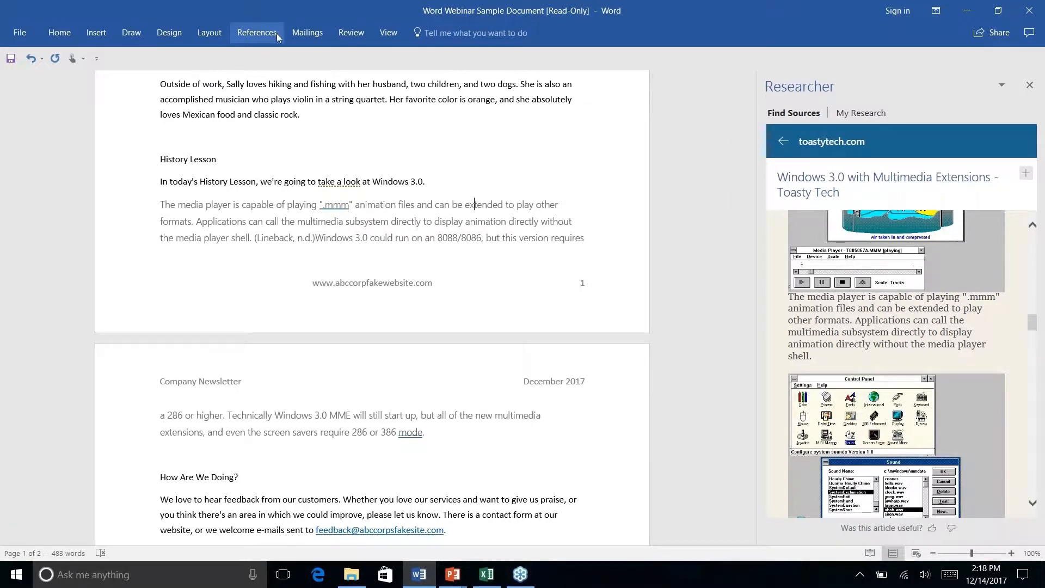
left_click(248, 33)
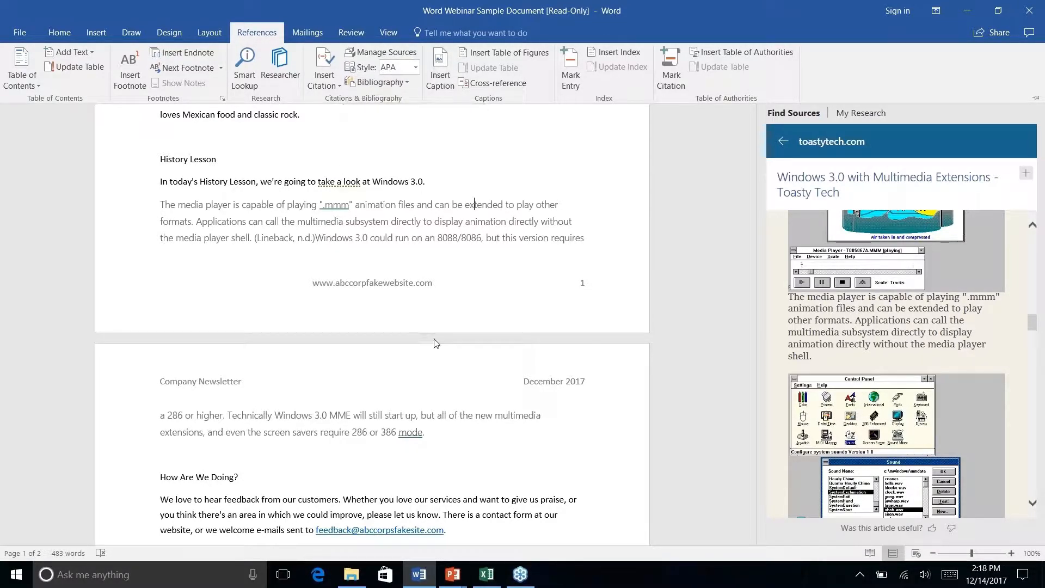
left_click(453, 440)
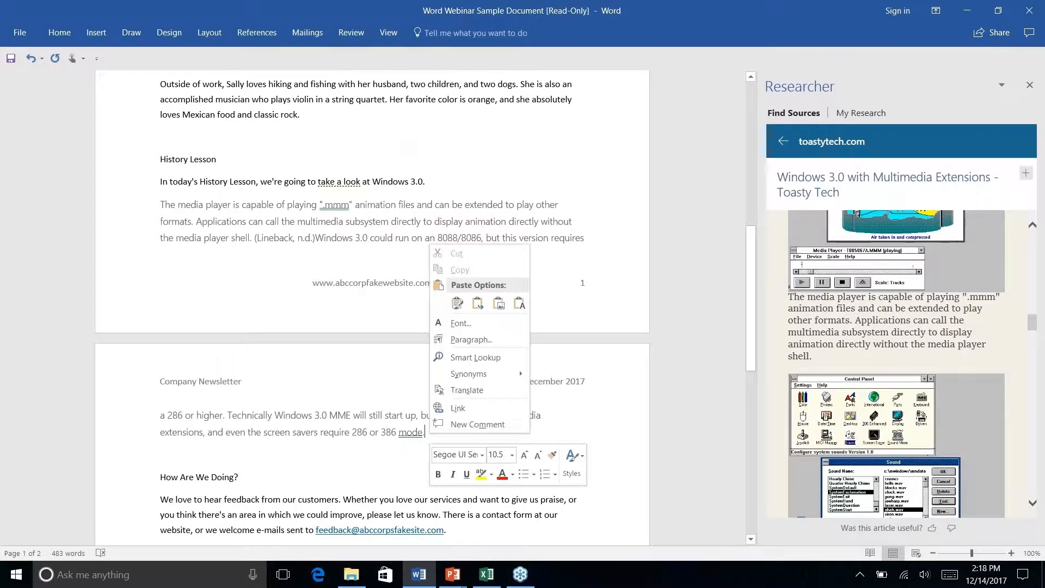
right_click(429, 434)
left_click(430, 435)
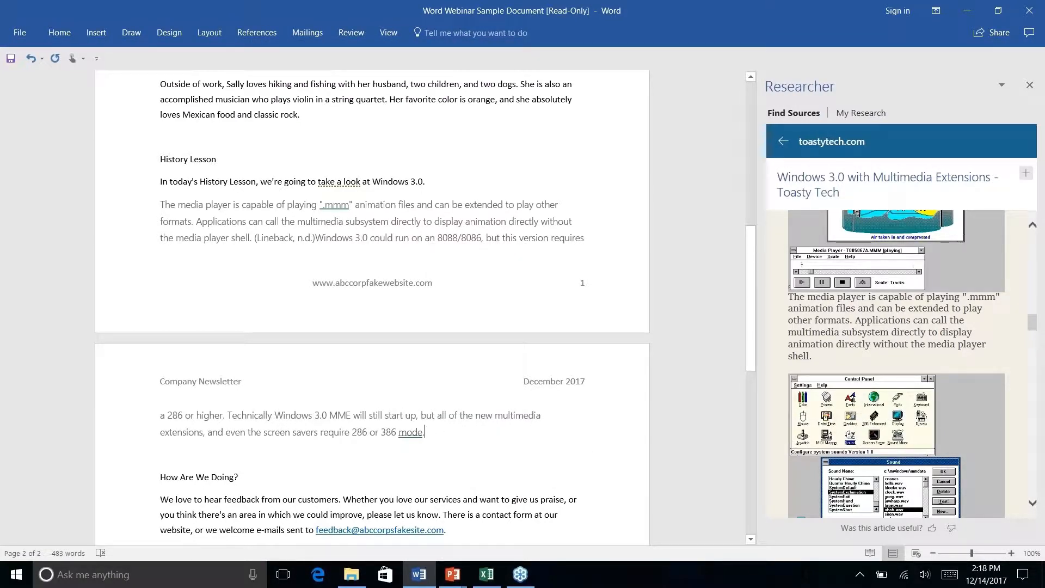
left_click(256, 32)
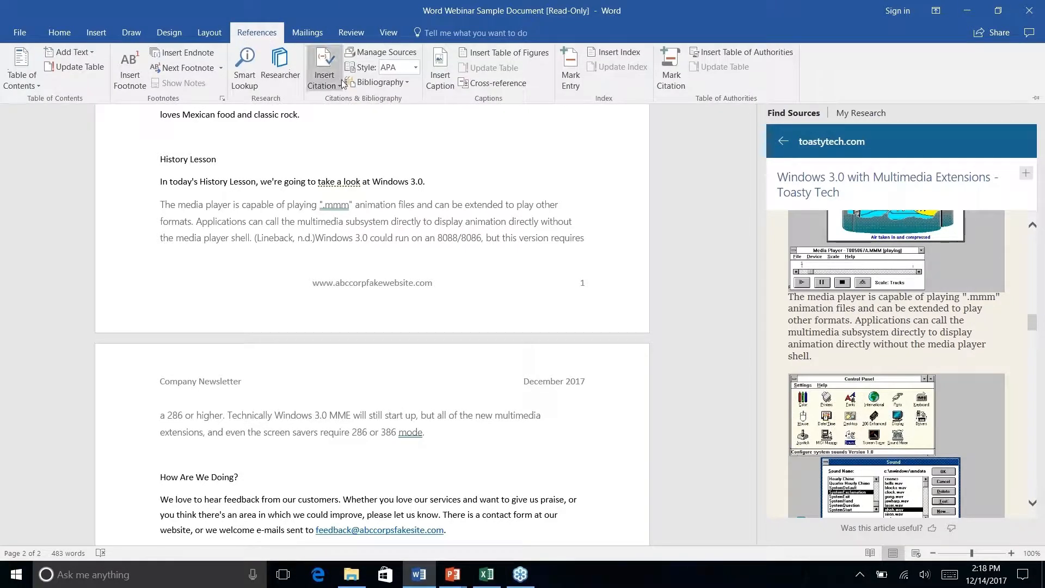
left_click(406, 82)
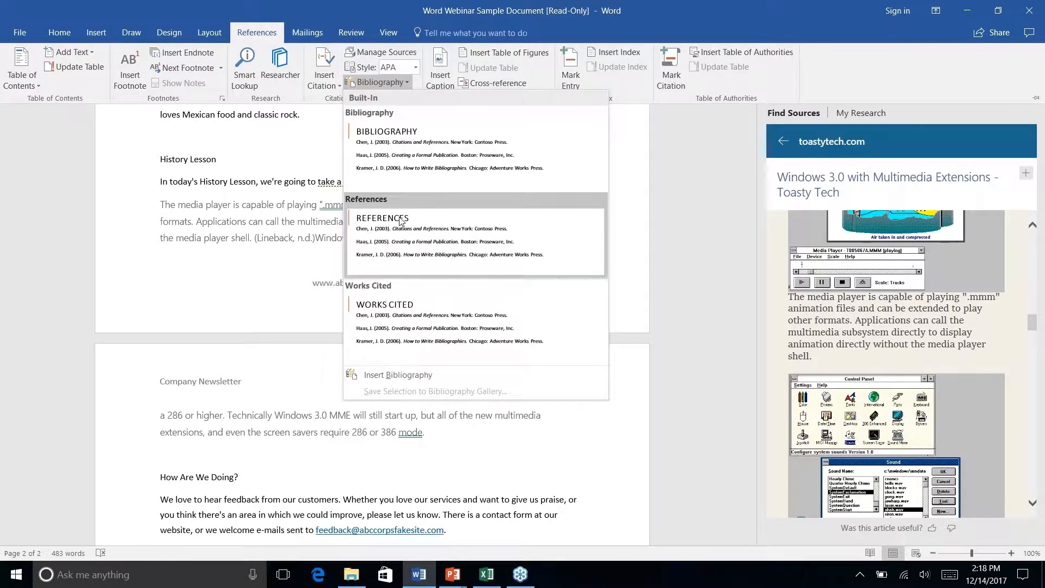
left_click(401, 220)
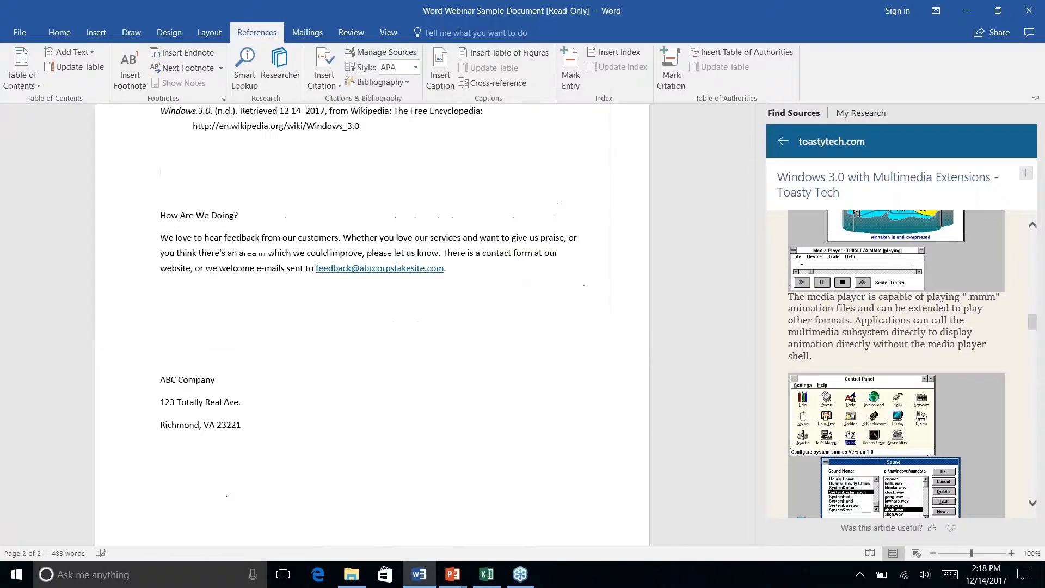
- Compare the in-text citation in the History Lesson section with the entries in the References list
scroll(372, 326, "down", 2)
scroll(372, 327, "up", 9)
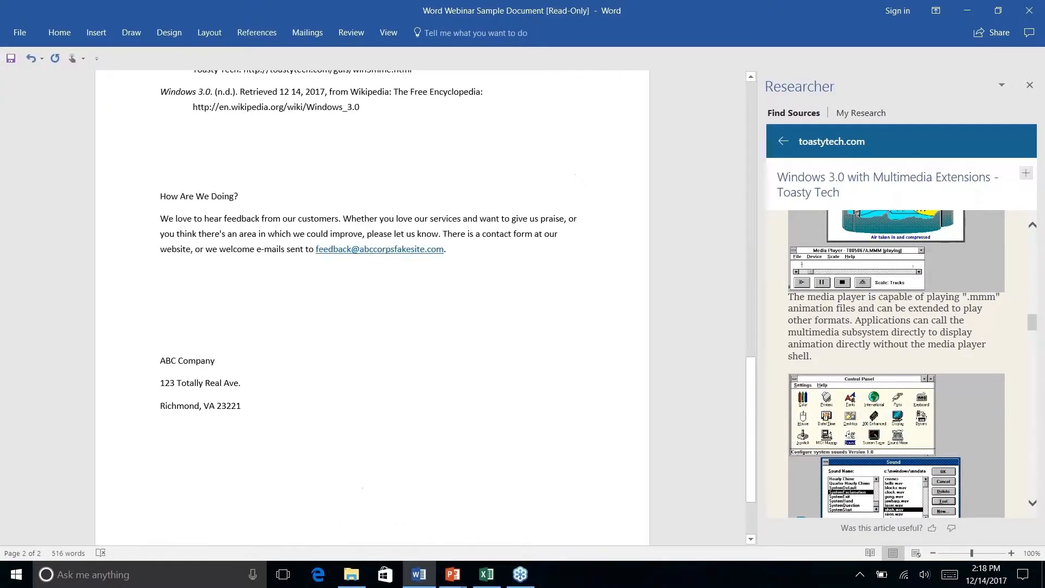
scroll(372, 305, "up", 2)
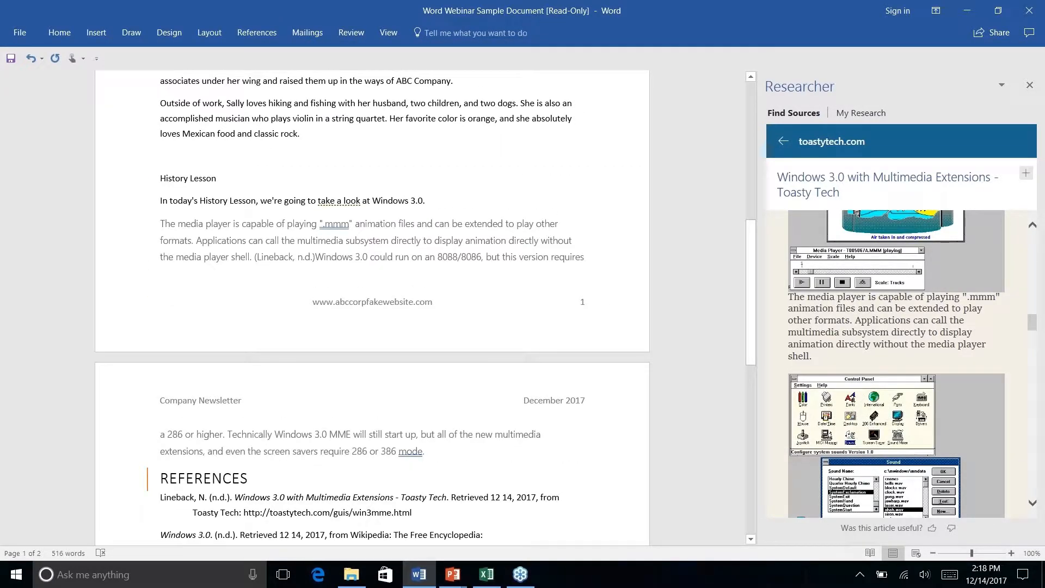
left_click(303, 209)
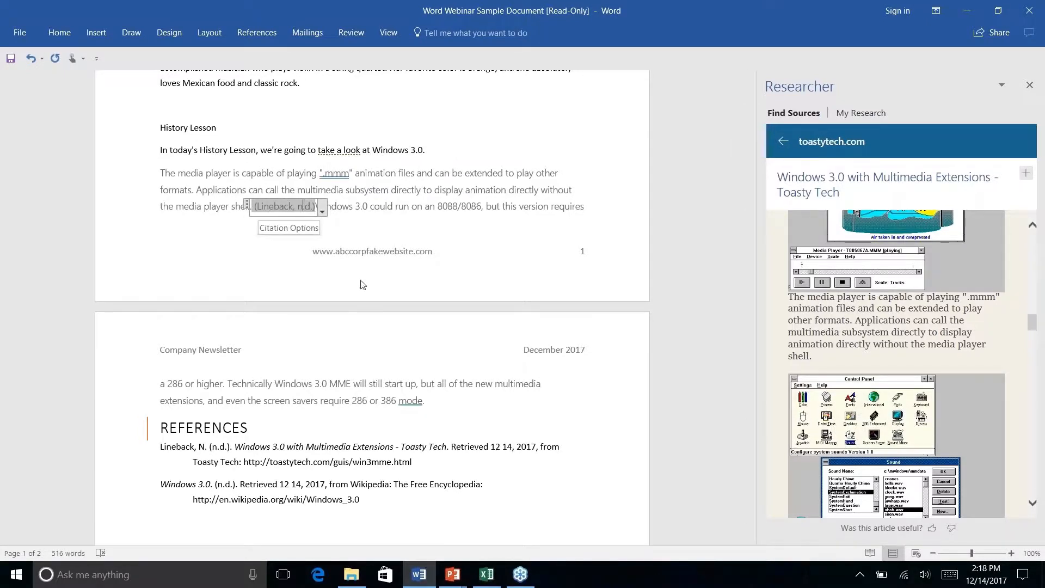
right_click(382, 382)
key("Escape")
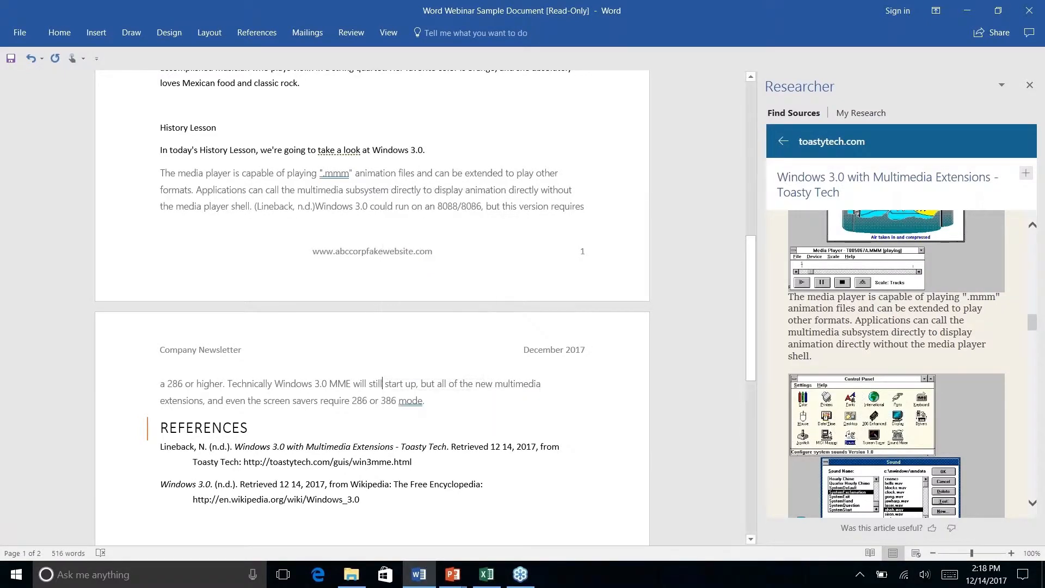
scroll(386, 365, "down", 4)
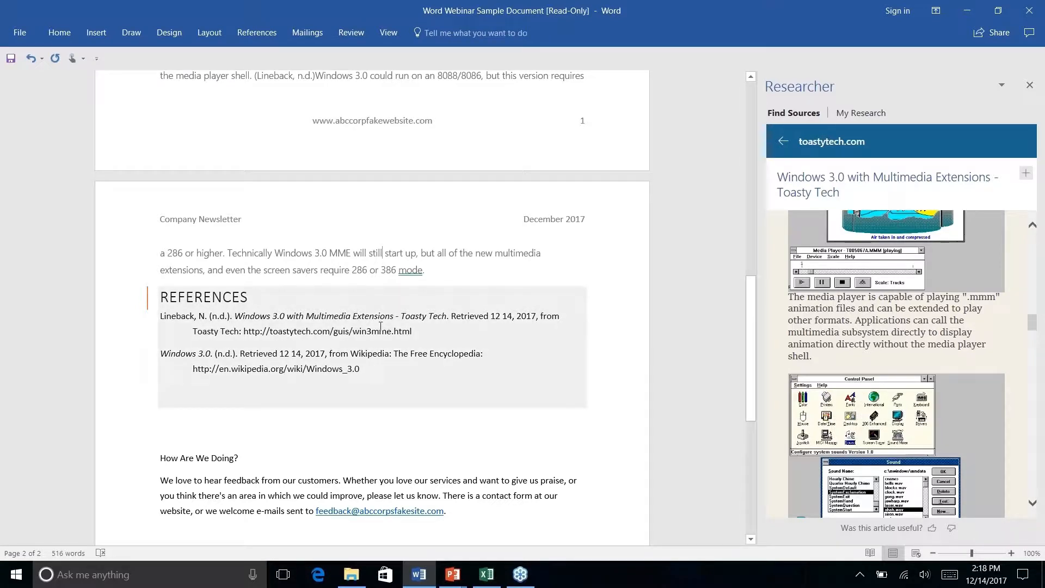
scroll(381, 327, "down", 4)
scroll(380, 326, "up", 7)
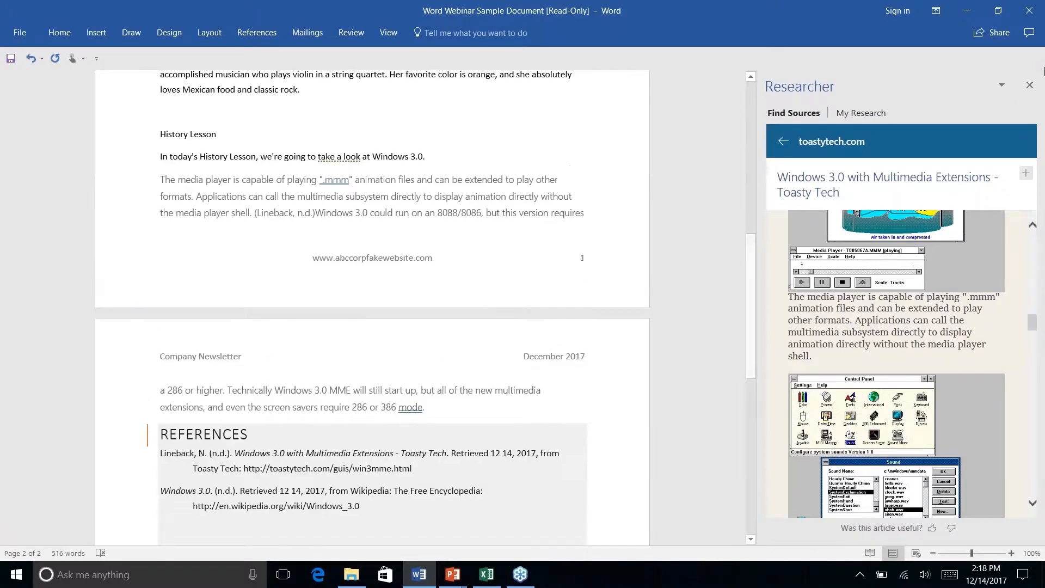
- Close Researcher, reopen it to view the My Research section, and close it again
left_click(1029, 85)
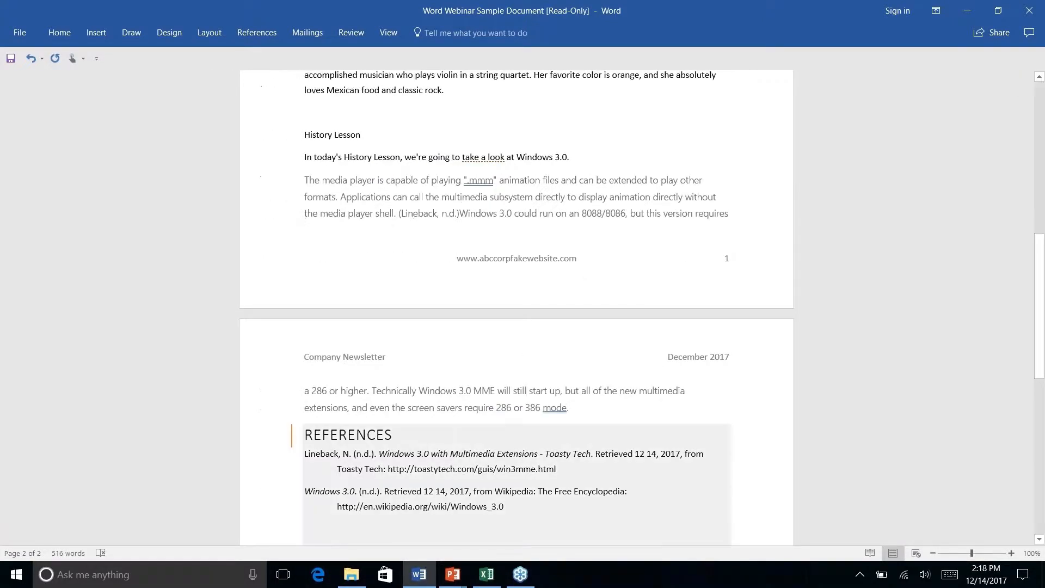
left_click(271, 32)
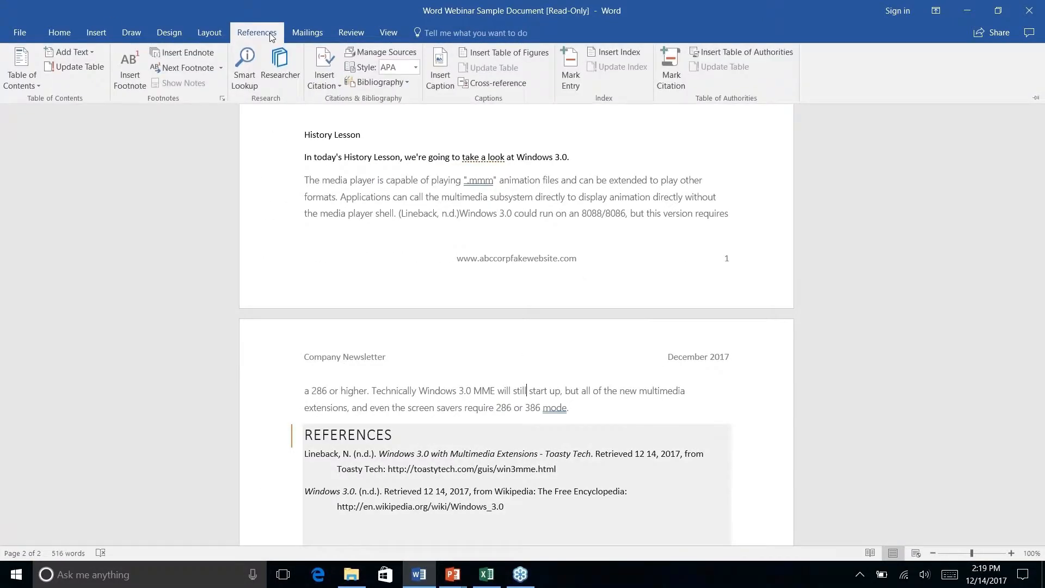
left_click(280, 65)
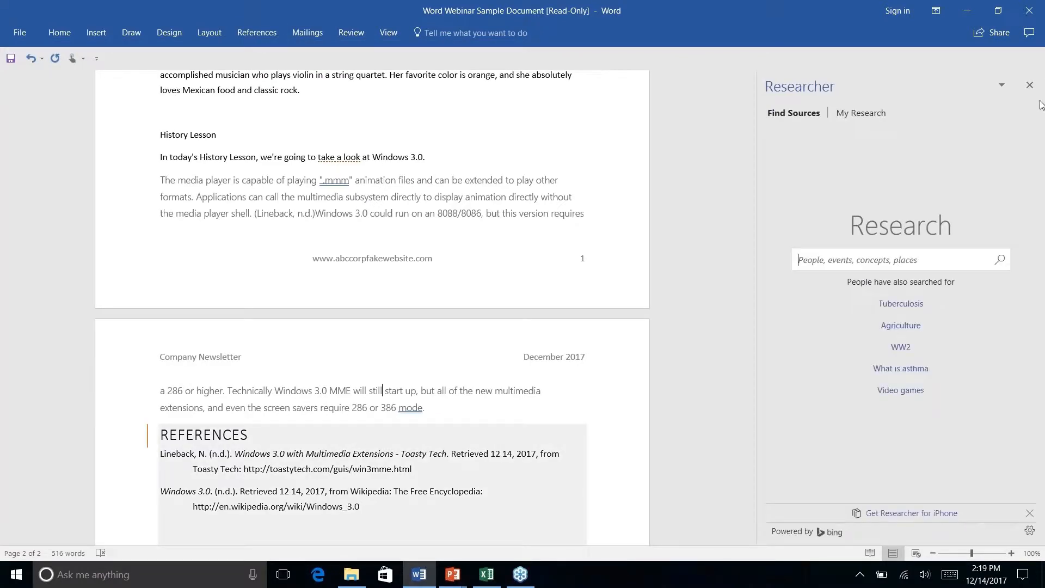
left_click(850, 113)
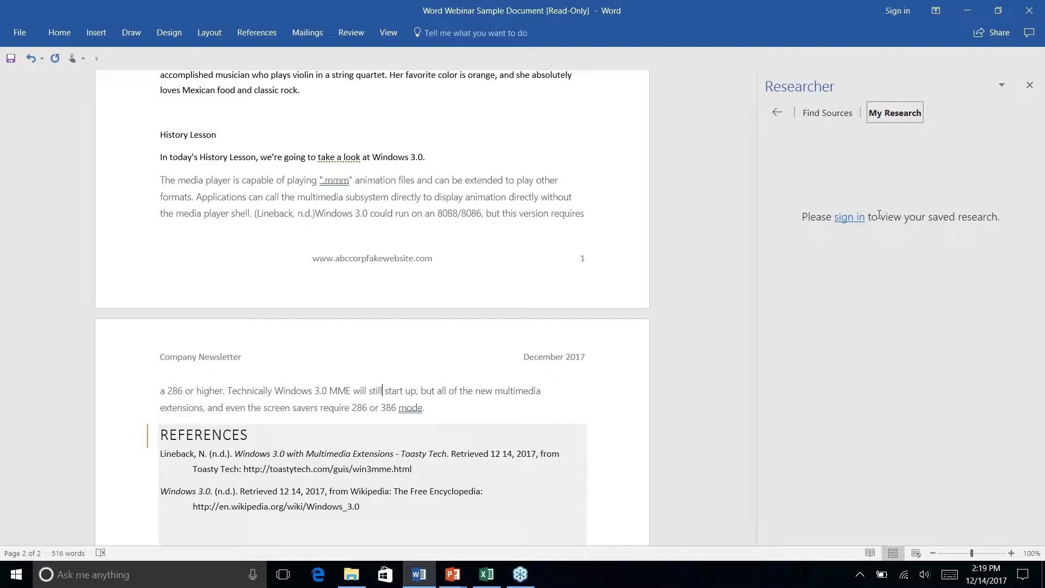
left_click(1029, 86)
- Look through the whole newsletter, from the introduction to the References list on the second page
scroll(516, 305, "down", 3)
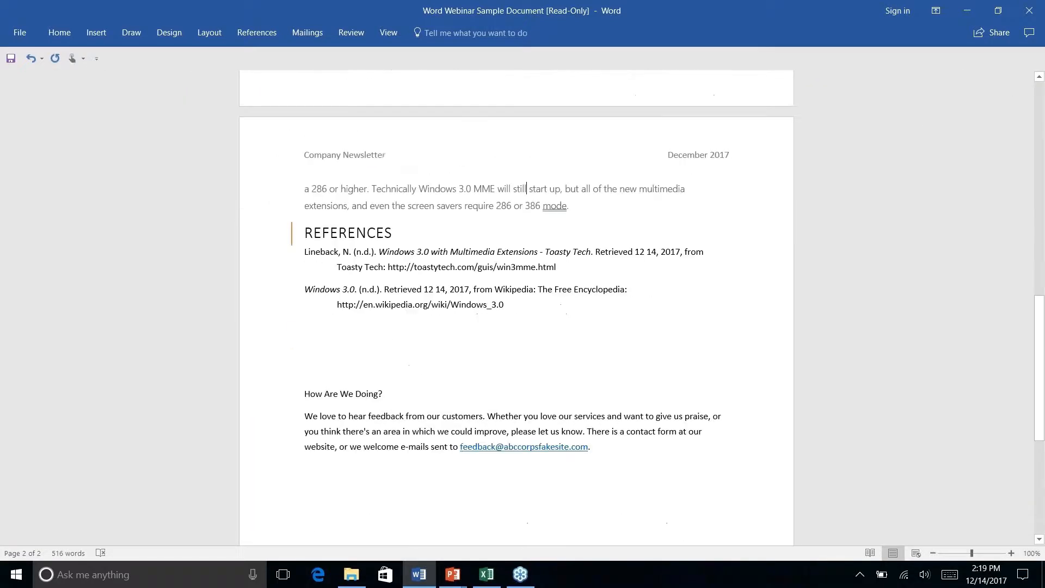
scroll(516, 305, "up", 10)
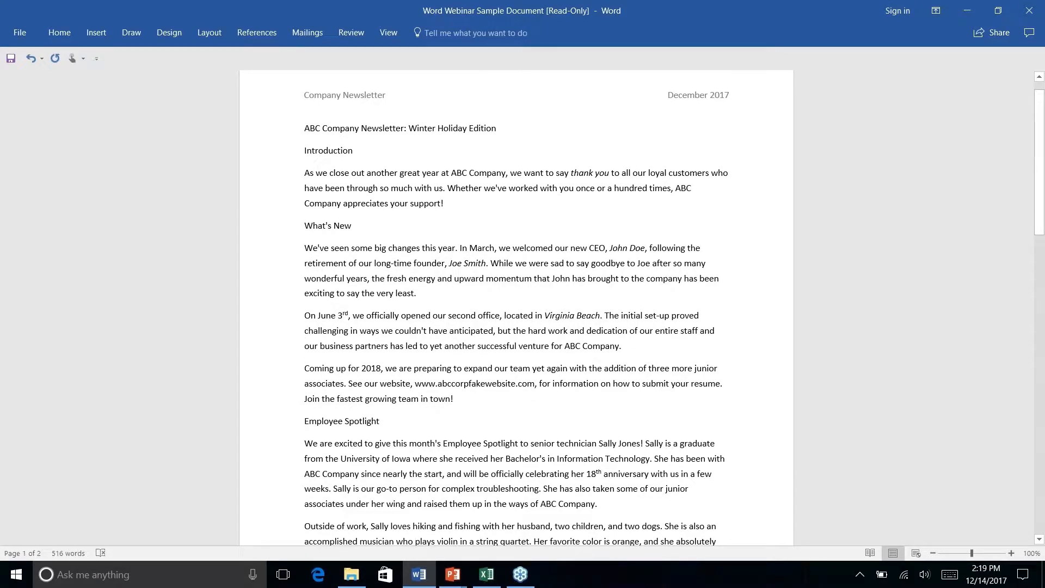
scroll(516, 304, "down", 10)
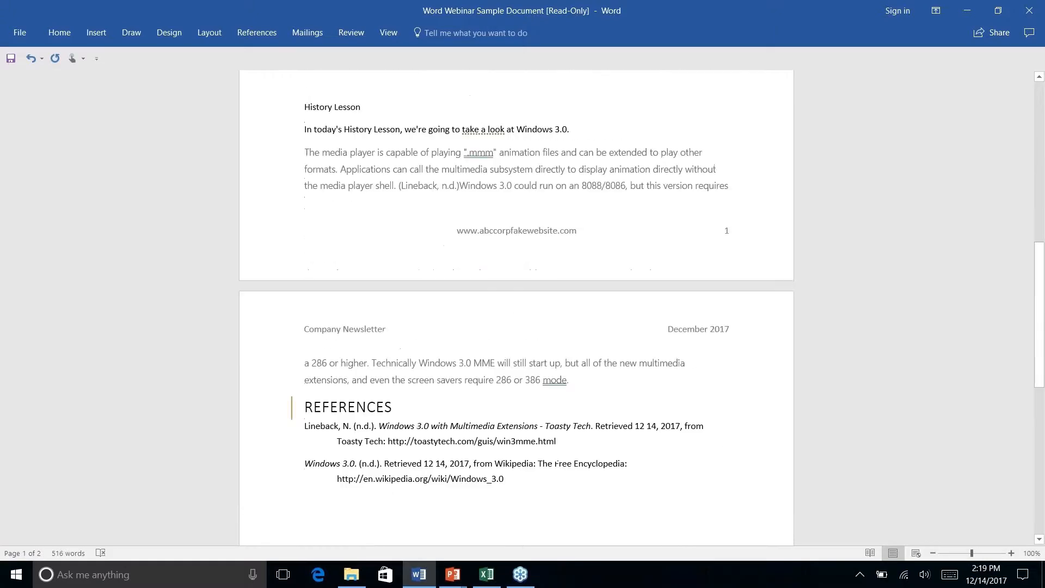
left_click(526, 361)
scroll(527, 361, "down", 4)
scroll(526, 361, "up", 3)
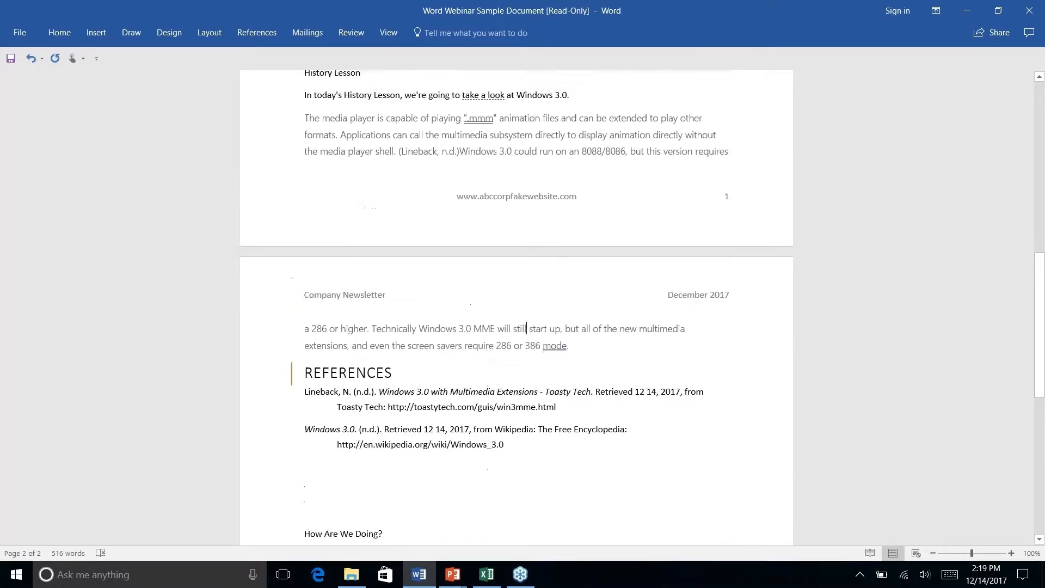
- Switch to the PowerPoint slide show, advance it to the Quick Parts slide, and return to the Word newsletter
scroll(527, 361, "up", 2)
scroll(527, 360, "down", 1)
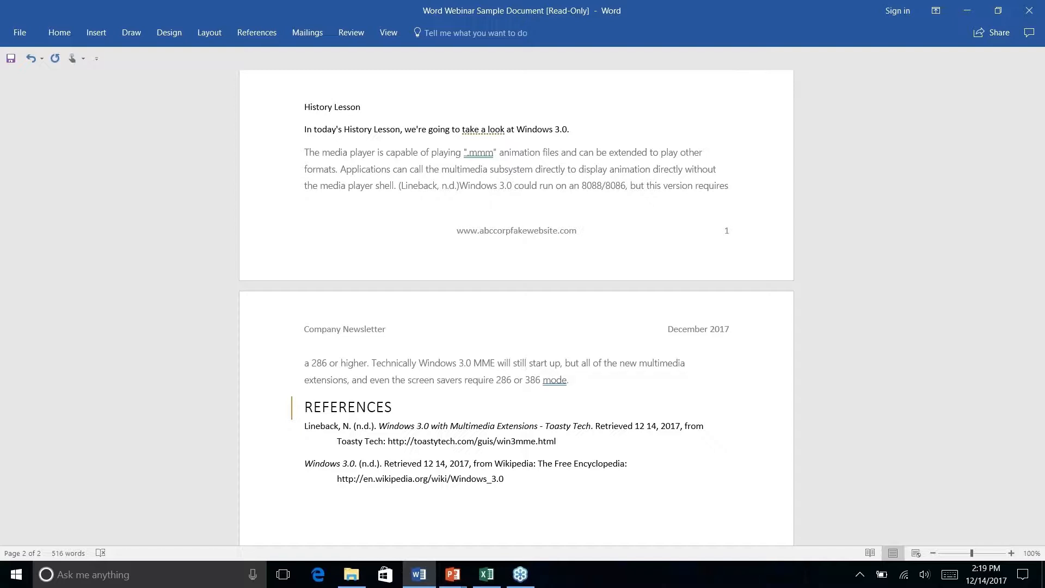
key("alt+Tab")
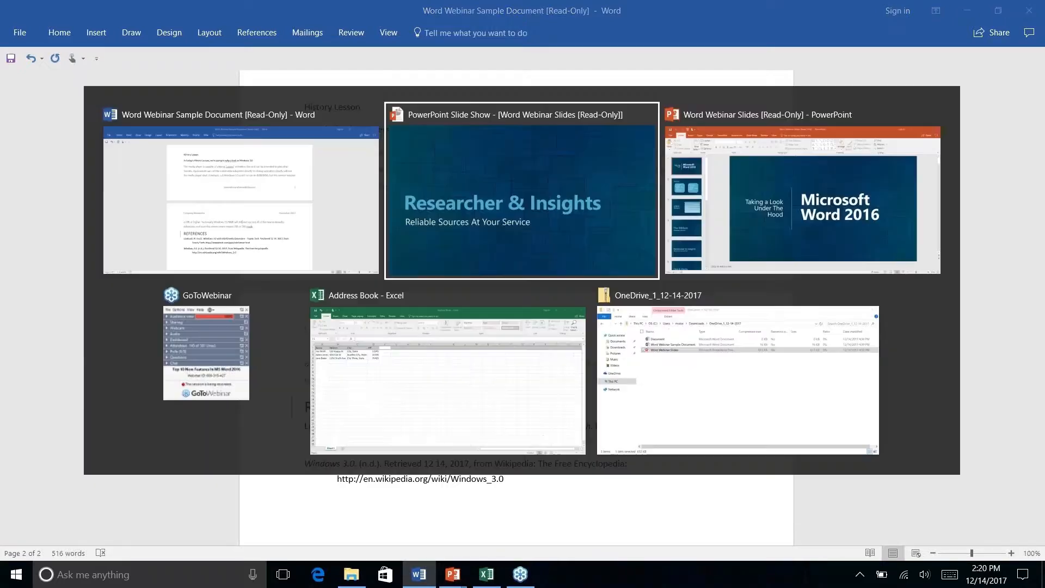
key("Right")
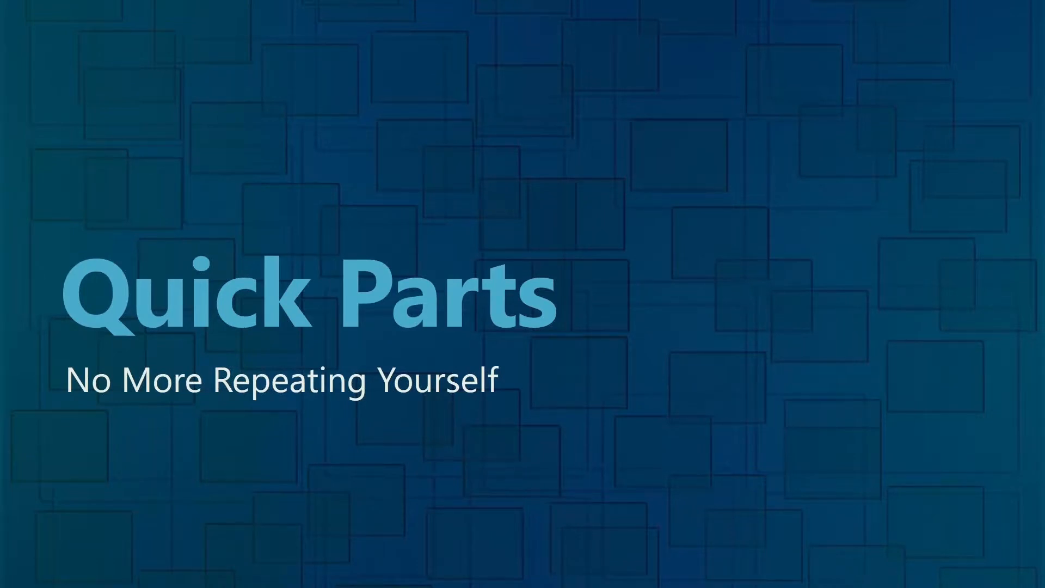
key("alt+Tab")
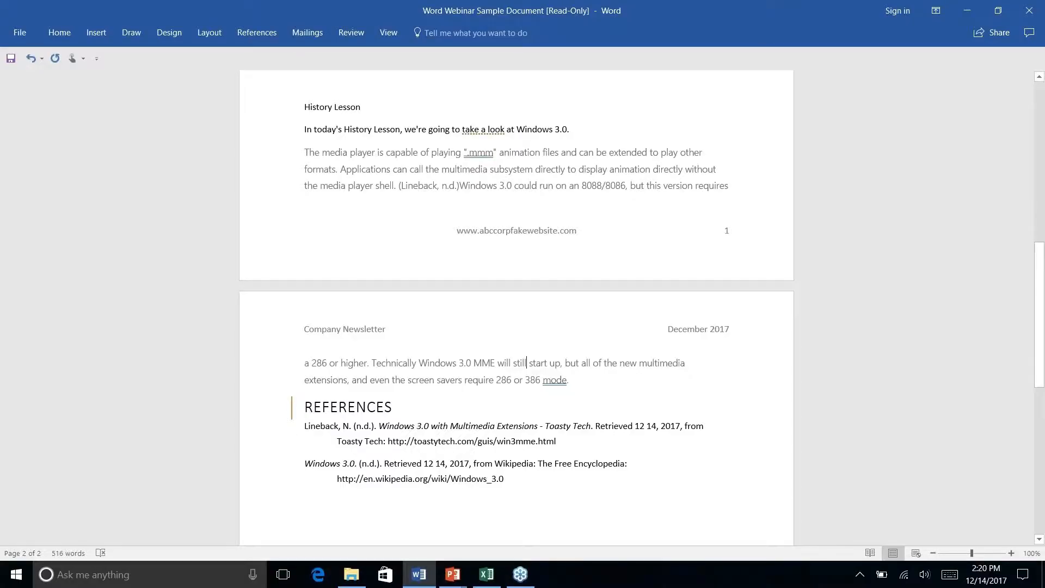
- Center the three-line ABC Company address block at the end of the newsletter's second page
scroll(540, 265, "down", 1)
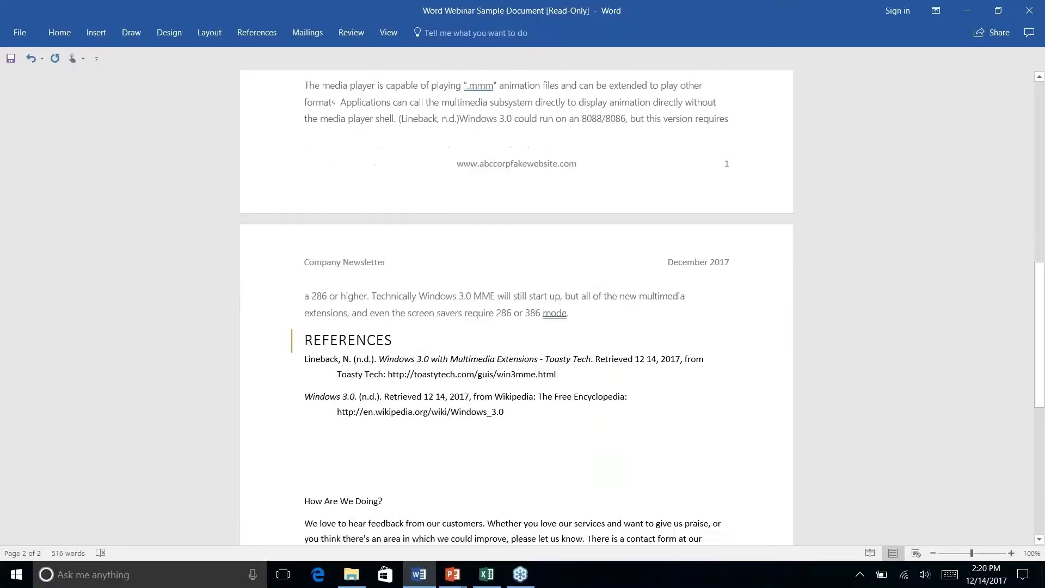
scroll(541, 265, "up", 3)
scroll(540, 265, "down", 8)
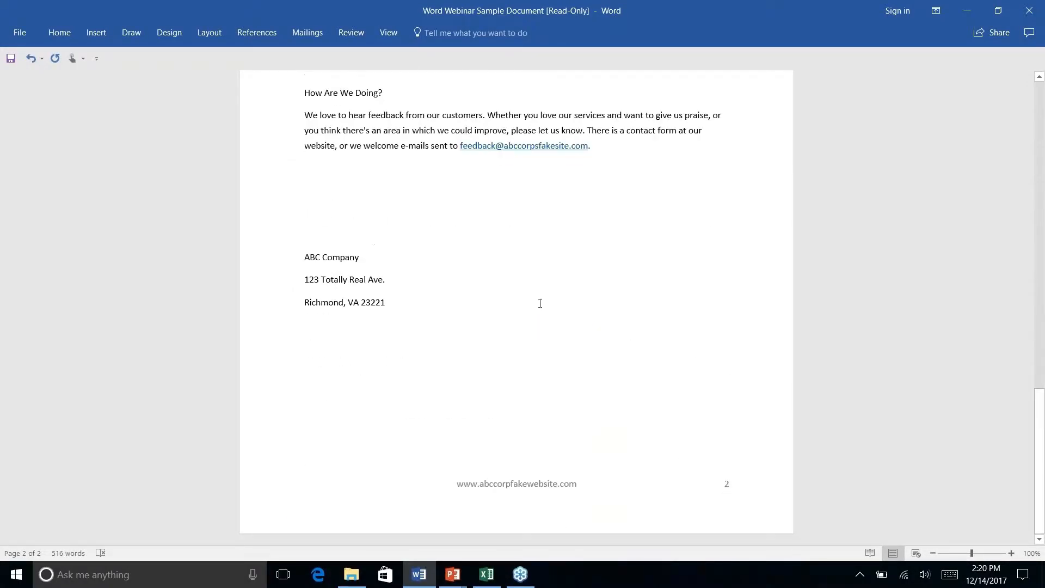
left_click_drag(385, 302, 269, 259)
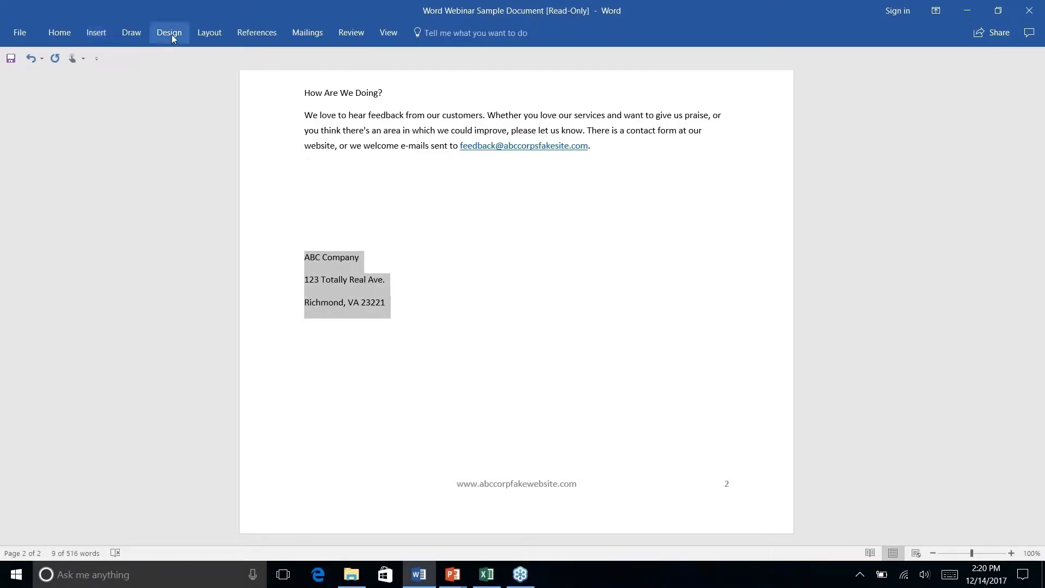
left_click(59, 32)
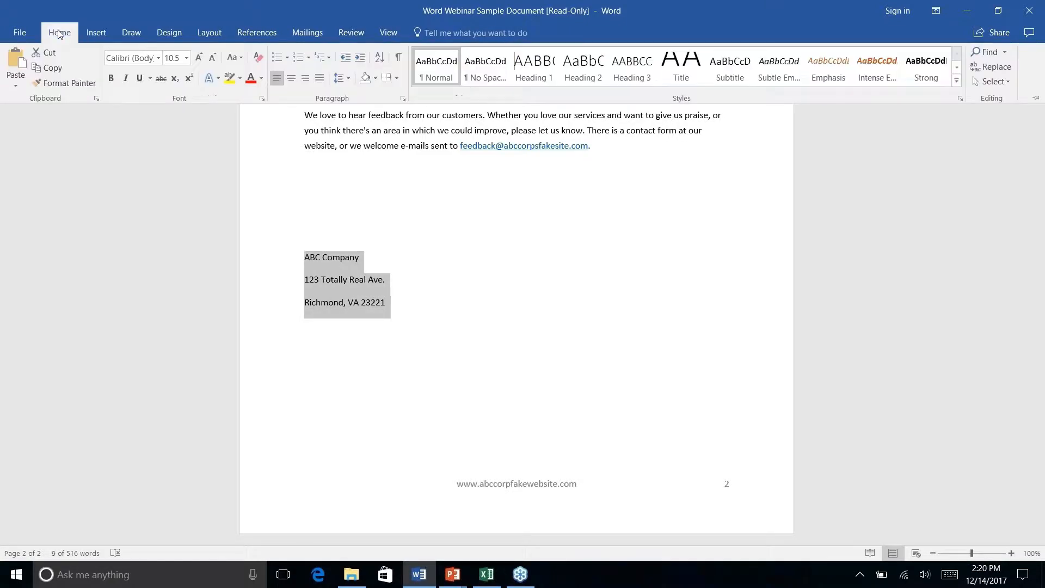
left_click(292, 79)
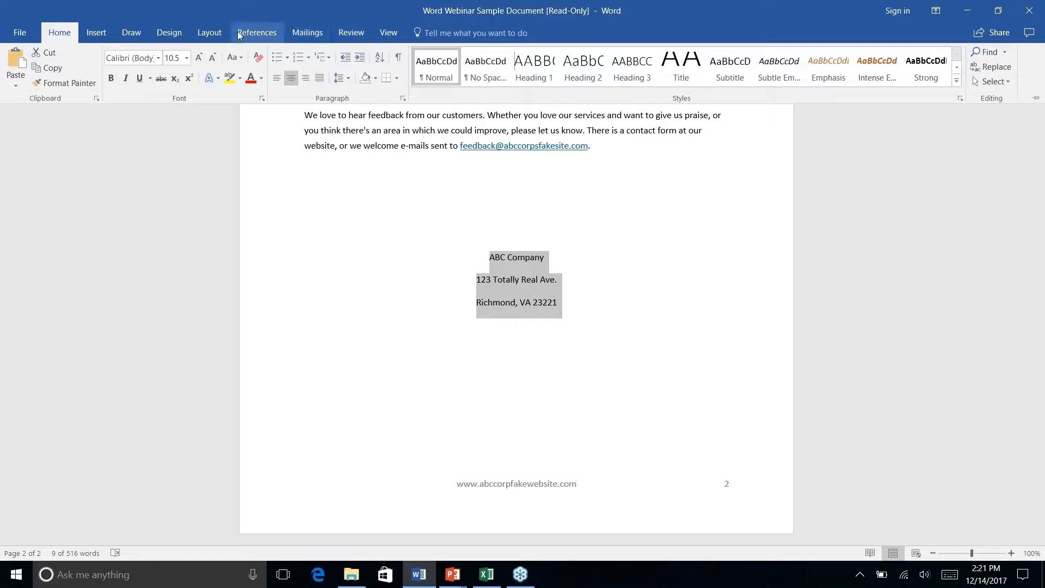
- Save the selected company address block to the AutoText gallery as a building block named Company Address
left_click(203, 35)
left_click(177, 35)
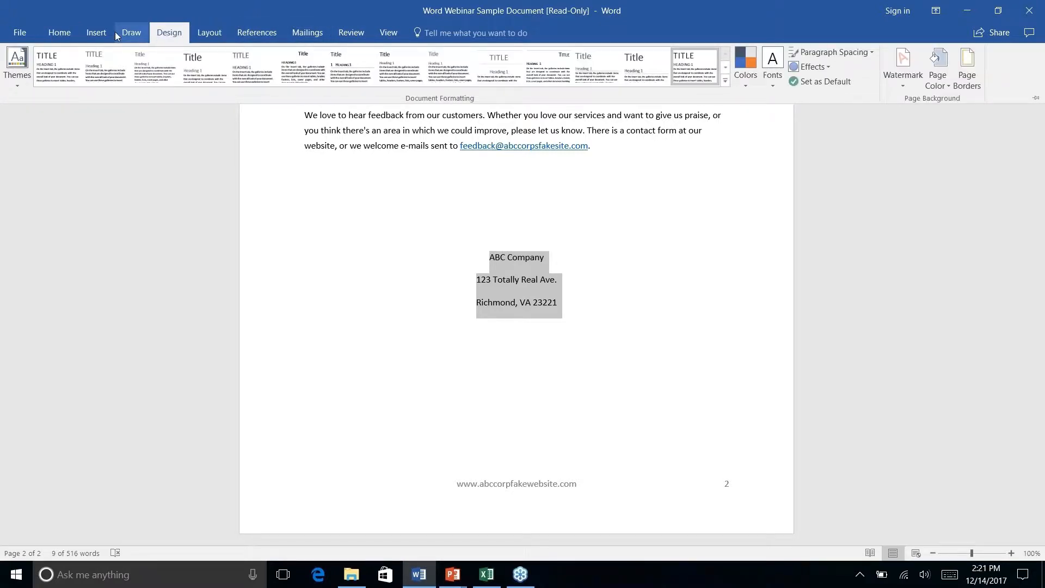
left_click(93, 35)
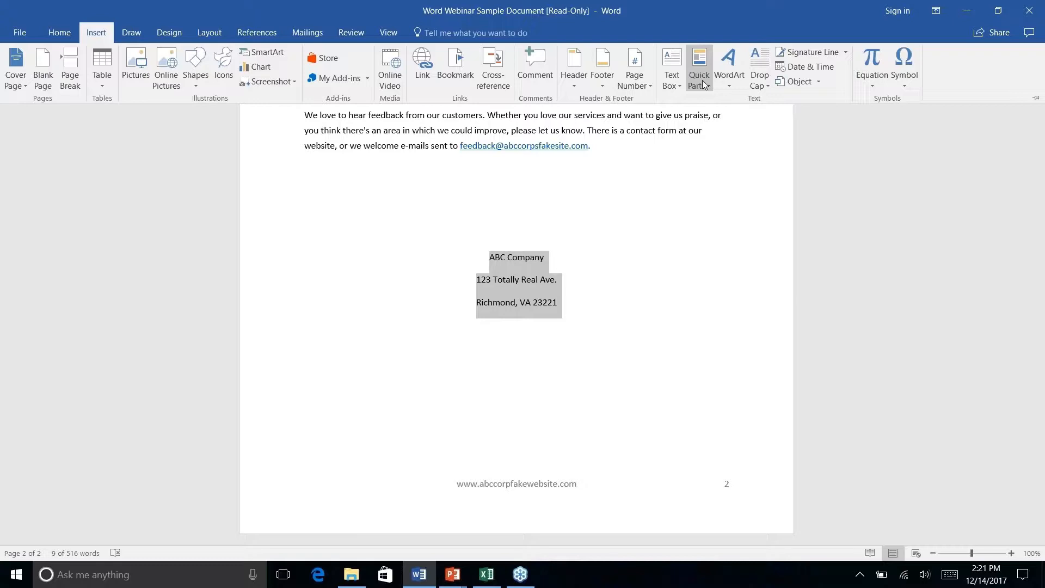
key("ctrl+F1")
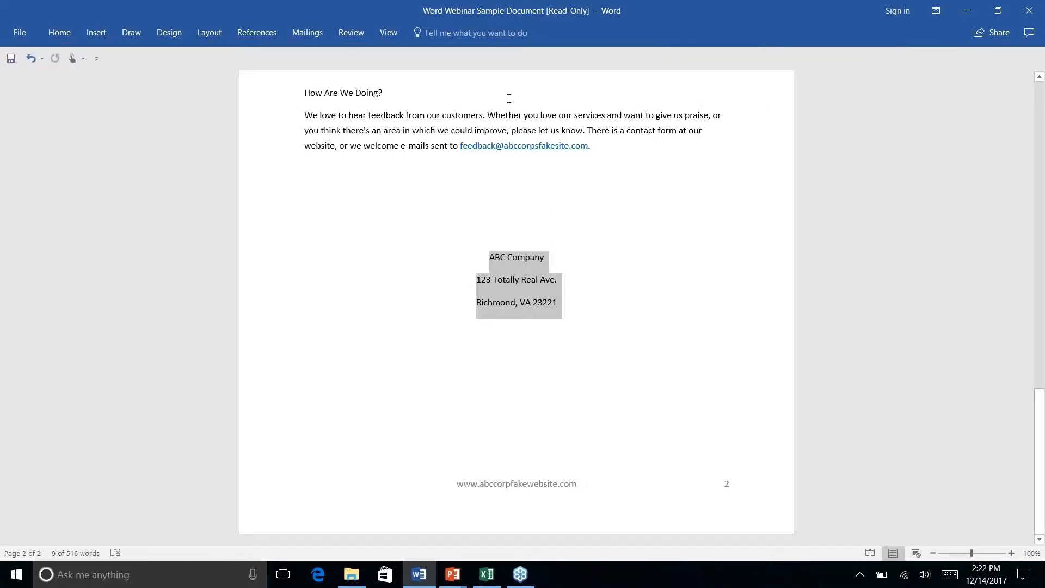
left_click(97, 33)
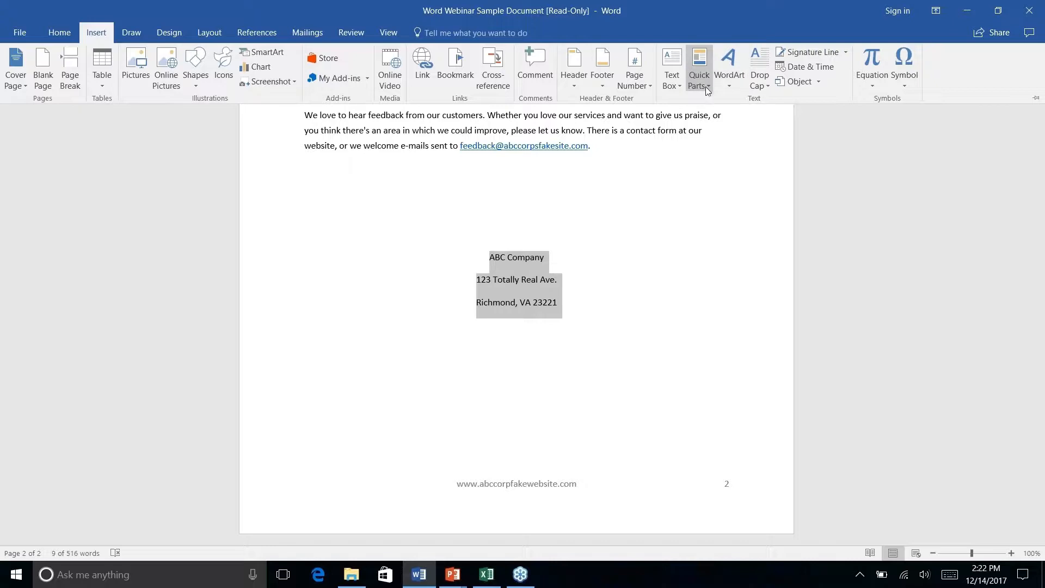
left_click(706, 87)
mouse_move(721, 102)
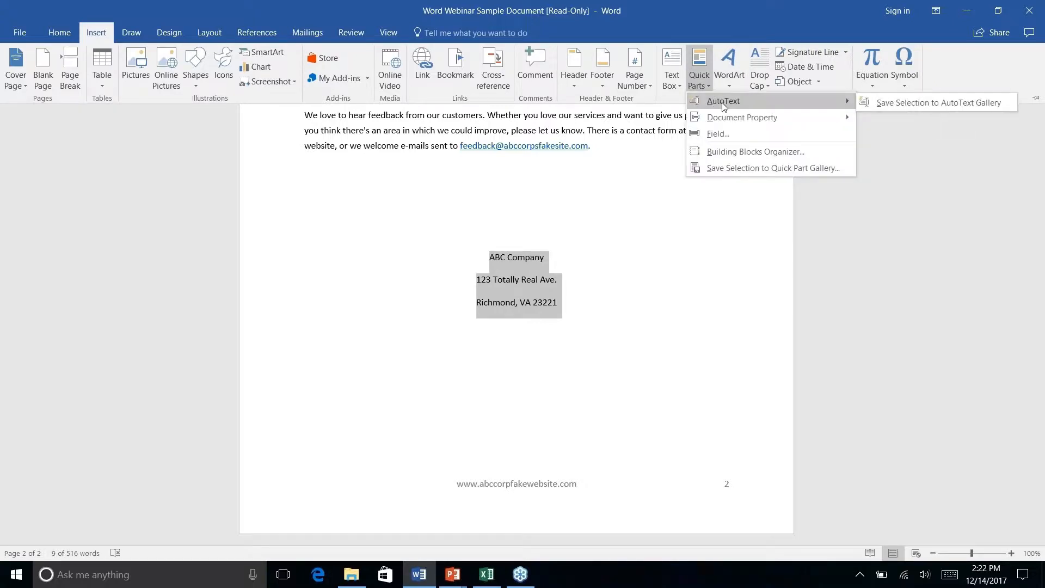
right_click(919, 105)
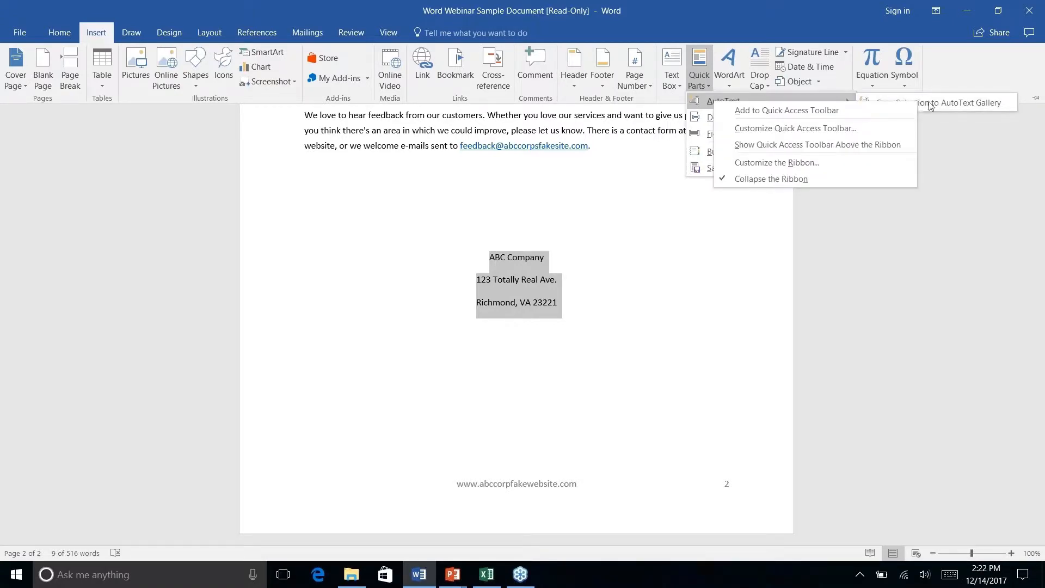
key("Escape")
left_click(935, 99)
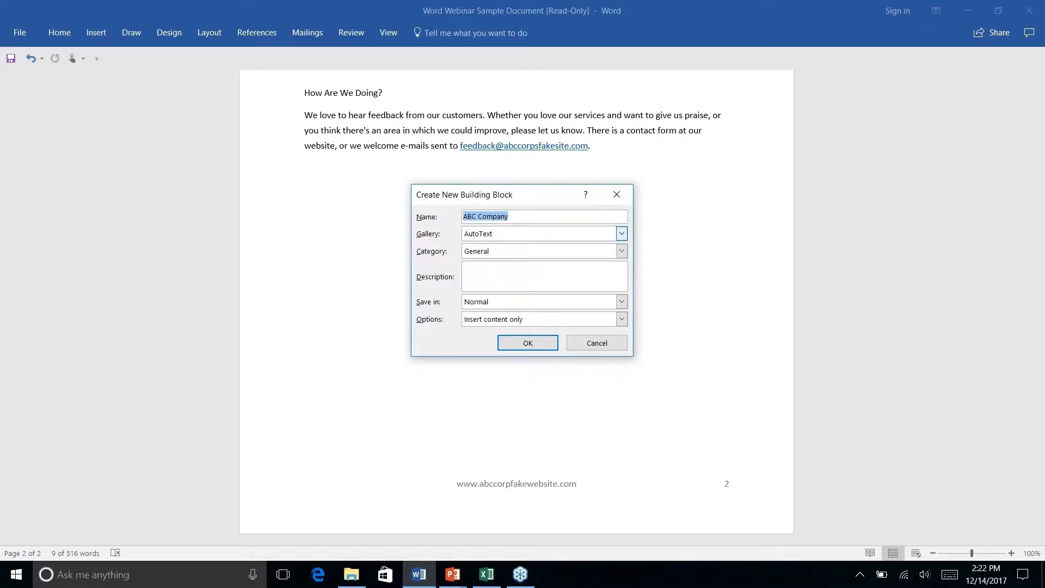
type("Company Address")
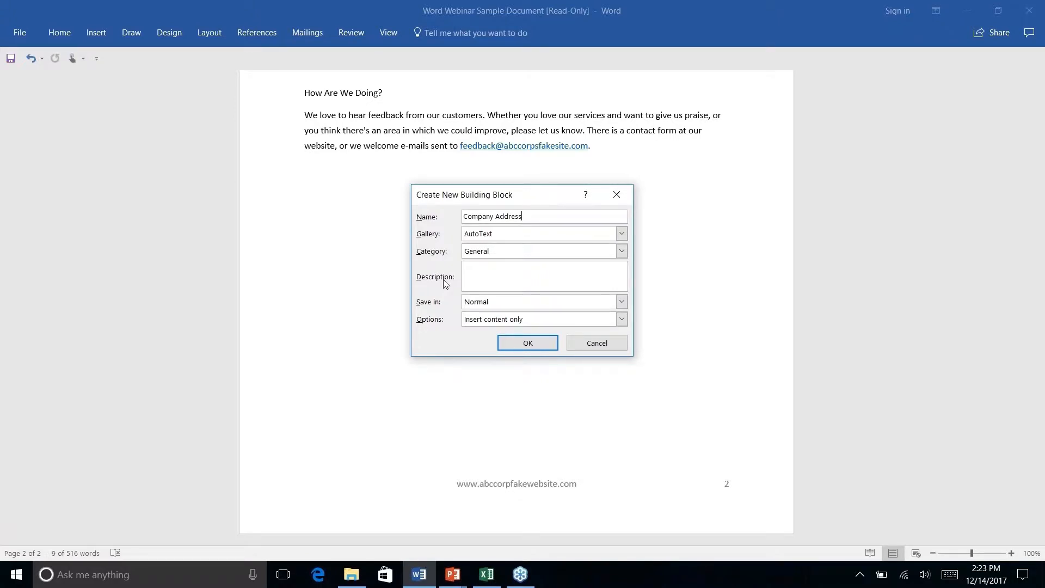
left_click(524, 346)
- Delete the three-line company address block below the How Are We Doing? section
left_click(522, 280)
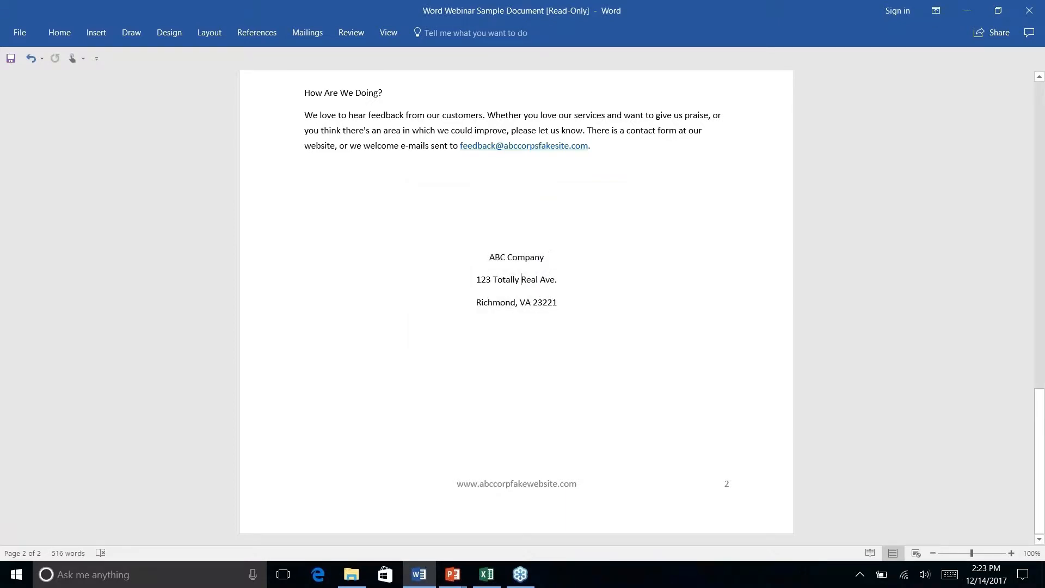
left_click_drag(565, 312, 485, 259)
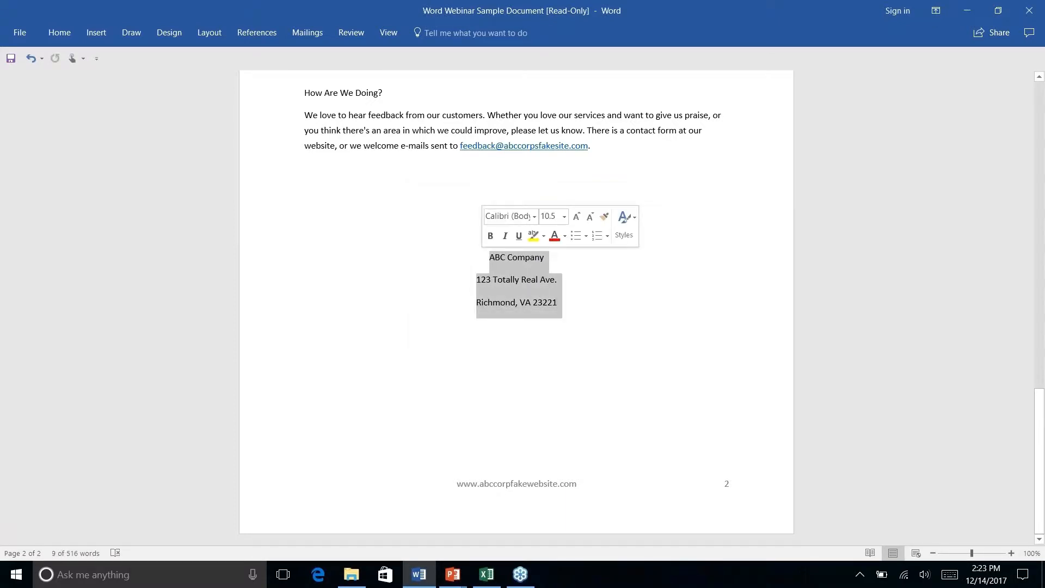
key("Delete")
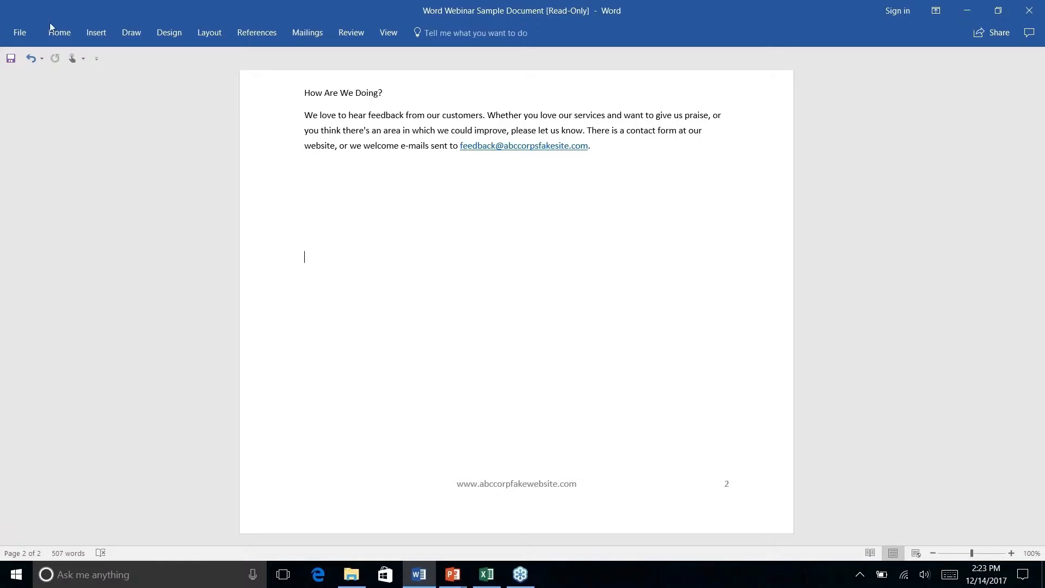
- Insert the Company Address AutoText entry from Quick Parts at the empty line below the How Are We Doing? section
left_click(93, 34)
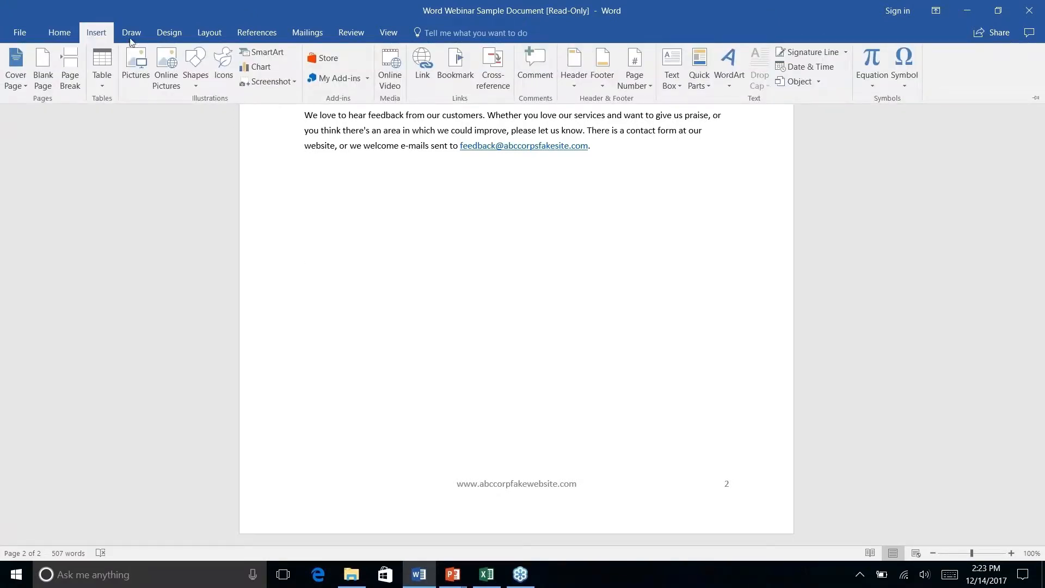
right_click(708, 88)
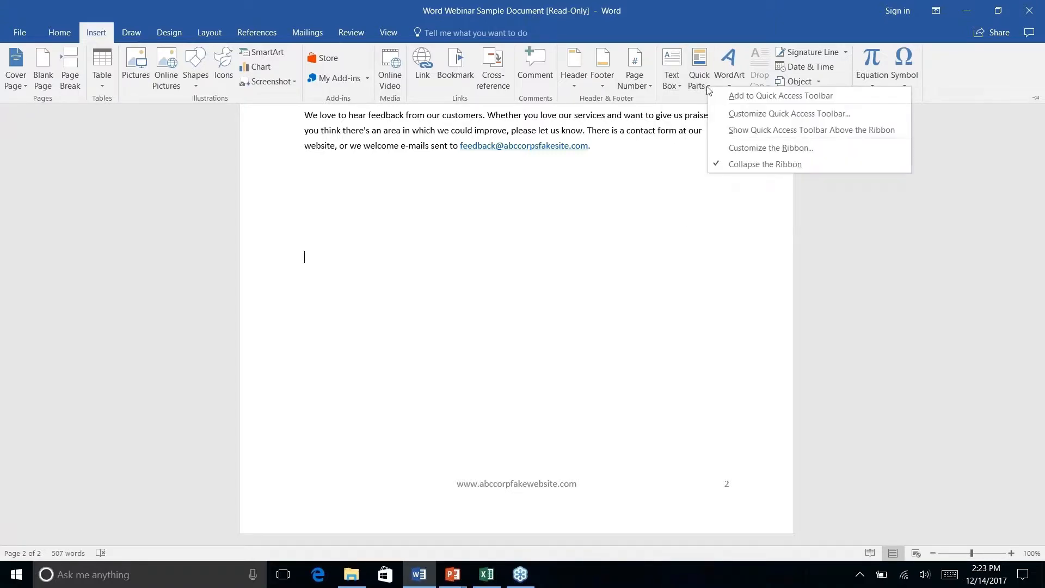
left_click(695, 85)
left_click(696, 82)
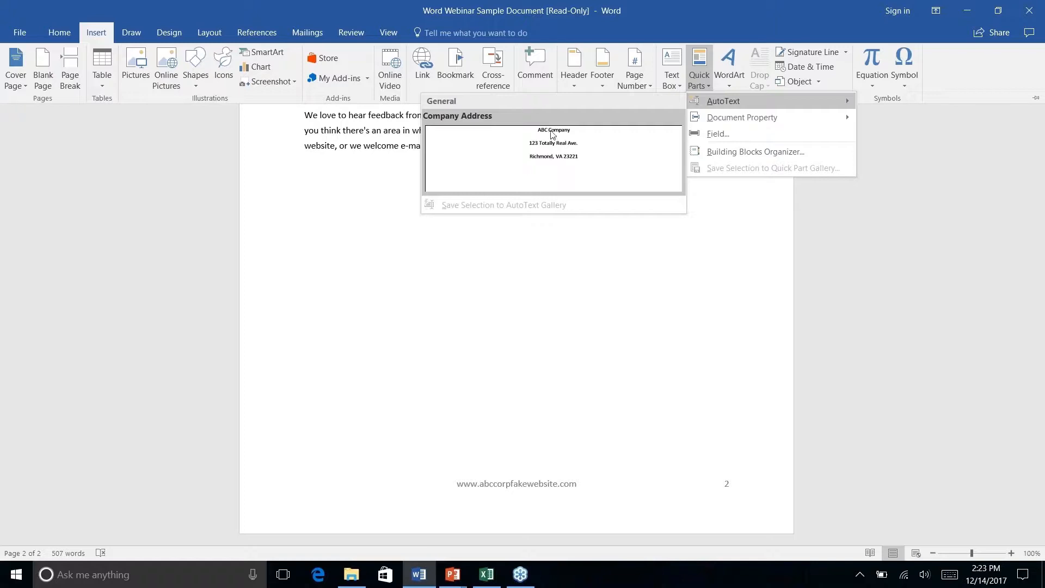
left_click(555, 154)
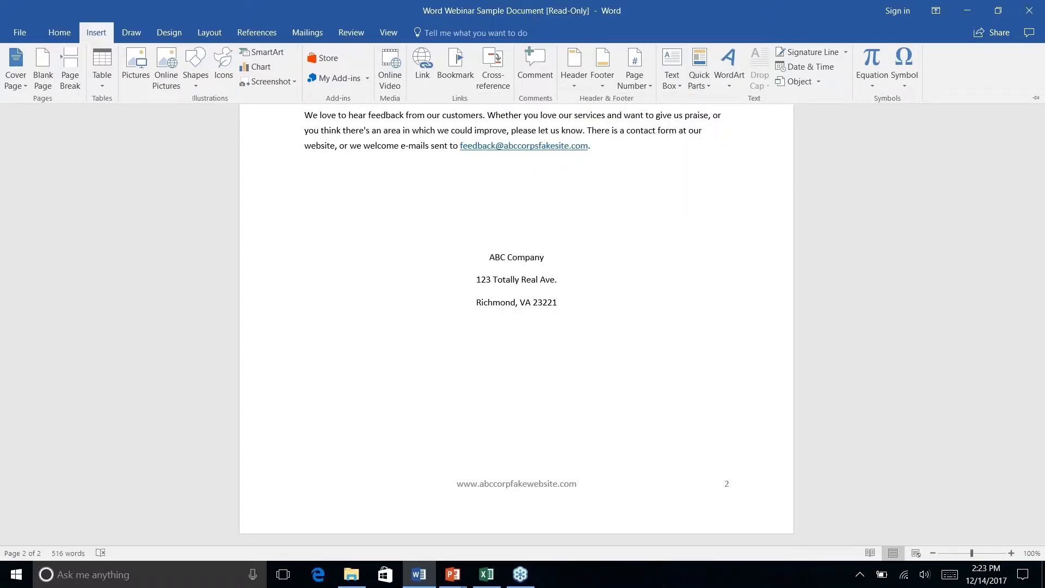
- Sort the Building Blocks Organizer by name and by gallery, and view the properties of the Company Address entry without changing them
left_click(707, 88)
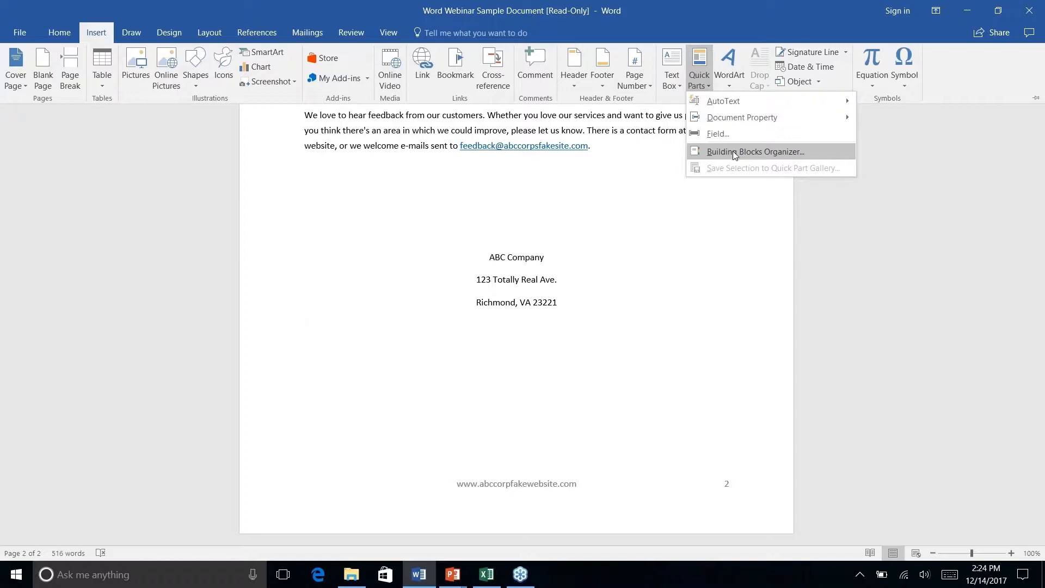
left_click(732, 152)
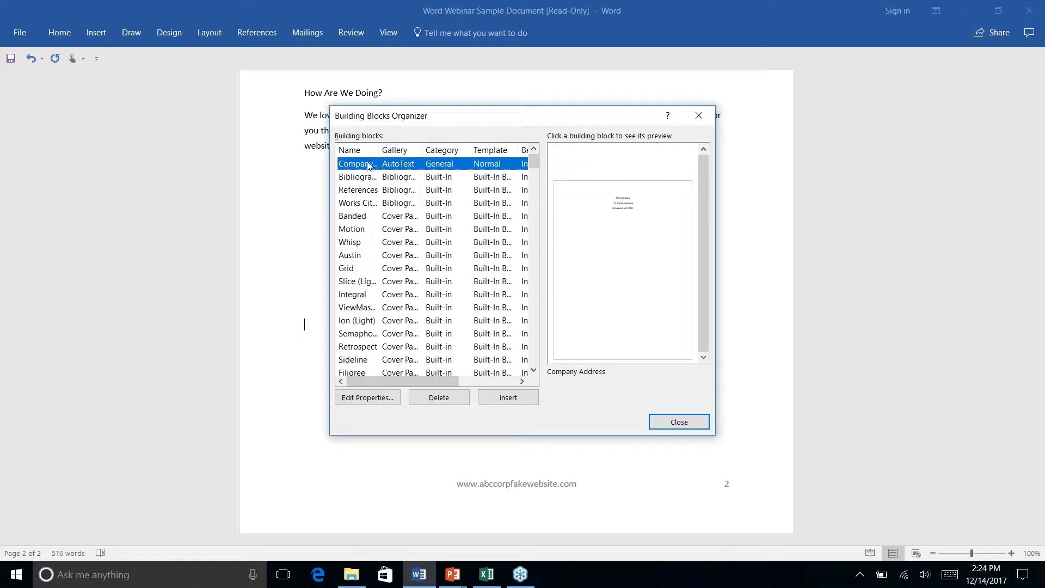
left_click(350, 152)
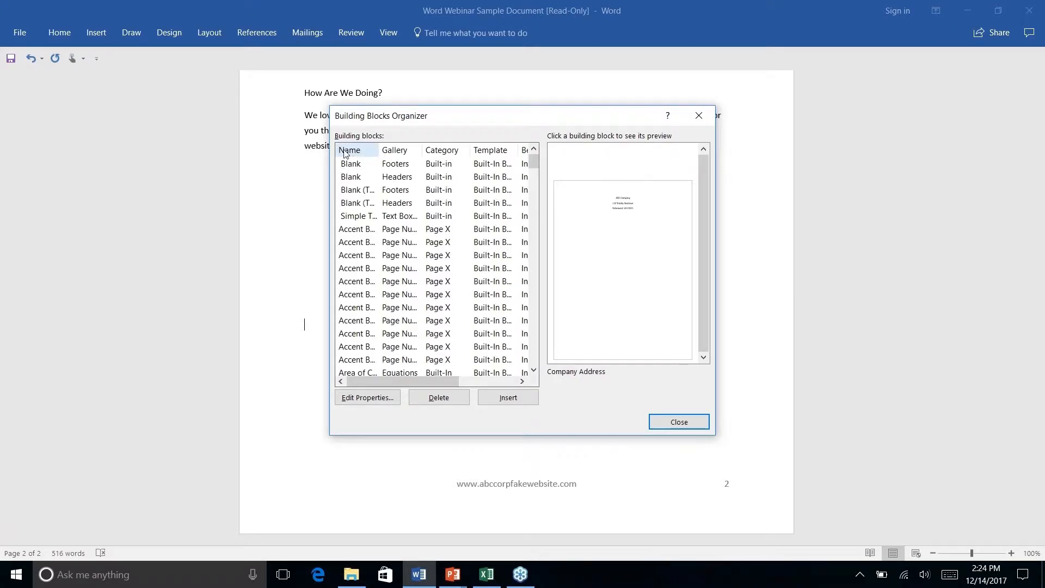
left_click(406, 153)
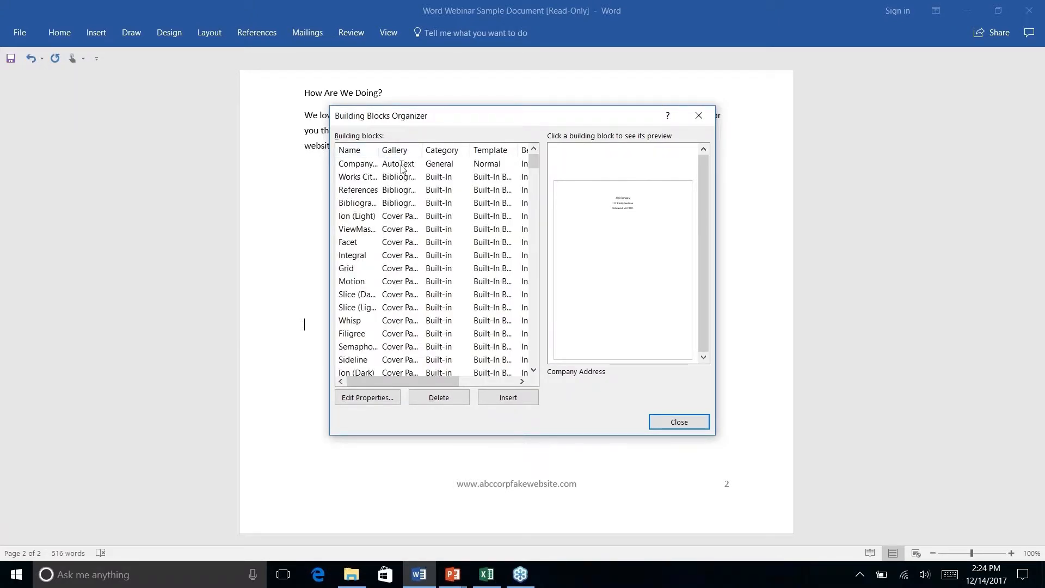
left_click(358, 165)
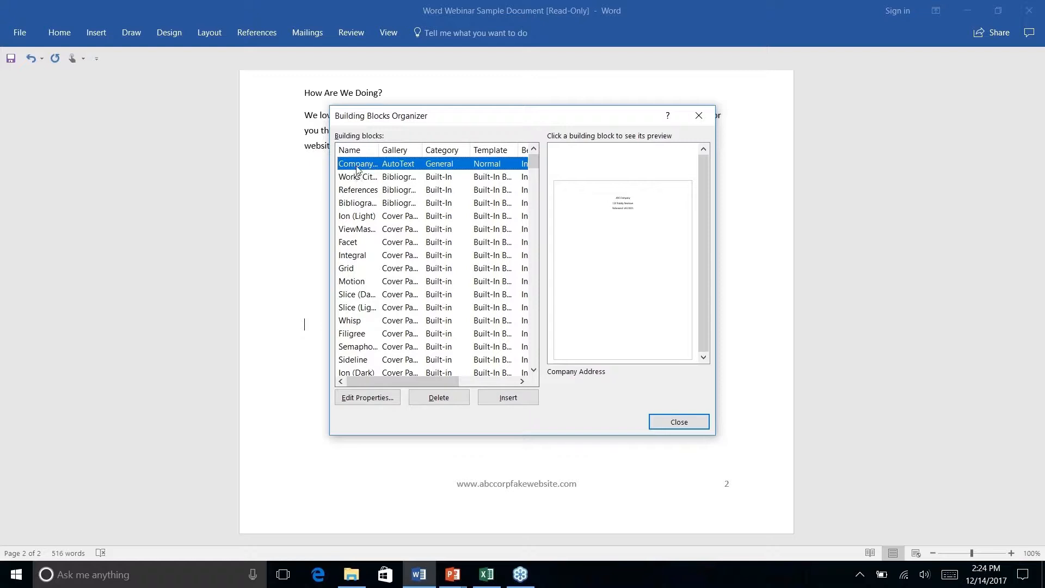
left_click(368, 399)
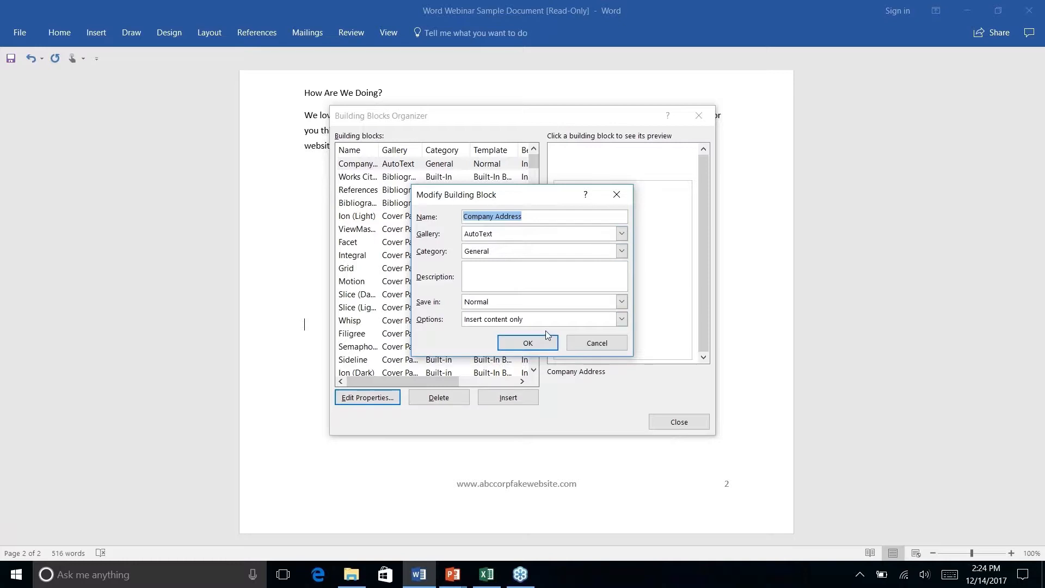
left_click(612, 344)
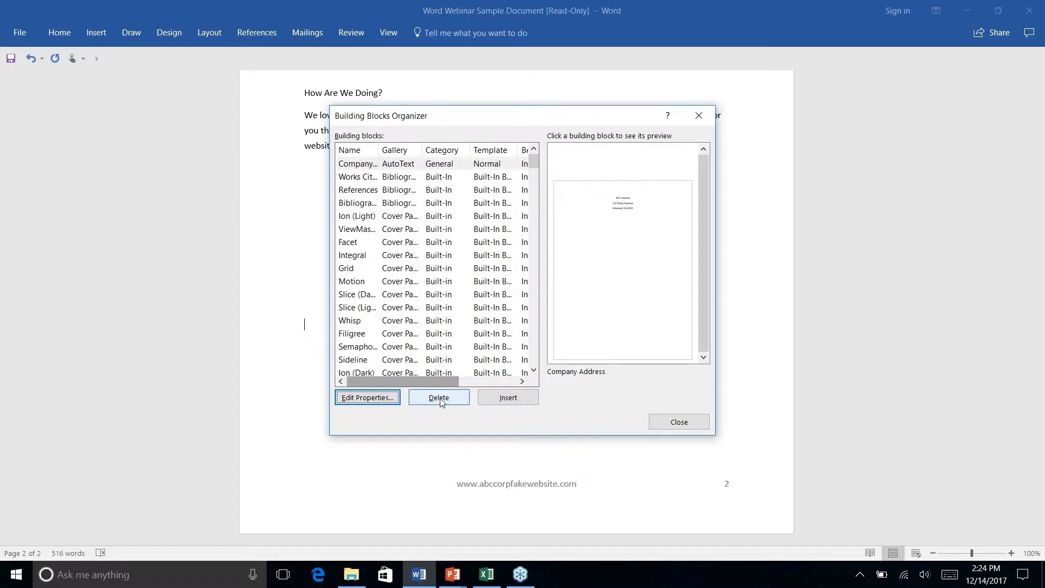
- Delete the Company Address building block in the organizer and look over the columns of the remaining entries
left_click(404, 169)
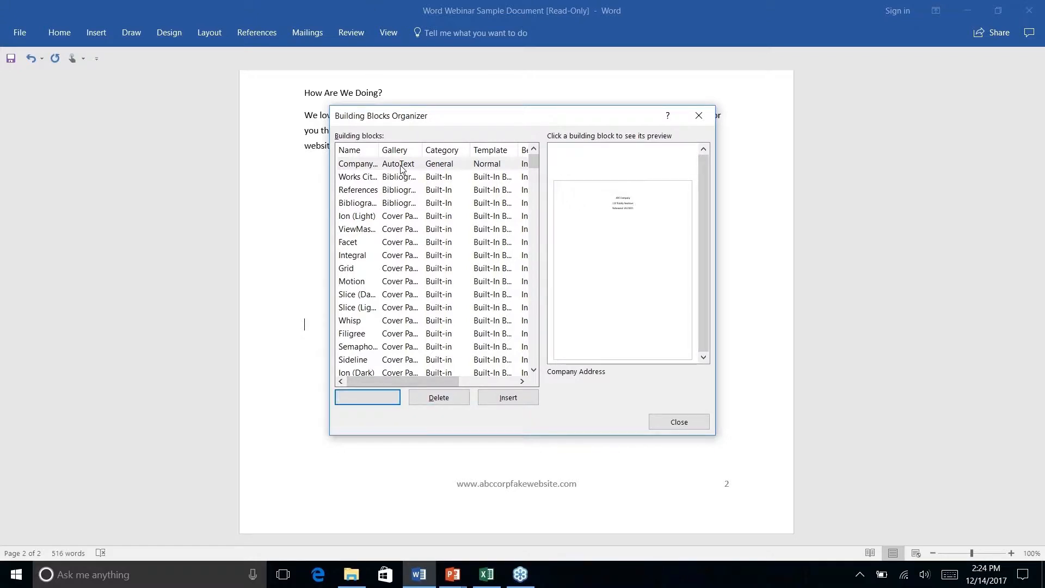
left_click(441, 400)
left_click(501, 325)
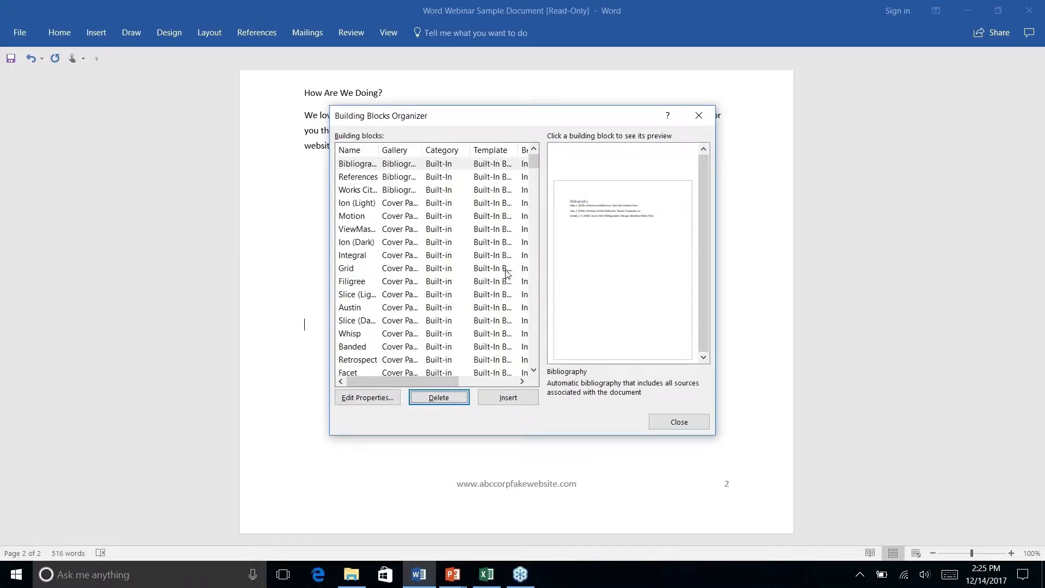
scroll(380, 229, "right", 5)
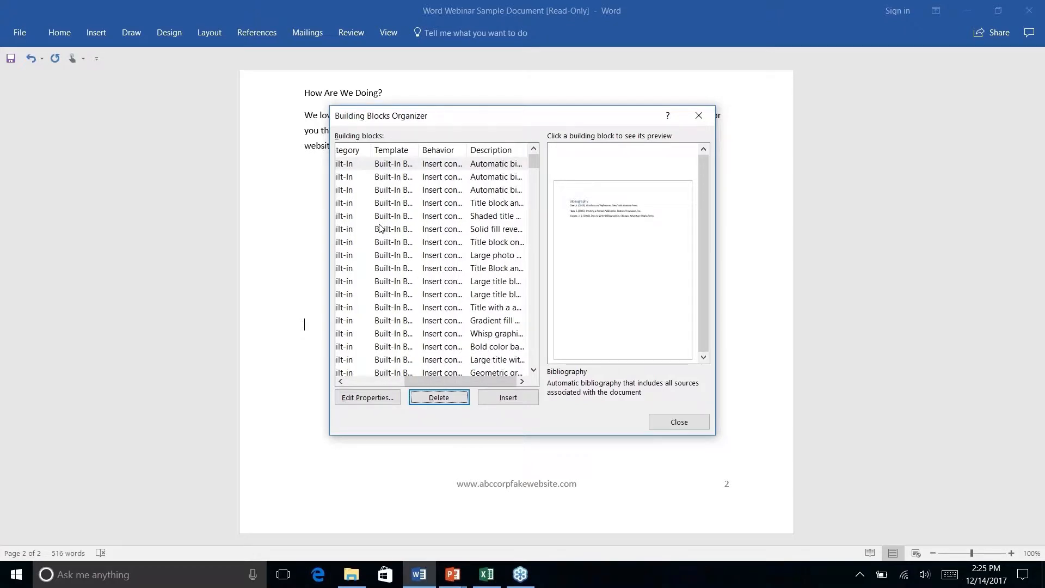
scroll(380, 228, "left", 5)
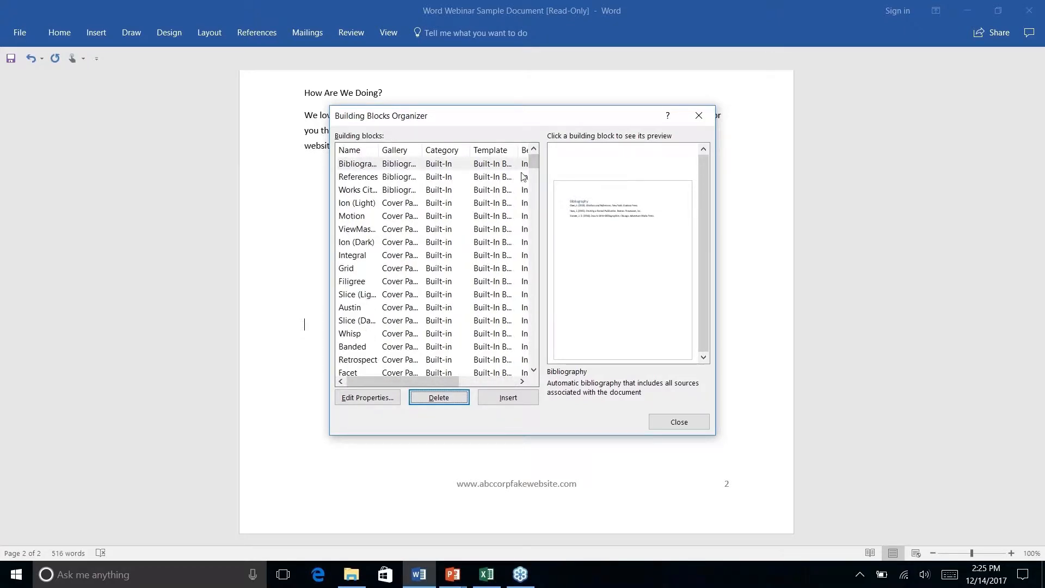
- Look through the remaining built-in entries in the Building Blocks Organizer, including footers, headers and page numbers, and close it
scroll(495, 246, "down", 12)
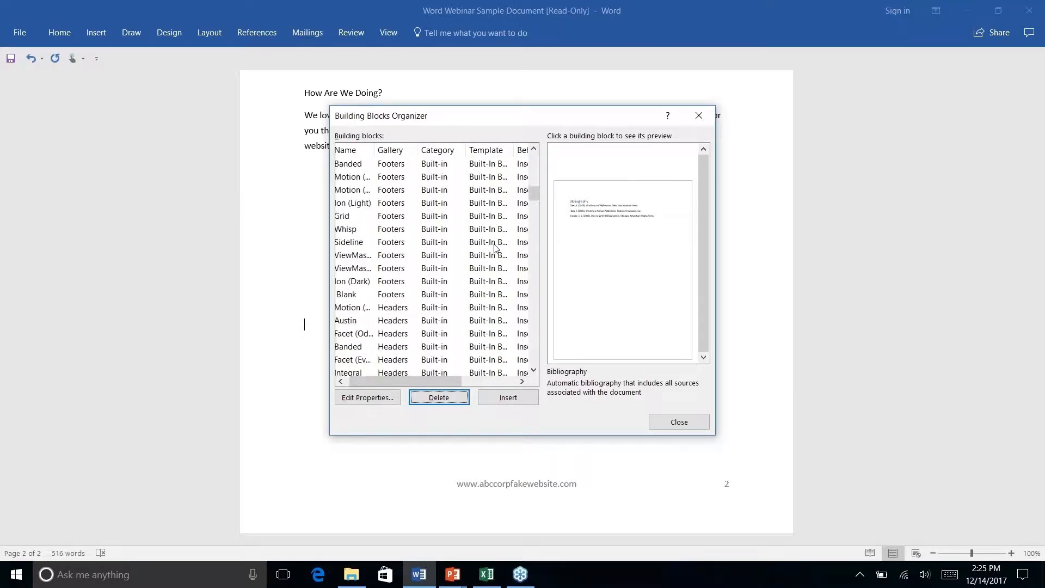
scroll(495, 246, "down", 9)
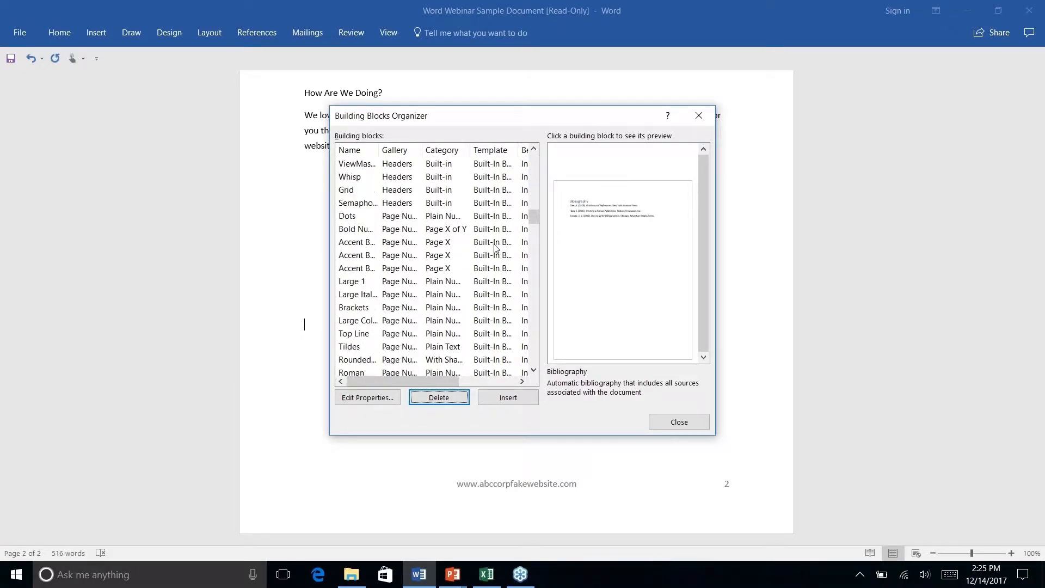
scroll(496, 247, "down", 1)
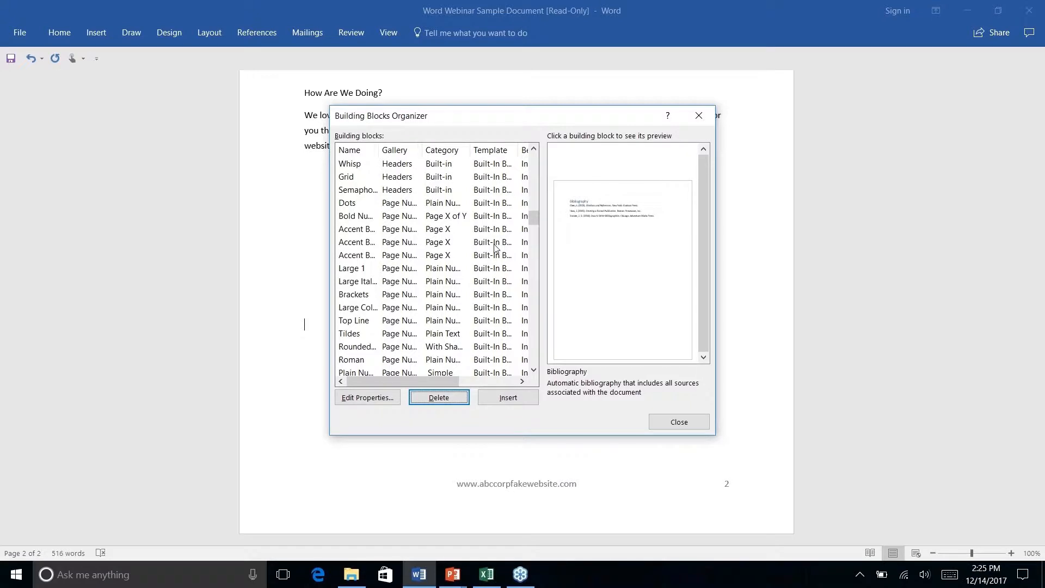
scroll(495, 247, "down", 5)
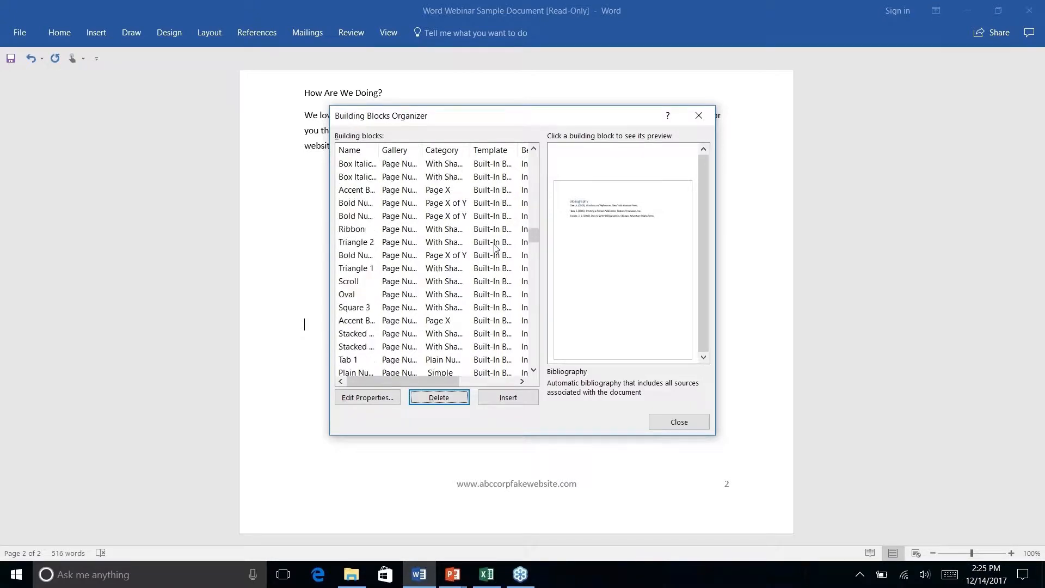
scroll(495, 246, "down", 5)
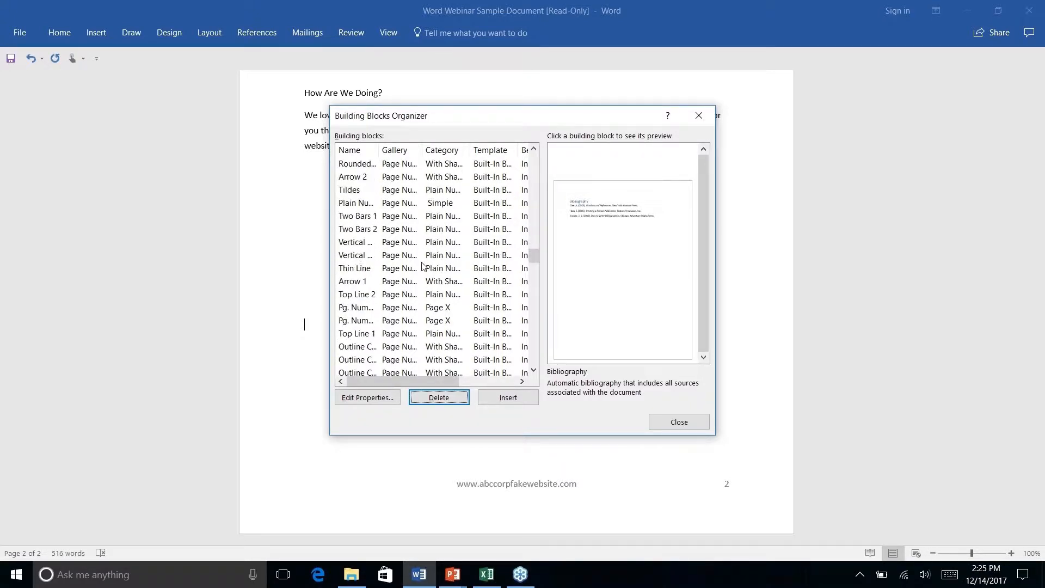
left_click(698, 117)
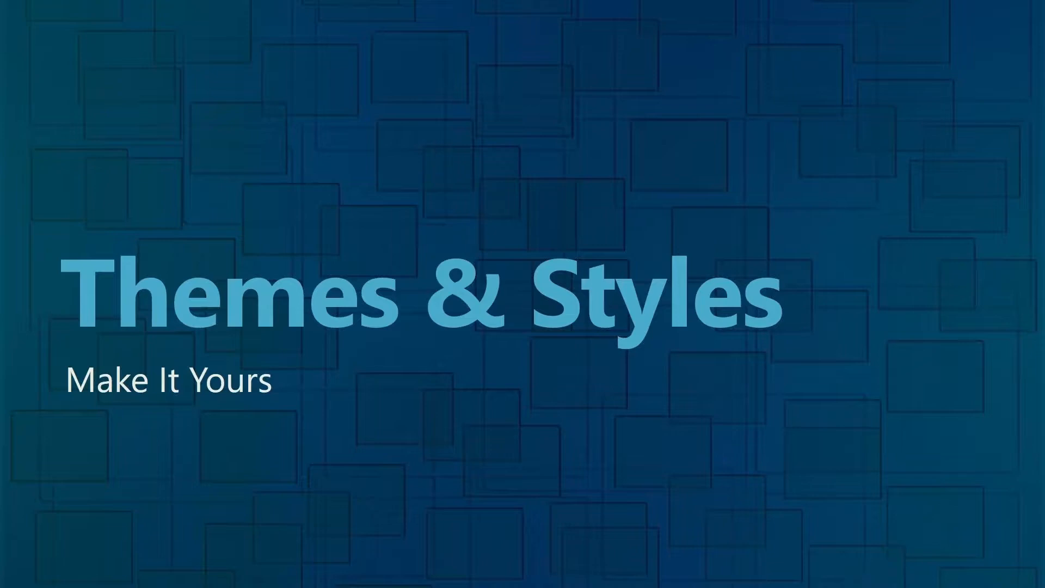
- Switch back to the newsletter in Word and apply the Wisp theme to it
key("alt+Tab")
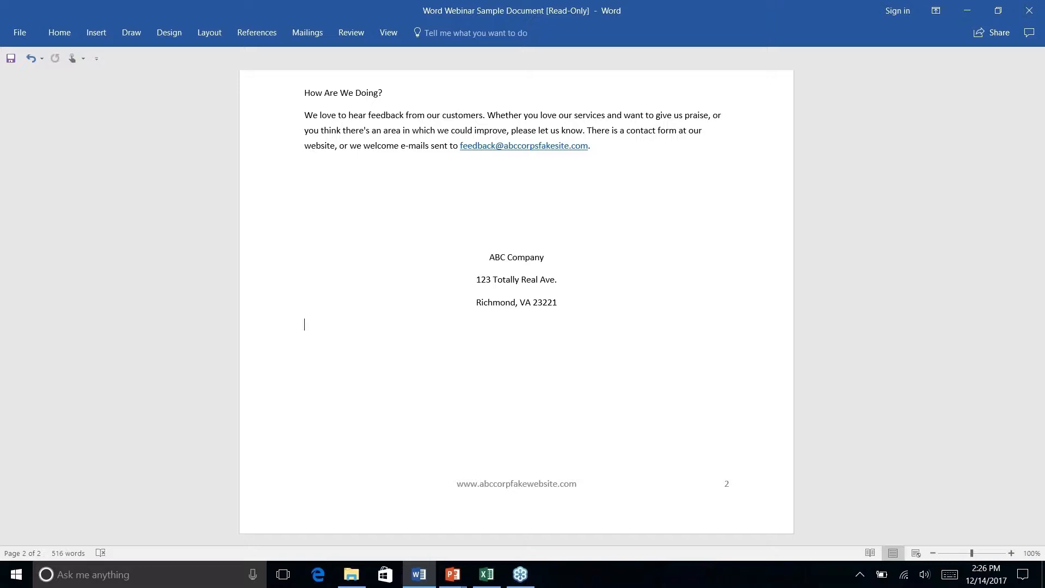
scroll(516, 305, "up", 10)
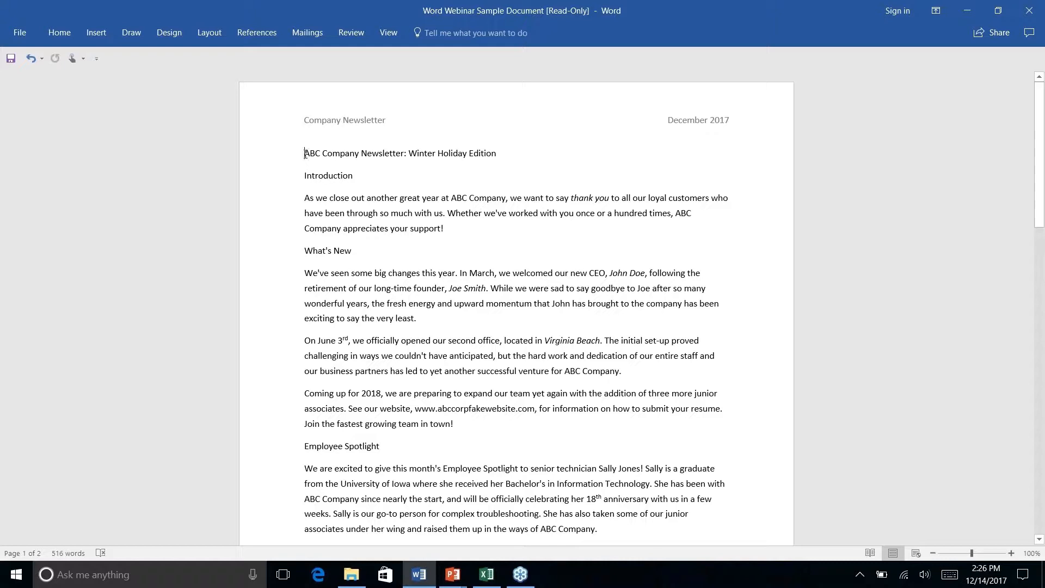
left_click(209, 34)
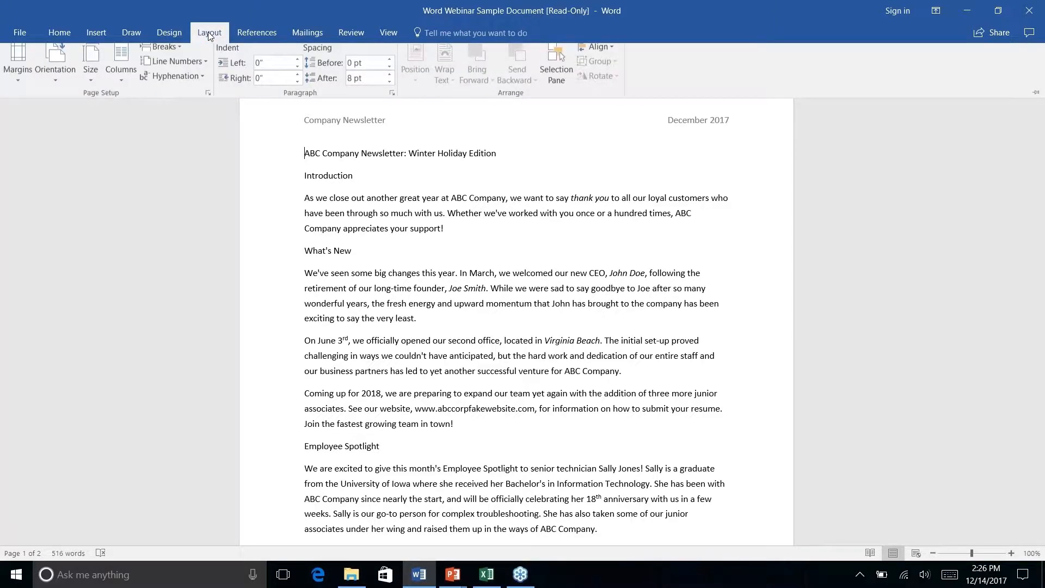
left_click(169, 34)
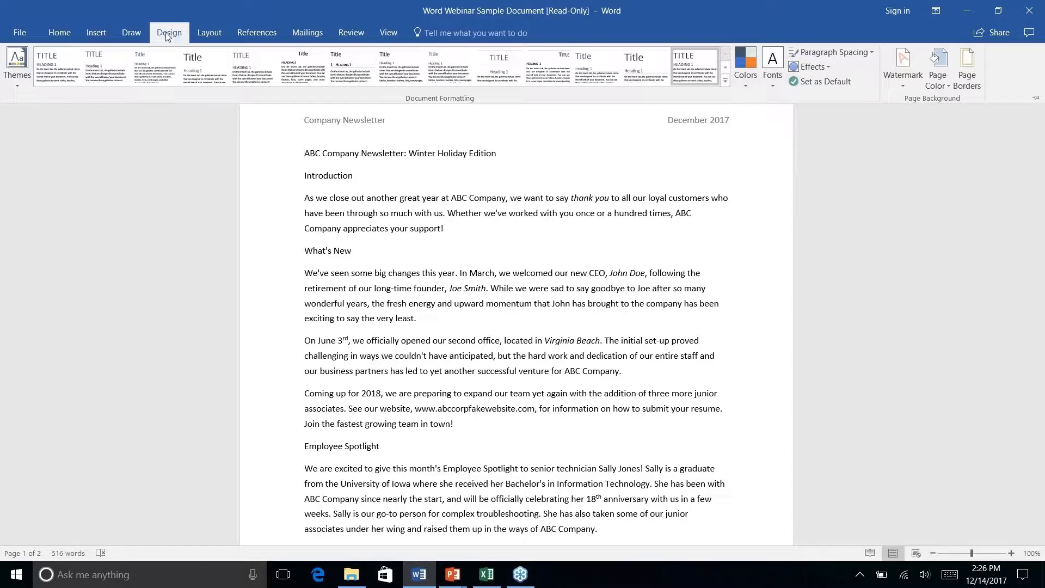
left_click(19, 84)
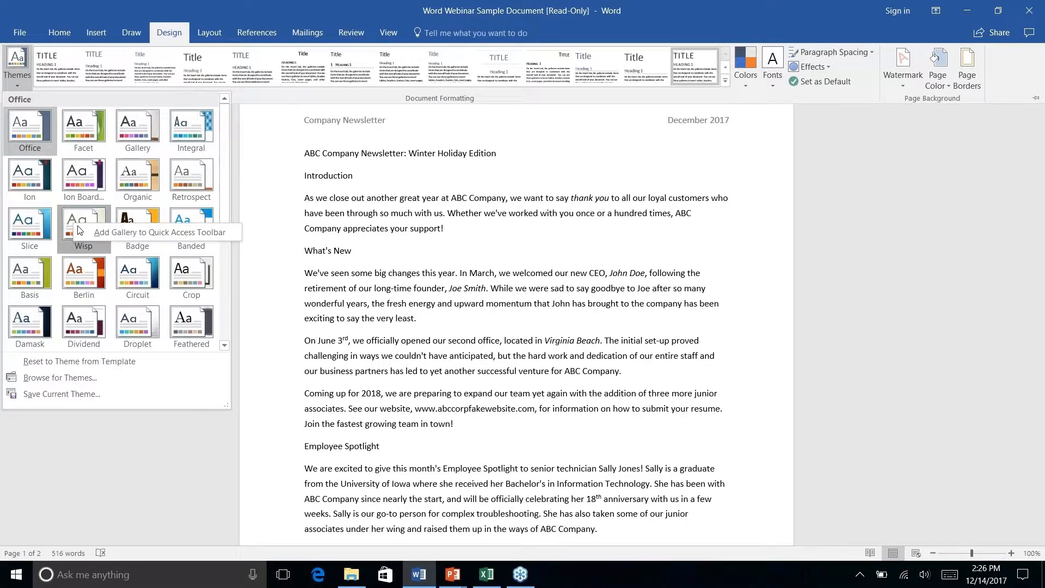
left_click(73, 227)
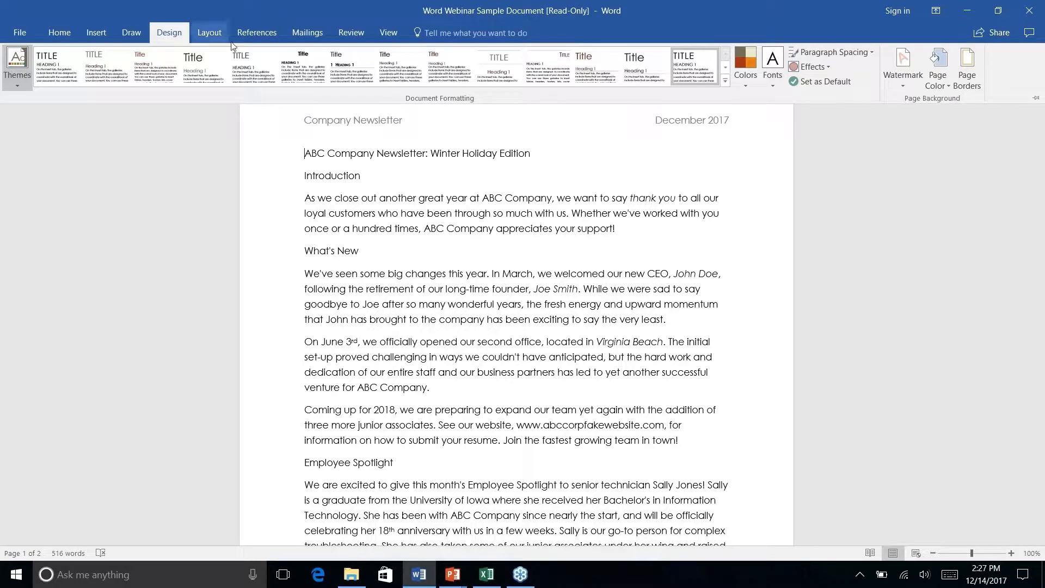
- Look over the theme color sets and the settings for creating custom theme colors, and cancel without saving a set
left_click(213, 70)
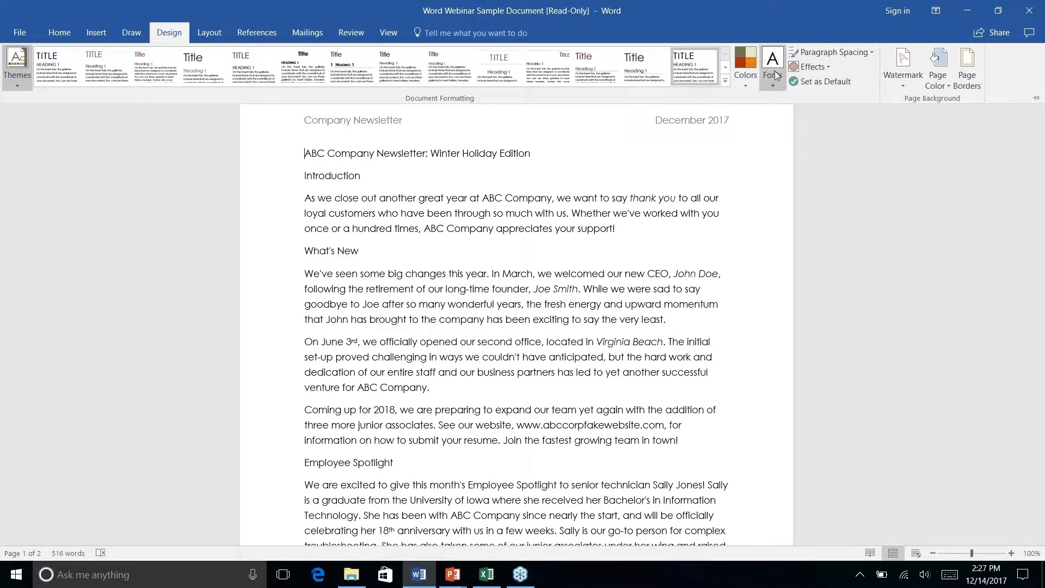
left_click(742, 84)
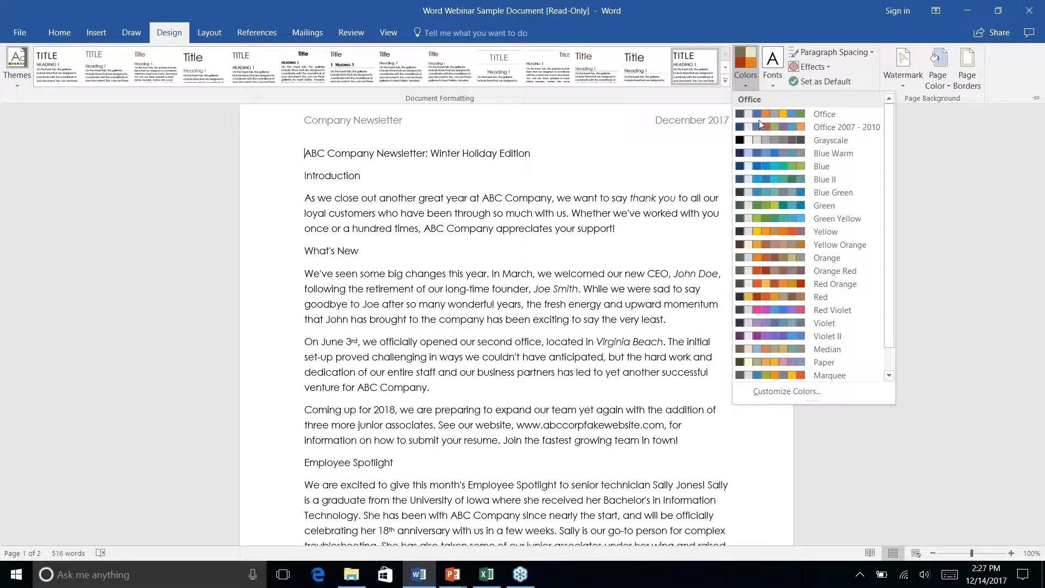
scroll(768, 181, "down", 1)
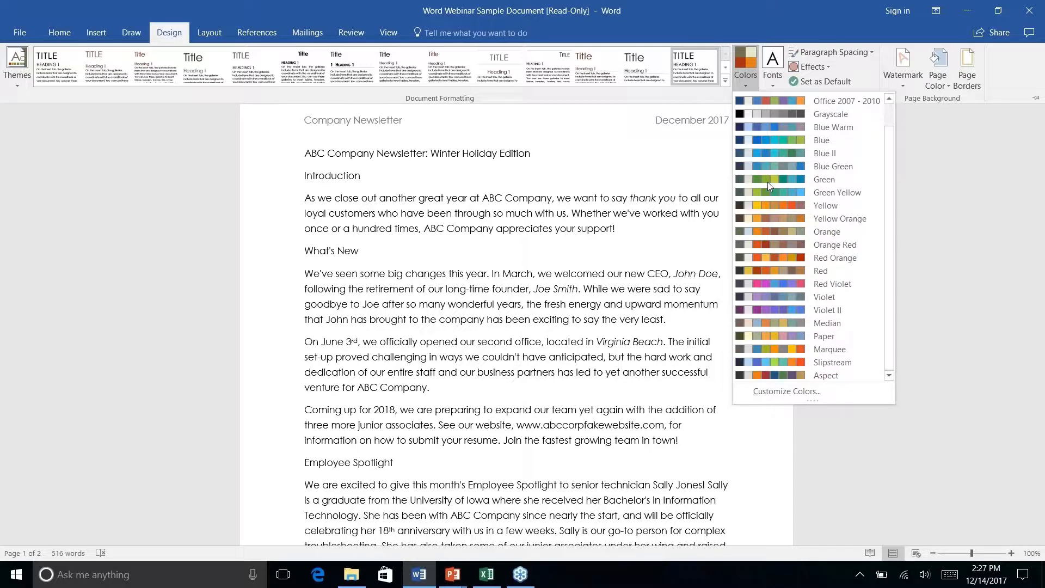
scroll(767, 182, "up", 1)
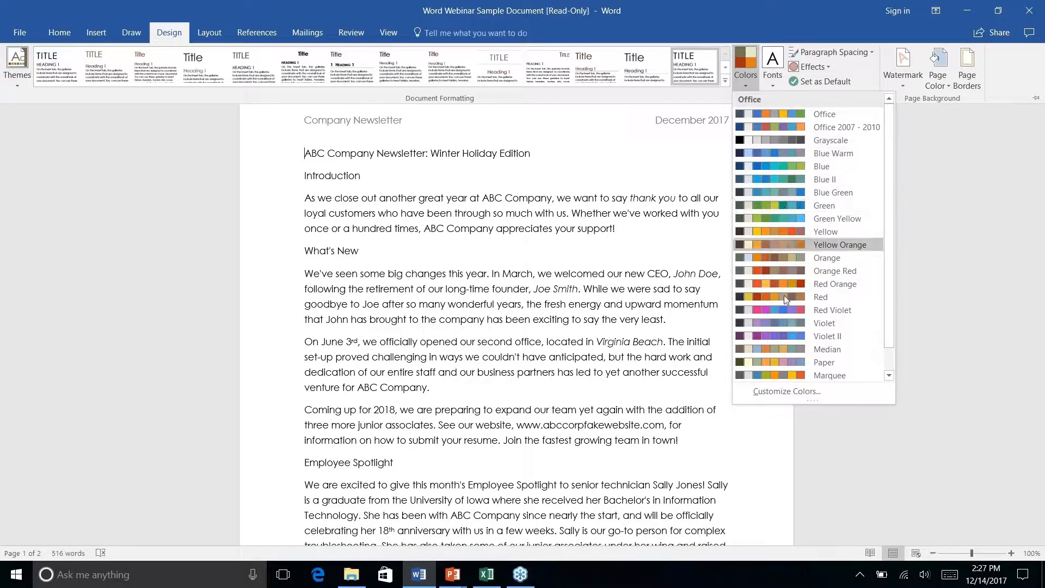
right_click(780, 392)
key("Escape")
left_click(772, 390)
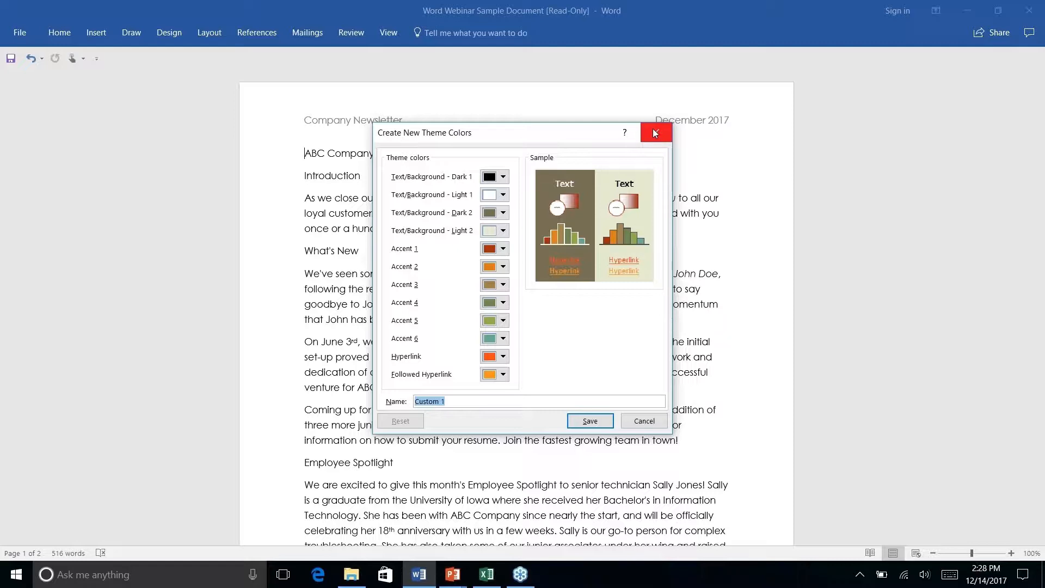
left_click(642, 423)
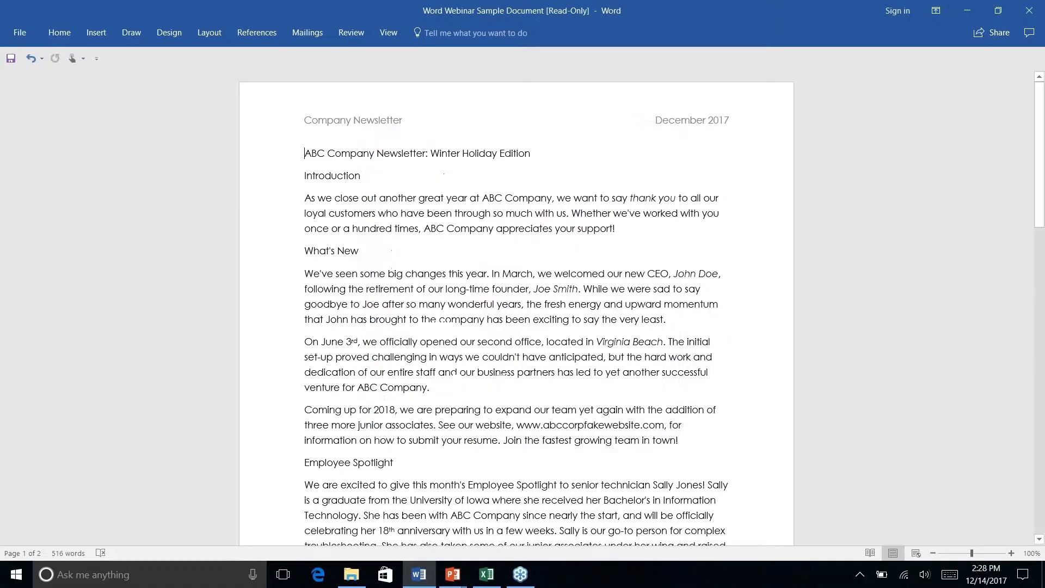
- Preview the built-in style sets without choosing one, and apply the Feathered theme to the newsletter
left_click(185, 33)
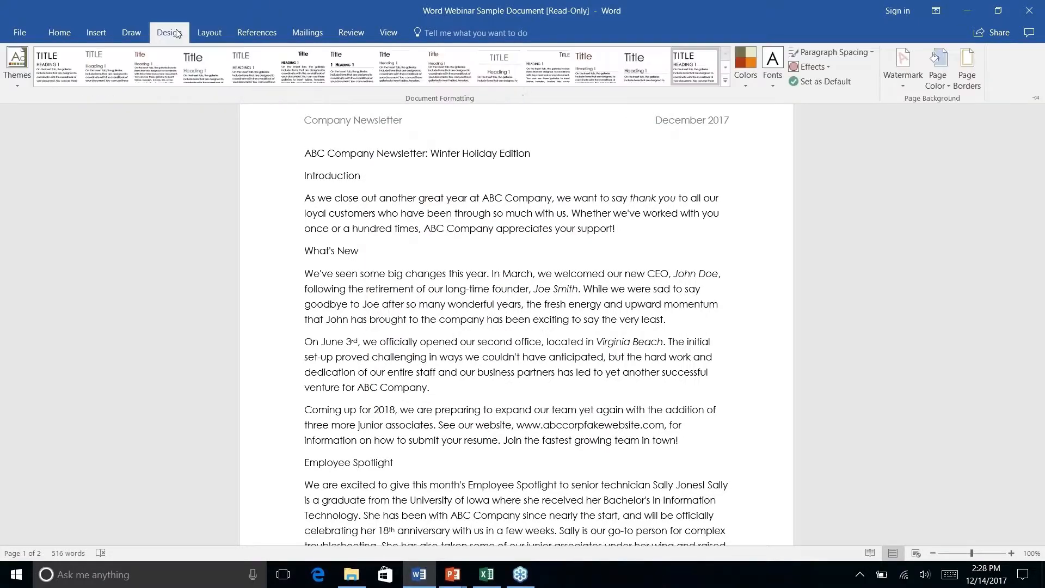
left_click(726, 81)
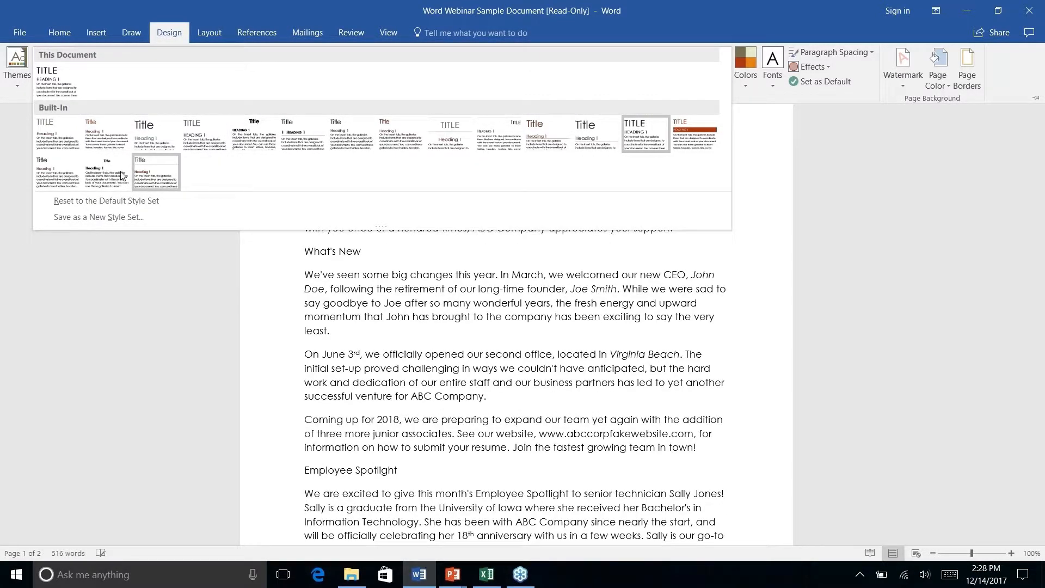
left_click(16, 86)
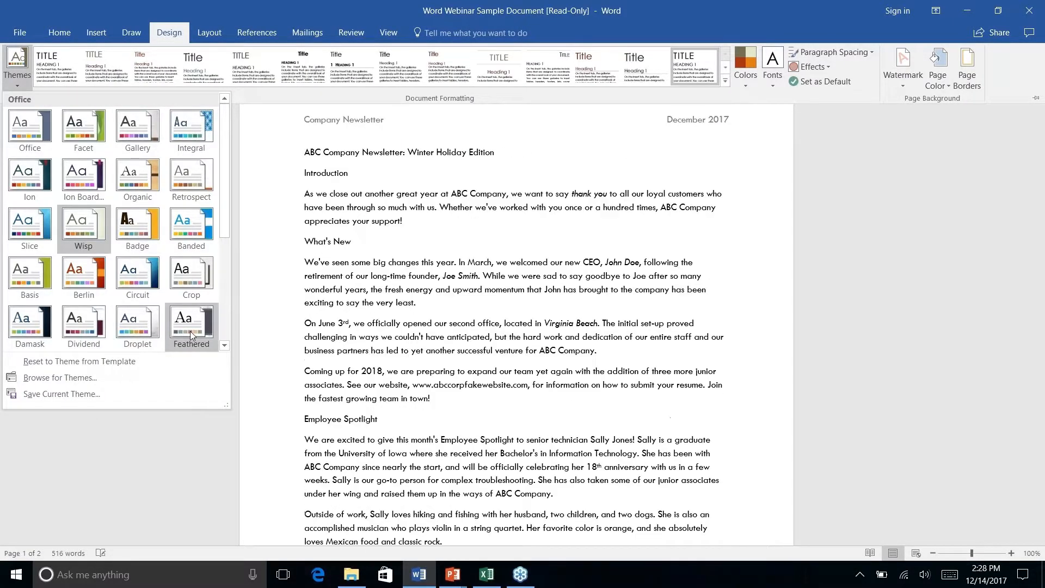
right_click(184, 322)
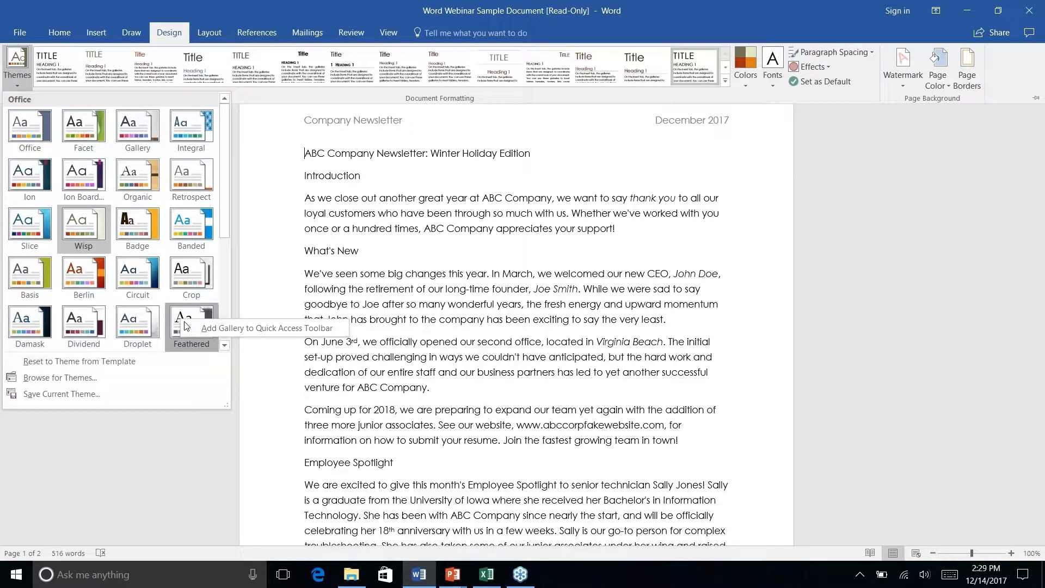
left_click(174, 318)
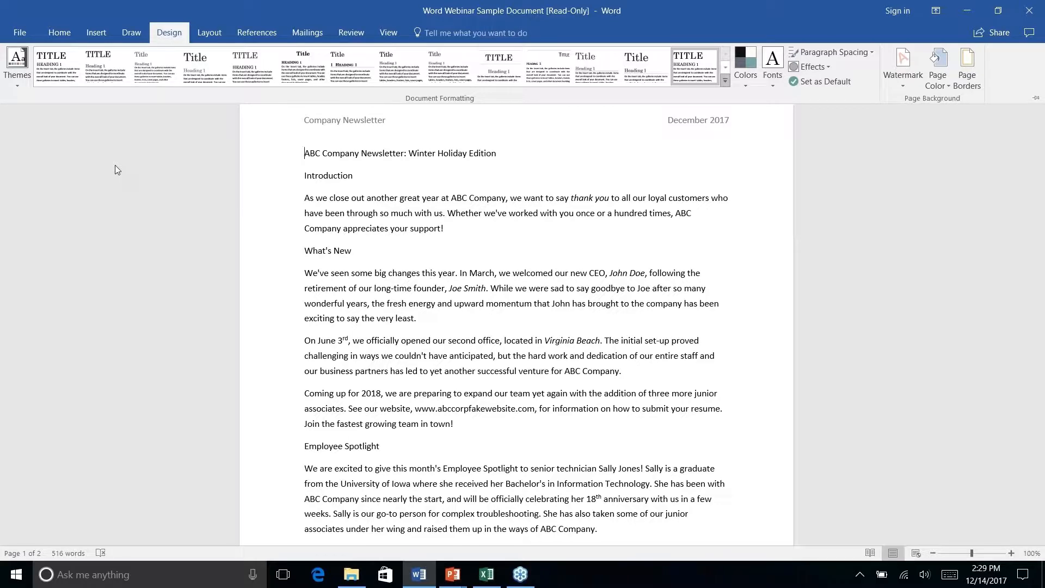
- Look over the newsletter's unstyled headings and body text, and return to the beginning of the document
left_click(104, 33)
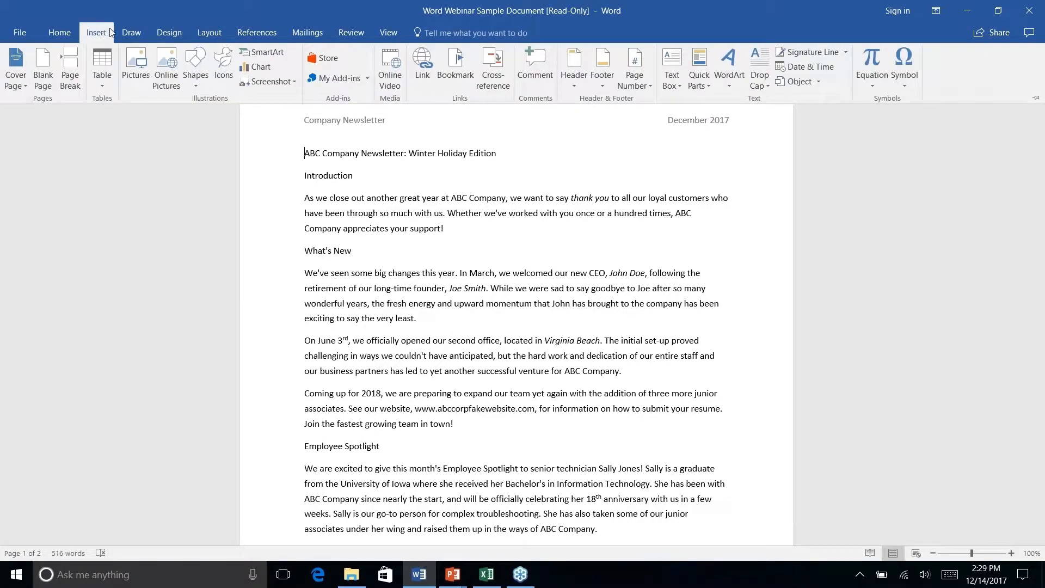
left_click(135, 34)
left_click(59, 32)
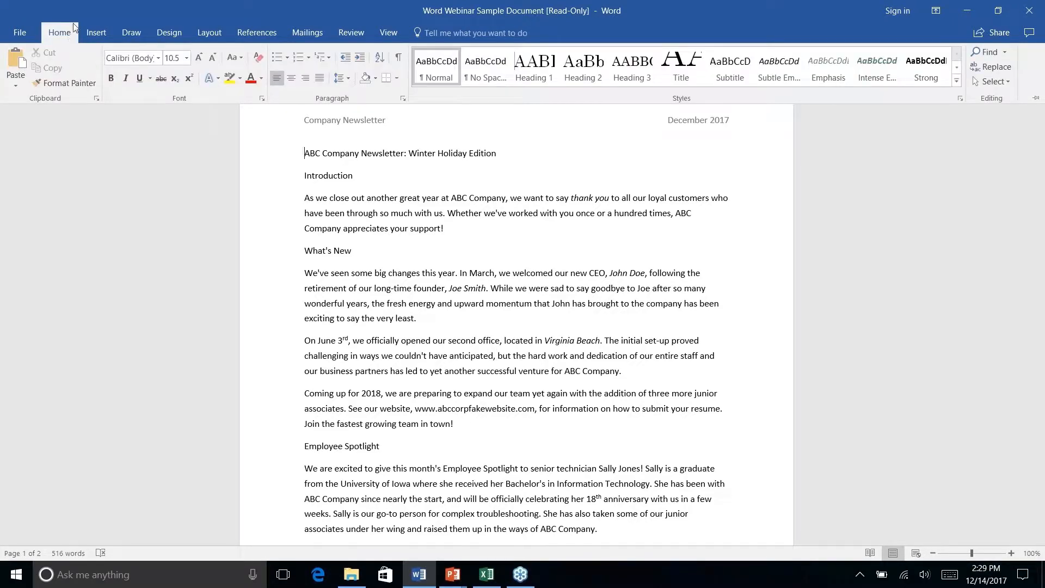
left_click(608, 194)
scroll(608, 194, "down", 5)
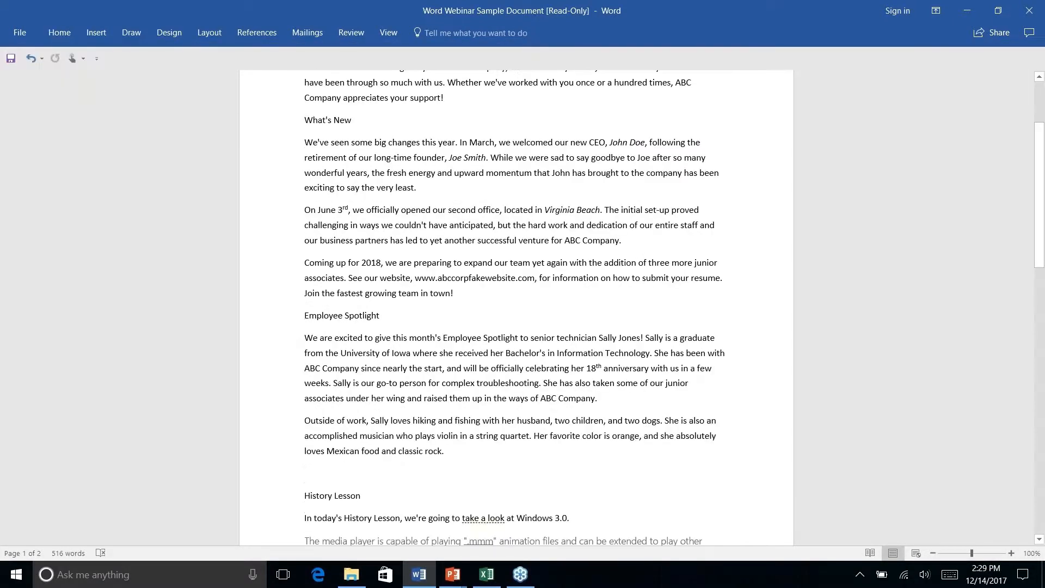
key("ctrl+Home")
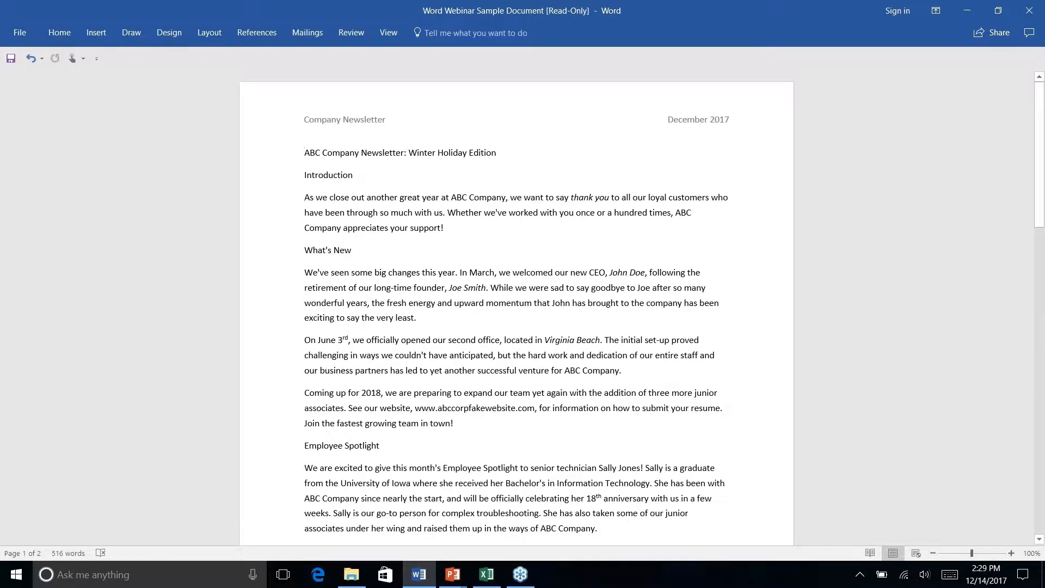
scroll(516, 308, "down", 6)
scroll(516, 307, "down", 3)
key("ctrl+Home")
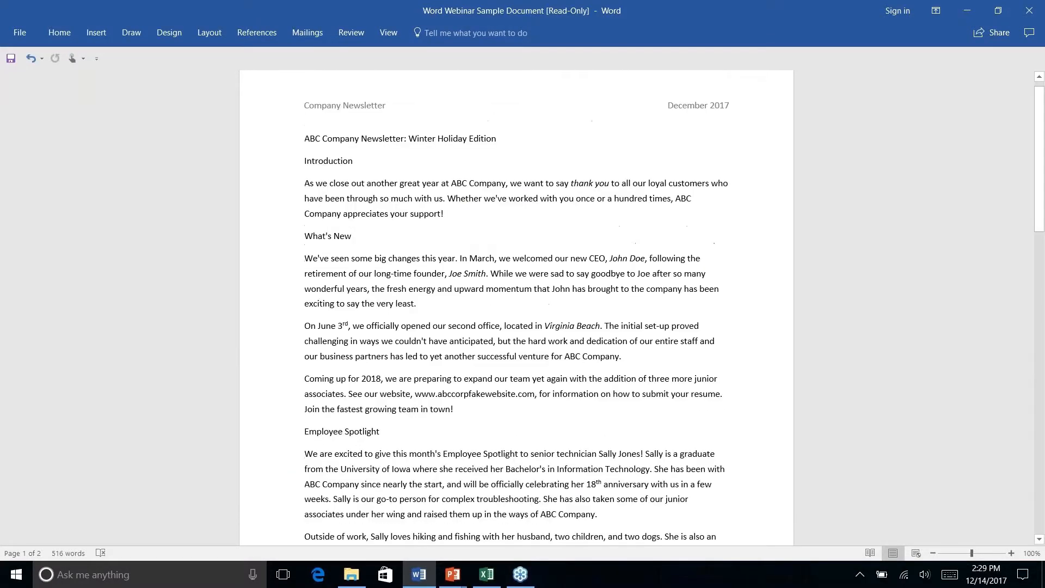
- Apply the Title style to the line "ABC Company Newsletter: Winter Holiday Edition" and collapse the ribbon
left_click(65, 34)
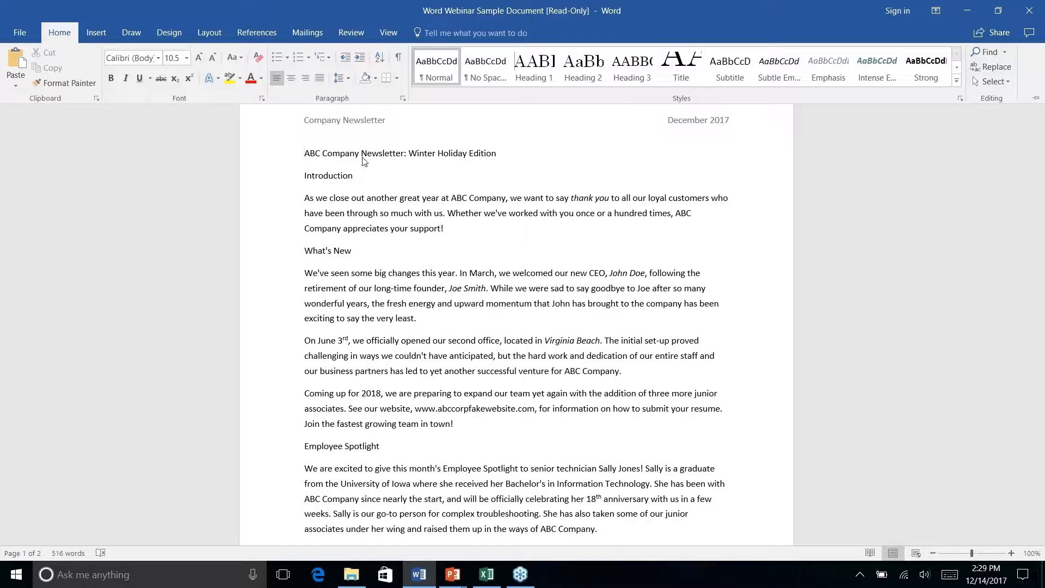
left_click(359, 152)
triple_click(379, 153)
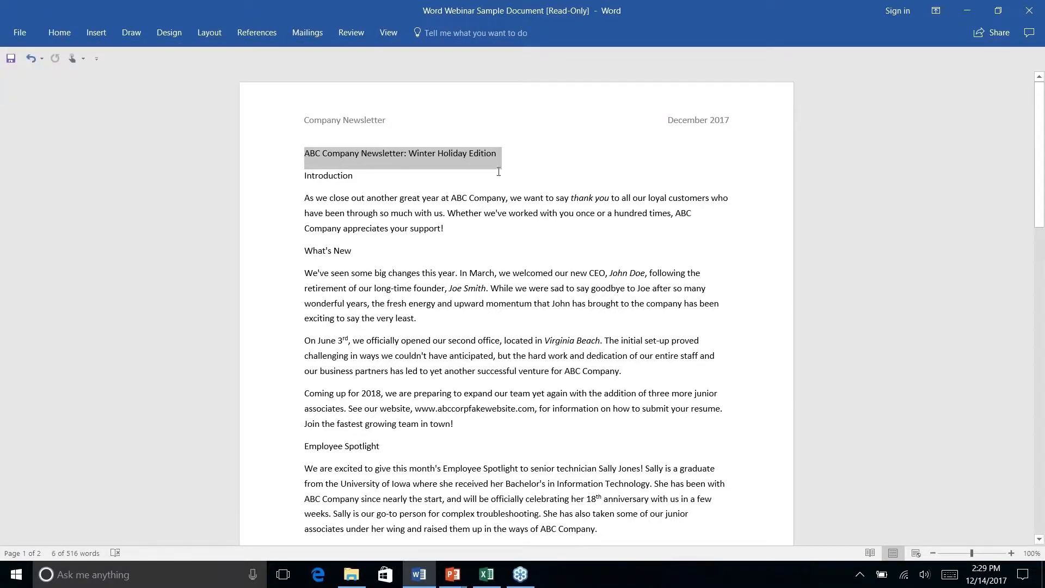
left_click(67, 34)
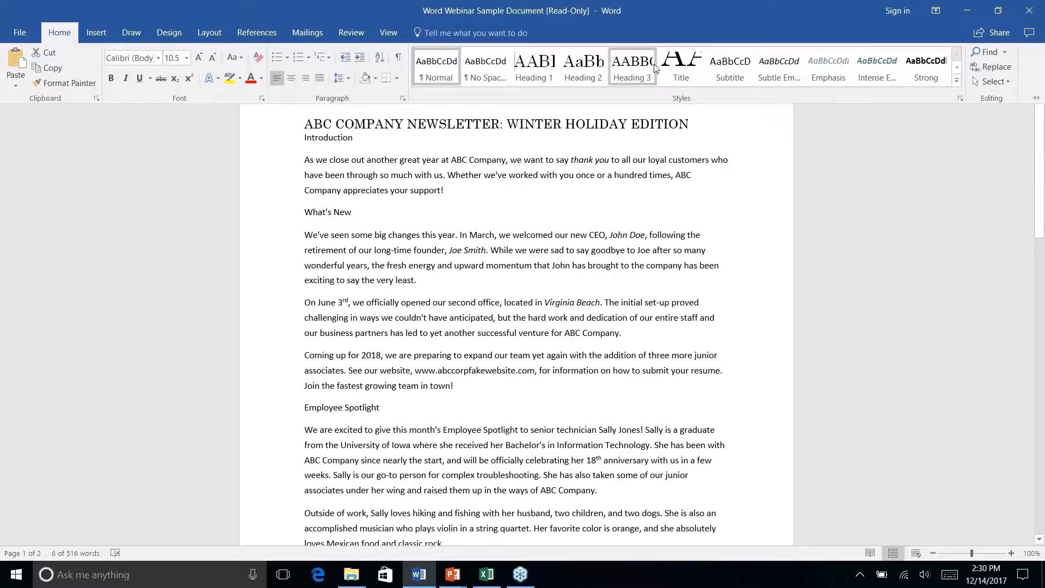
left_click(690, 72)
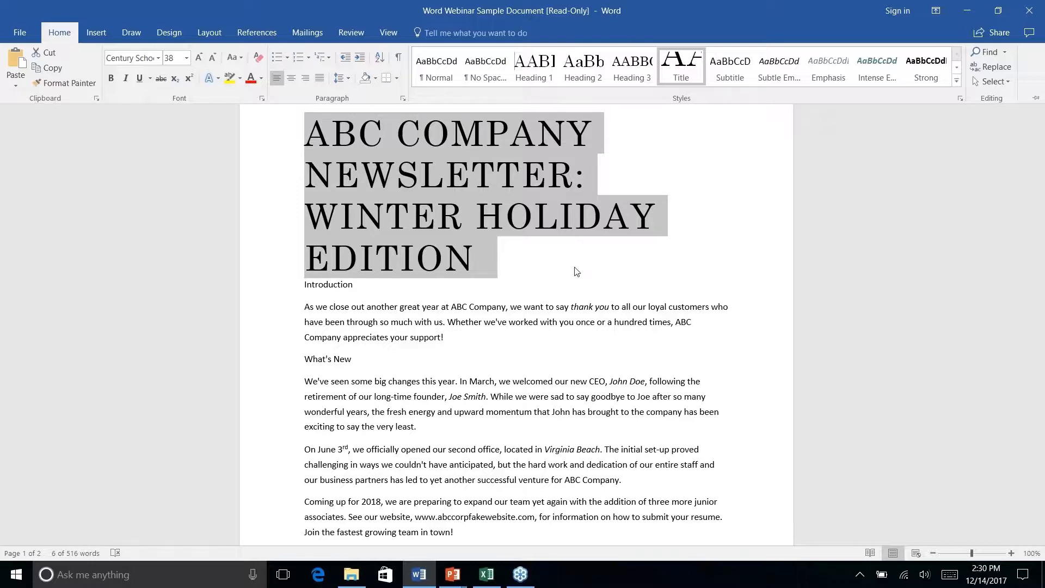
key("ctrl+F1")
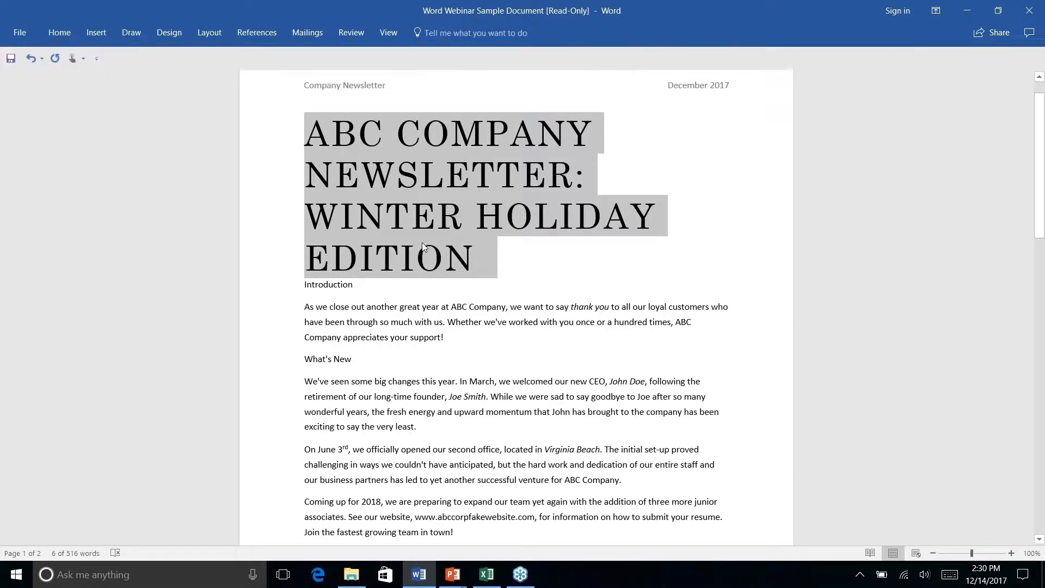
right_click(56, 31)
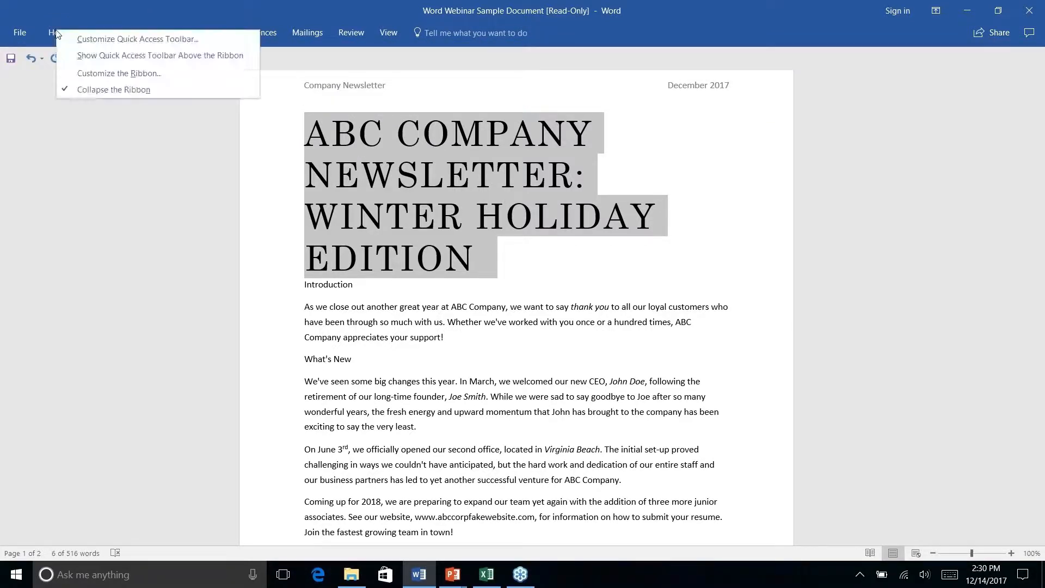
left_click(146, 156)
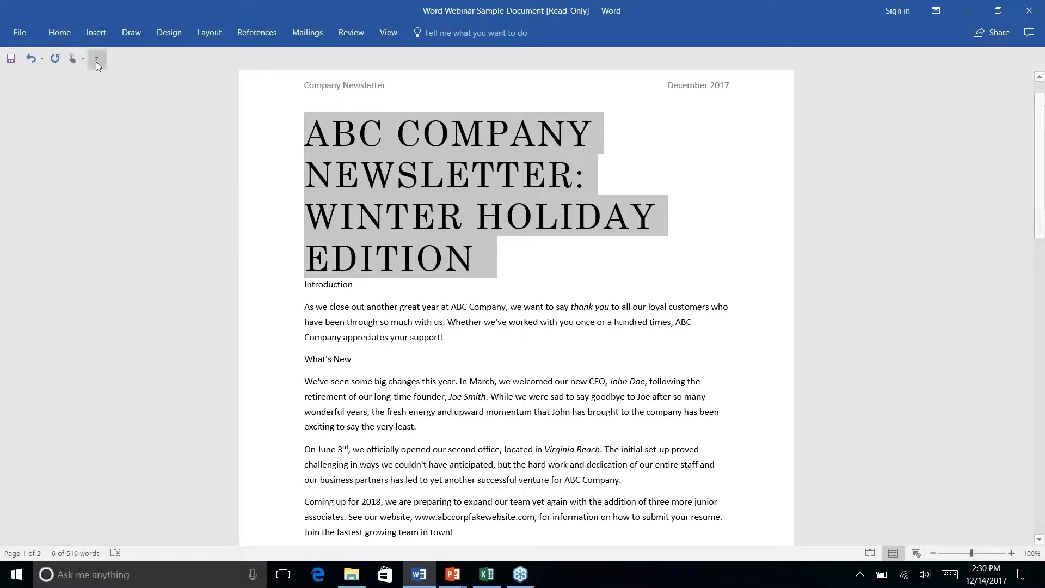
- Modify the Title style, trying font sizes 16 and 18 before setting it to 20 pt
left_click(61, 31)
right_click(682, 64)
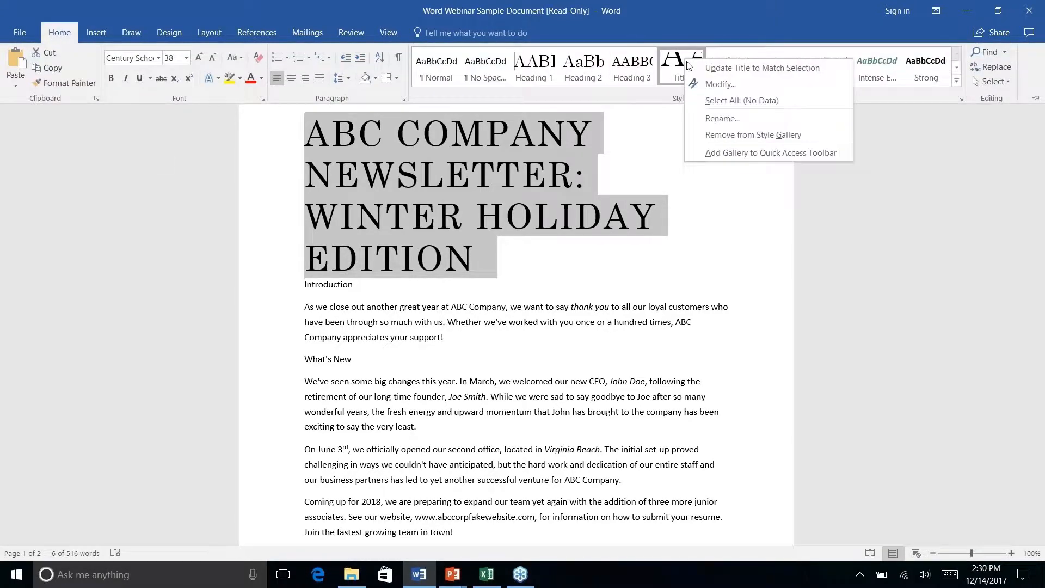
left_click(715, 85)
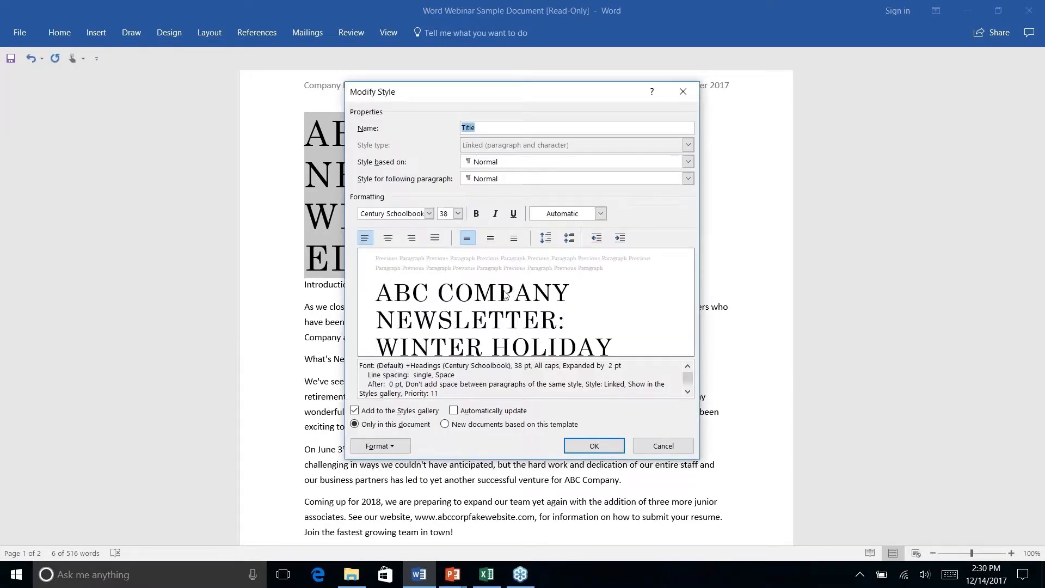
left_click(457, 214)
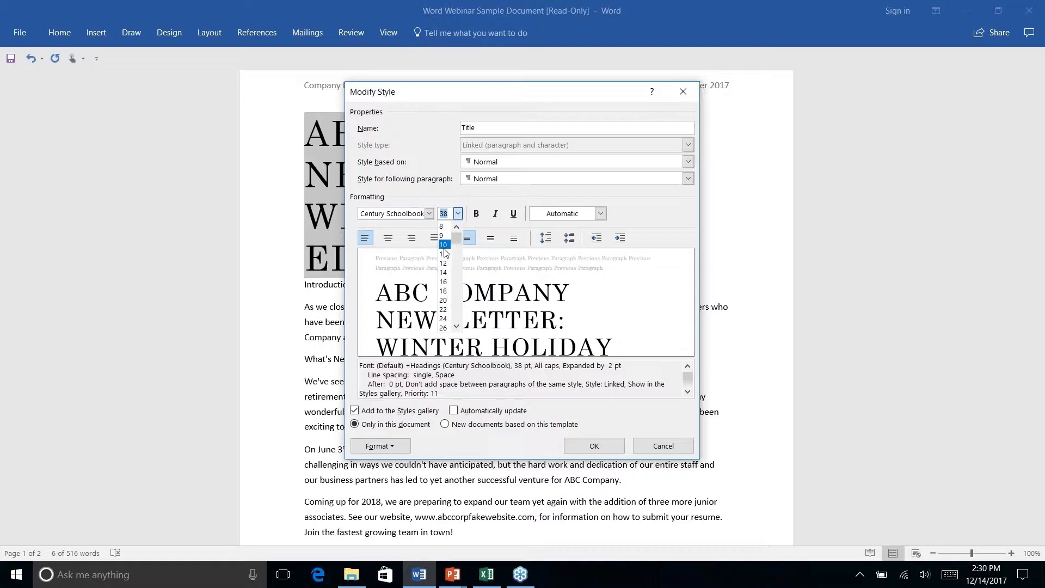
left_click(444, 282)
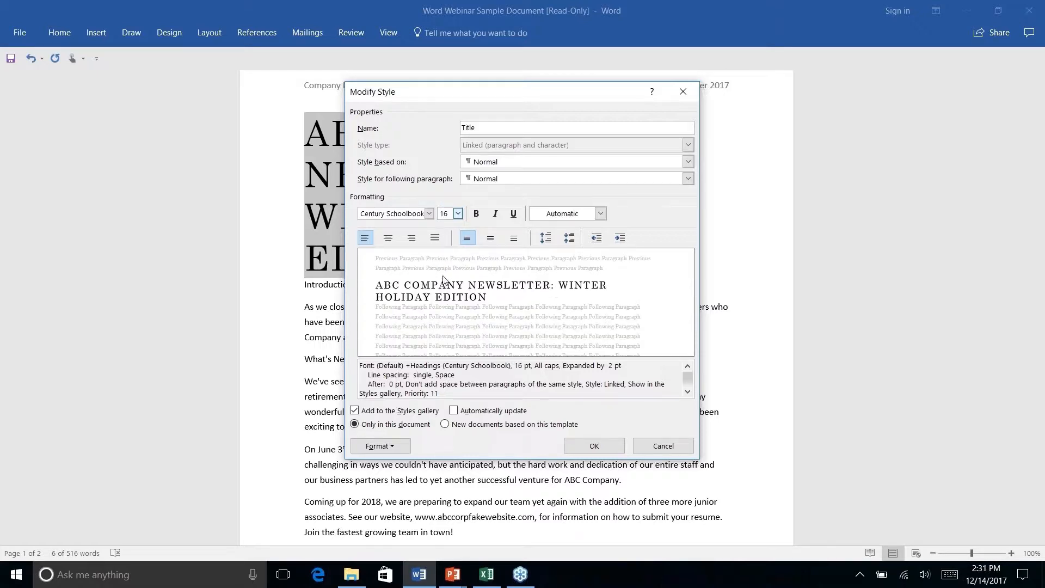
left_click(458, 213)
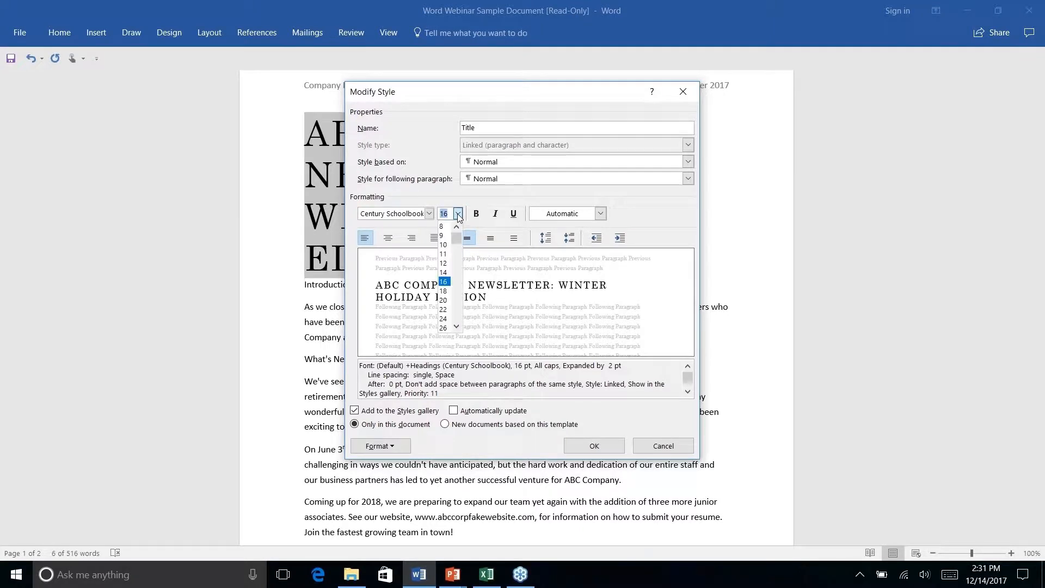
left_click(443, 290)
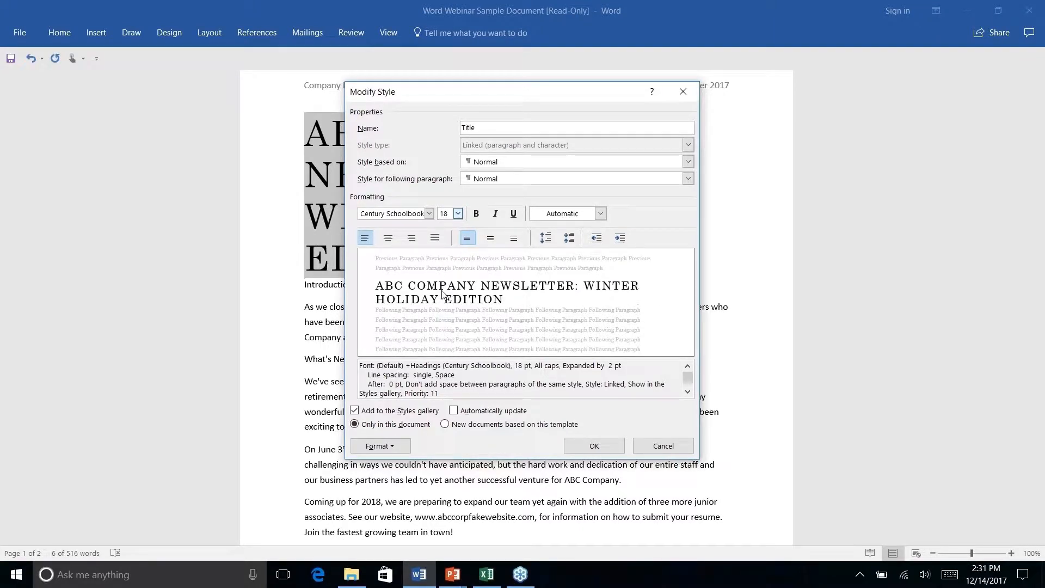
left_click(457, 216)
left_click(445, 306)
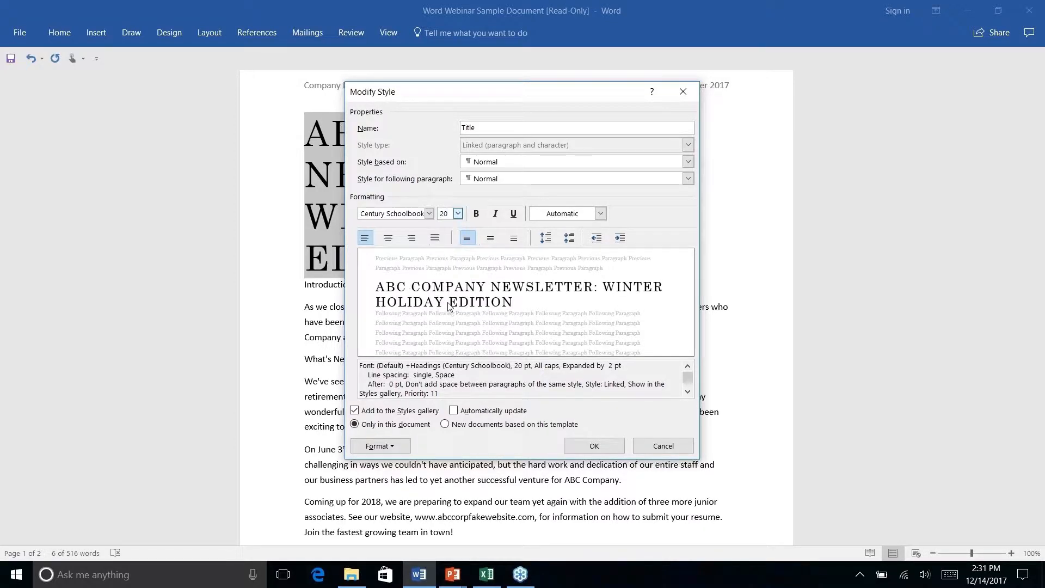
left_click(594, 447)
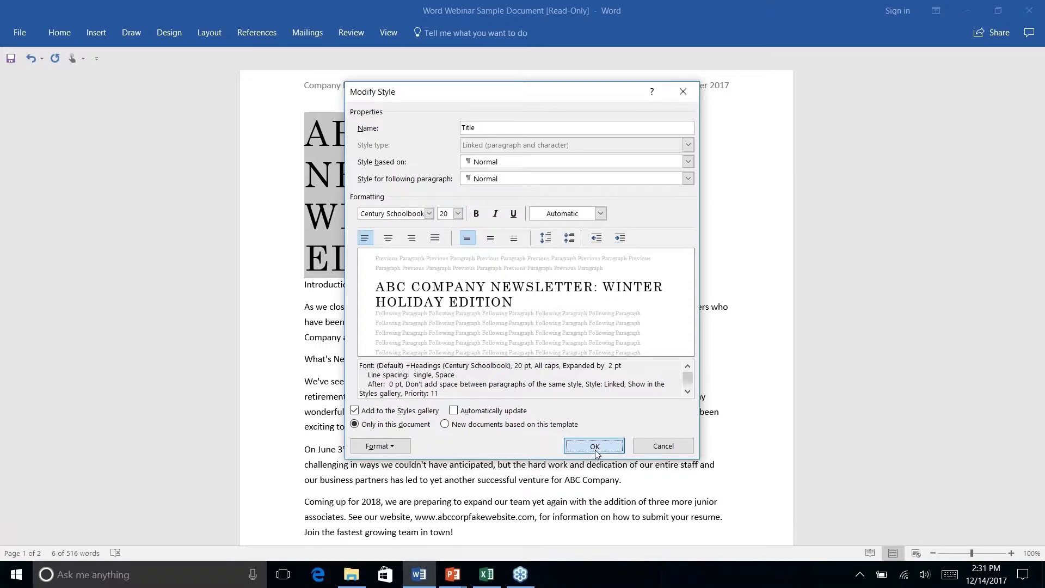
- Break the title before "Winter Holiday Edition" and apply the Heading 1 style to the "Introduction" line
left_click(639, 126)
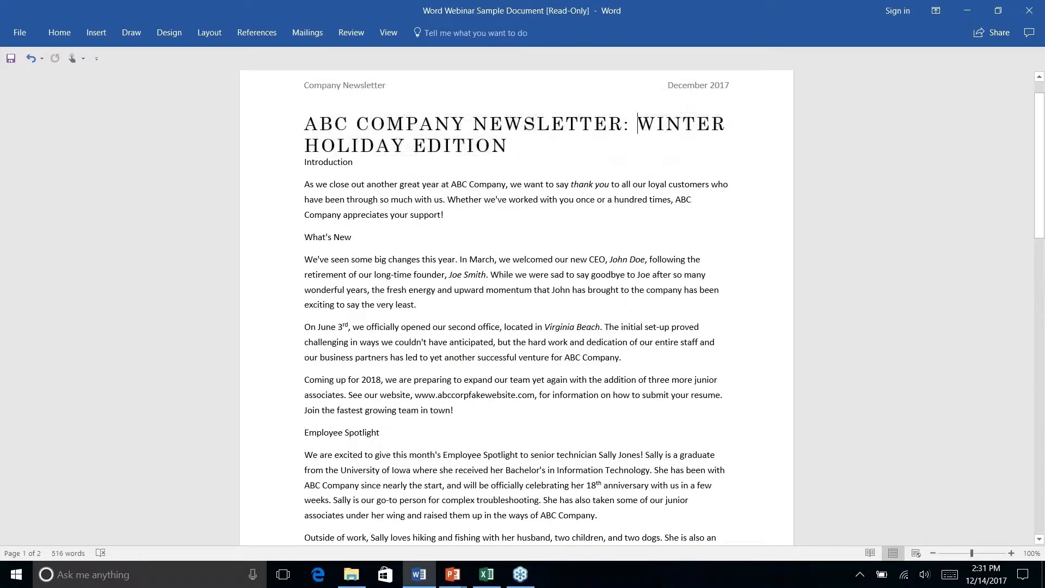
key("Return")
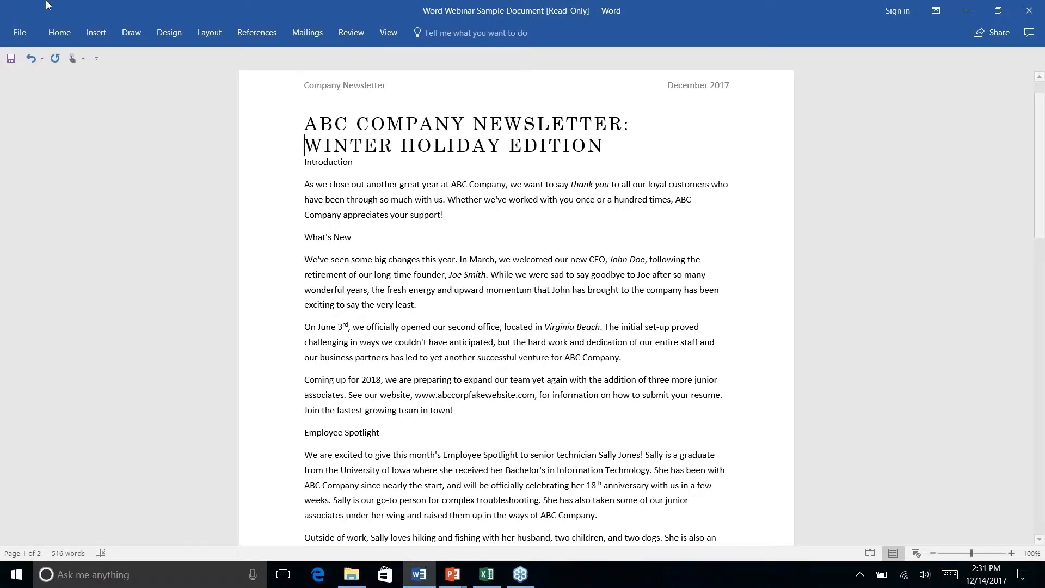
left_click_drag(310, 163, 357, 163)
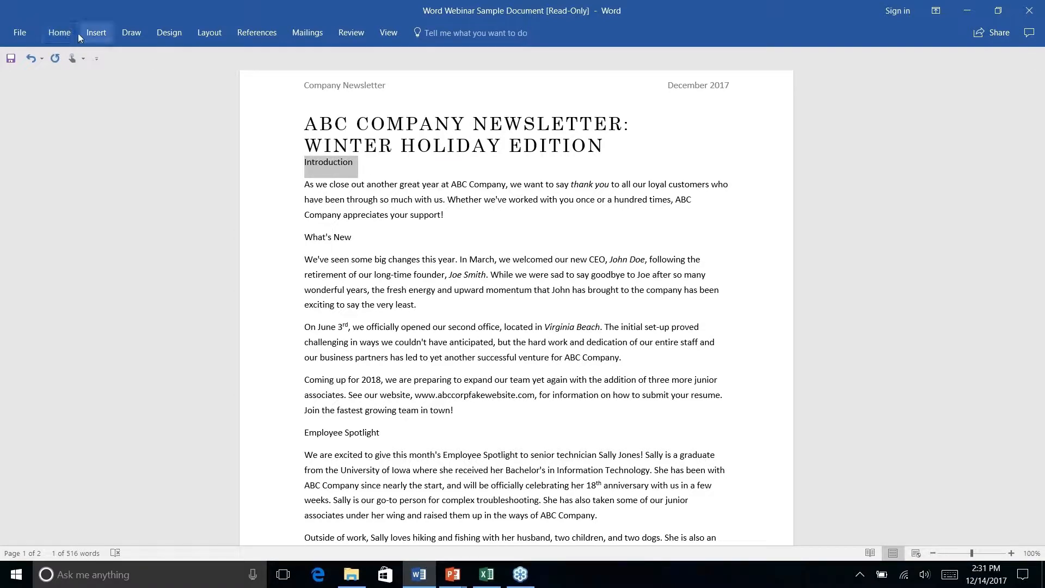
left_click(61, 32)
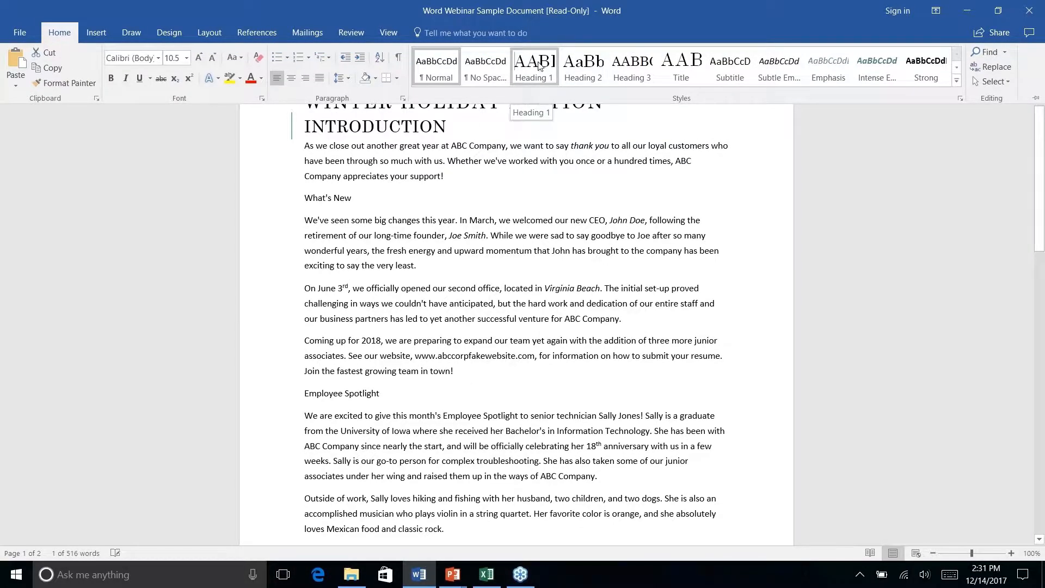
left_click(540, 69)
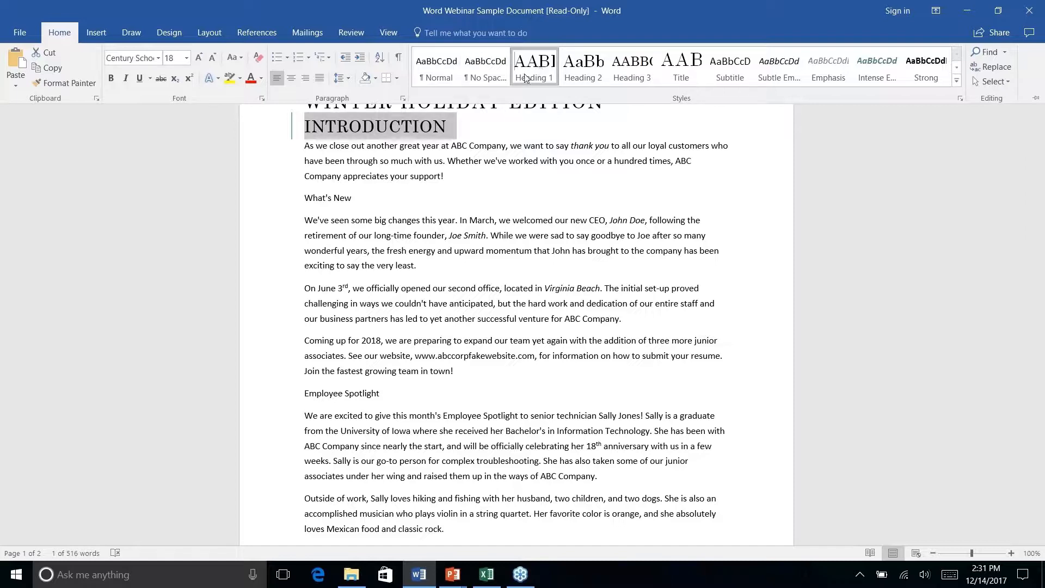
- Apply the Heading 2 style to the "What's New" line
left_click(326, 202)
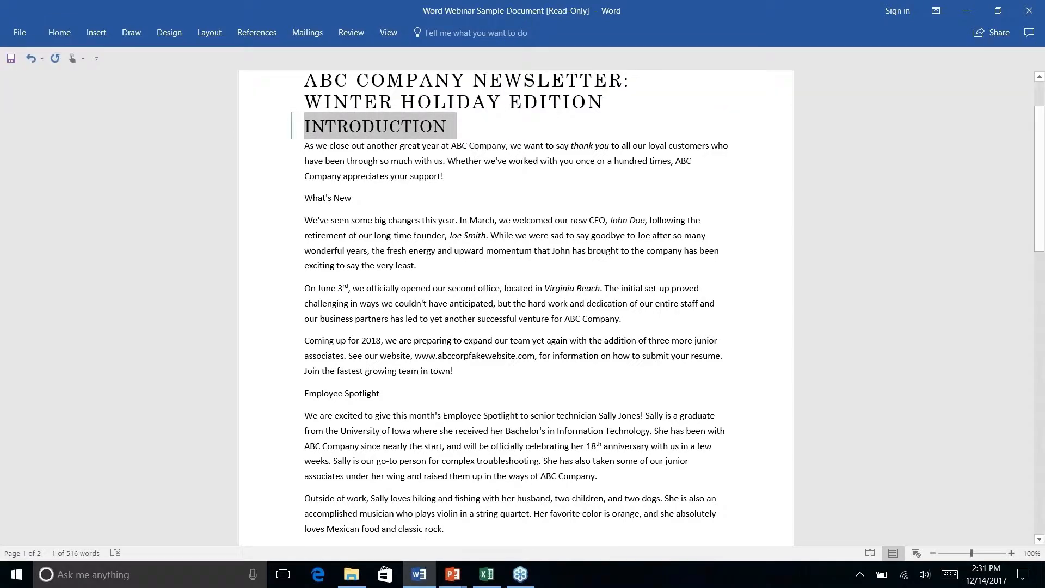
double_click(337, 197)
left_click(353, 200)
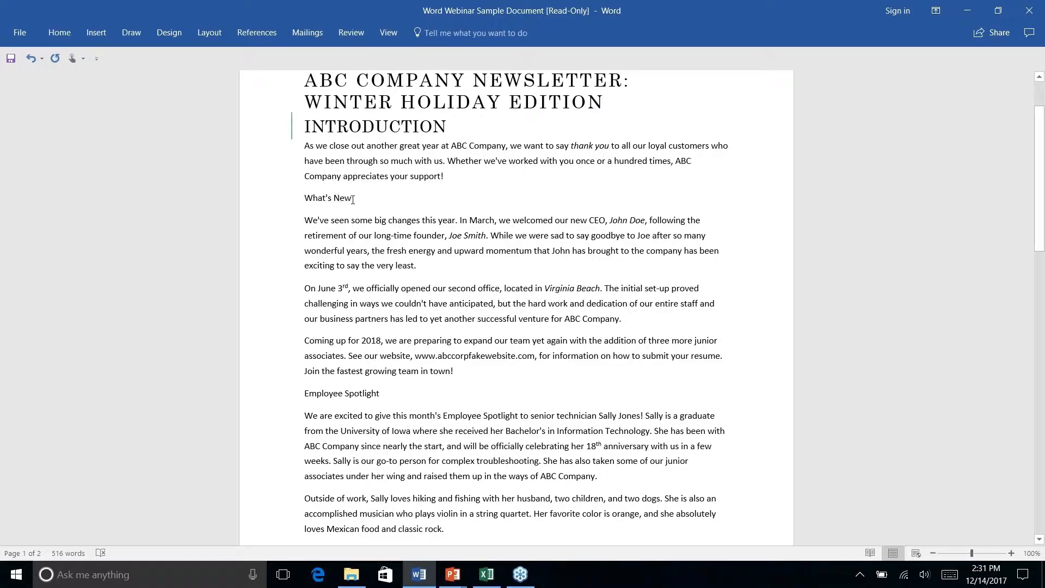
triple_click(313, 197)
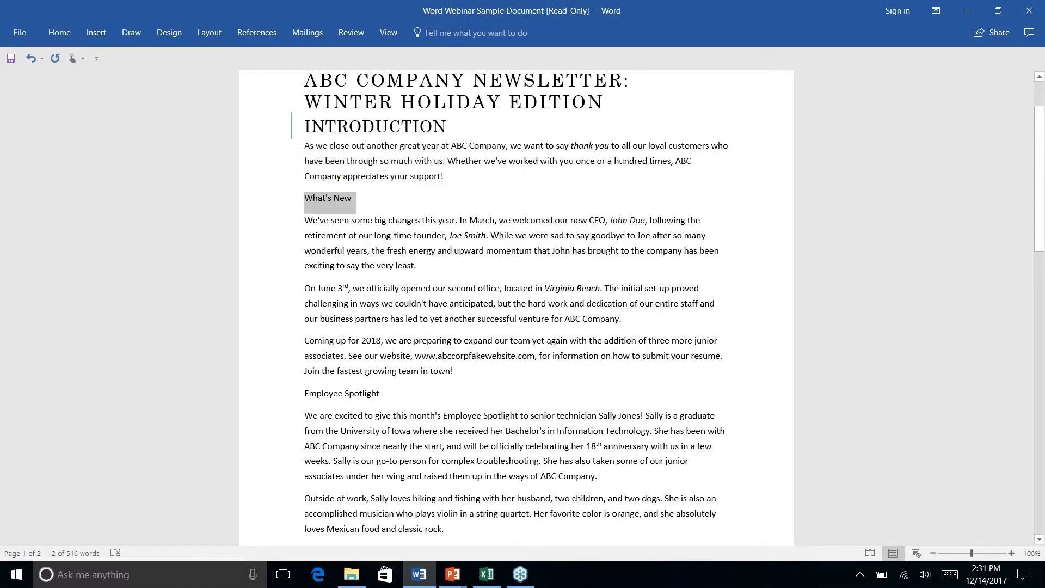
left_click(60, 32)
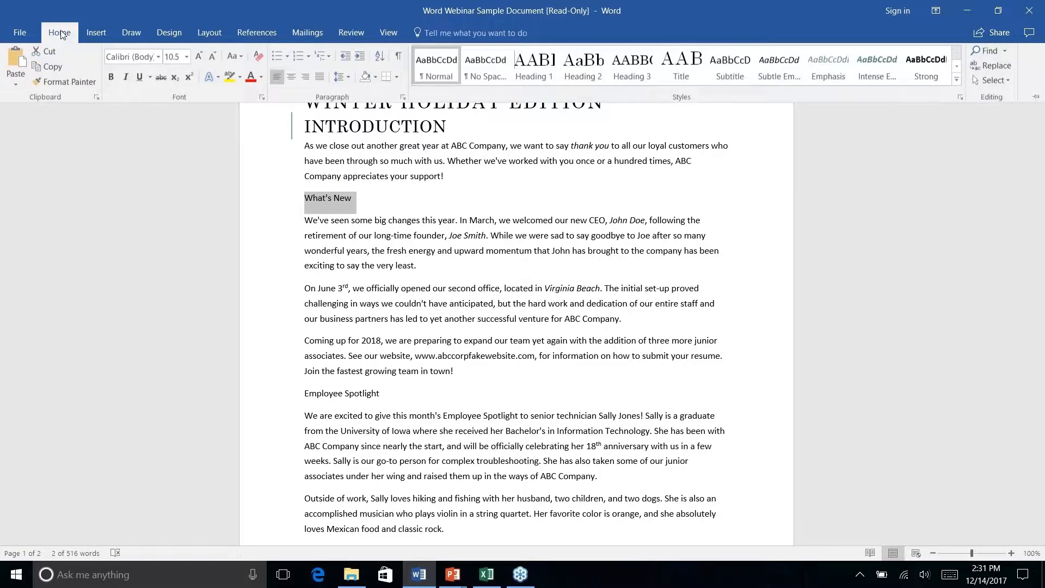
left_click(588, 64)
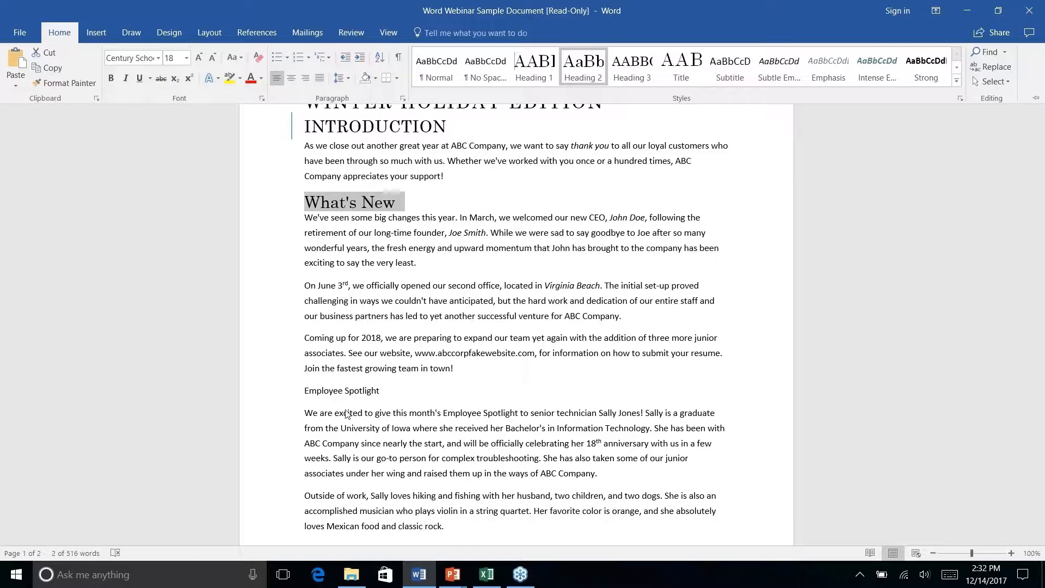
- Apply the Heading 1 style to the "Employee Spotlight" line
key("ctrl+F1")
right_click(339, 393)
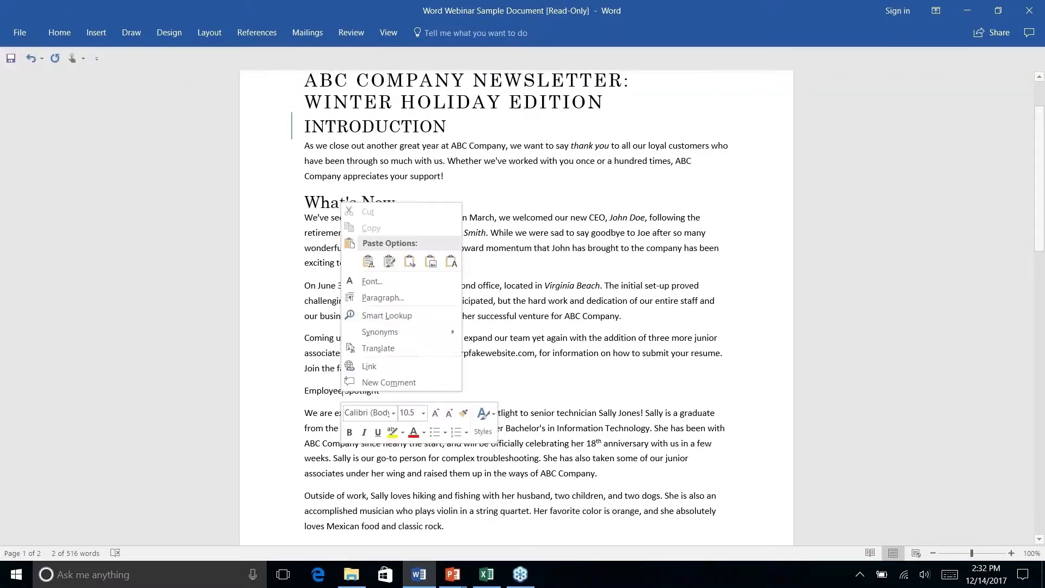
key("Escape")
triple_click(343, 389)
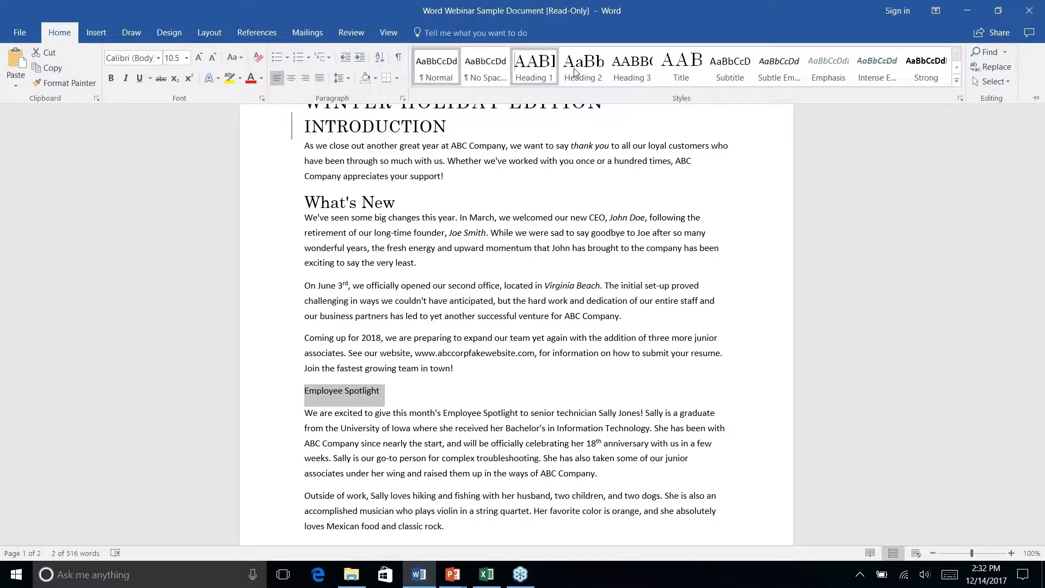
left_click(534, 66)
- Apply the Heading 1 style to the "History Lesson" line above the Windows 3.0 text
scroll(323, 328, "down", 5)
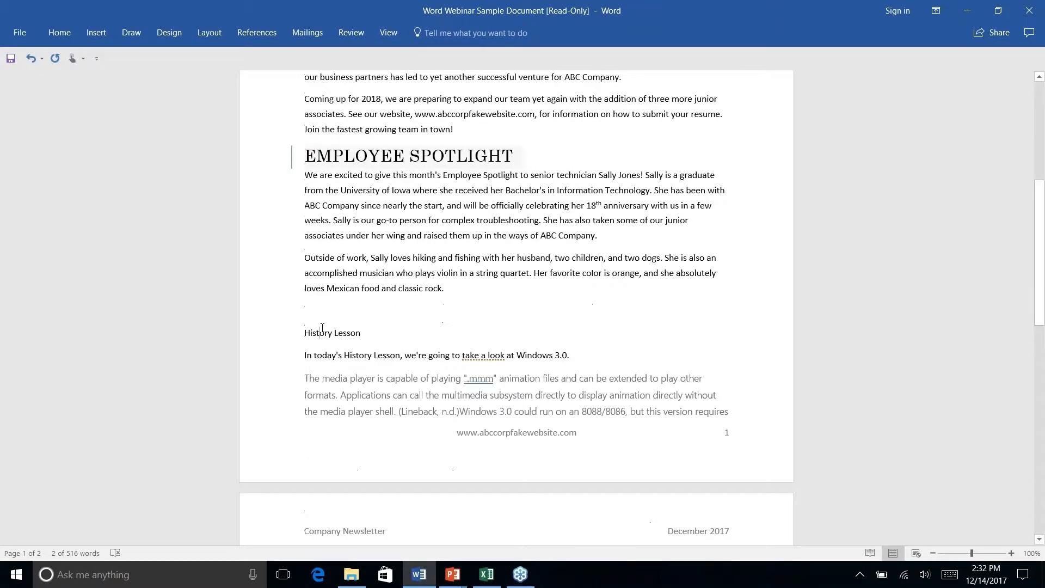
triple_click(322, 331)
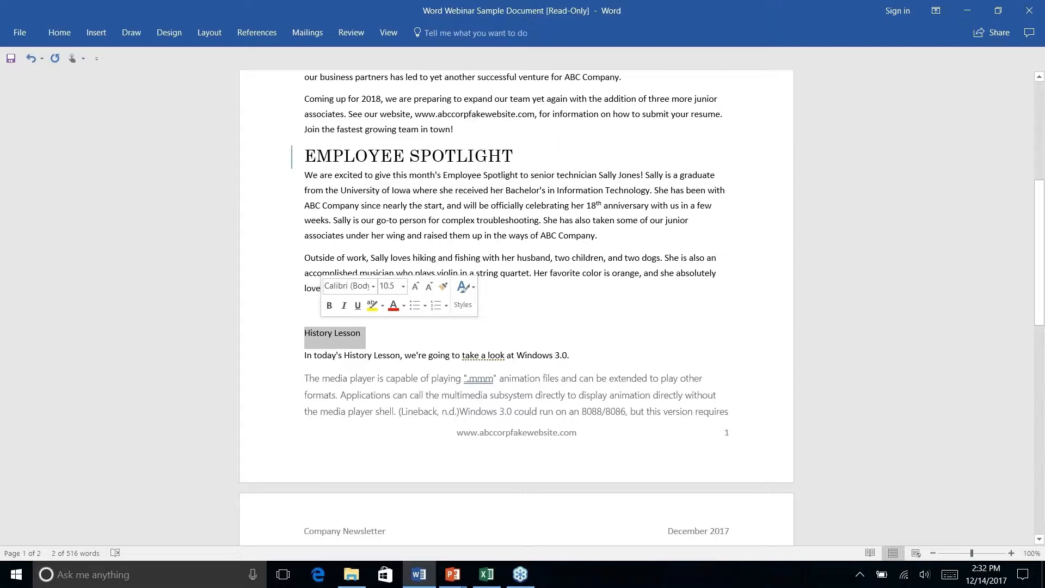
left_click(59, 32)
left_click(536, 66)
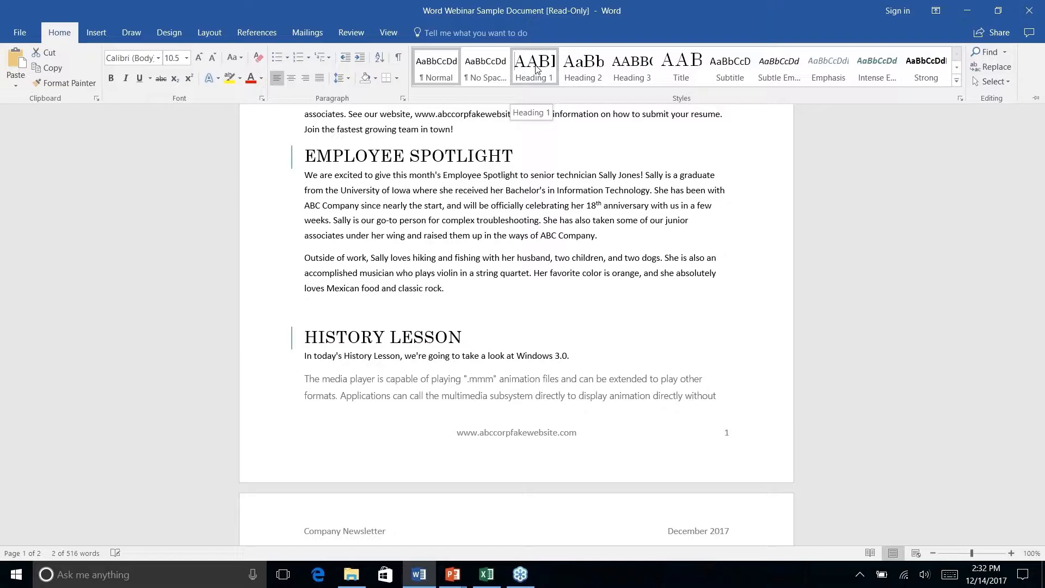
left_click(537, 69)
- Delete the References bibliography block, including its heading and both Windows 3.0 entries, from page 2
scroll(376, 234, "down", 8)
left_click(376, 234)
scroll(376, 273, "up", 2)
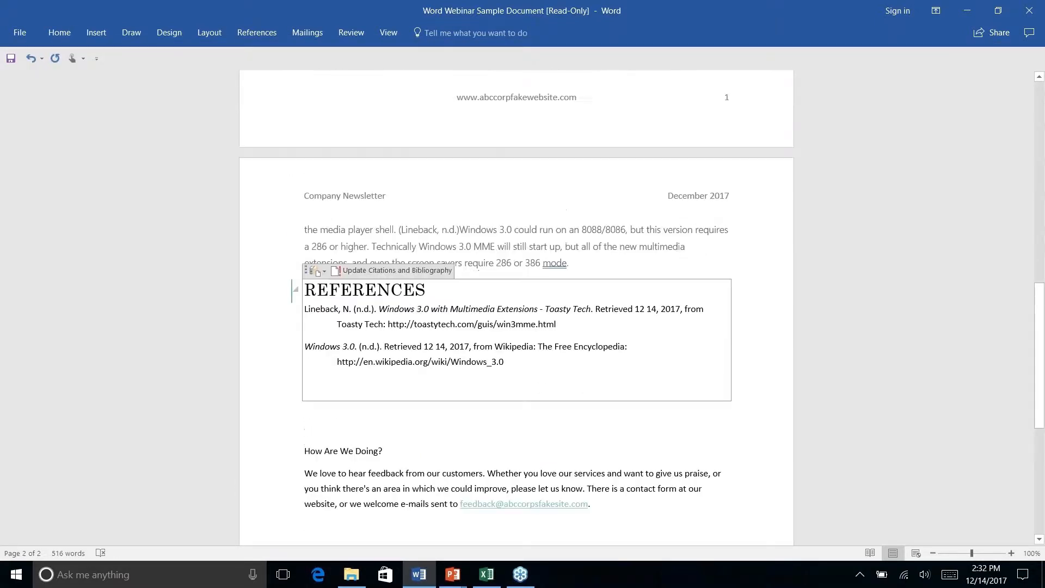
left_click(49, 27)
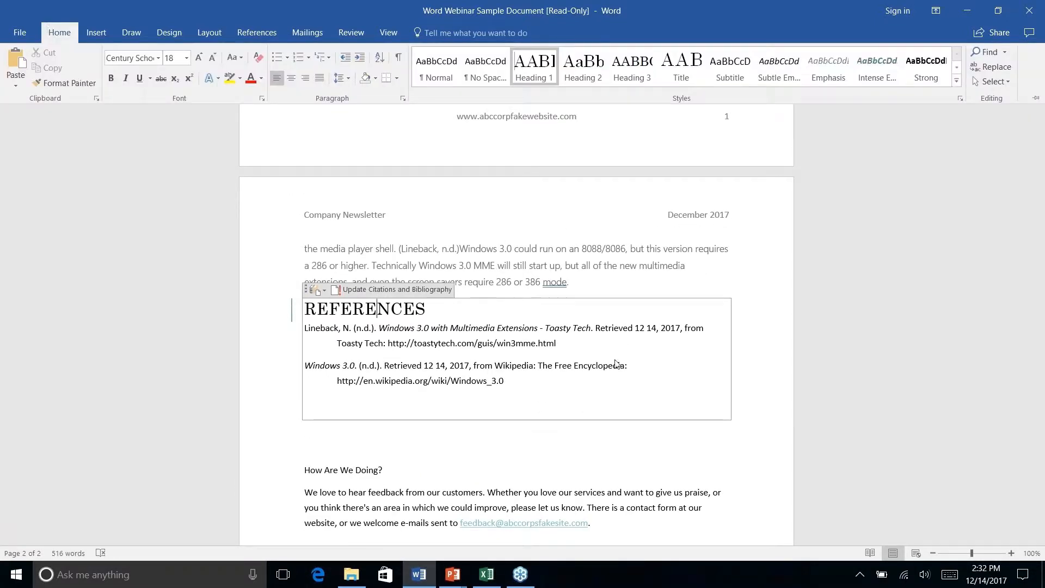
left_click(395, 351)
right_click(526, 368)
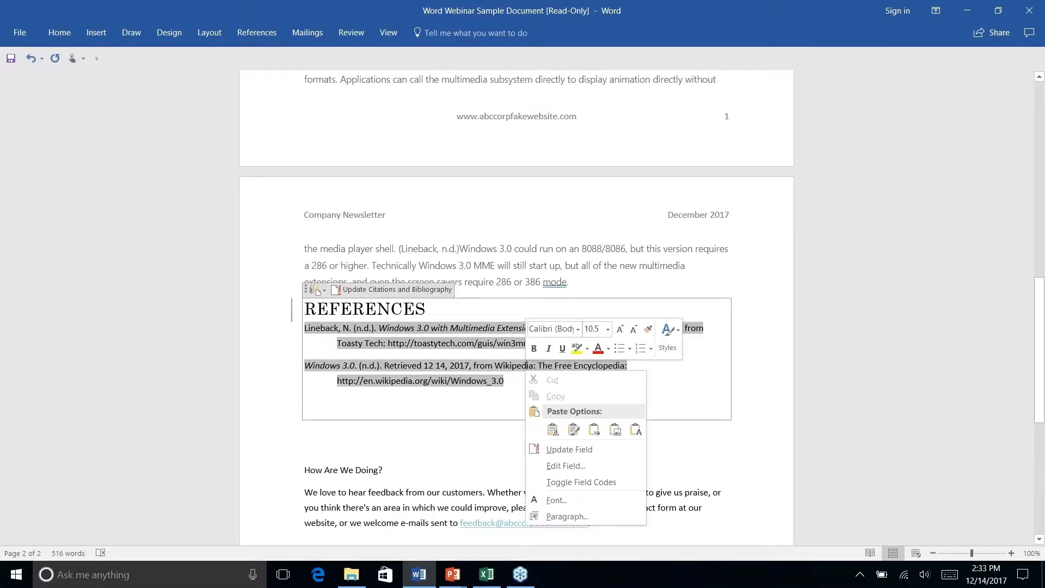
left_click(526, 367)
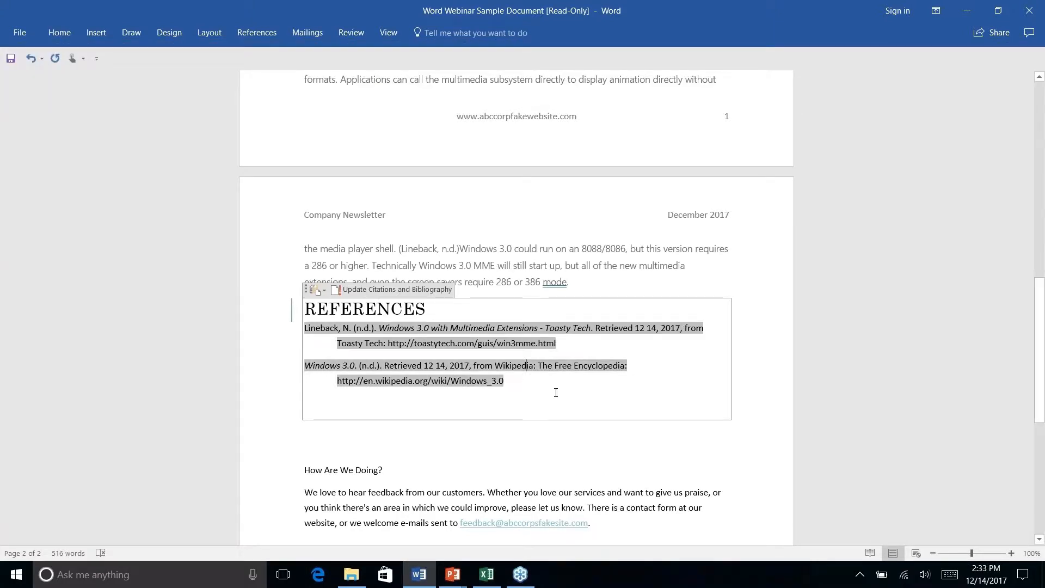
key("Delete")
right_click(632, 418)
key("Escape")
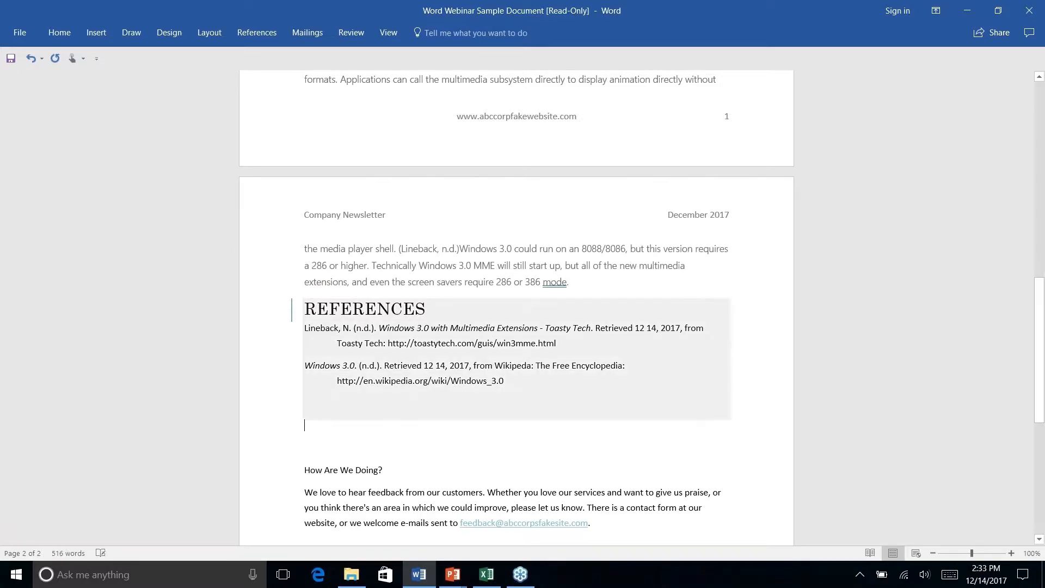
key("BackSpace")
left_click_drag(534, 385, 287, 306)
key("Delete")
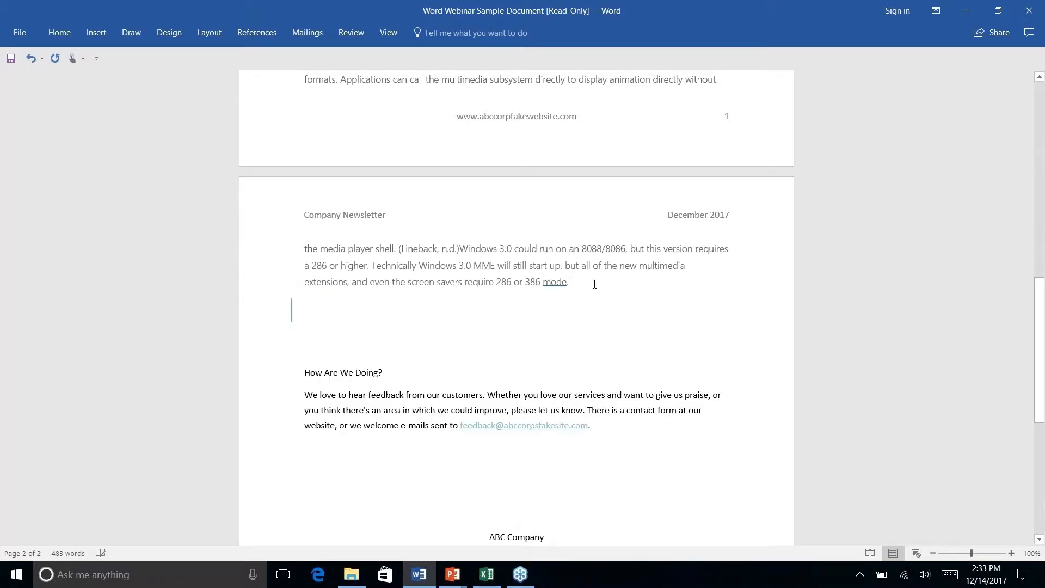
- Remove an empty paragraph below the History Lesson text and move down toward "How Are We Doing?"
key("Delete")
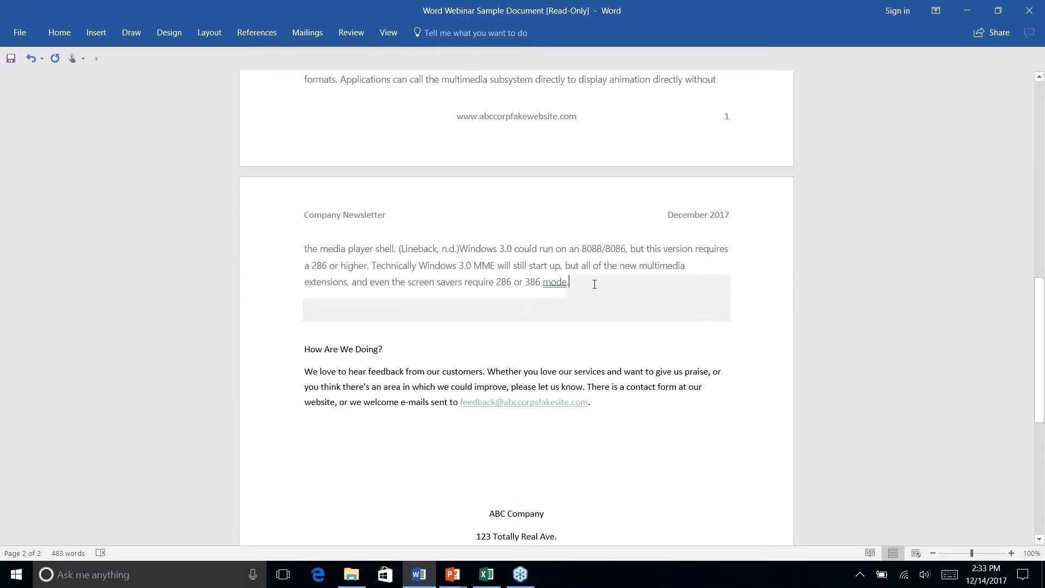
key("Down")
key("Down")
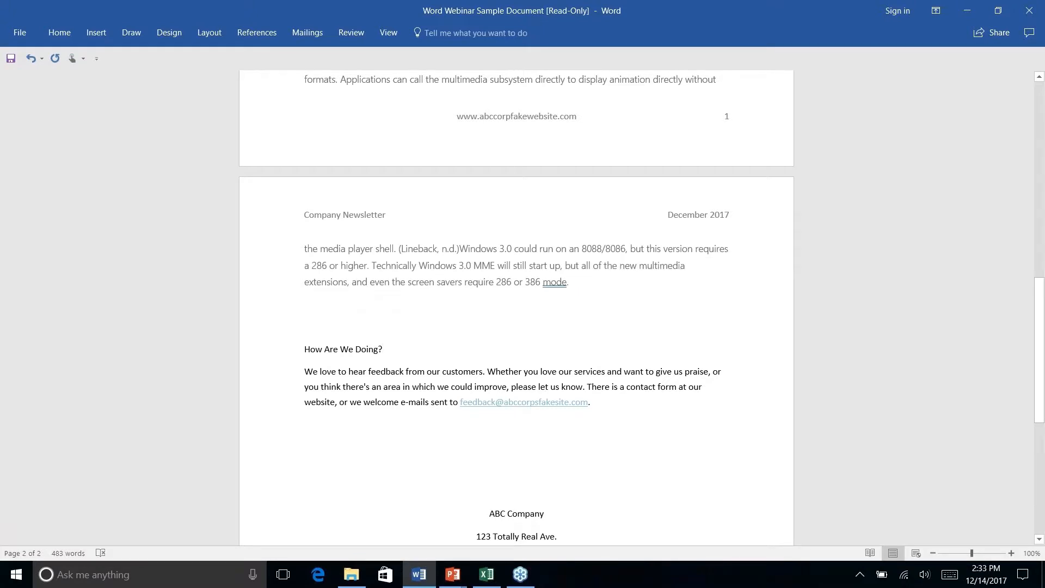
key("Up")
key("Down")
right_click(436, 331)
scroll(436, 331, "up", 5)
left_click(370, 296)
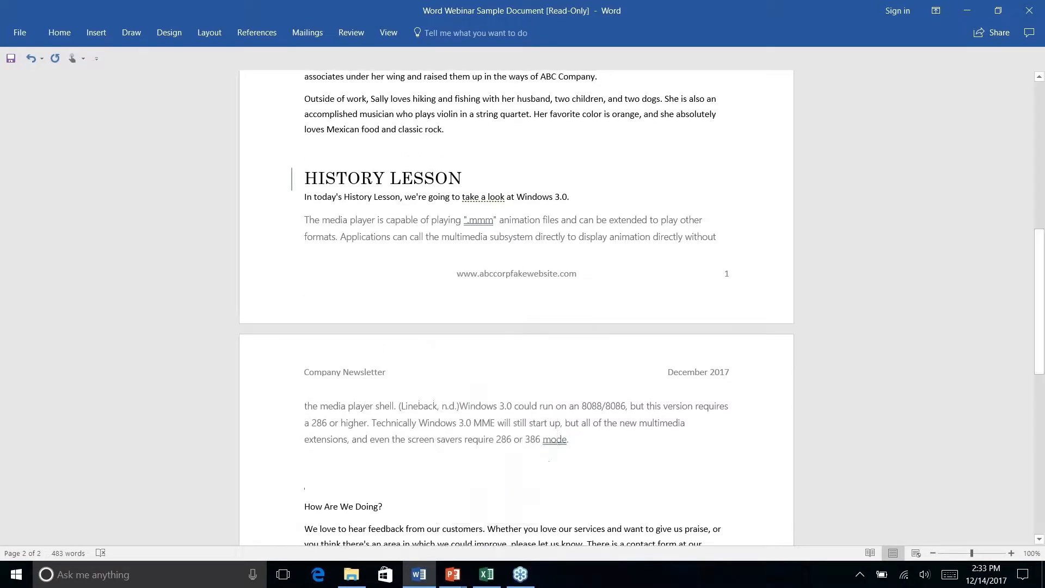
scroll(378, 255, "up", 3)
scroll(379, 256, "down", 12)
scroll(378, 256, "up", 4)
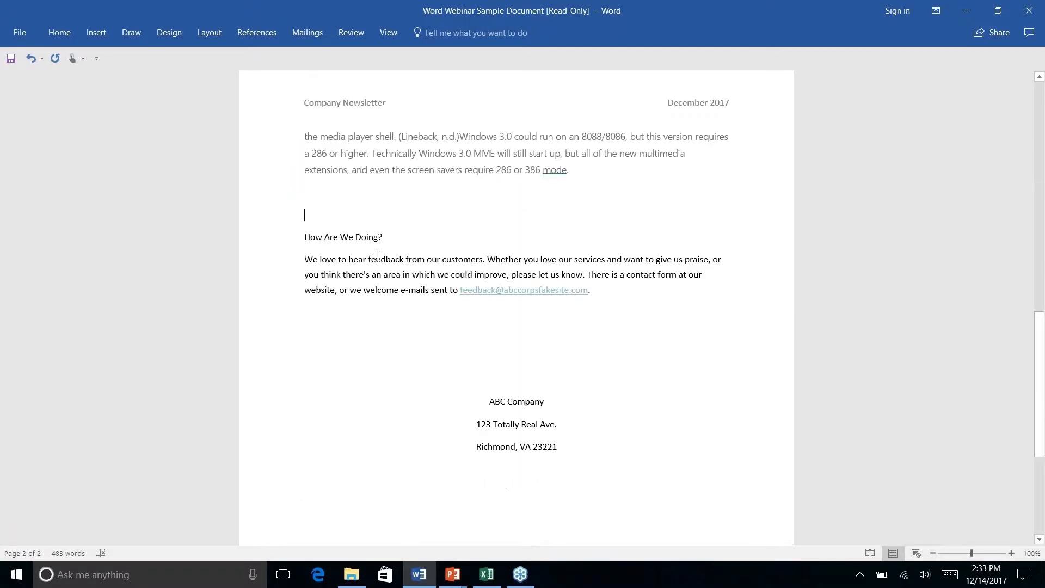
- Apply the Heading 1 style to the "How Are We Doing?" line on page 2
right_click(378, 256)
left_click(345, 258)
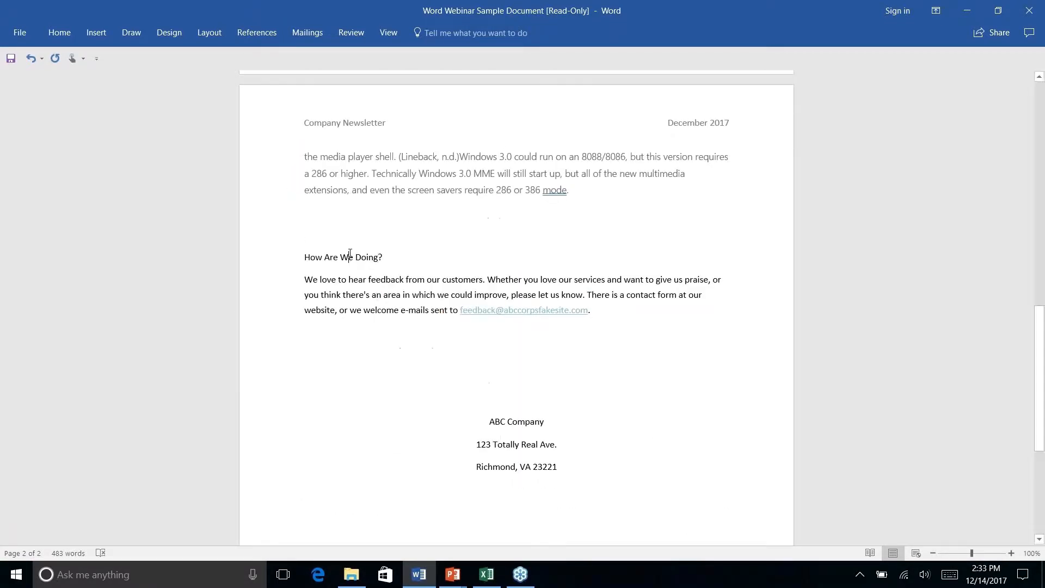
triple_click(345, 258)
left_click(61, 37)
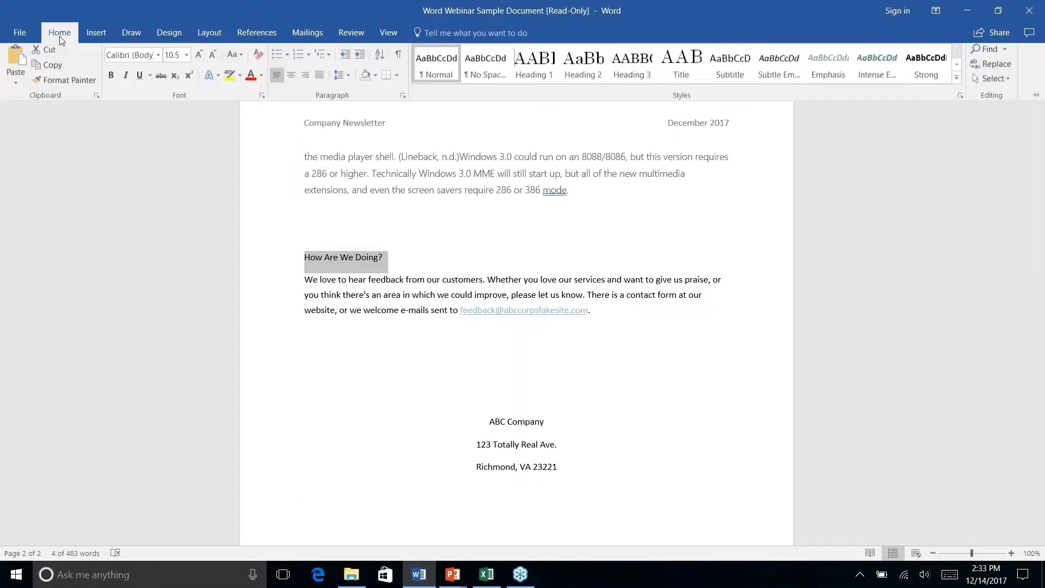
left_click(542, 71)
- Add an empty line between the newsletter title and the Introduction heading on page 1
scroll(581, 254, "down", 5)
scroll(580, 254, "up", 15)
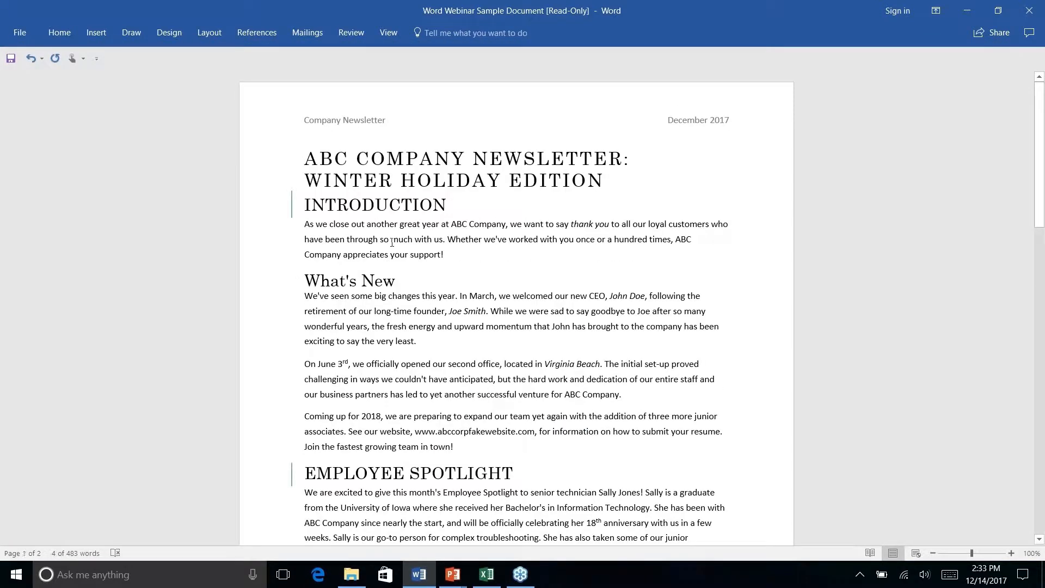
left_click(391, 242)
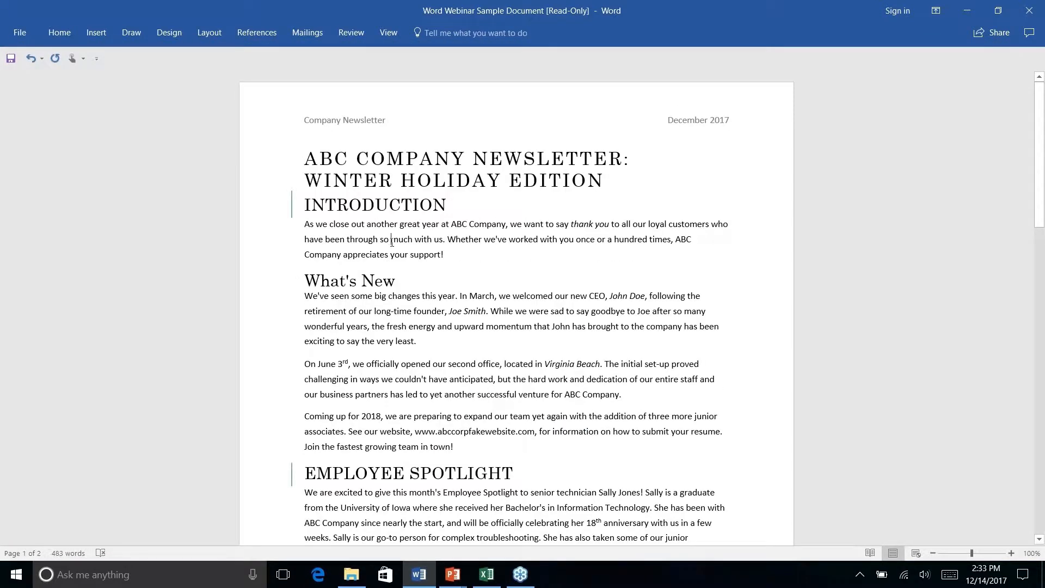
left_click(626, 181)
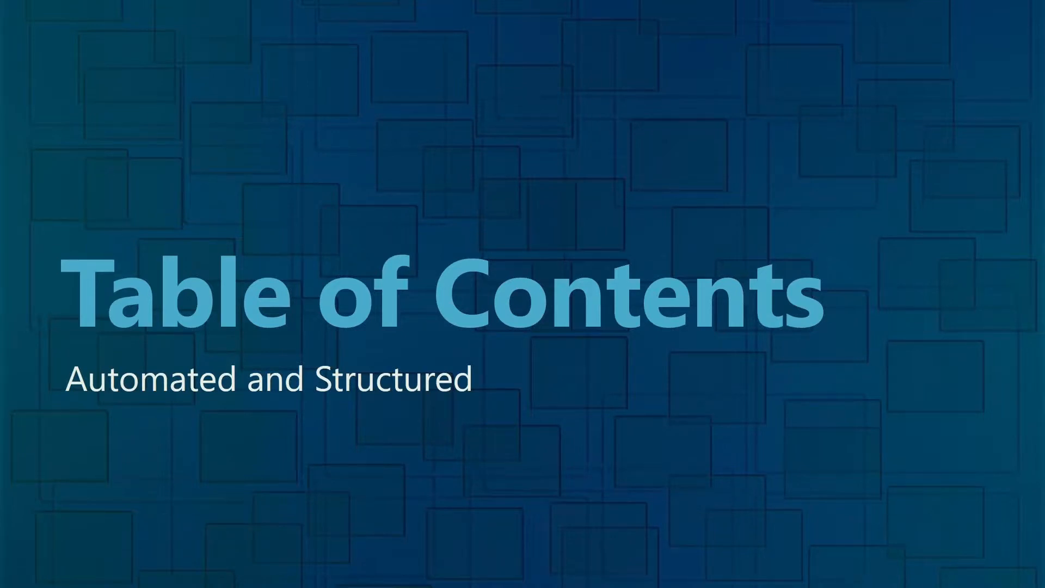
key("alt+Tab")
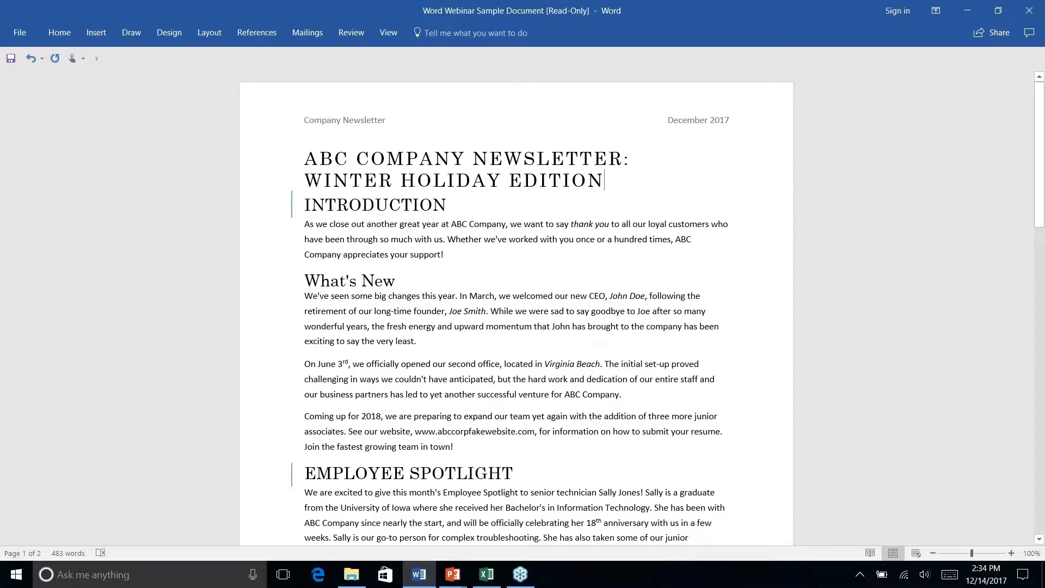
key("Return")
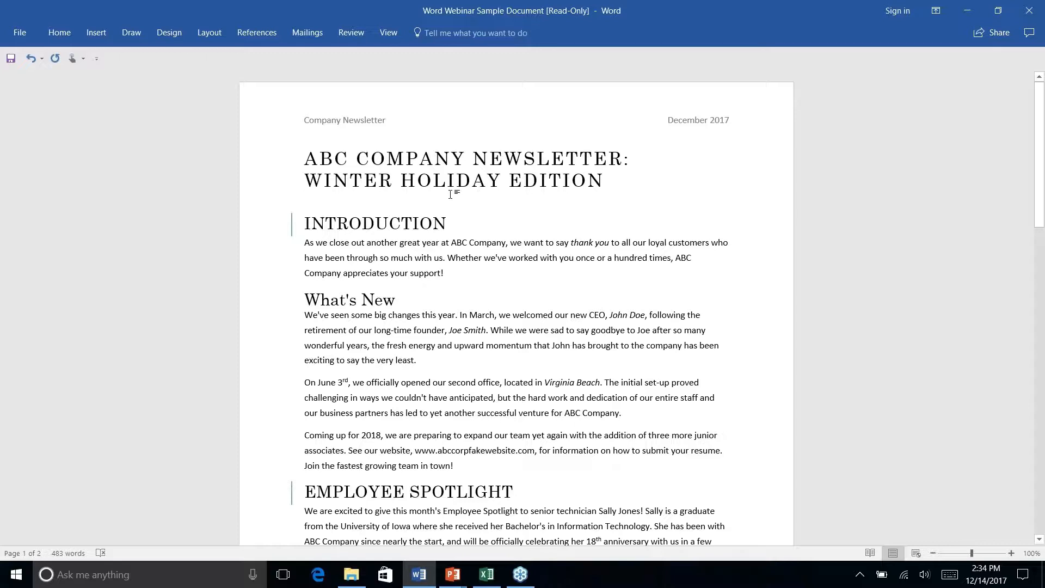
- Insert the built-in Automatic Table 1 table of contents on the empty line above the Introduction heading
left_click(305, 208)
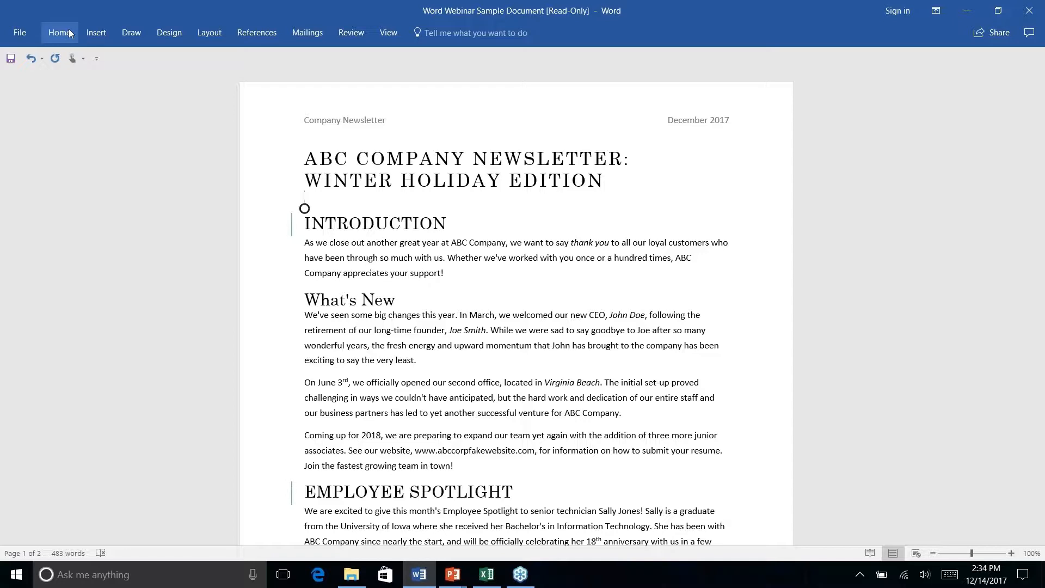
left_click(257, 33)
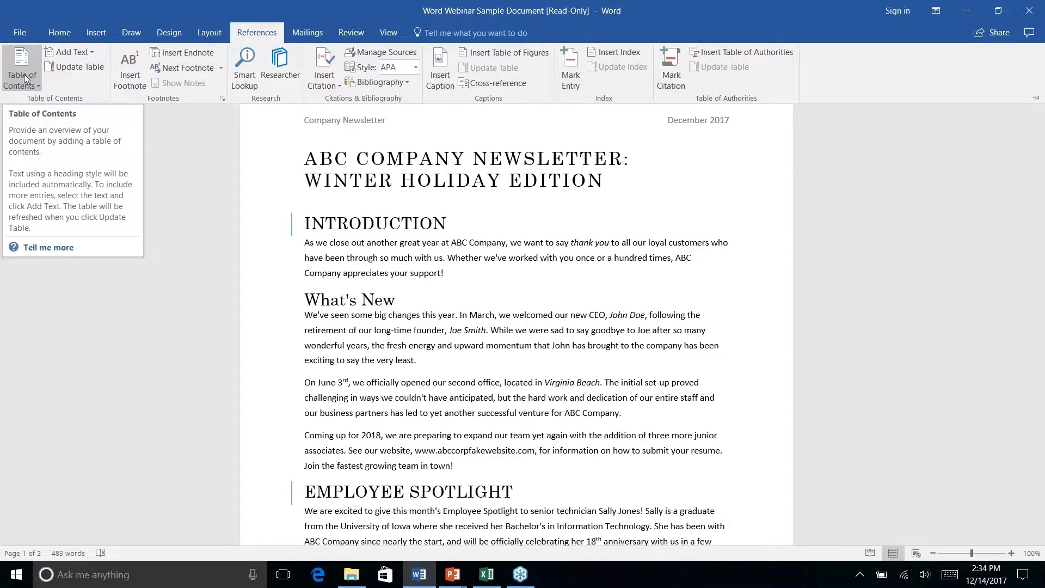
left_click(35, 88)
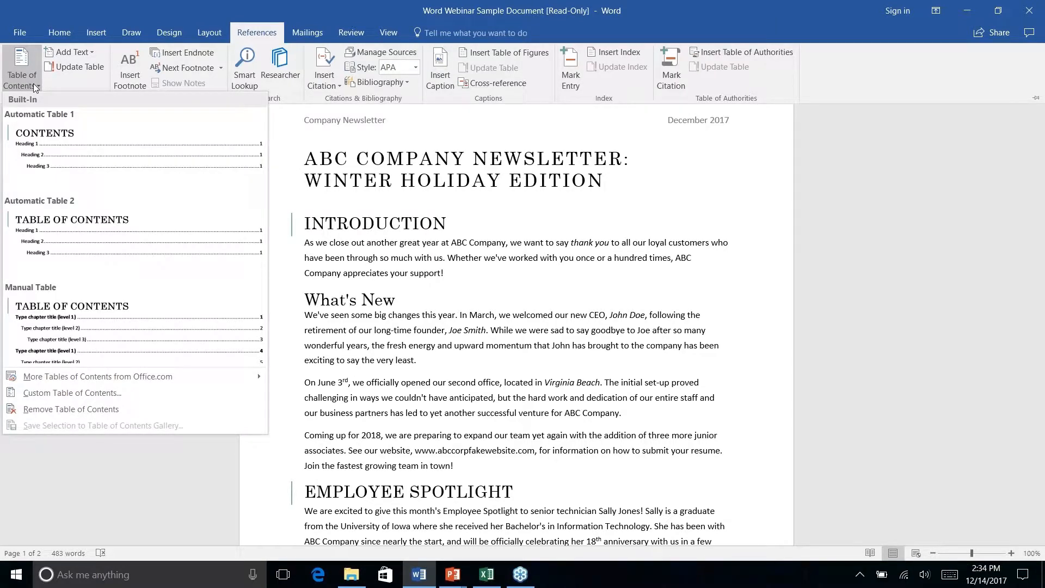
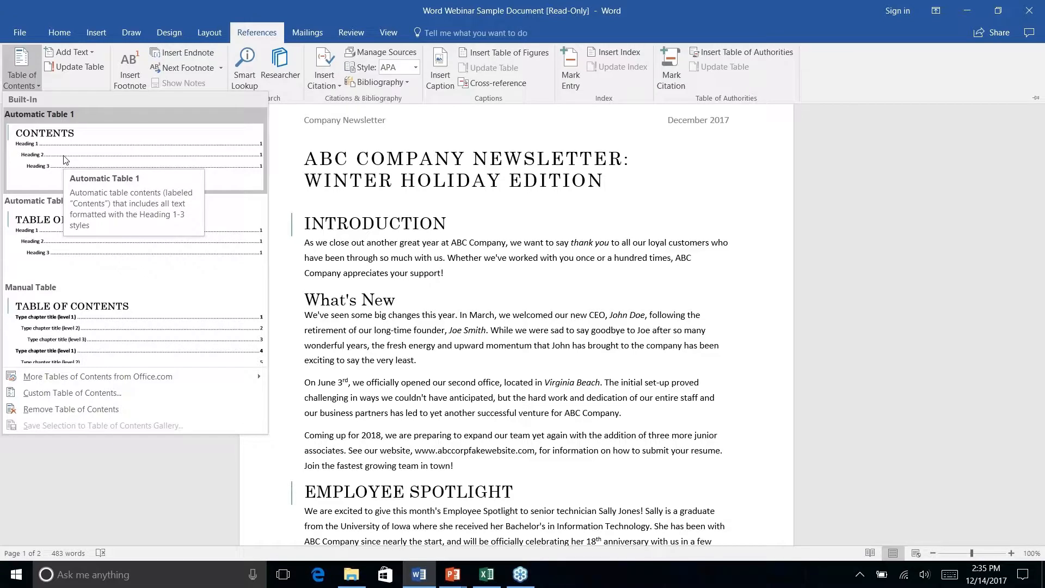
right_click(45, 159)
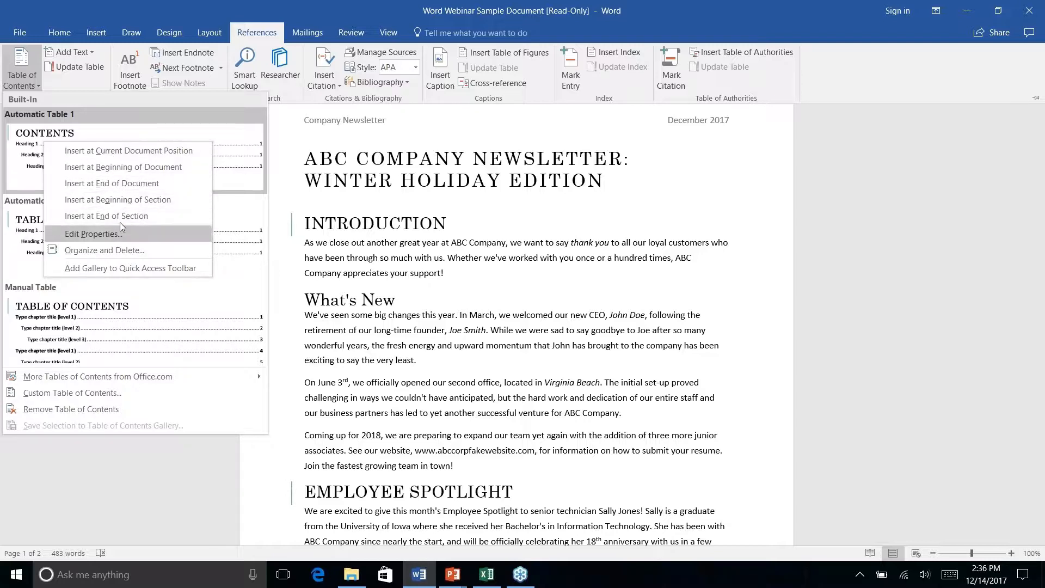
left_click(130, 127)
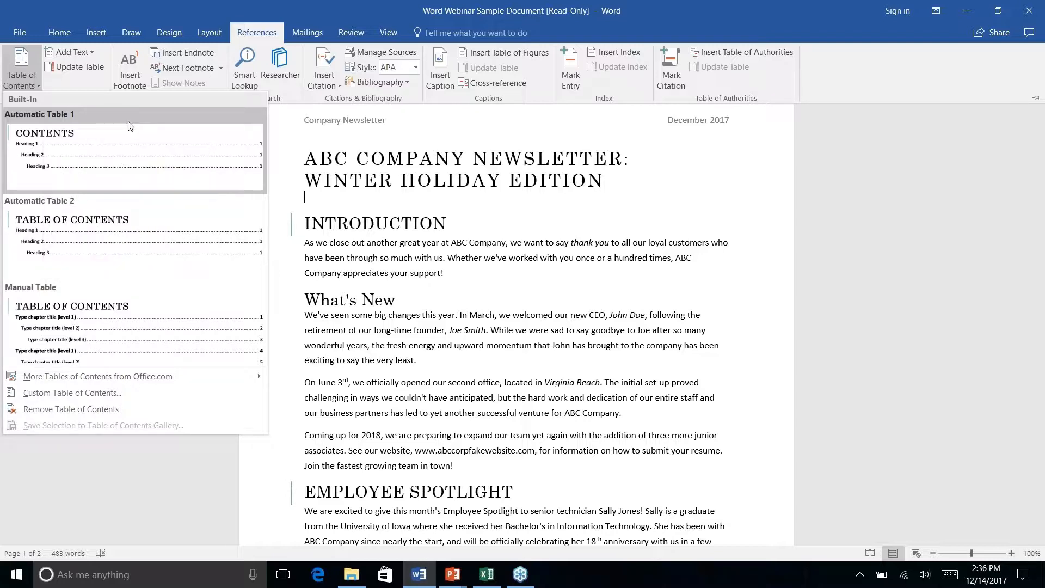
left_click(131, 127)
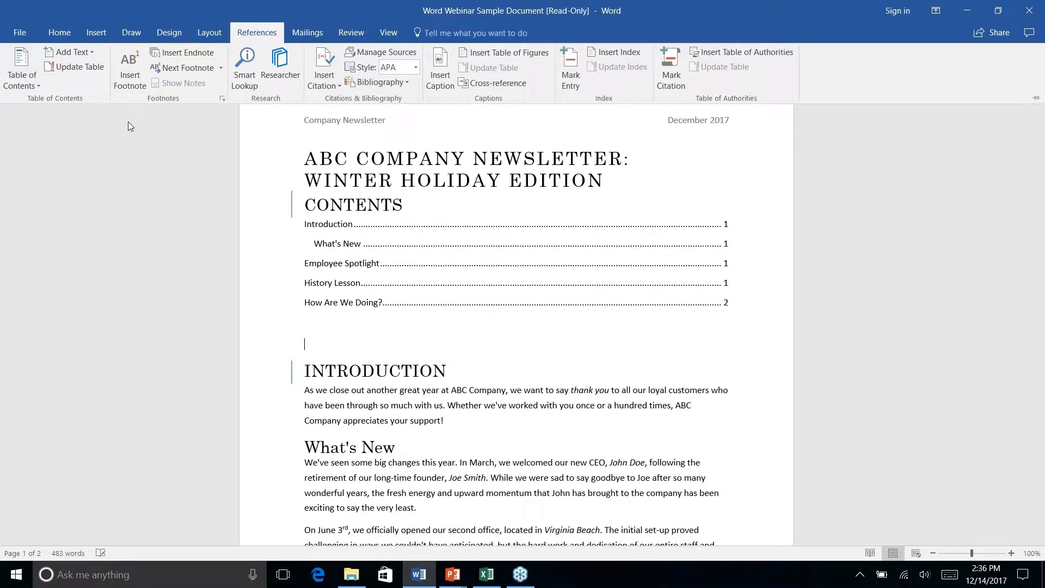
- Add an empty line between the newsletter title and the Contents heading
left_click(615, 279)
left_click(615, 181)
key("Return")
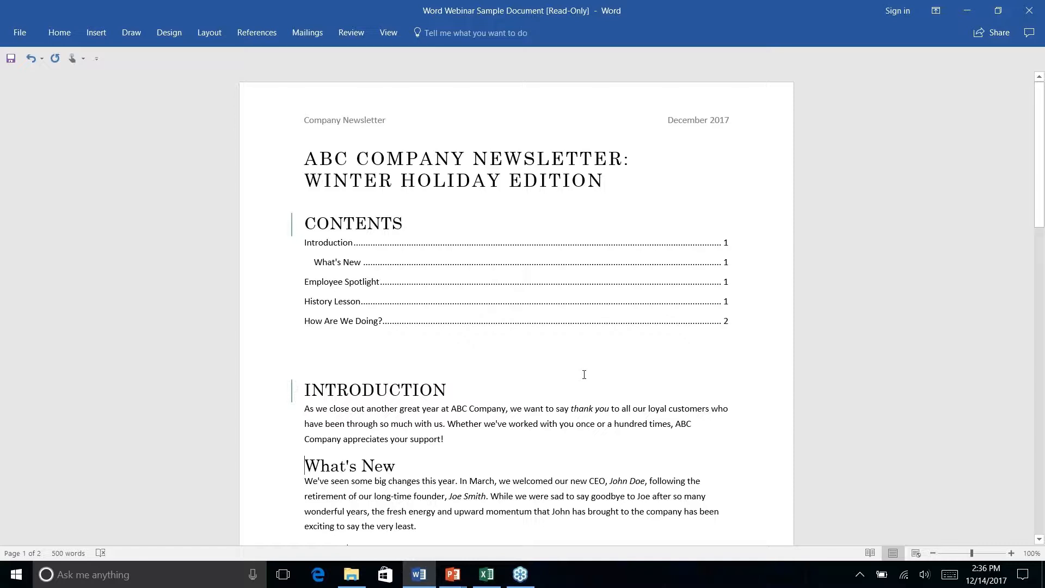
- Compare the table of contents with the document's headings and look at the Update Table option
scroll(583, 375, "down", 3)
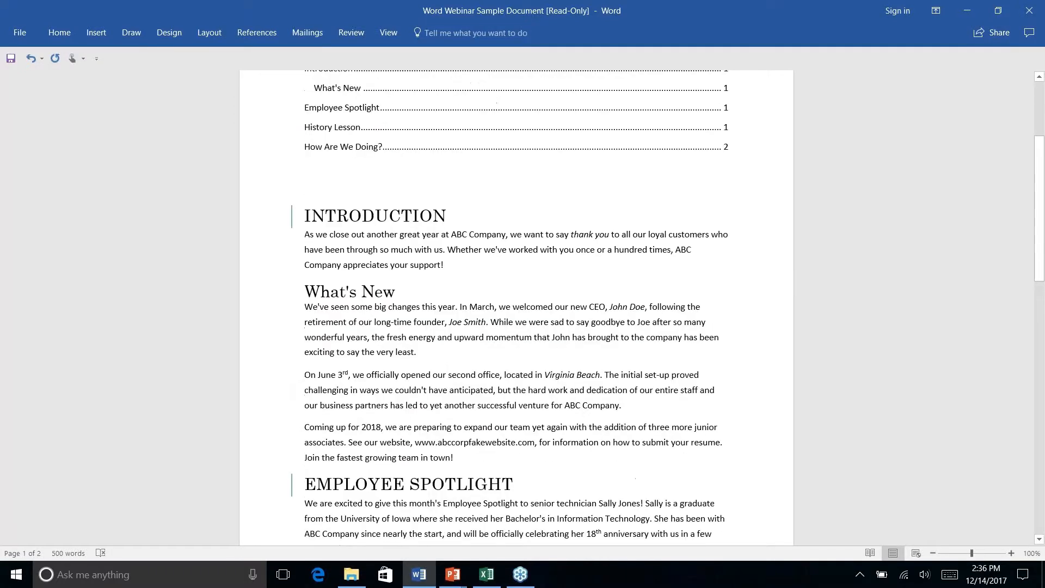
scroll(583, 376, "up", 3)
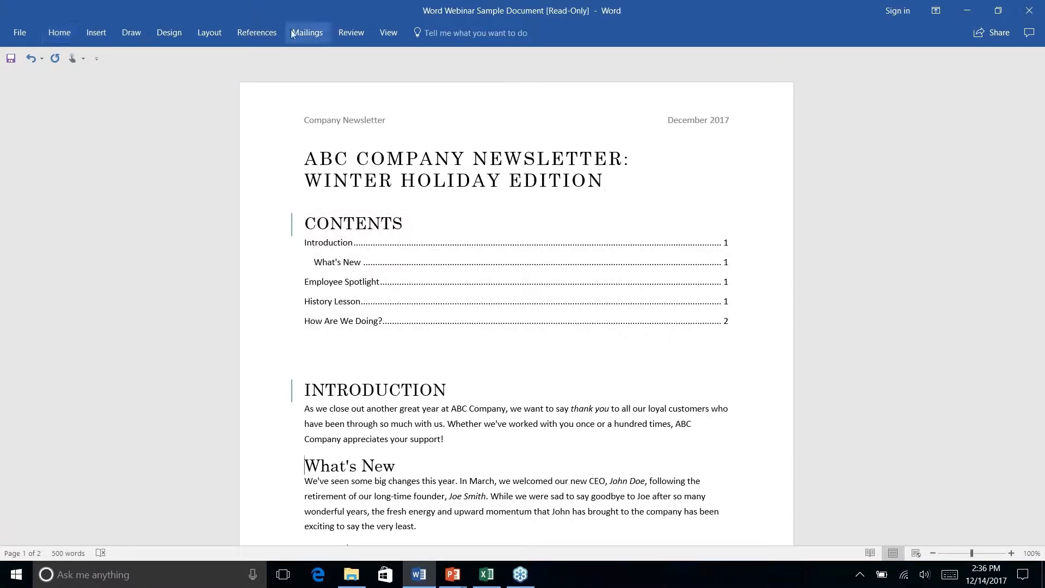
left_click(258, 34)
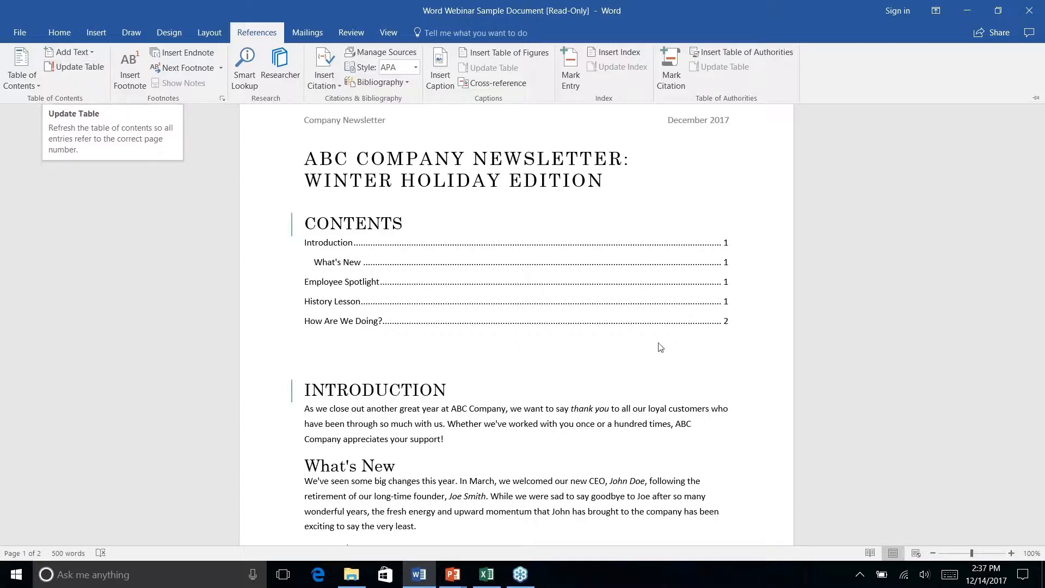
key("ctrl+F1")
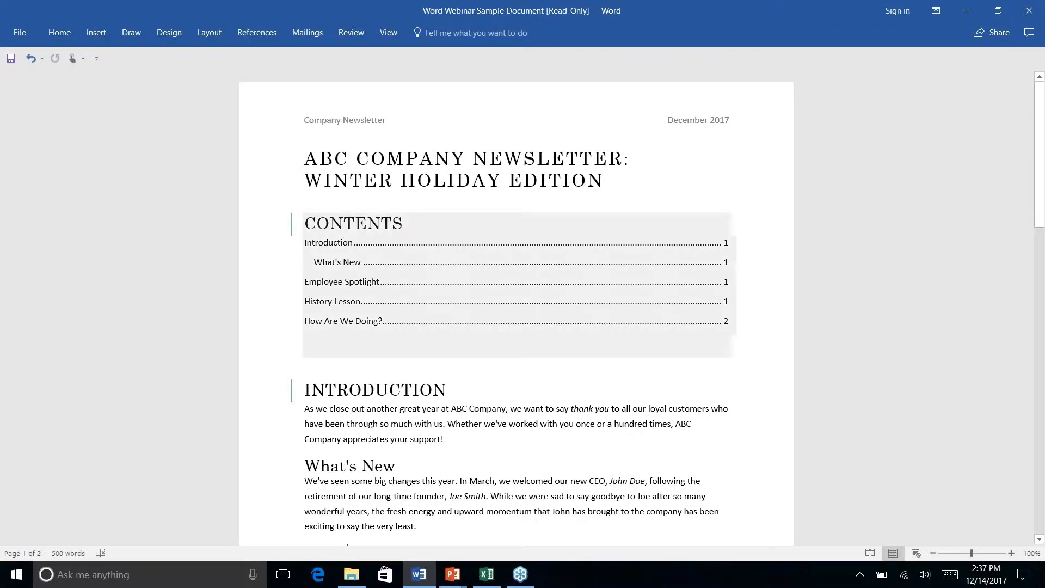
left_click(533, 329)
left_click(543, 371)
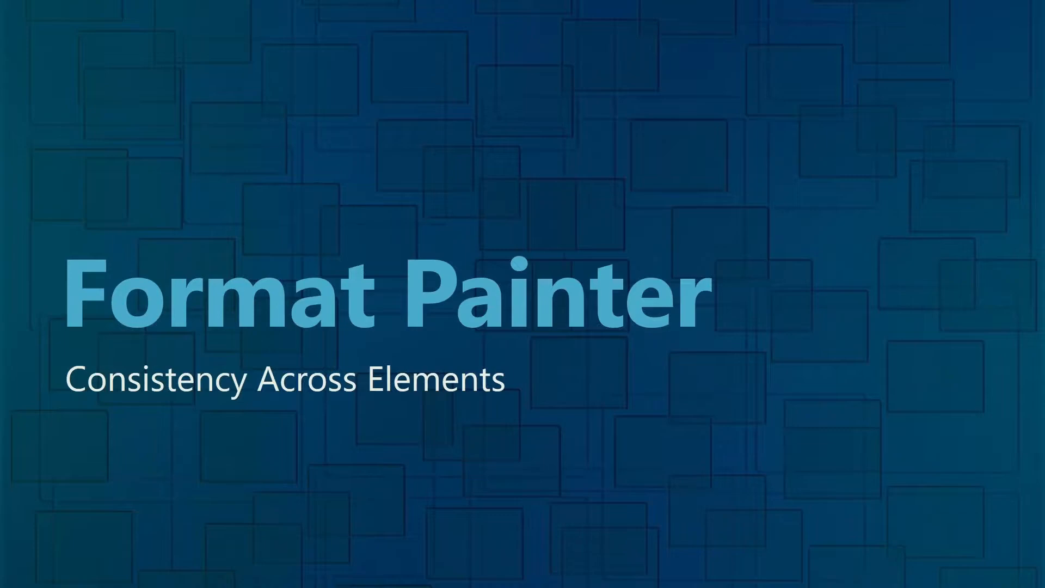
- Draw a rounded rectangle about 1.37" high and 1.77" wide over the company address block at the end of page 2
key("alt+Tab")
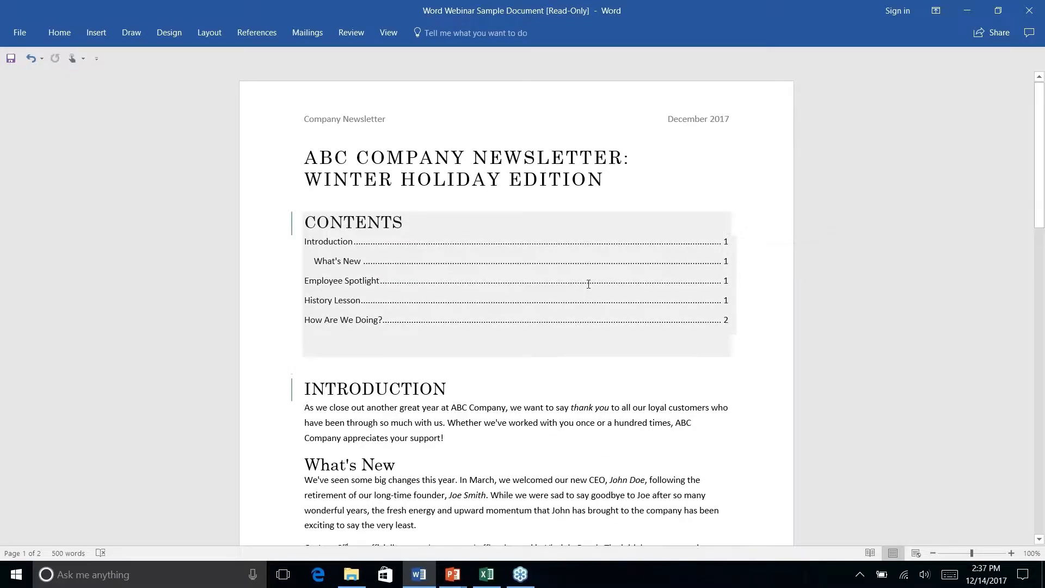
scroll(588, 283, "down", 3)
scroll(588, 284, "down", 20)
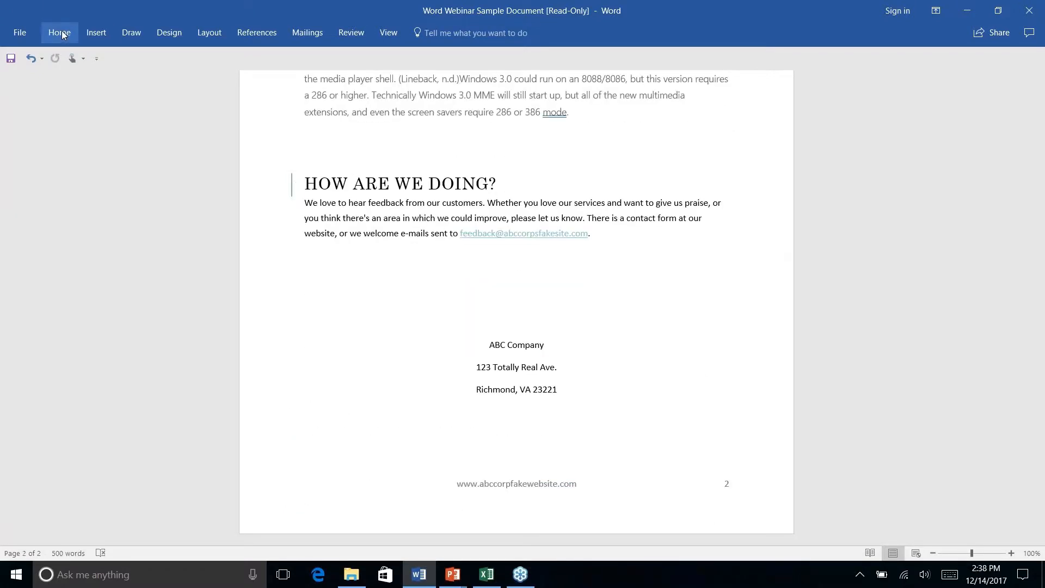
left_click(99, 34)
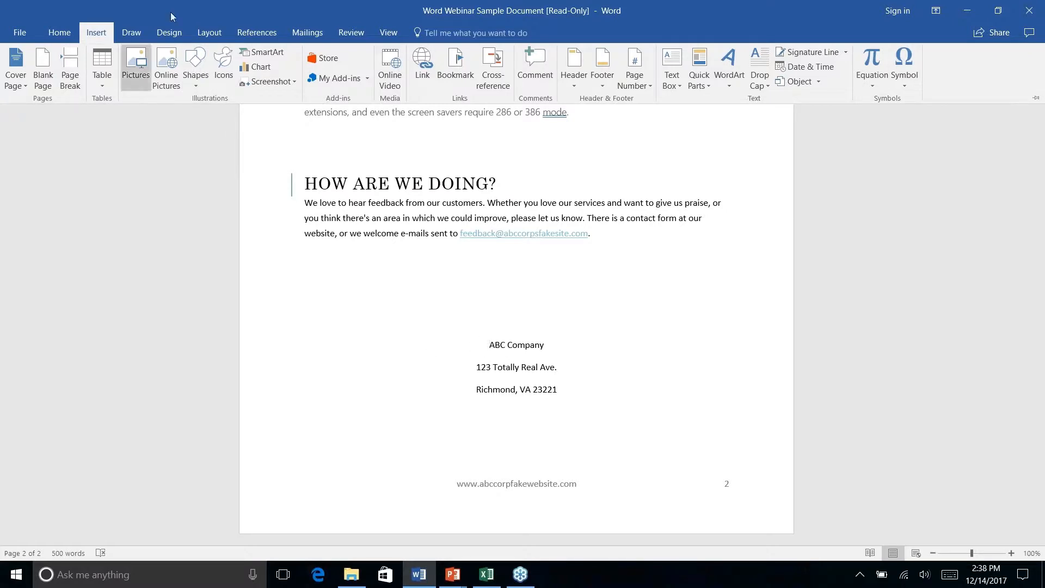
right_click(197, 85)
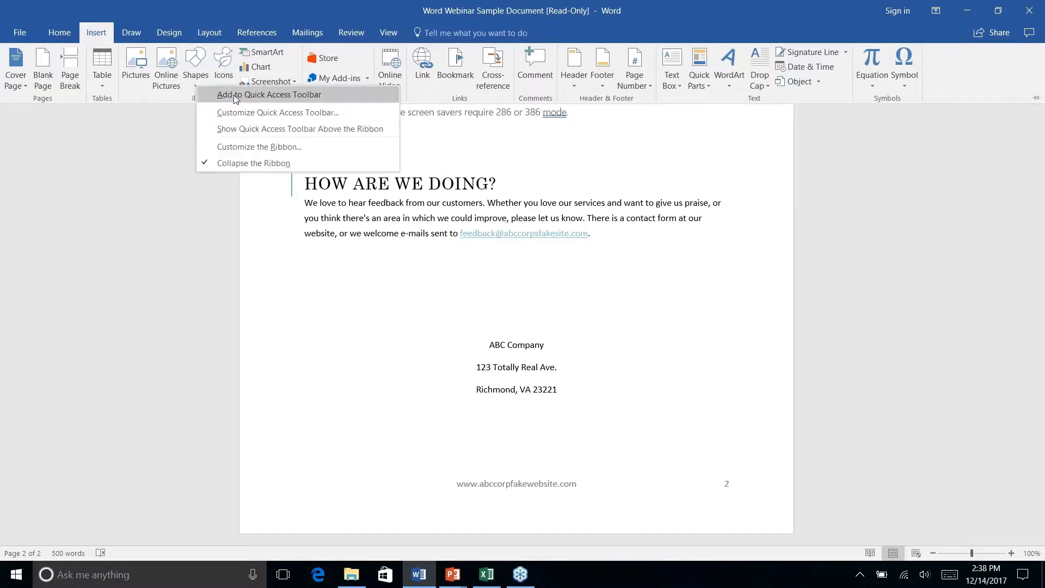
left_click(196, 61)
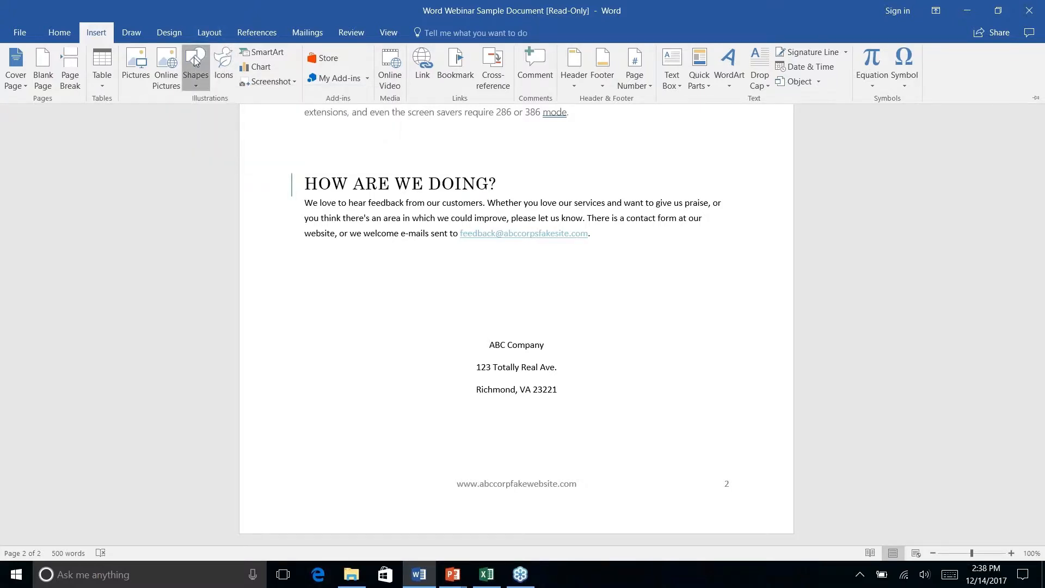
left_click(259, 113)
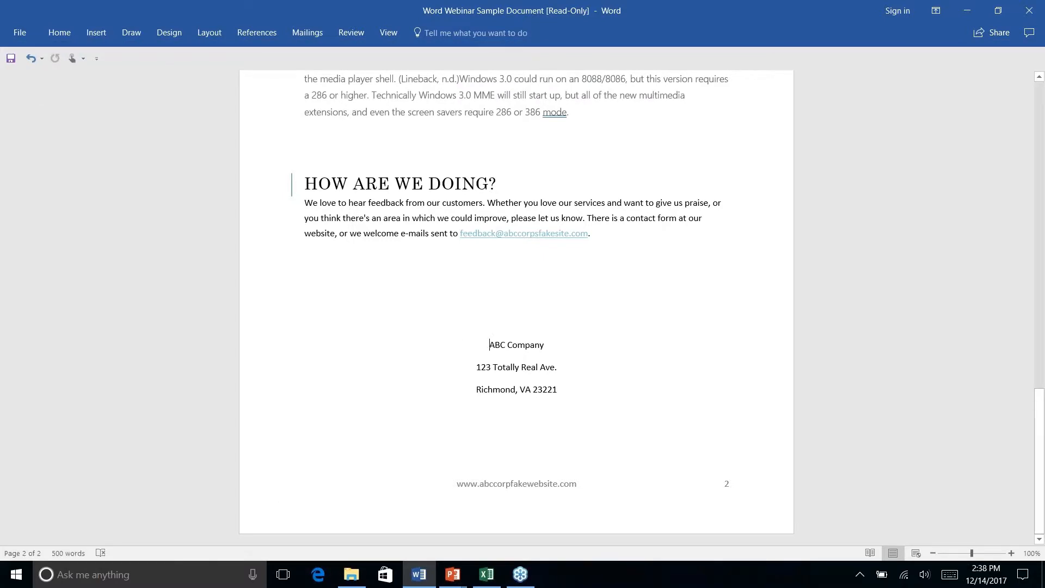
left_click(117, 28)
left_click(96, 33)
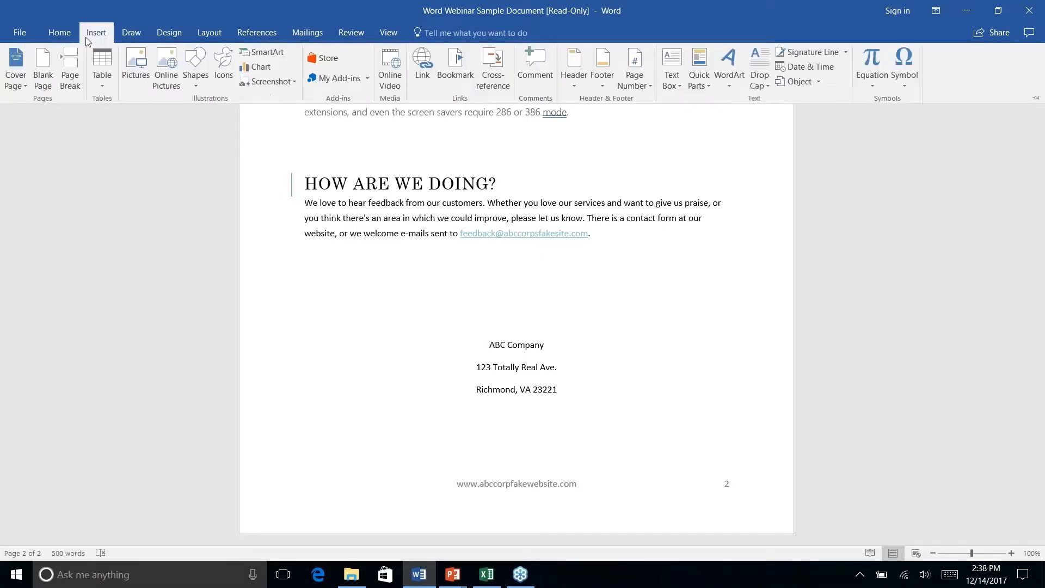
left_click(205, 86)
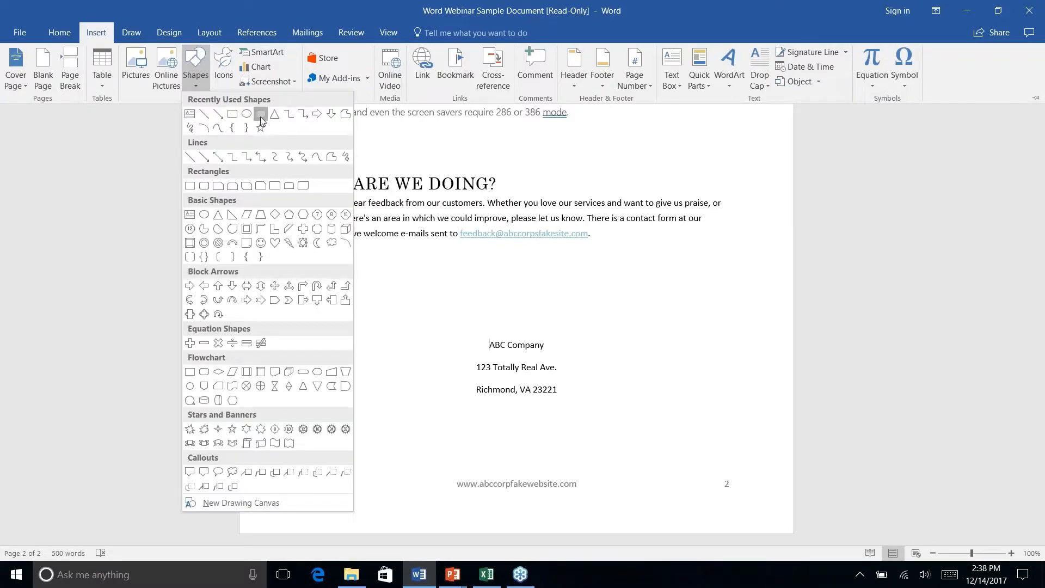
left_click(248, 114)
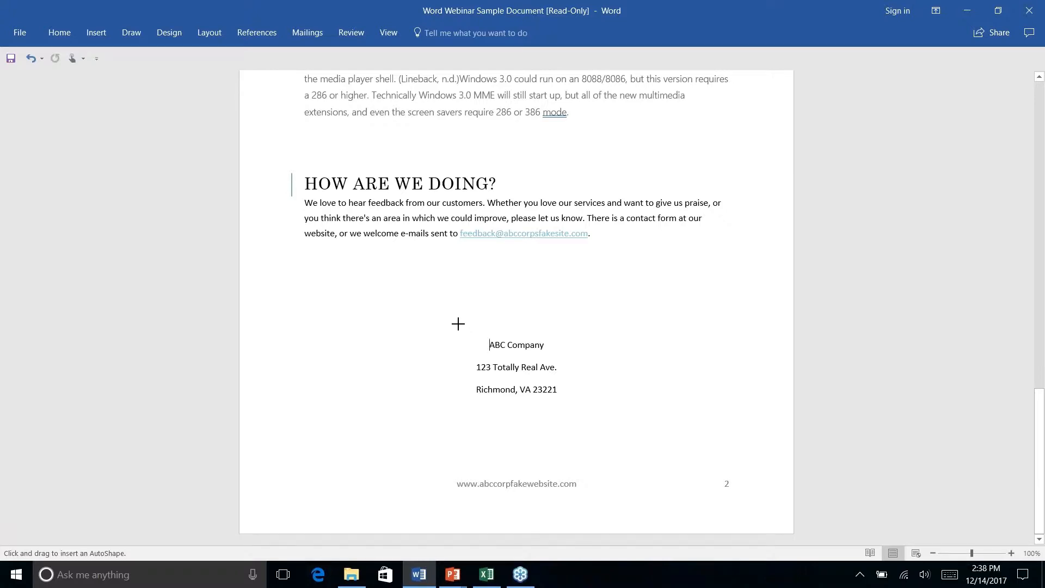
left_click_drag(457, 324, 574, 414)
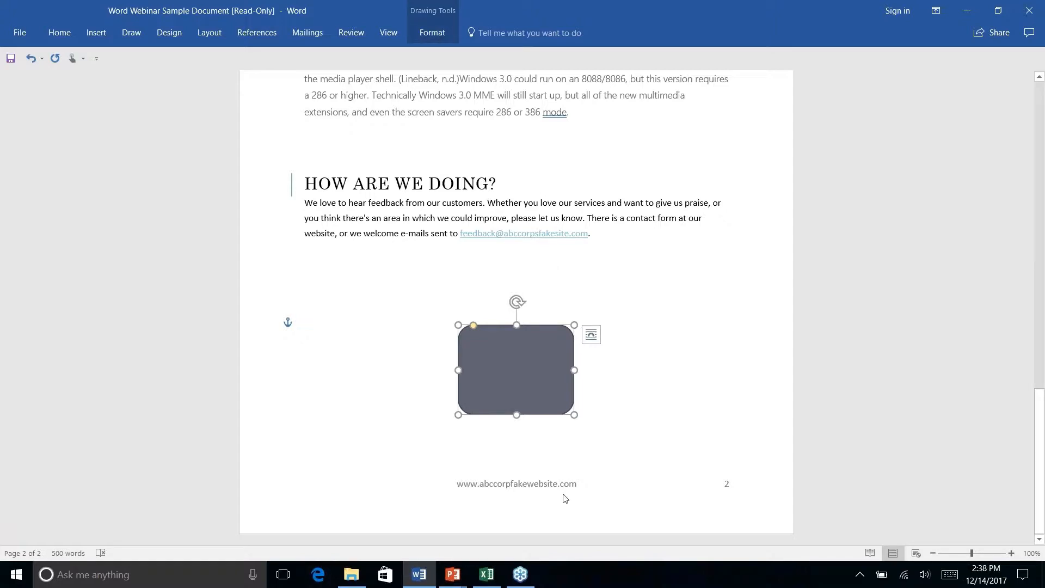
- Send the rounded rectangle behind the company address text at the end of page 2
left_click(433, 35)
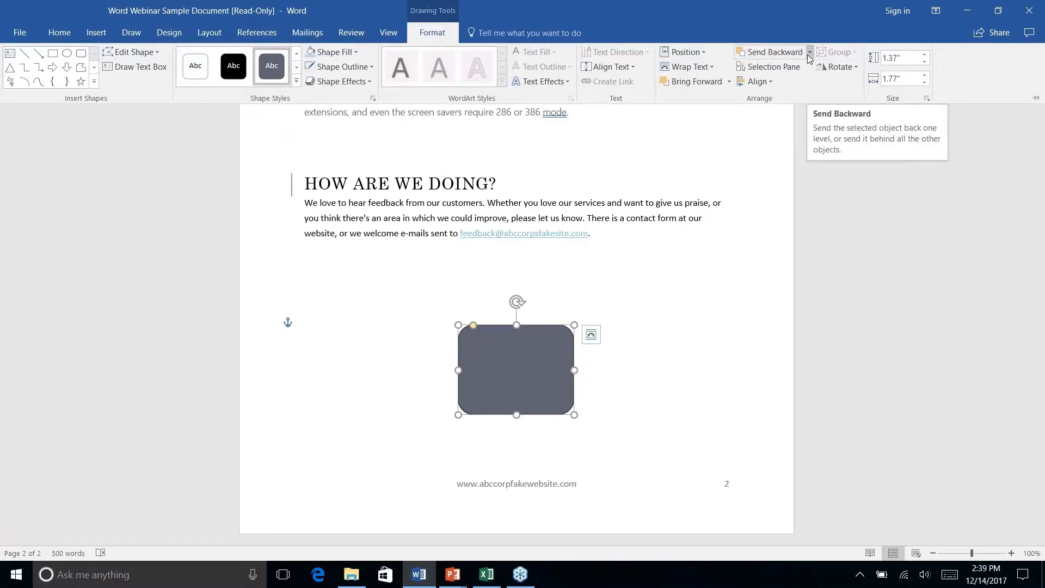
left_click(809, 54)
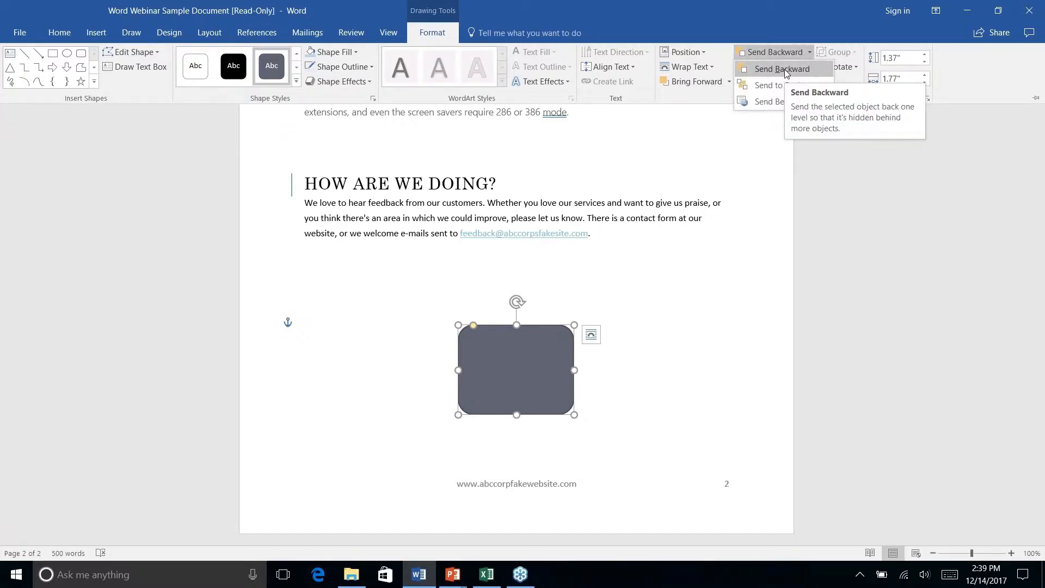
right_click(782, 103)
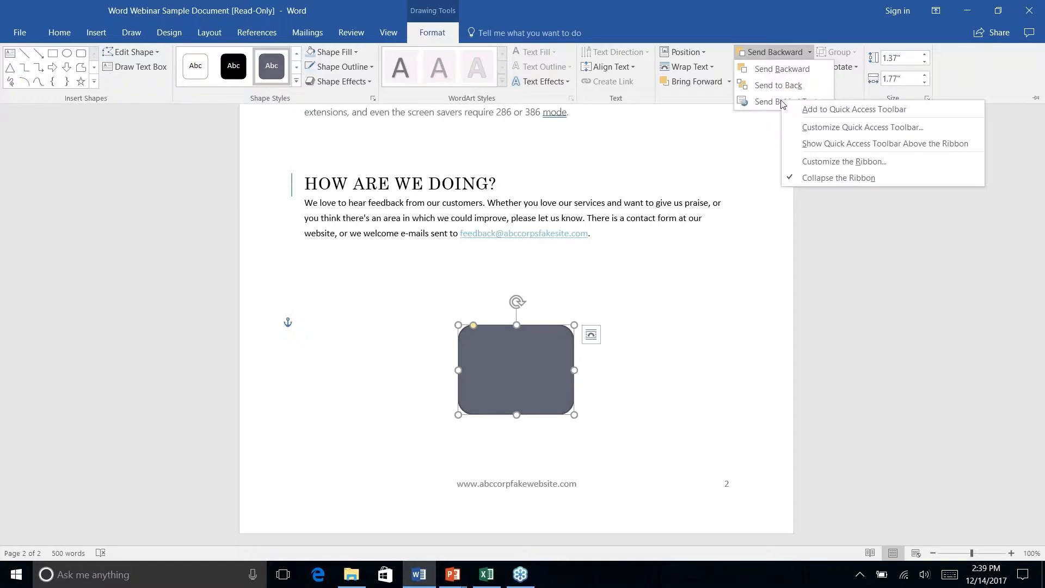
left_click(774, 102)
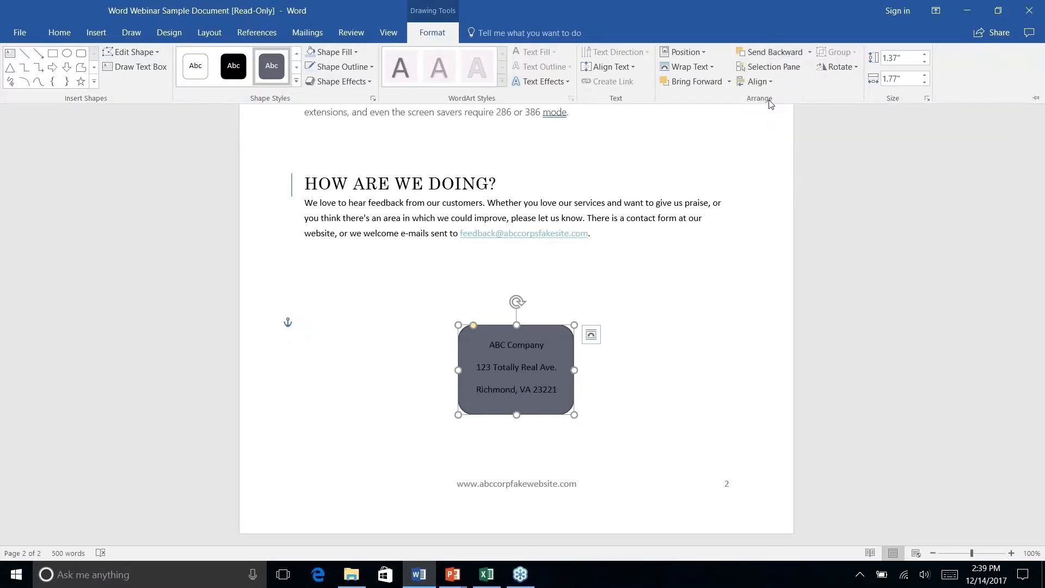
right_click(626, 389)
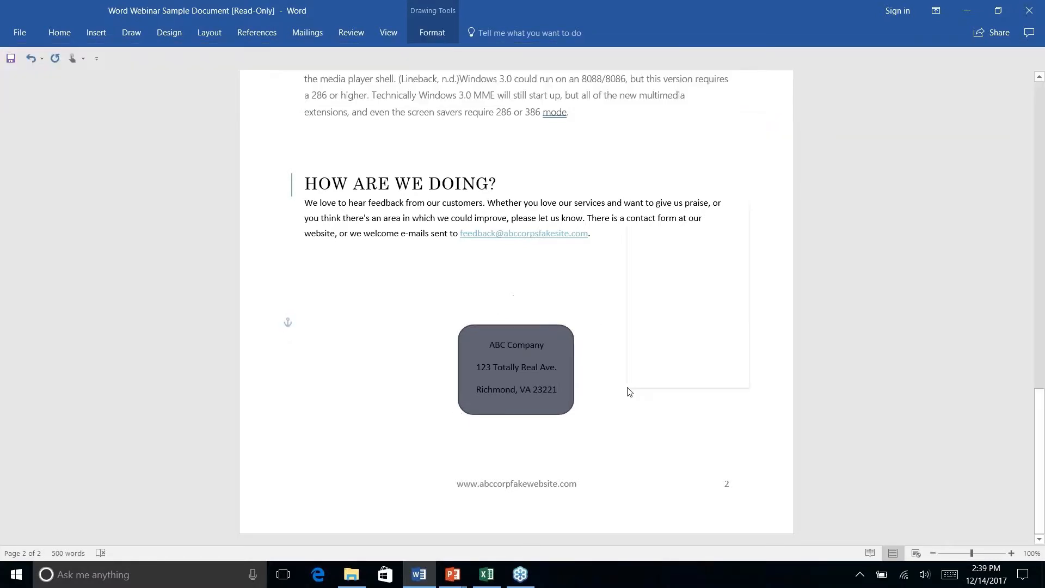
left_click(551, 341)
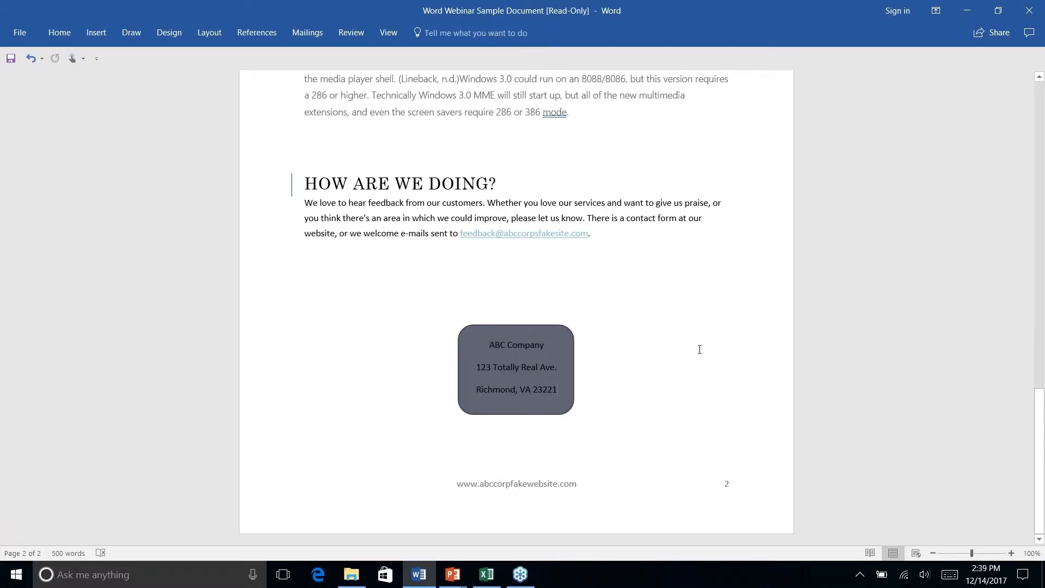
- Apply the light teal theme shape style from the fourth row of Theme Styles to the rounded rectangle behind the address
left_click(560, 354)
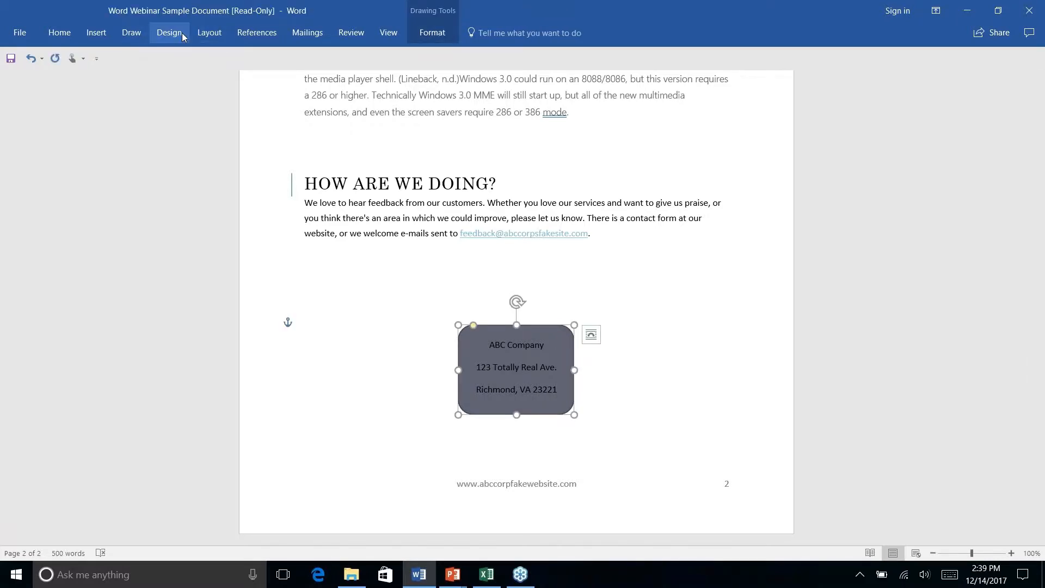
left_click(96, 34)
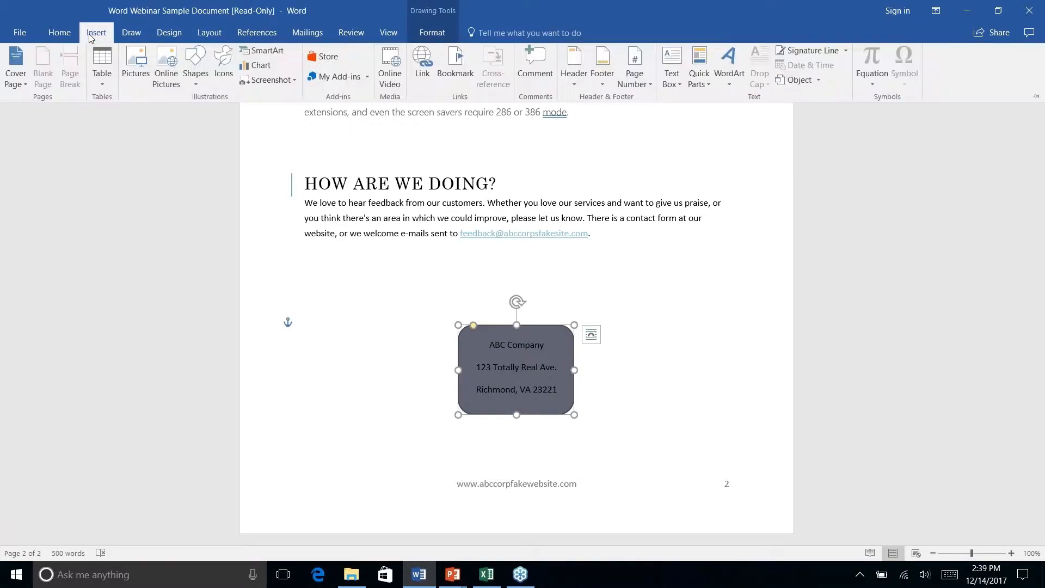
left_click(60, 34)
left_click(432, 32)
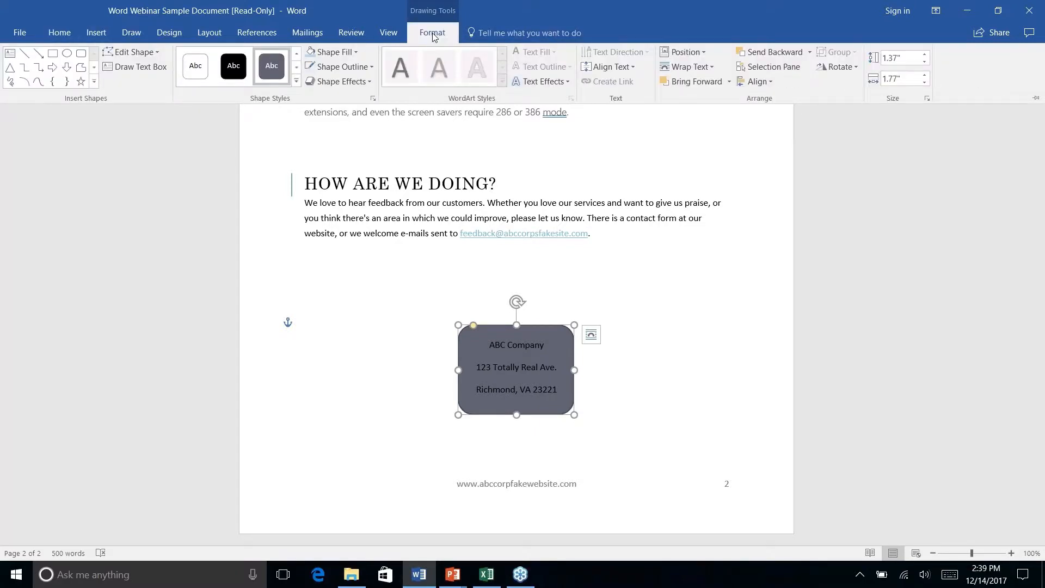
left_click(296, 81)
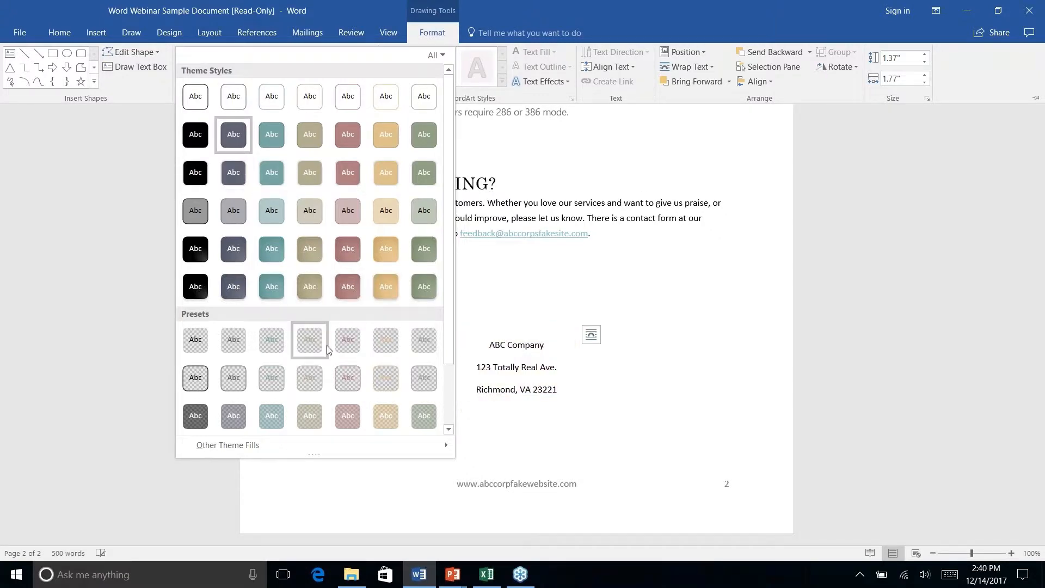
scroll(389, 303, "down", 2)
scroll(389, 303, "up", 2)
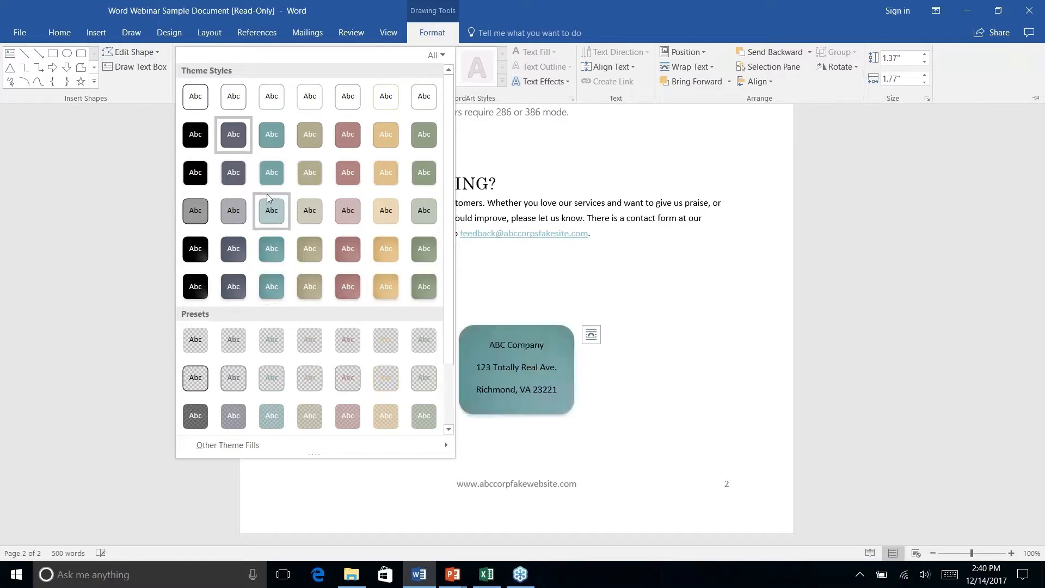
right_click(271, 213)
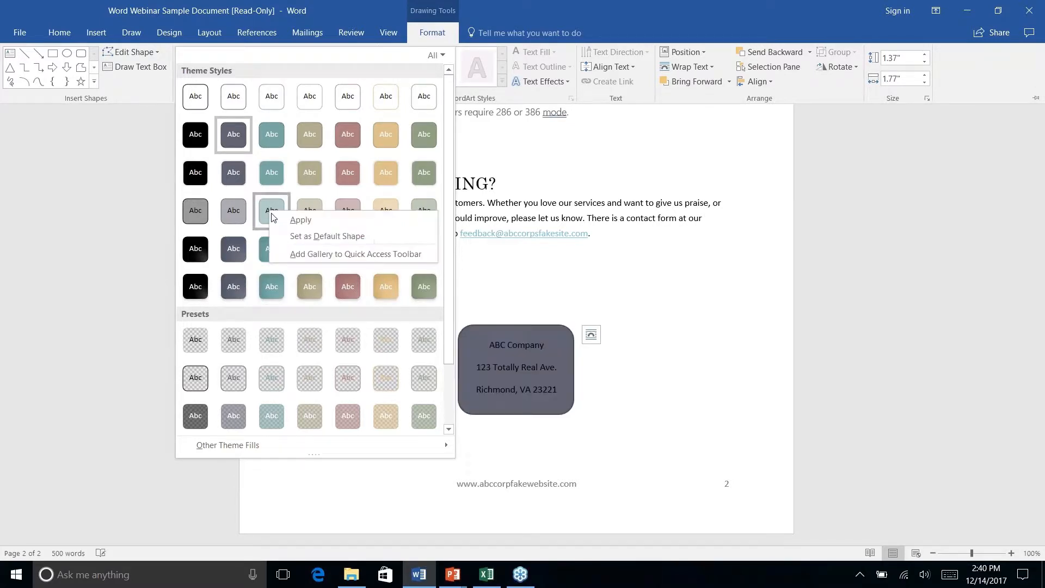
left_click(267, 210)
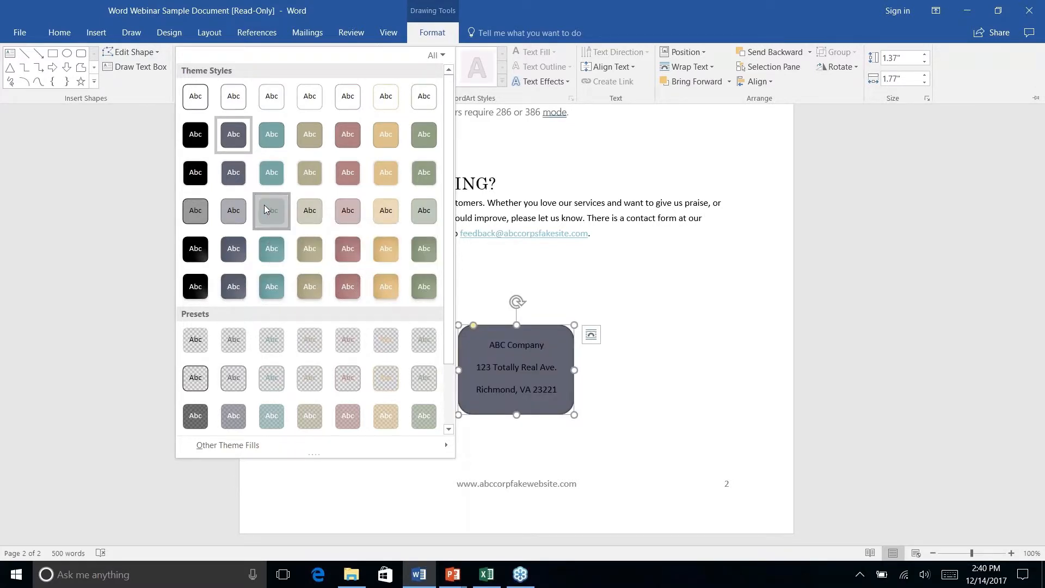
left_click(268, 210)
right_click(615, 399)
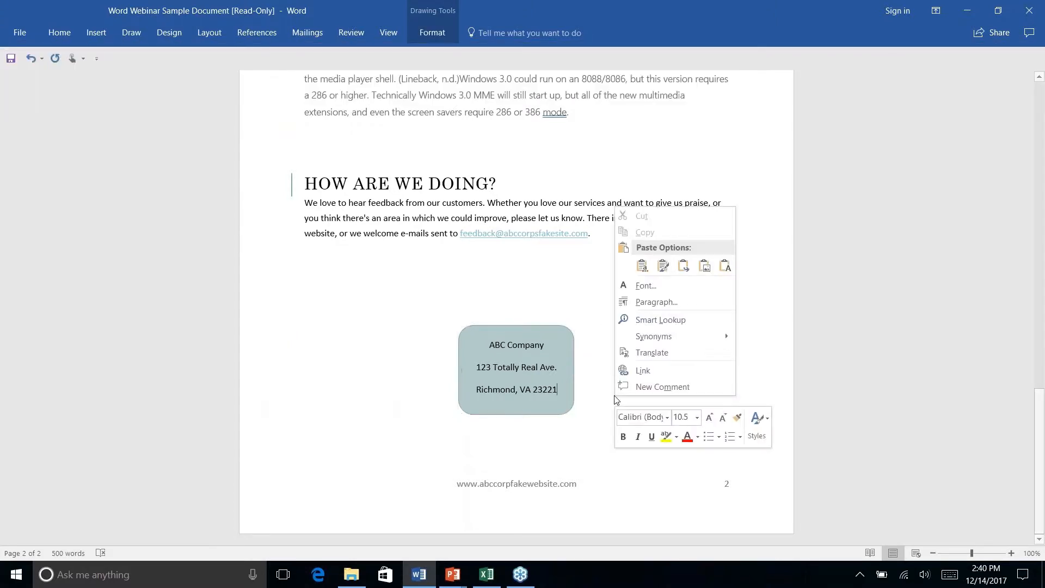
key("Escape")
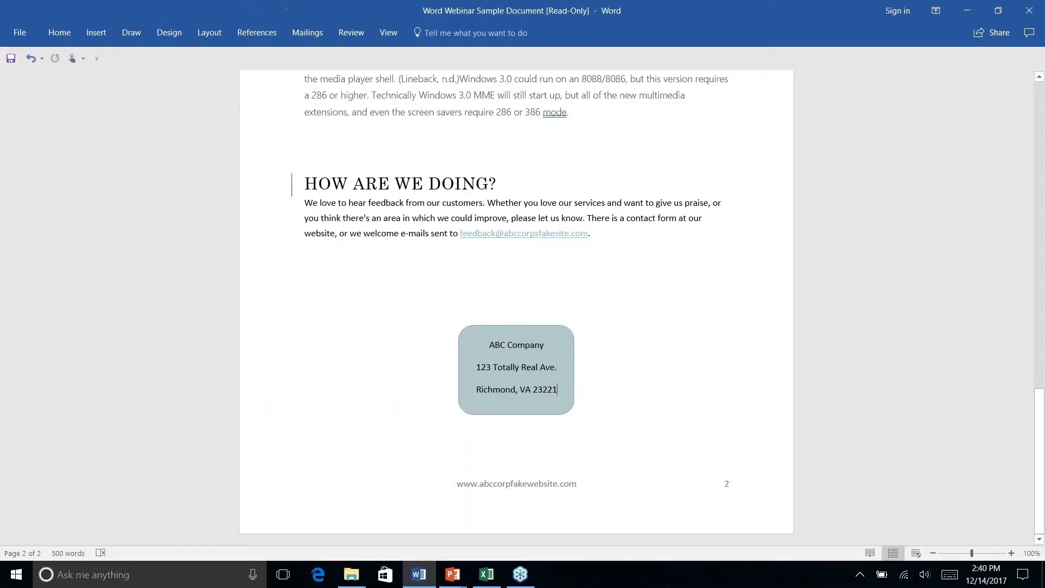
- Give the address block's rounded rectangle an outline in the darkest teal theme colour with a weight of 2¼ pt
left_click(556, 340)
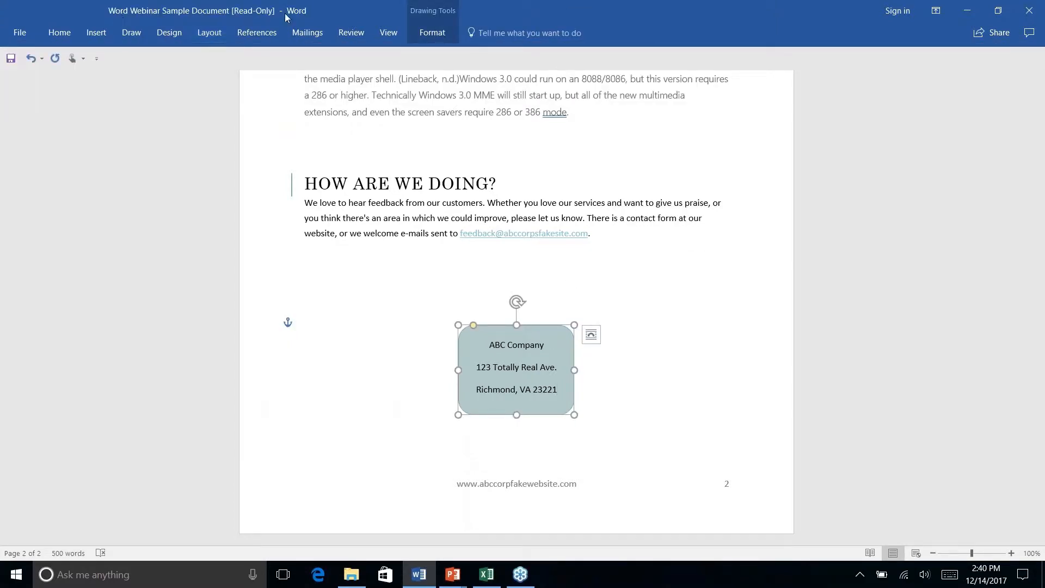
left_click(416, 35)
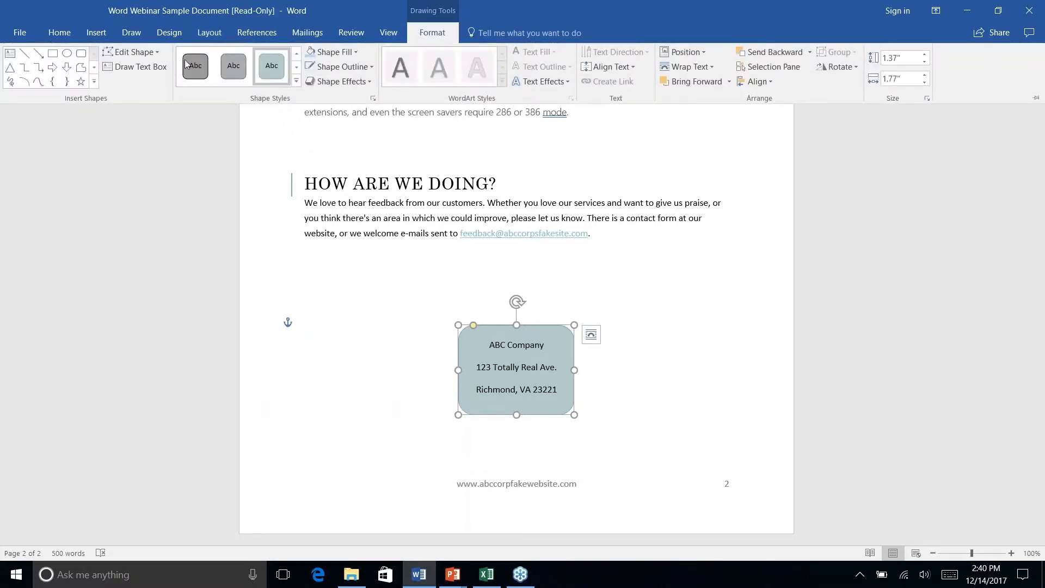
left_click(360, 67)
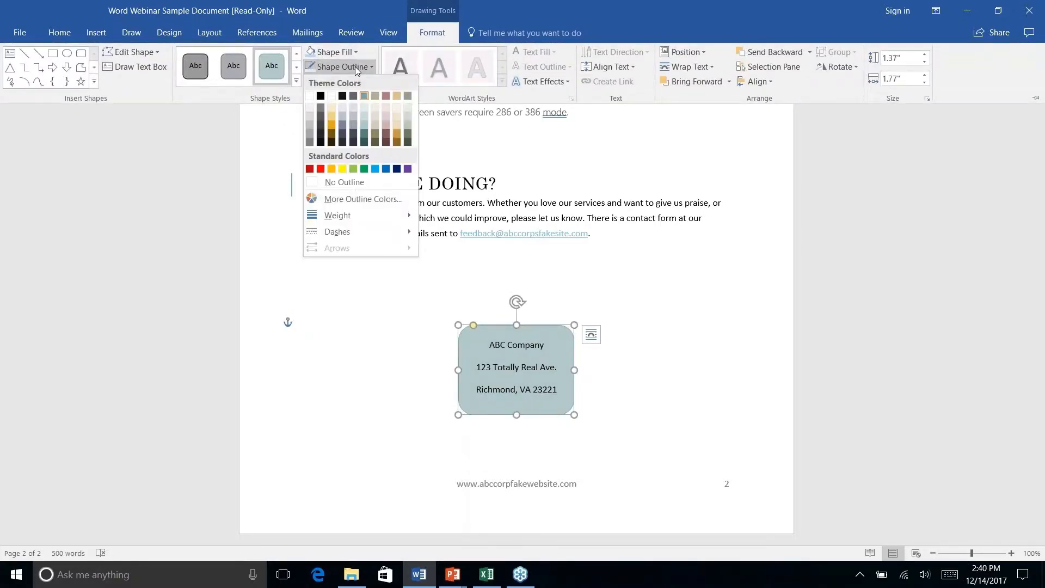
left_click(364, 143)
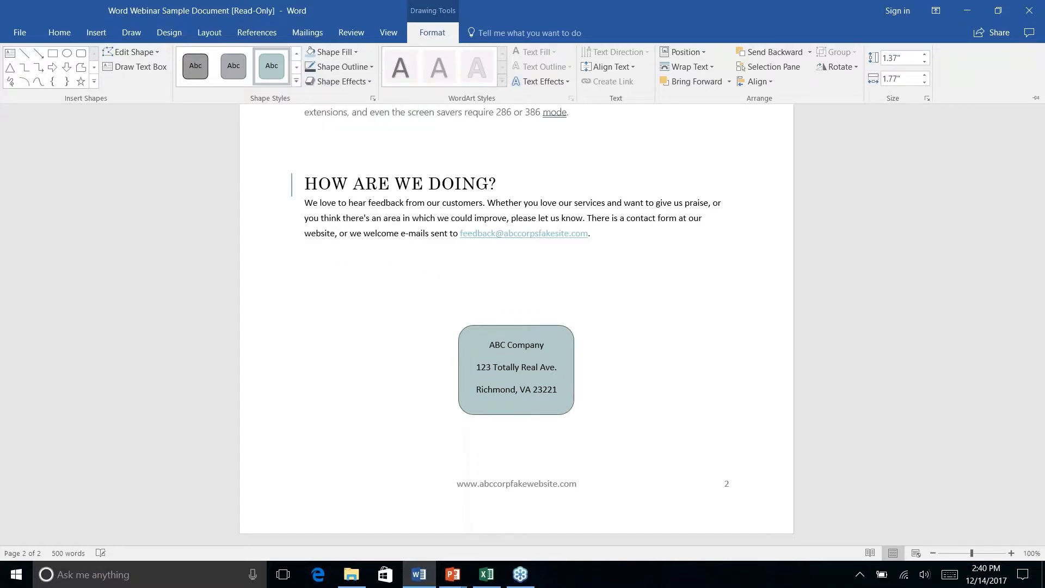
left_click(373, 68)
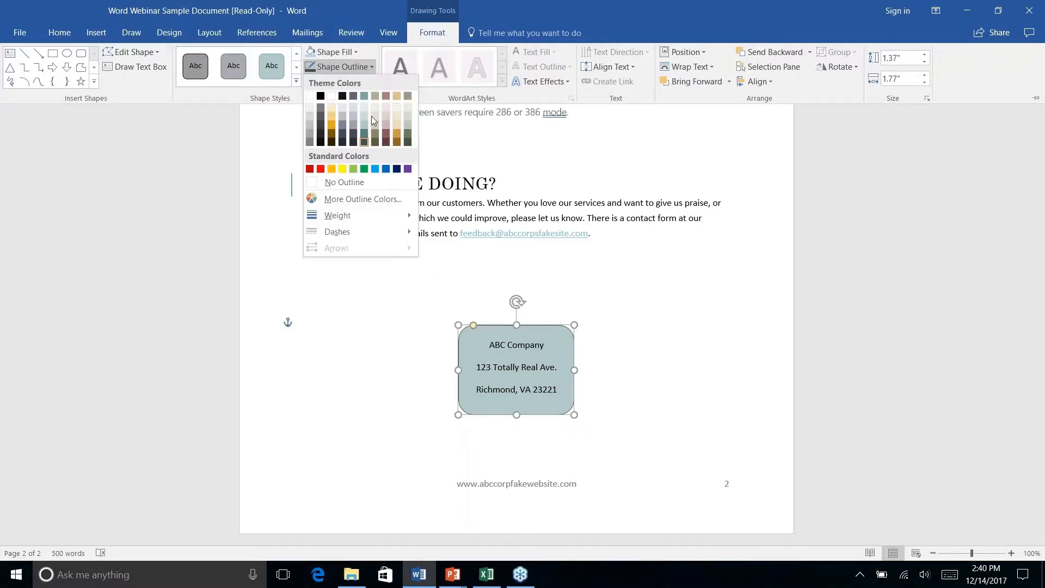
mouse_move(381, 215)
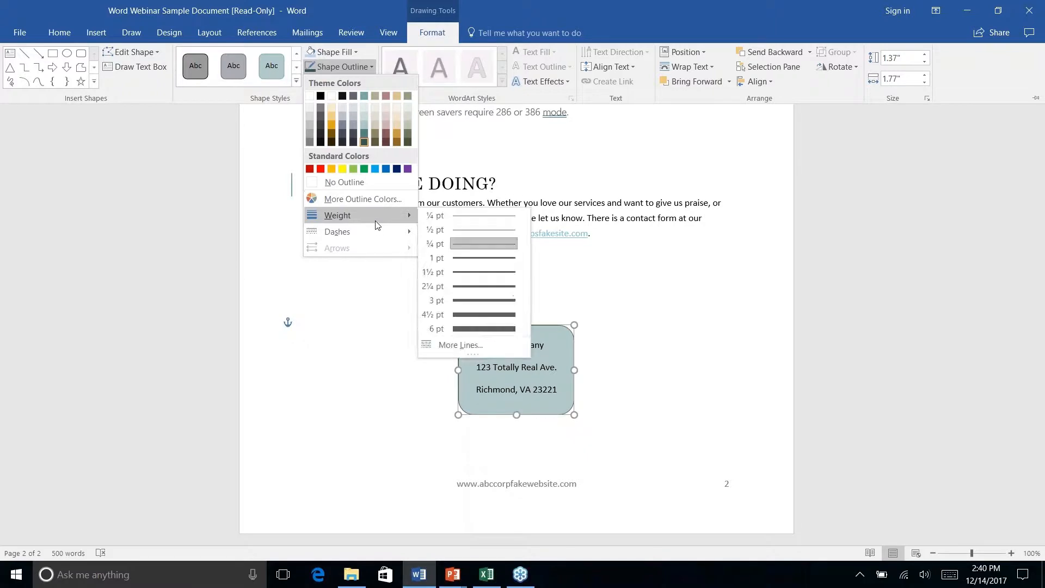
left_click(465, 286)
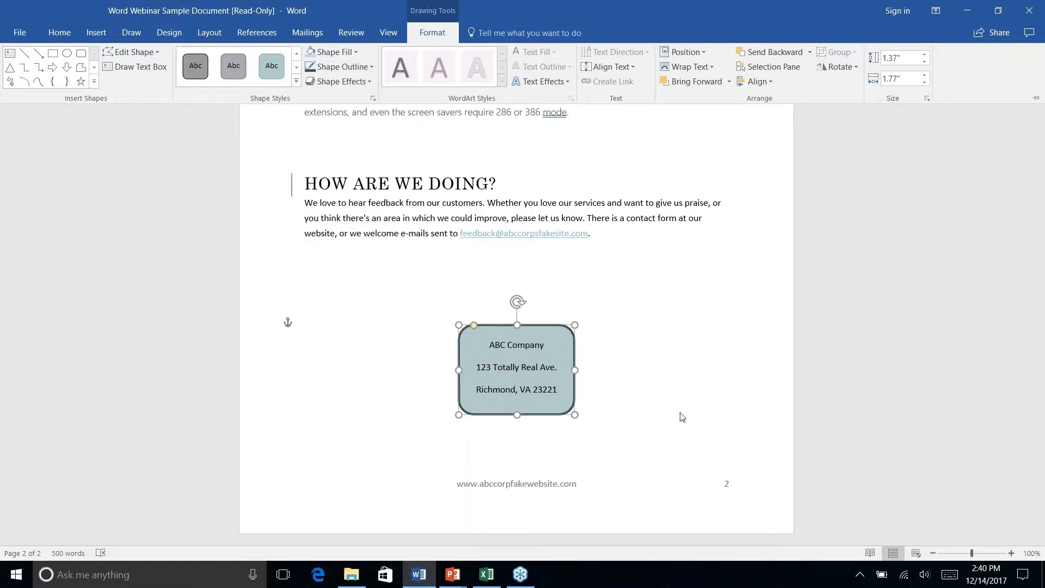
left_click(682, 418)
left_click(632, 394)
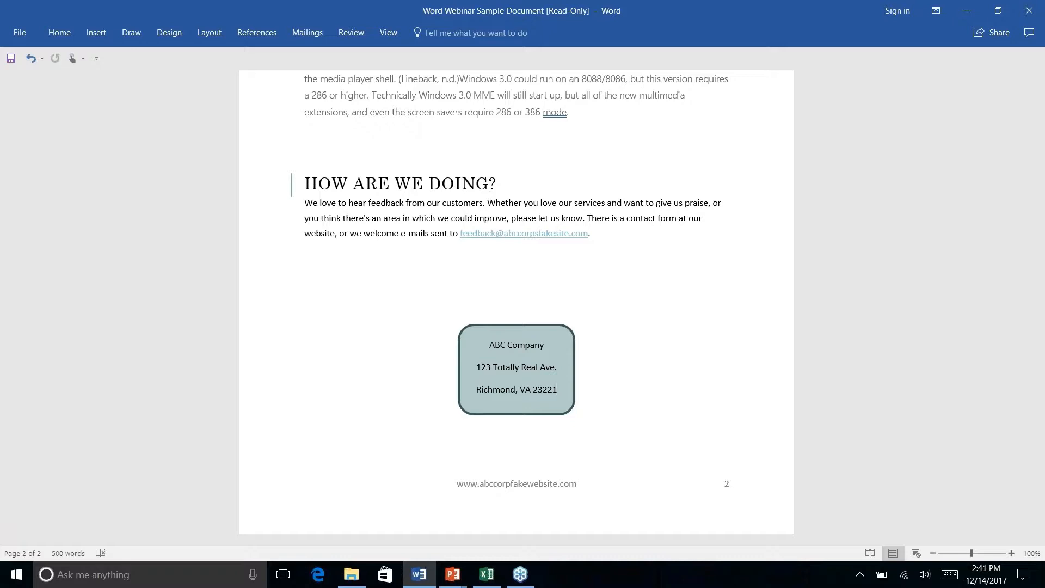
- Draw a rounded rectangle about 0.42" high and 3.14" wide over the History Lesson heading
scroll(516, 304, "up", 7)
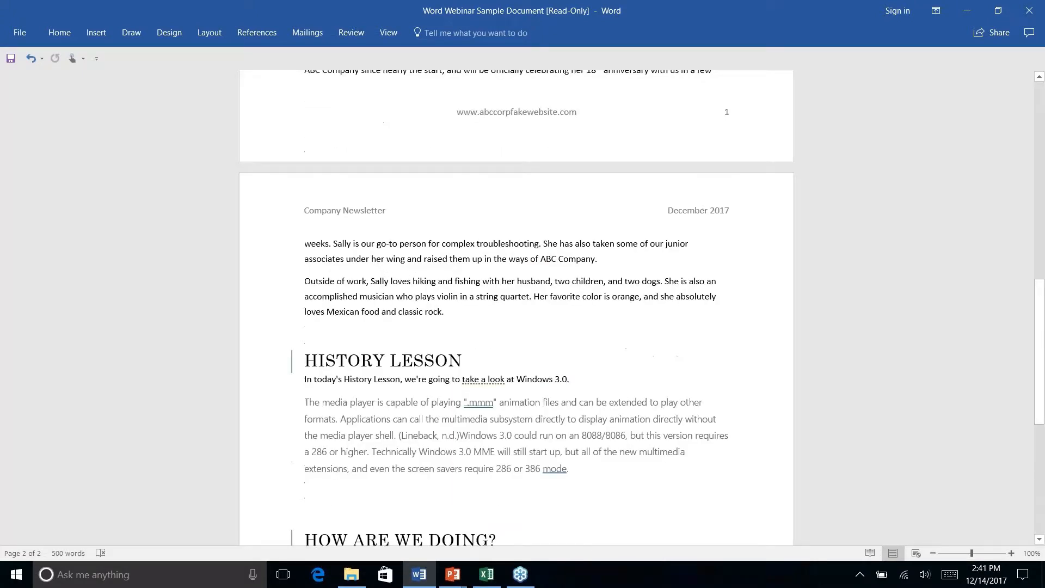
scroll(516, 305, "up", 5)
scroll(516, 305, "down", 7)
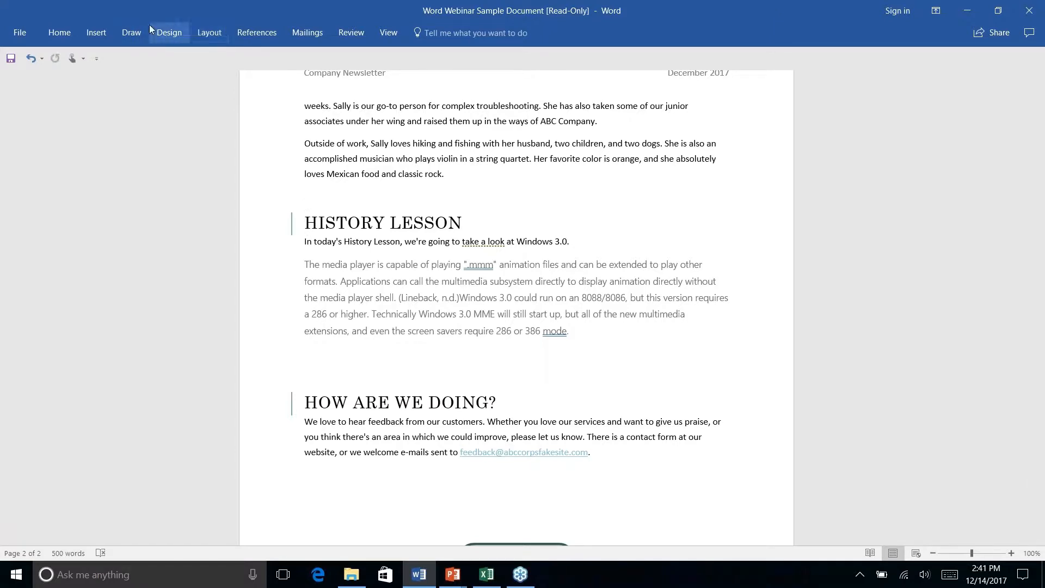
left_click(98, 34)
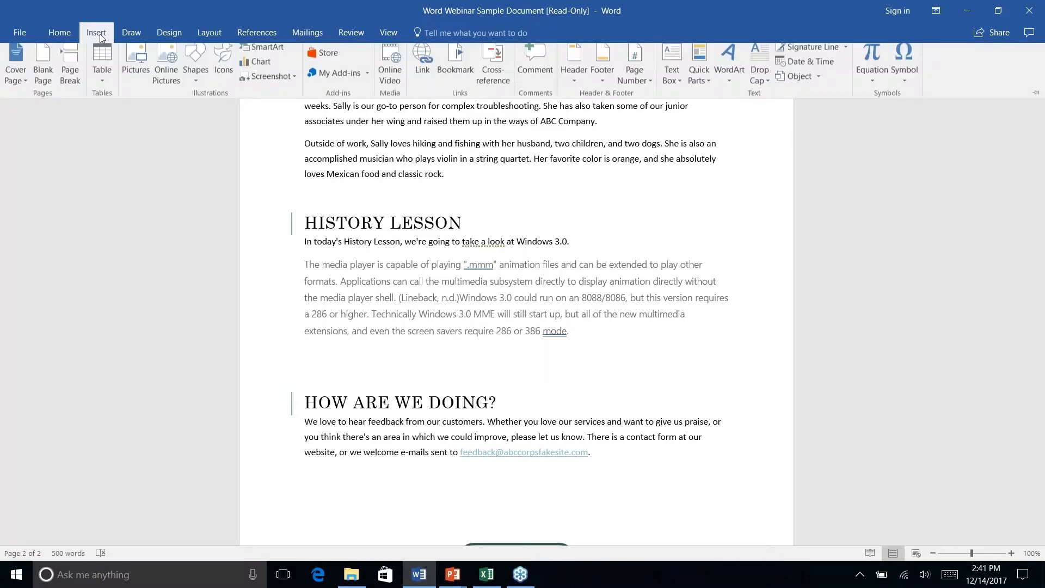
left_click(194, 82)
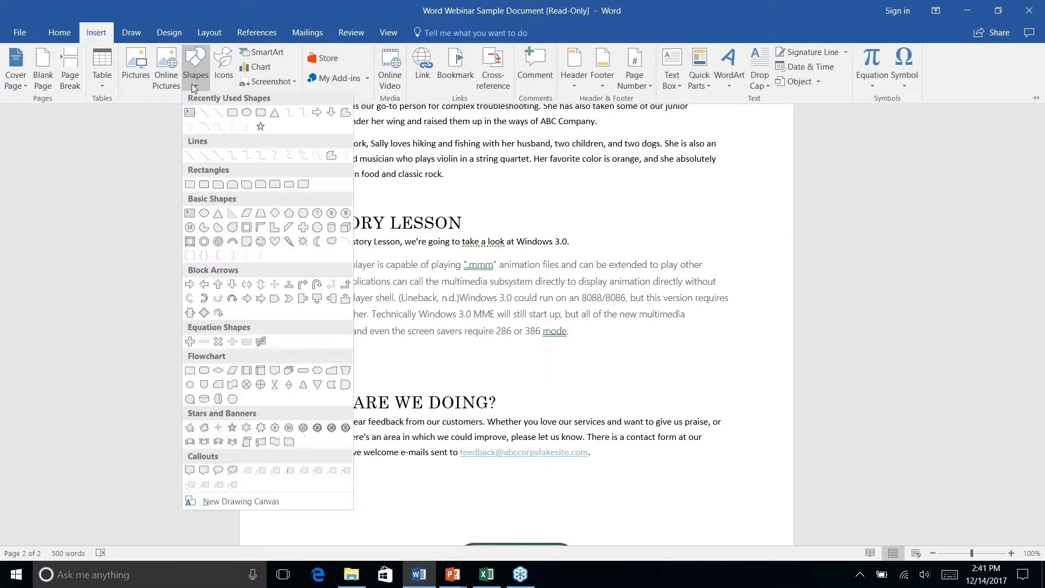
left_click(261, 115)
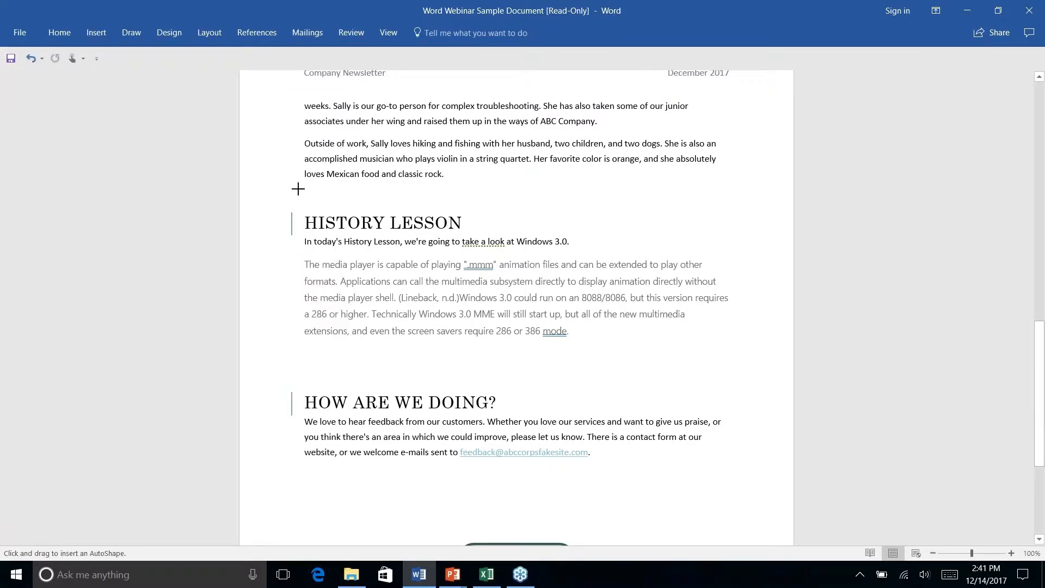
mouse_move(297, 208)
left_mouse_down()
mouse_move(520, 232)
mouse_move(504, 236)
left_mouse_up()
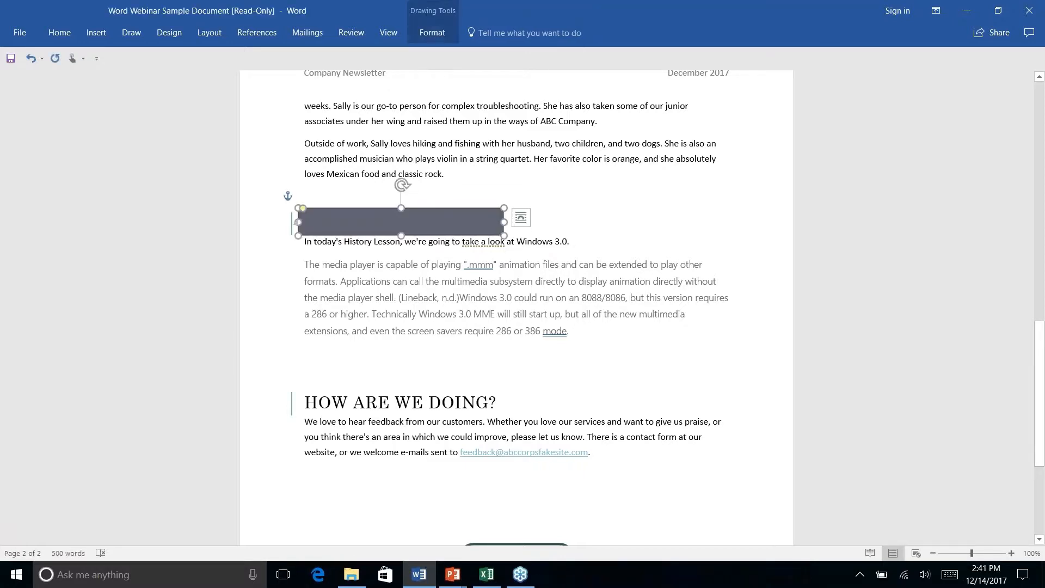
- Send the new rounded rectangle behind the History Lesson heading text
left_click(432, 33)
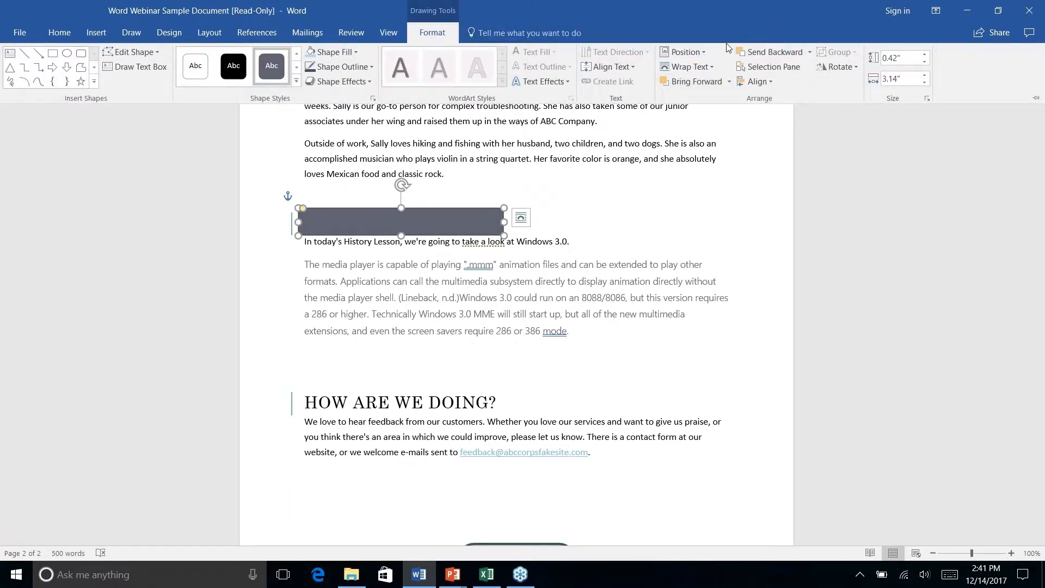
left_click(814, 51)
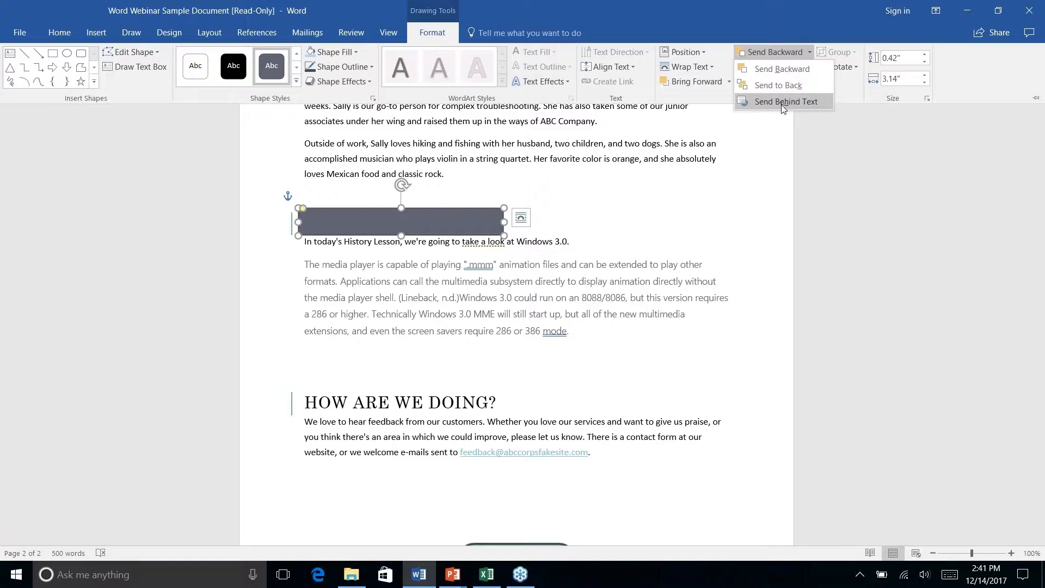
left_click(784, 102)
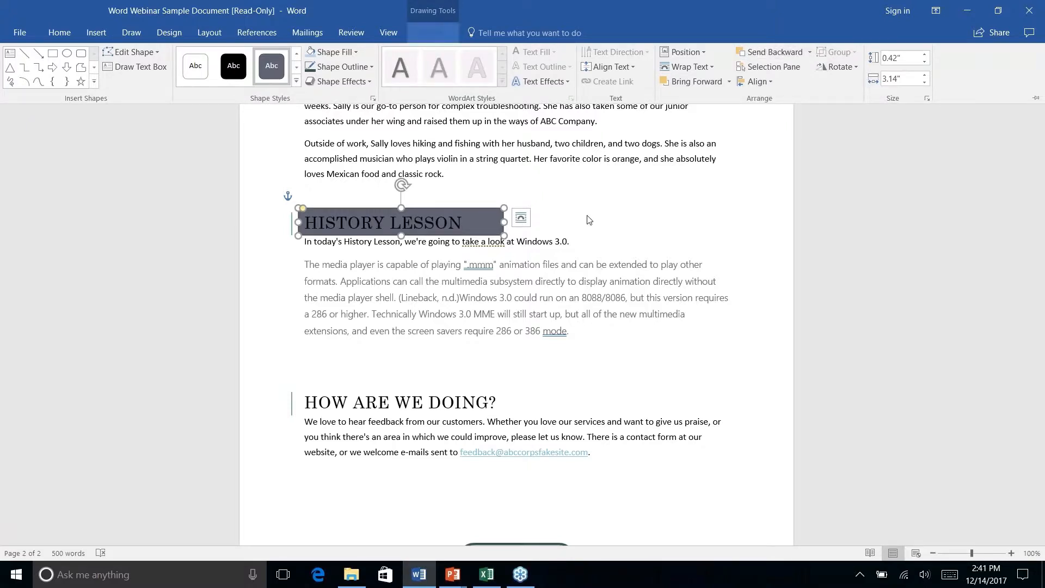
left_click(587, 216)
left_click(587, 216)
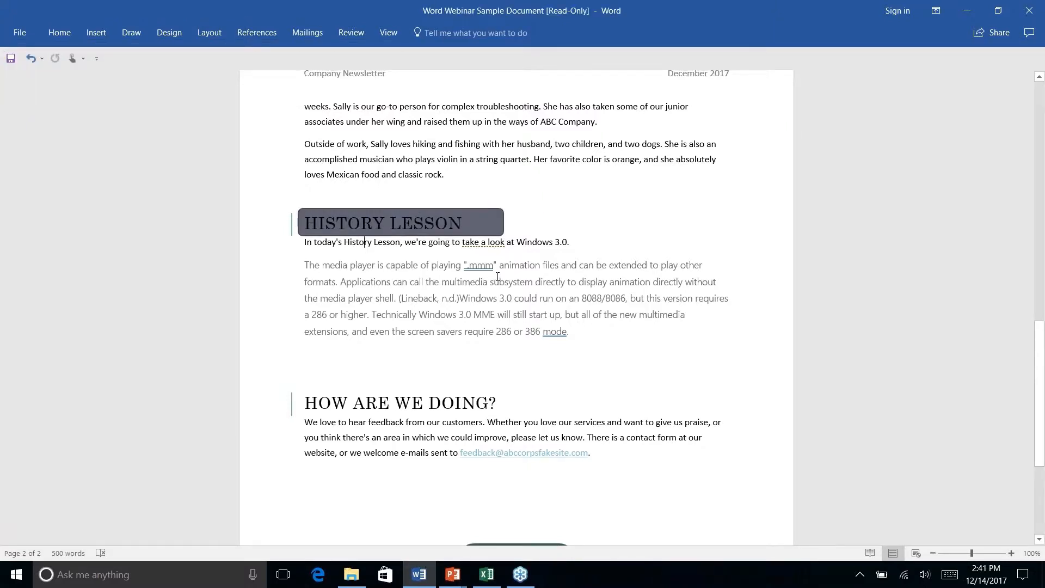
scroll(498, 277, "up", 1)
scroll(498, 276, "down", 3)
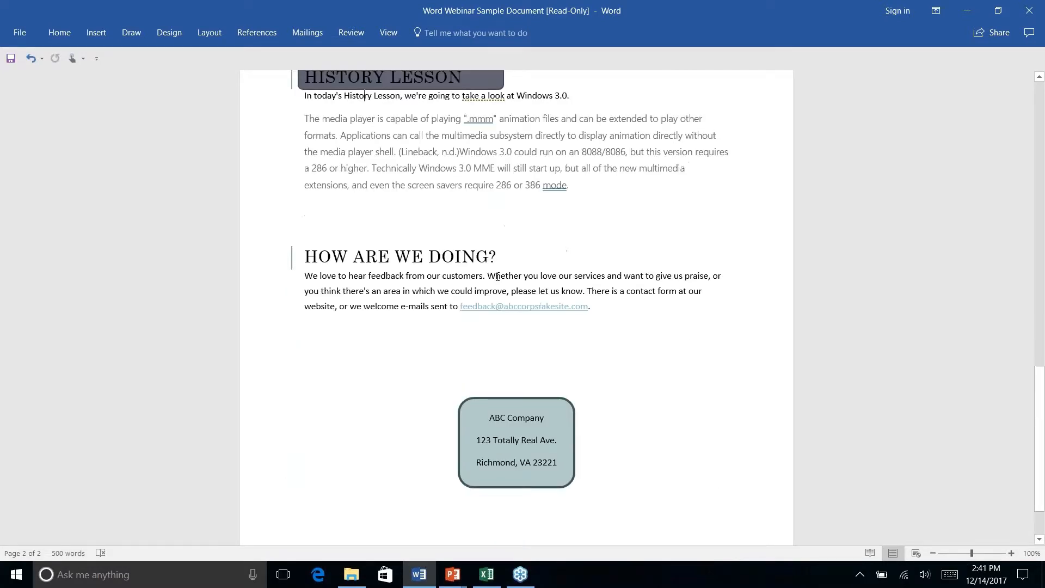
left_click(534, 473)
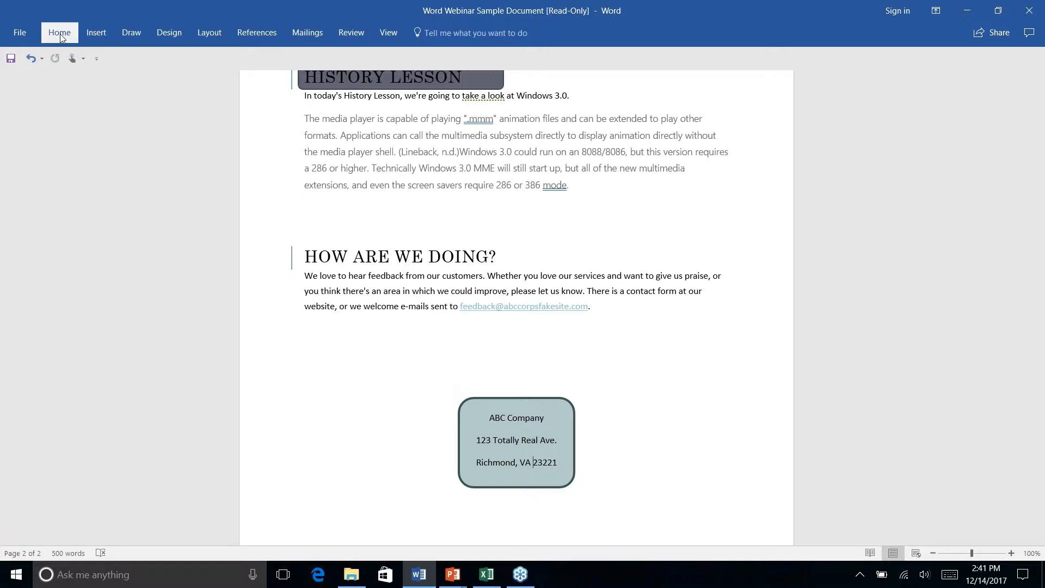
left_click(60, 34)
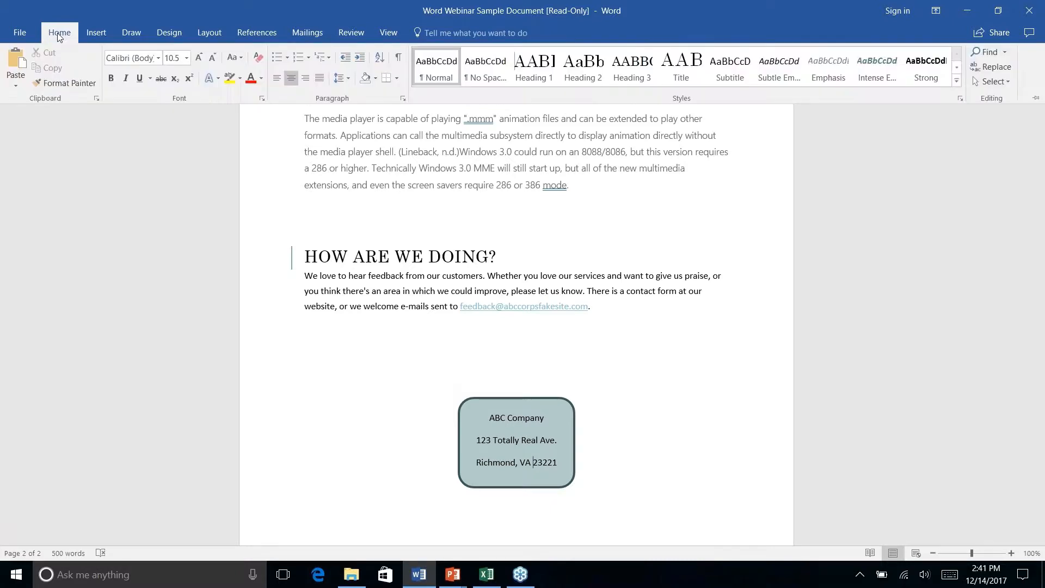
left_click(451, 451)
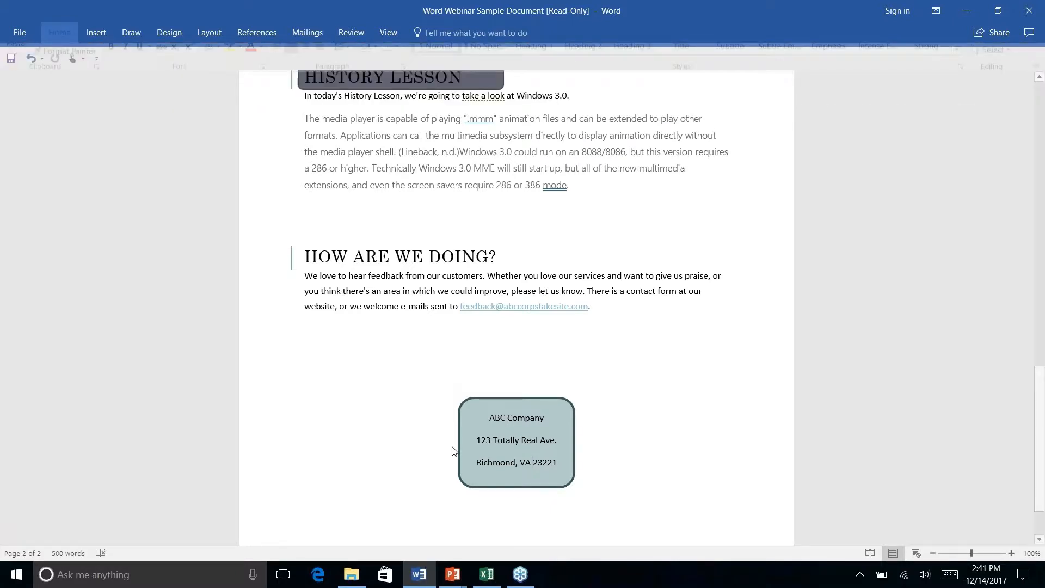
left_click(458, 411)
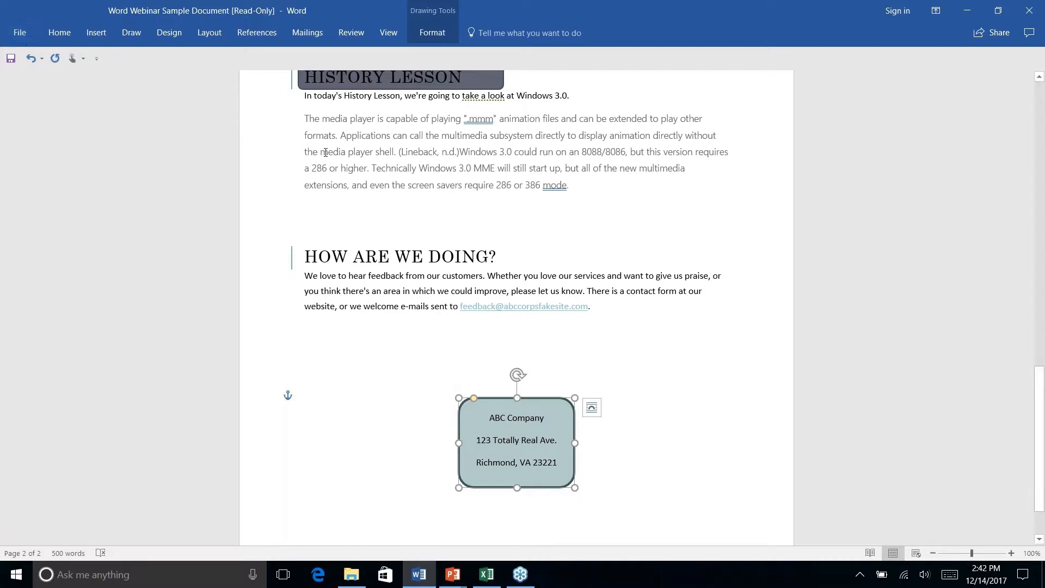
left_click(57, 38)
left_click(61, 83)
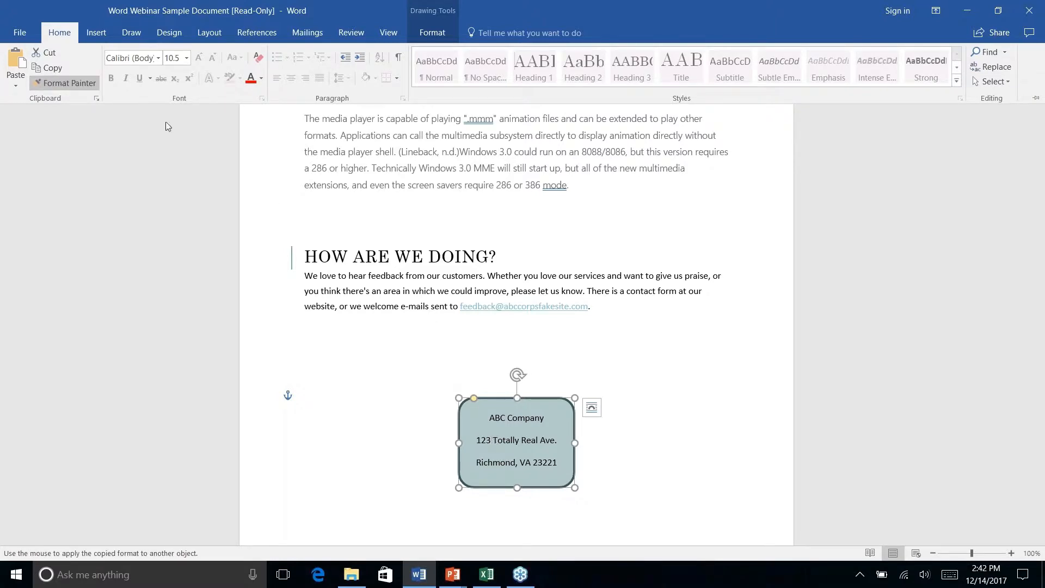
left_click(50, 92)
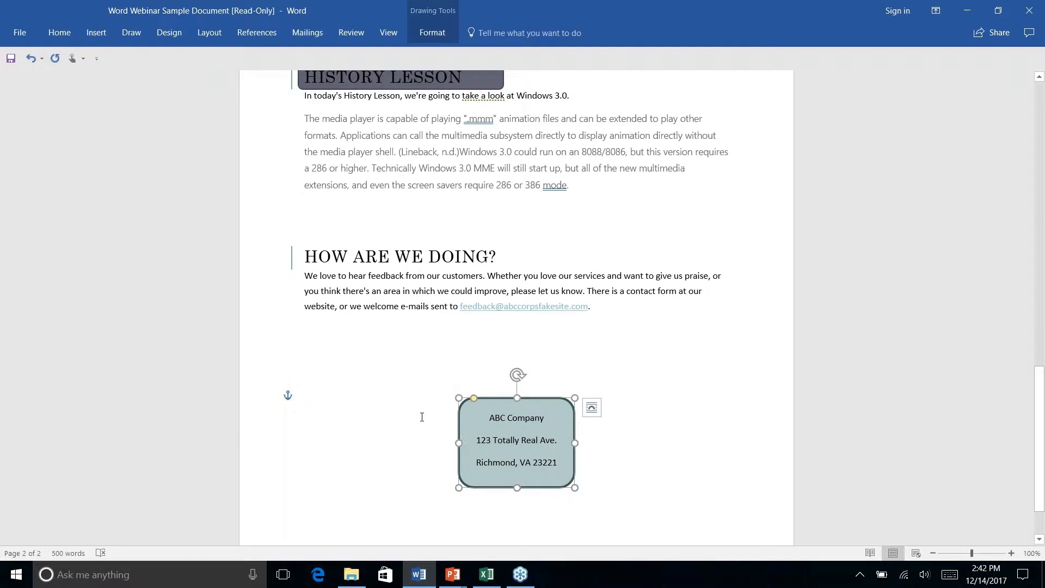
- Copy the address block's rounded rectangle formatting onto the rectangle behind the History Lesson heading with Format Painter
left_click(465, 448)
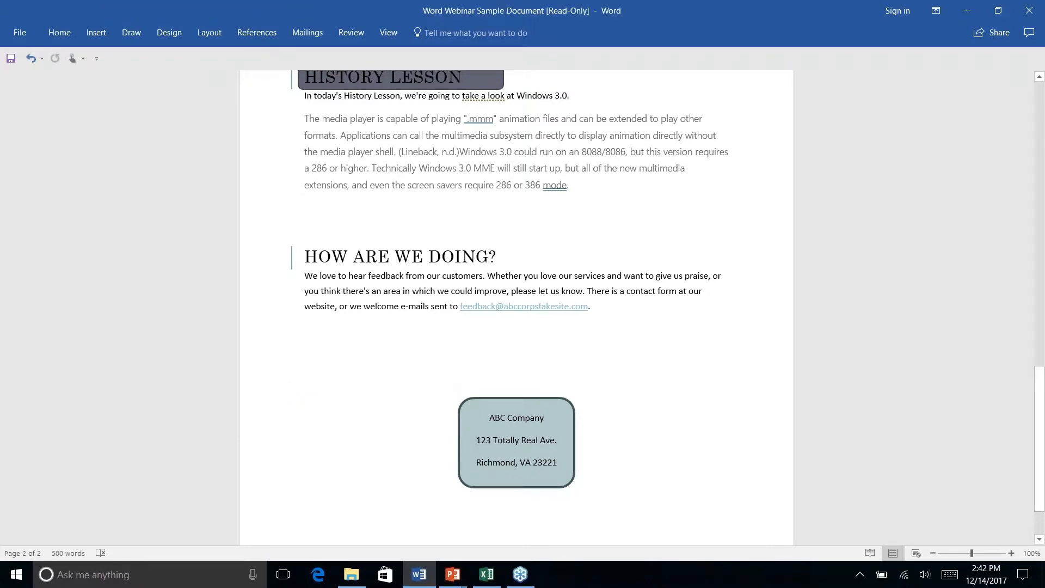
left_click(460, 408)
left_click(60, 32)
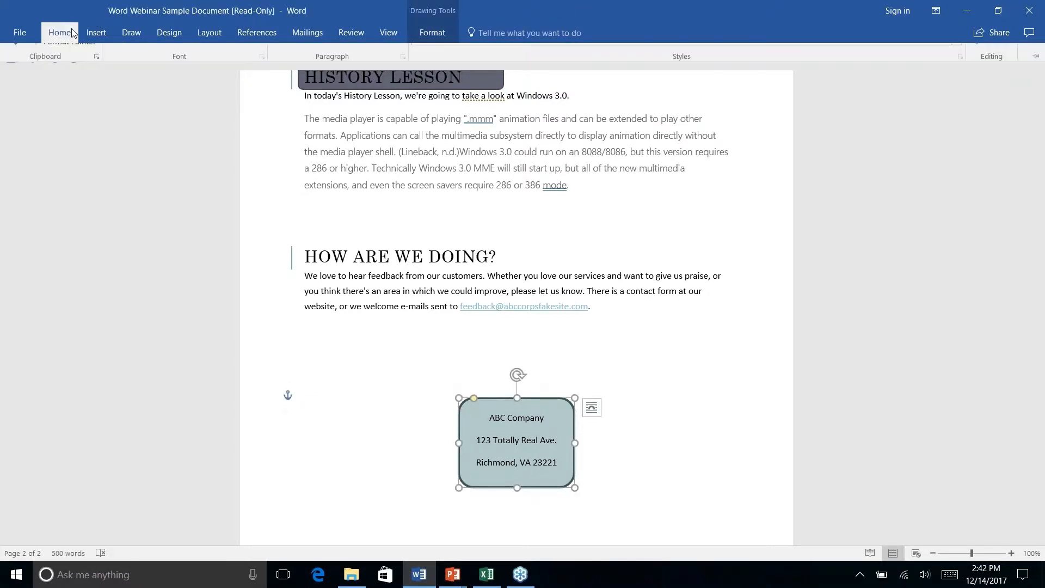
left_click(64, 81)
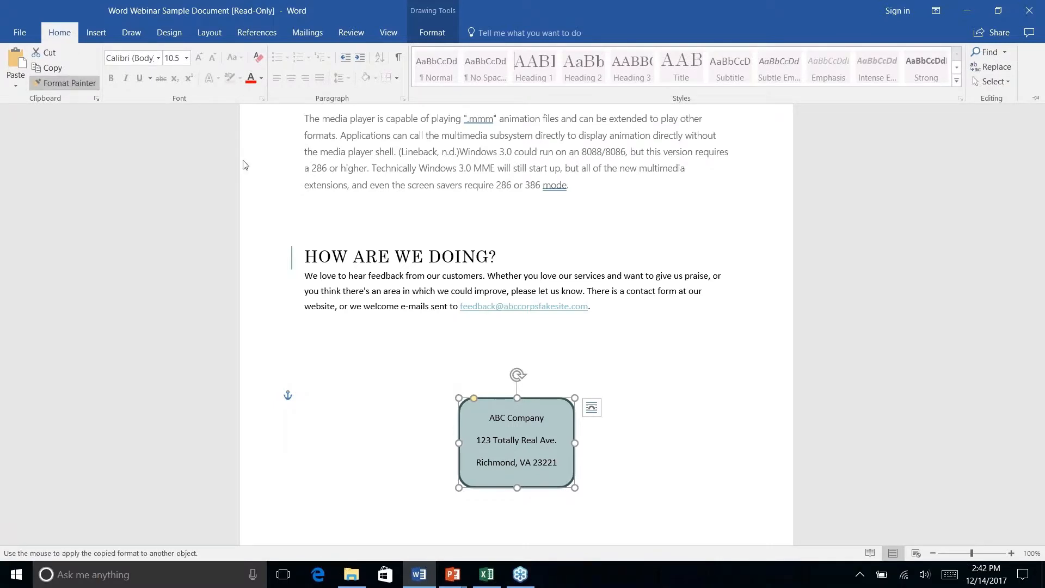
scroll(517, 307, "down", 3)
scroll(516, 307, "up", 7)
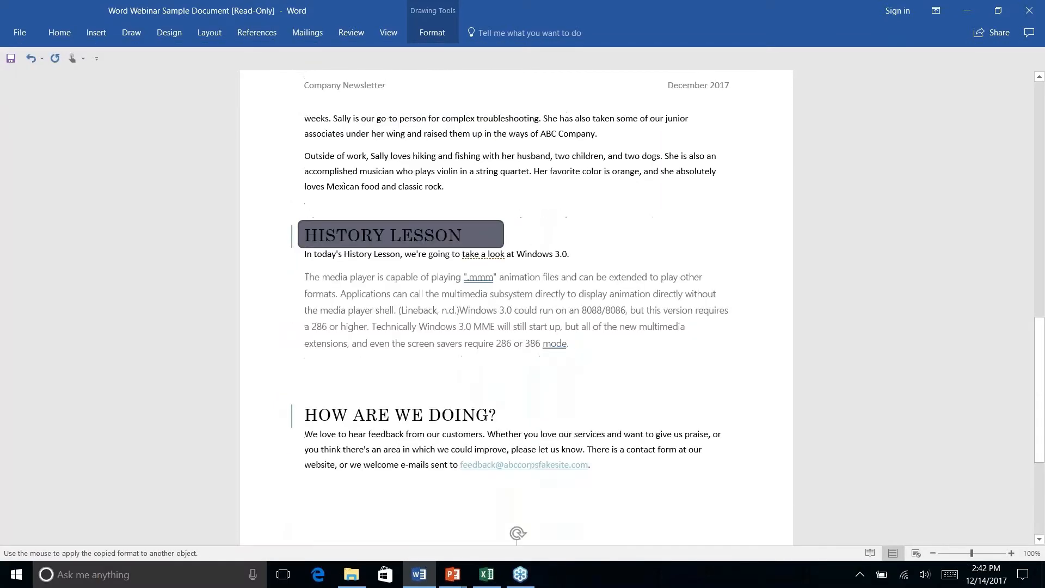
scroll(517, 308, "down", 1)
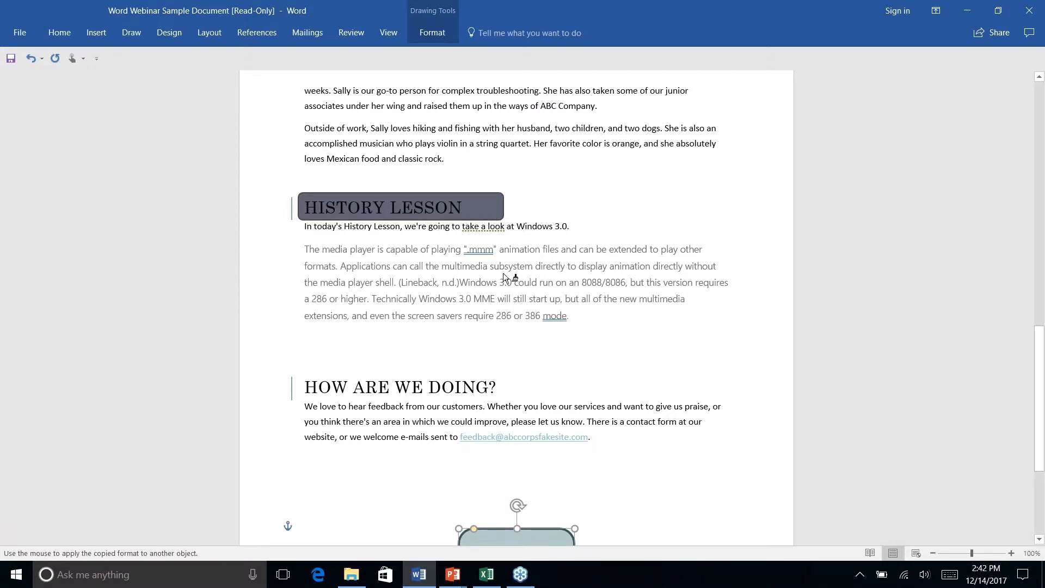
left_click(600, 317)
left_click(59, 33)
left_click(64, 83)
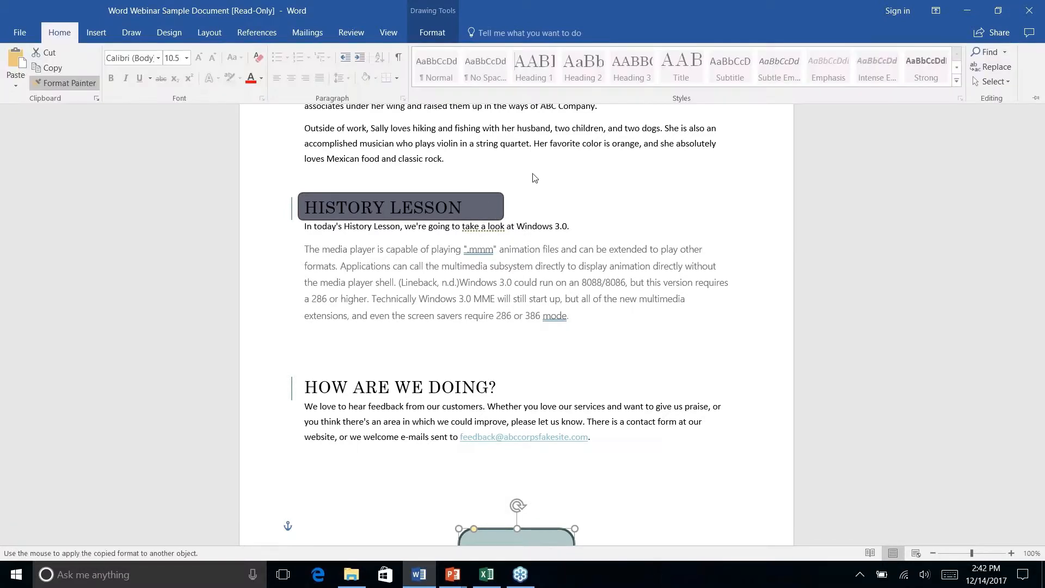
left_click(474, 201)
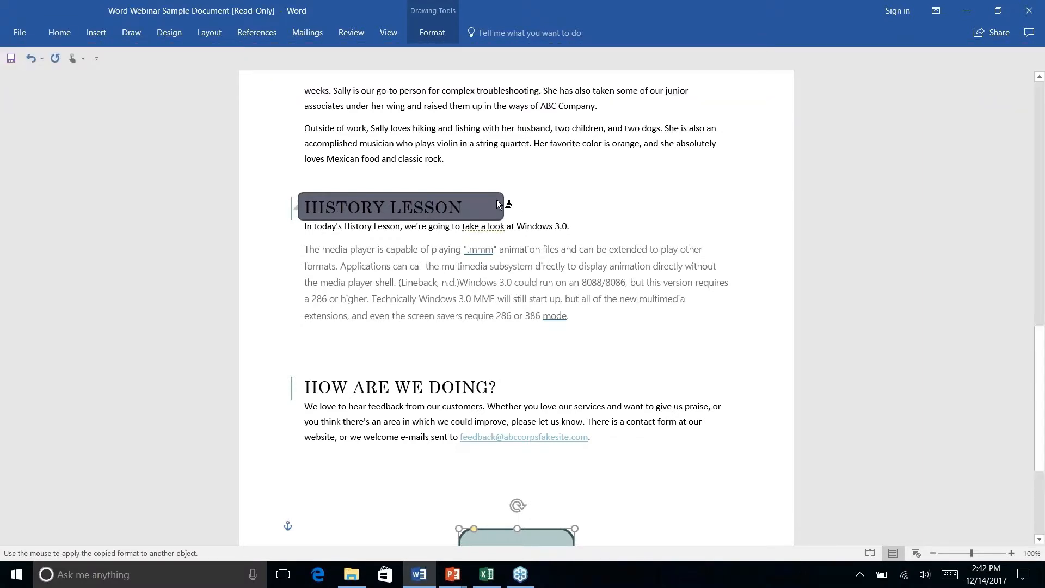
left_click(496, 204)
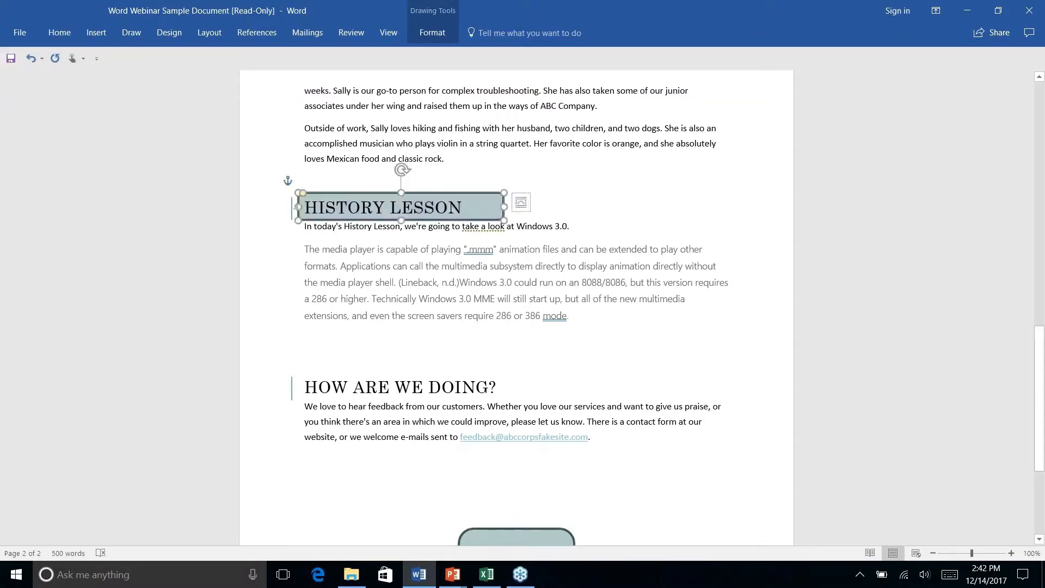
key("Escape")
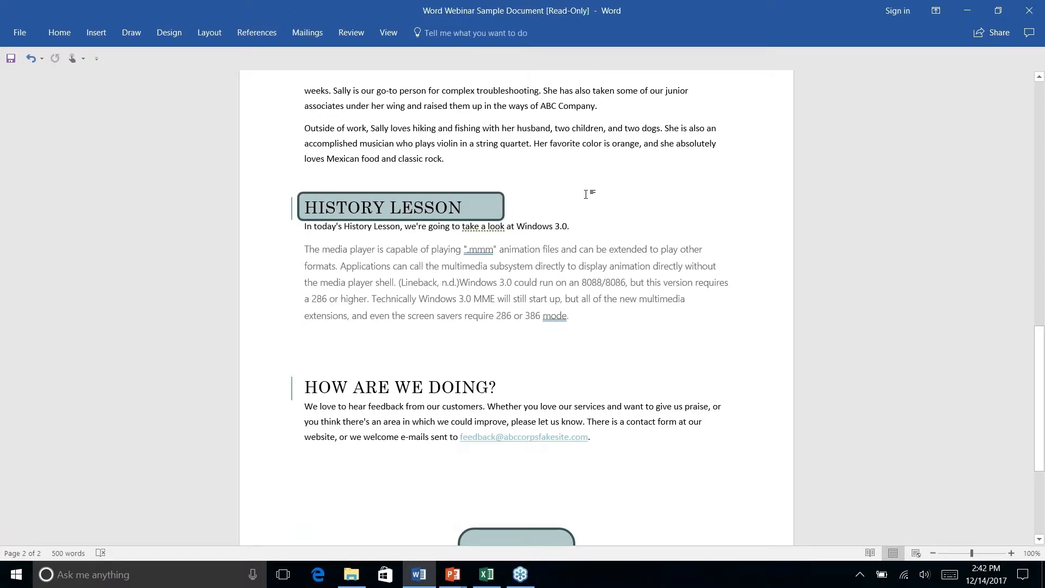
- Compare the look of the History Lesson heading's rectangle with the address block's rectangle on page 2
right_click(586, 195)
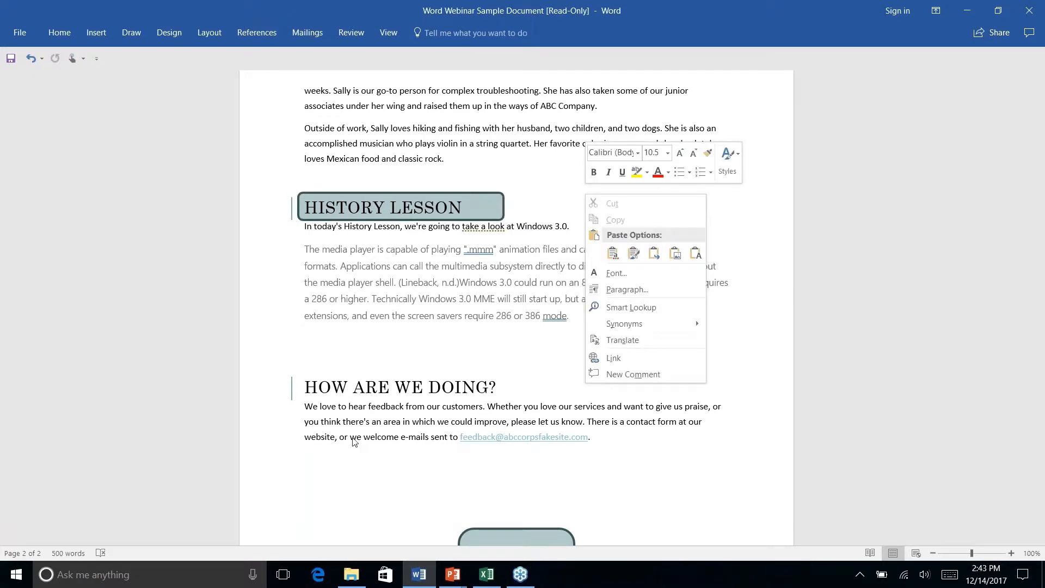
key("Escape")
scroll(516, 307, "up", 2)
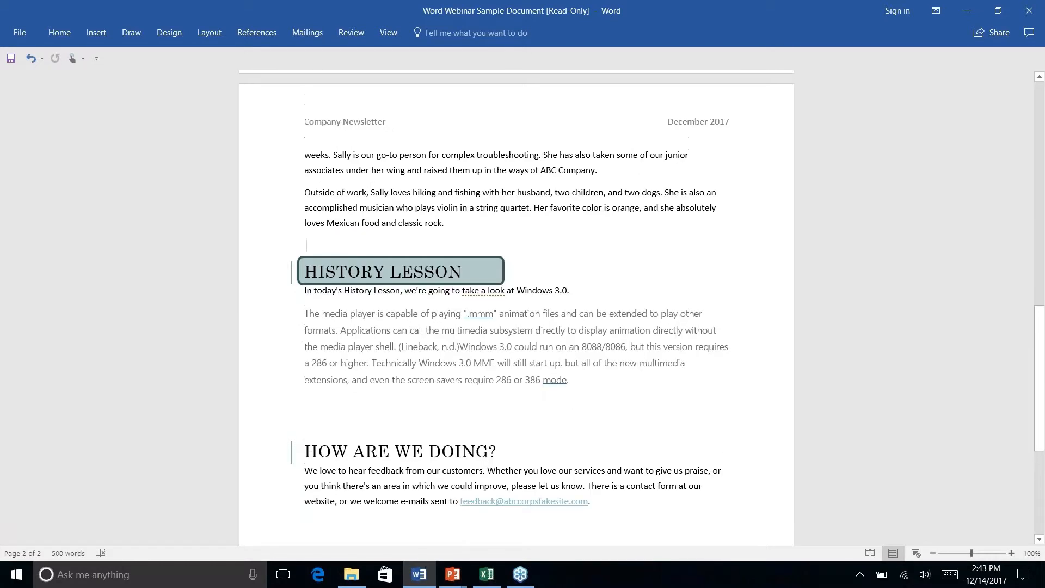
scroll(517, 308, "down", 6)
scroll(516, 307, "up", 2)
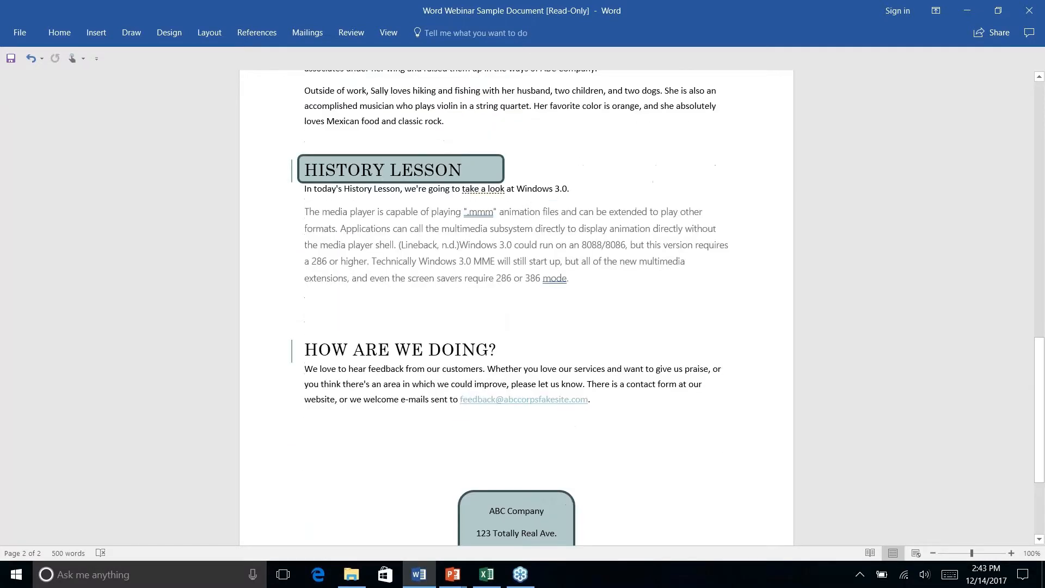
scroll(517, 307, "down", 3)
scroll(371, 468, "down", 1)
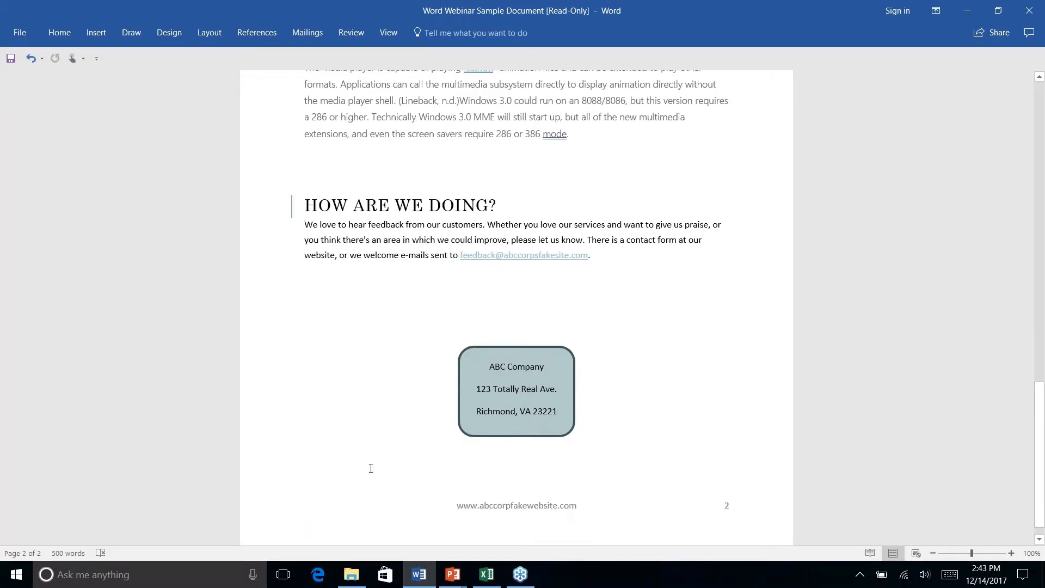
scroll(550, 402, "up", 7)
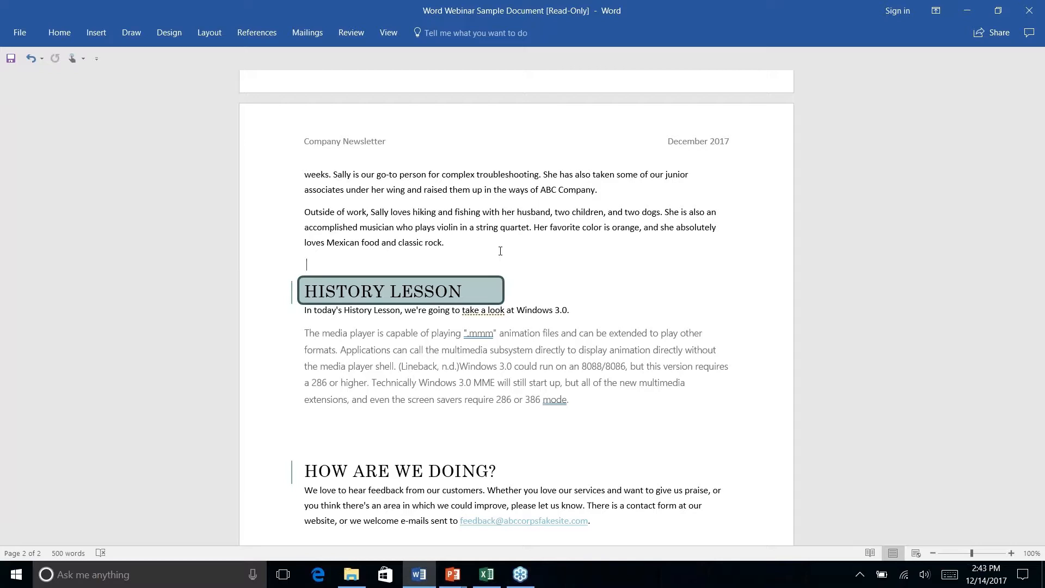
key("alt+Tab")
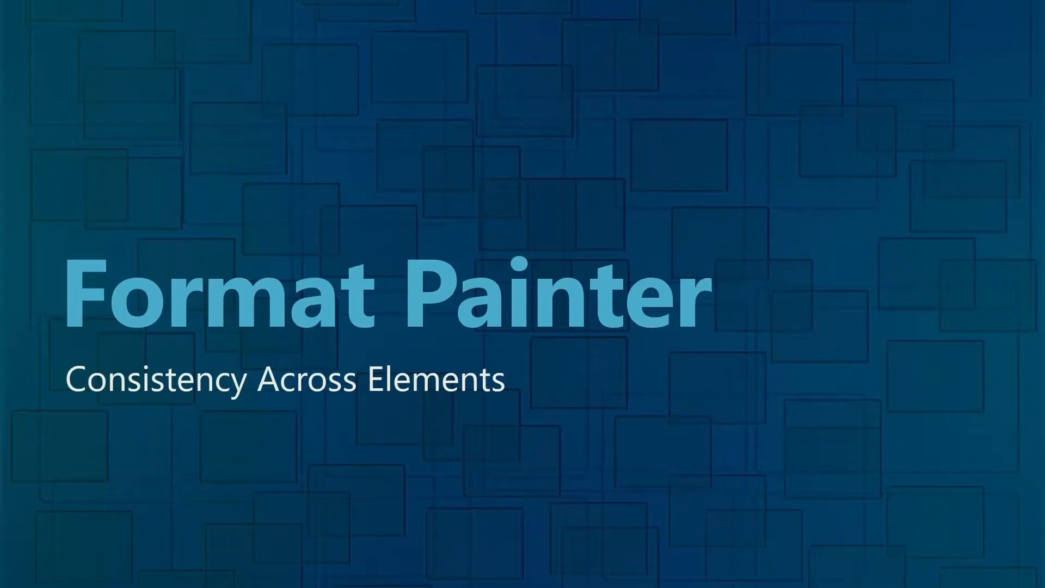
key("Right")
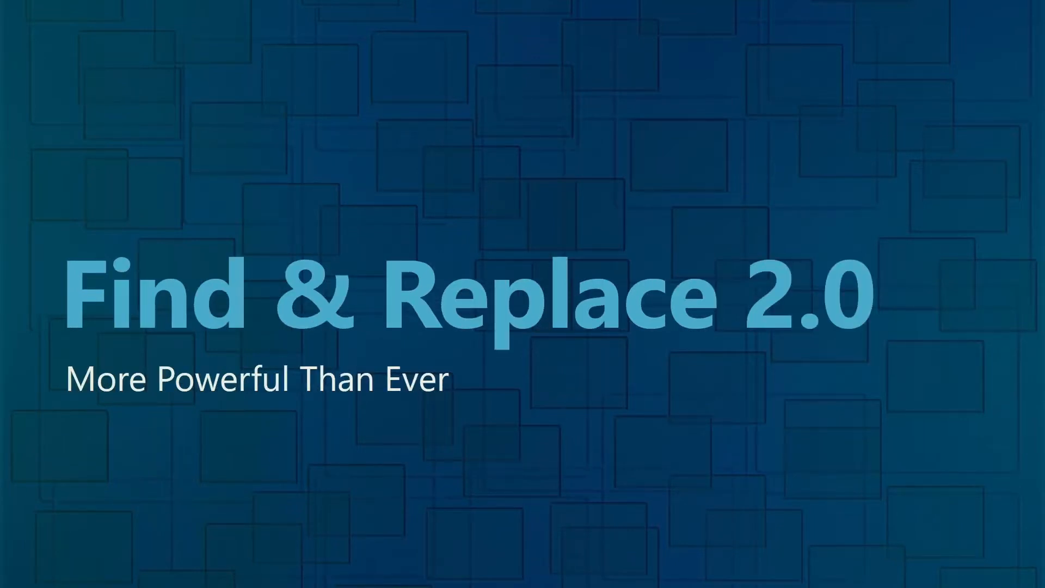
key("alt+Tab")
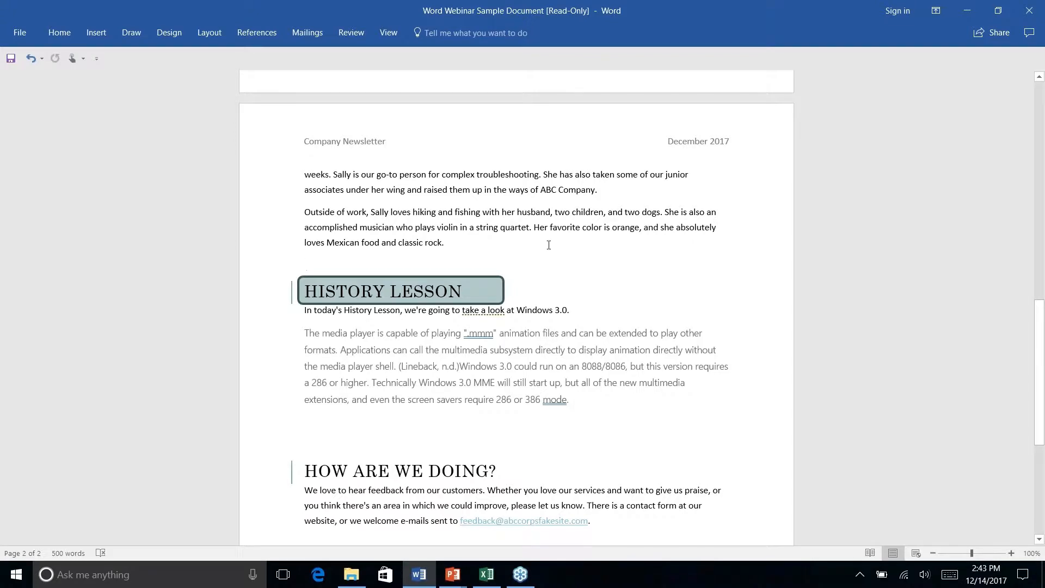
- Return to the Introduction section on page 1 and open Find and Replace in its replace mode
scroll(644, 252, "down", 5)
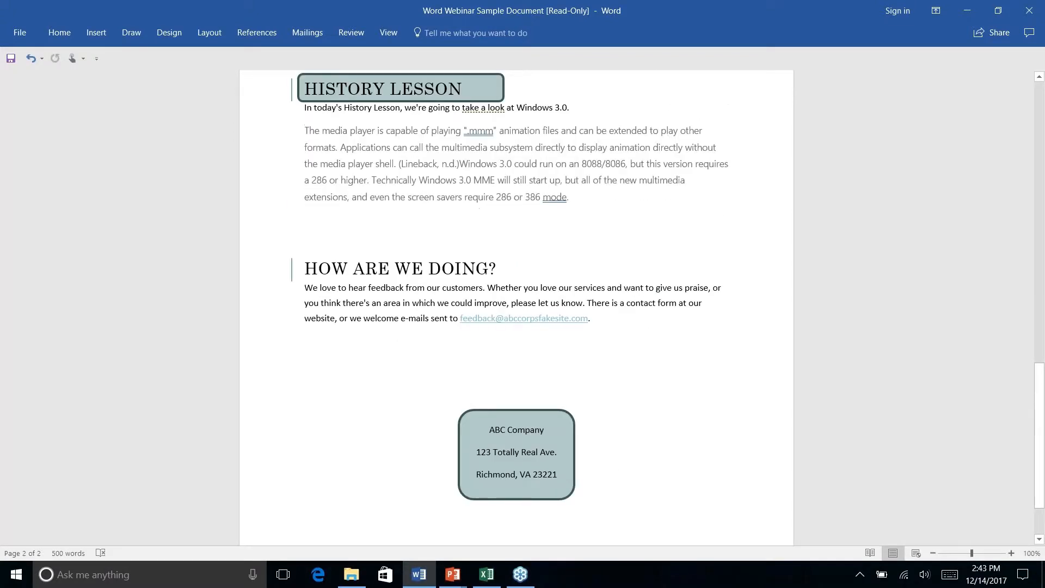
key("ctrl+Home")
scroll(515, 305, "down", 4)
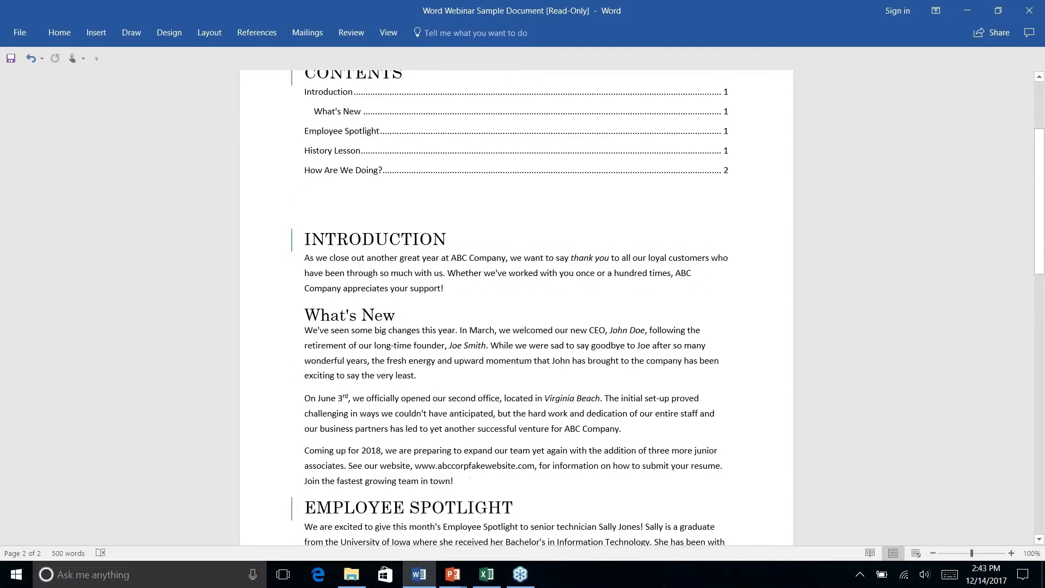
scroll(470, 478, "up", 1)
scroll(338, 124, "down", 6)
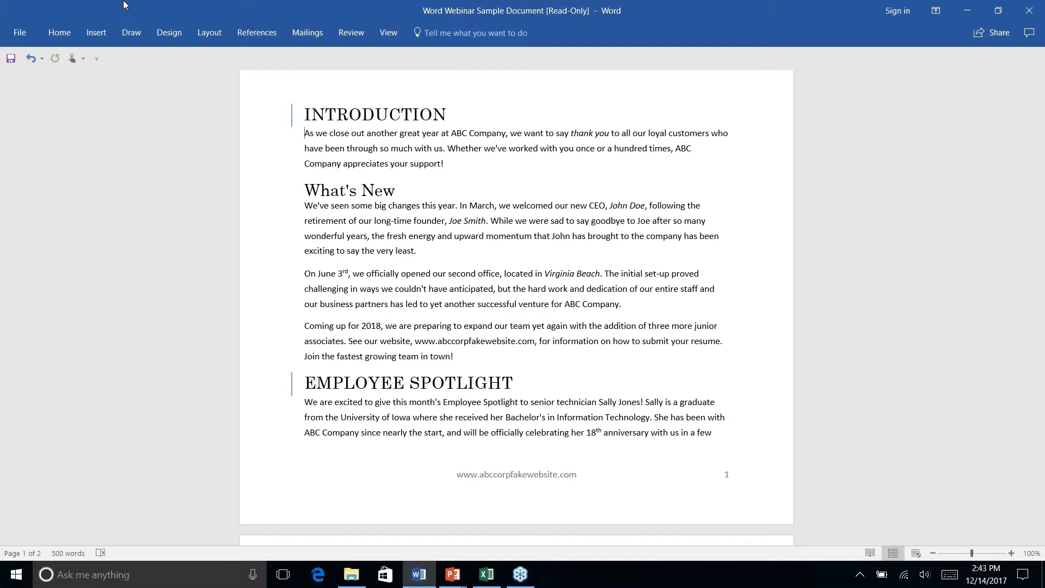
left_click(61, 40)
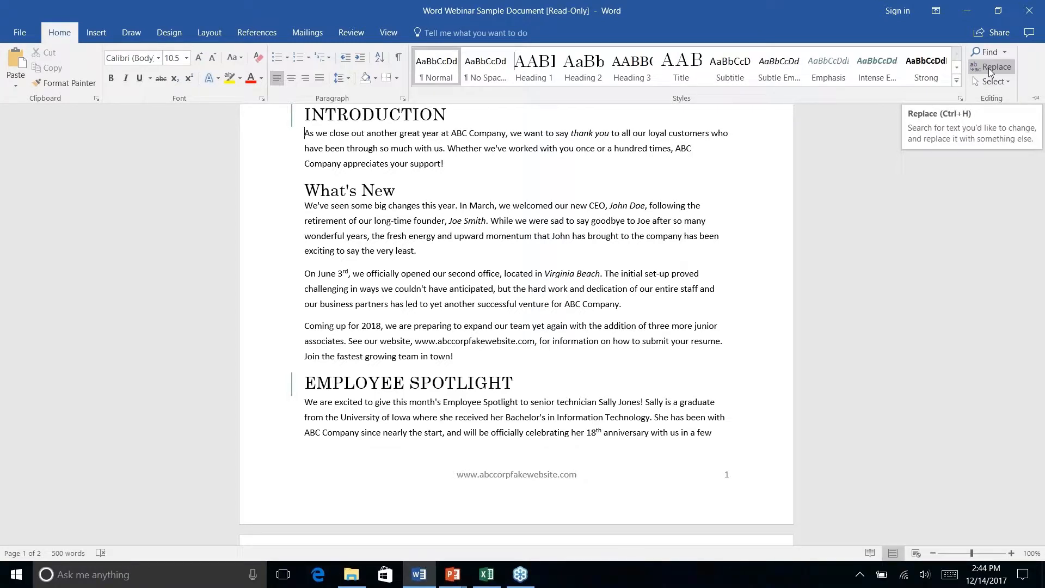
right_click(989, 68)
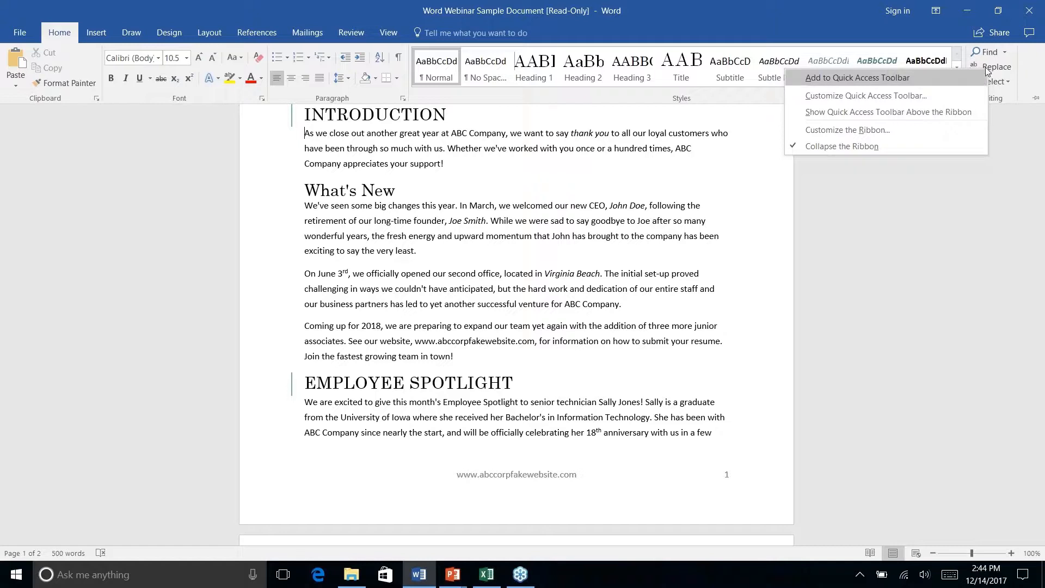
left_click(989, 69)
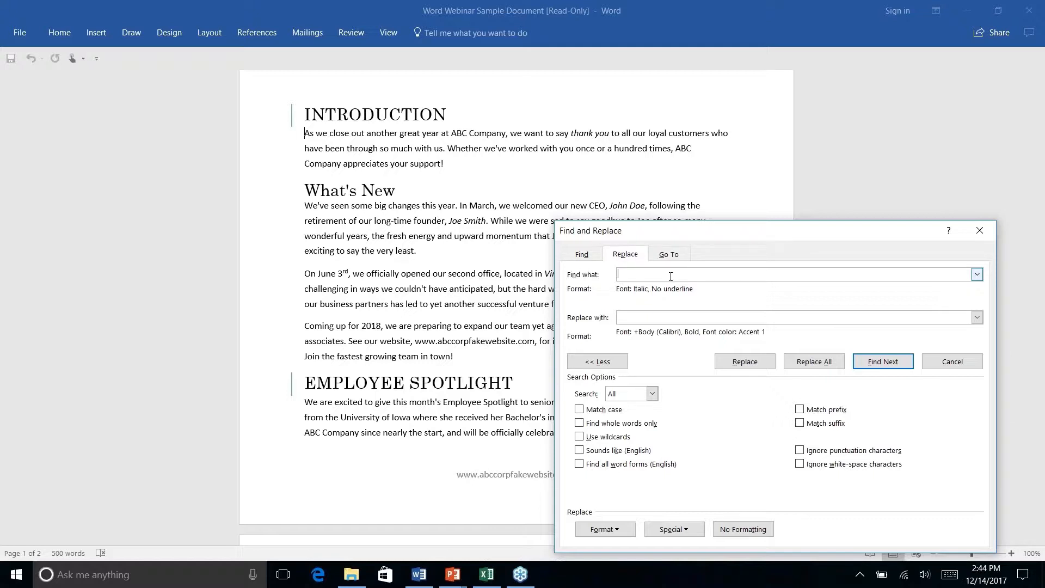
left_click(580, 255)
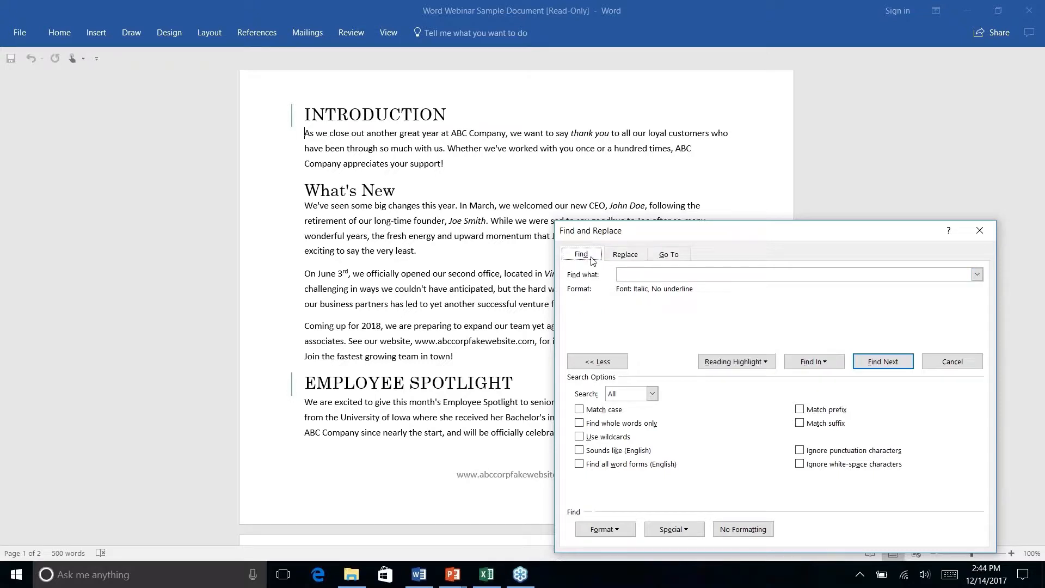
left_click(625, 255)
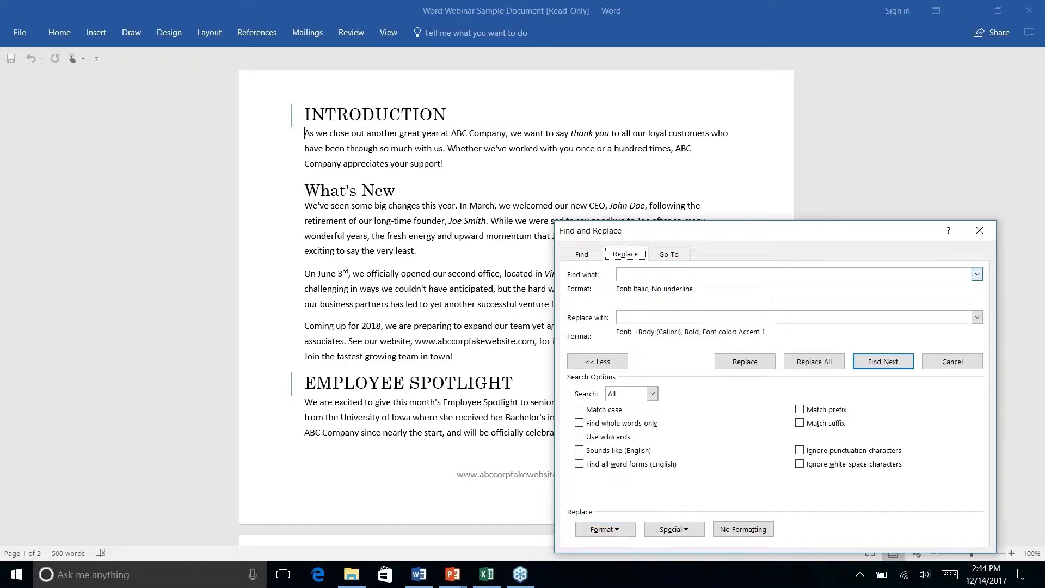
- Set the search criterion's font formatting to the Italic style, leaving the search text empty
left_click(640, 275)
left_click(619, 529)
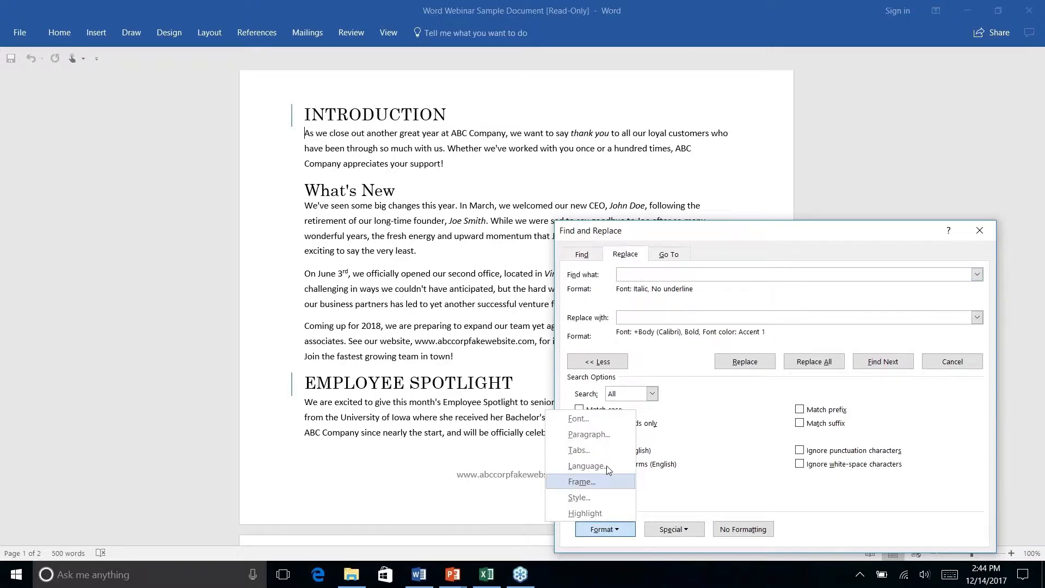
left_click(584, 421)
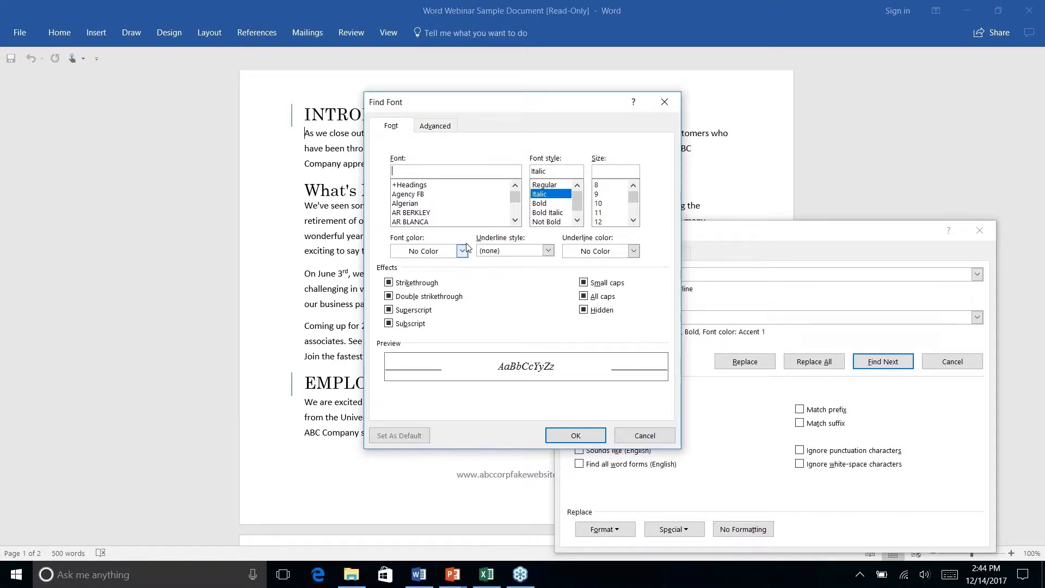
left_click(543, 195)
left_click(578, 435)
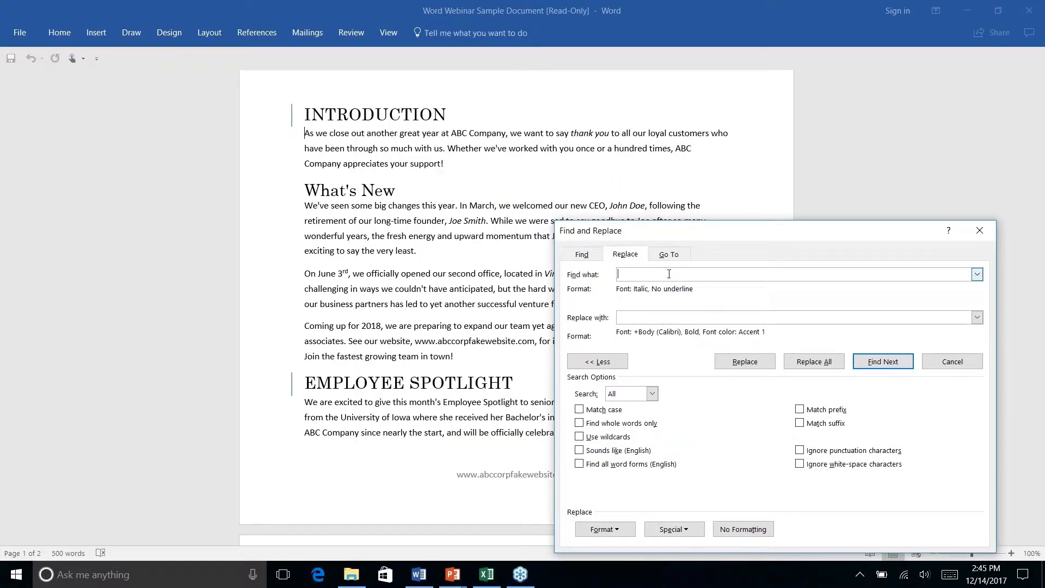
- Set the replacement's font formatting to Bold with a dark teal Accent 2 font color, leaving the replacement text empty
left_click(643, 319)
left_click(603, 531)
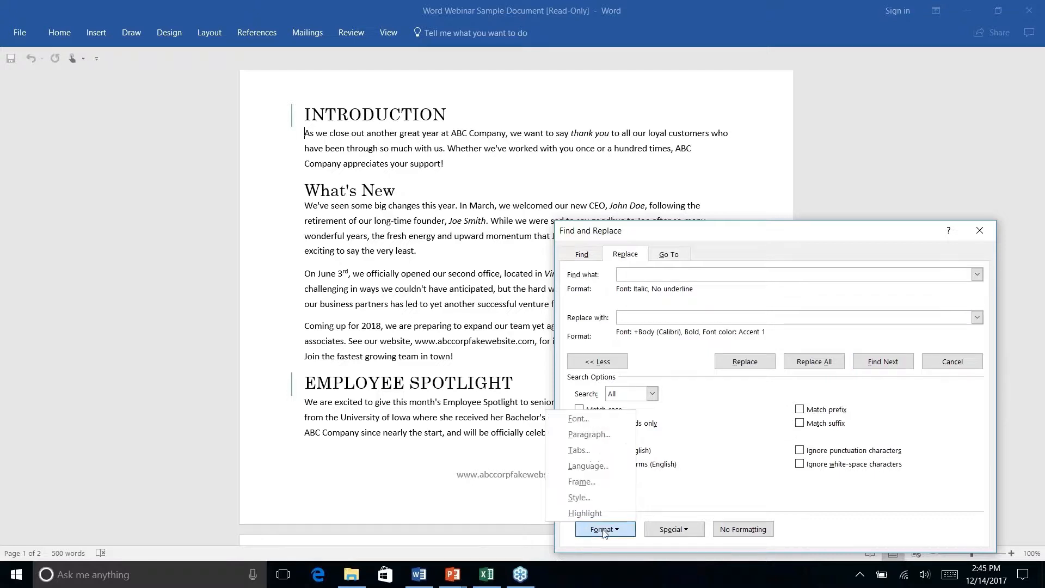
left_click(577, 420)
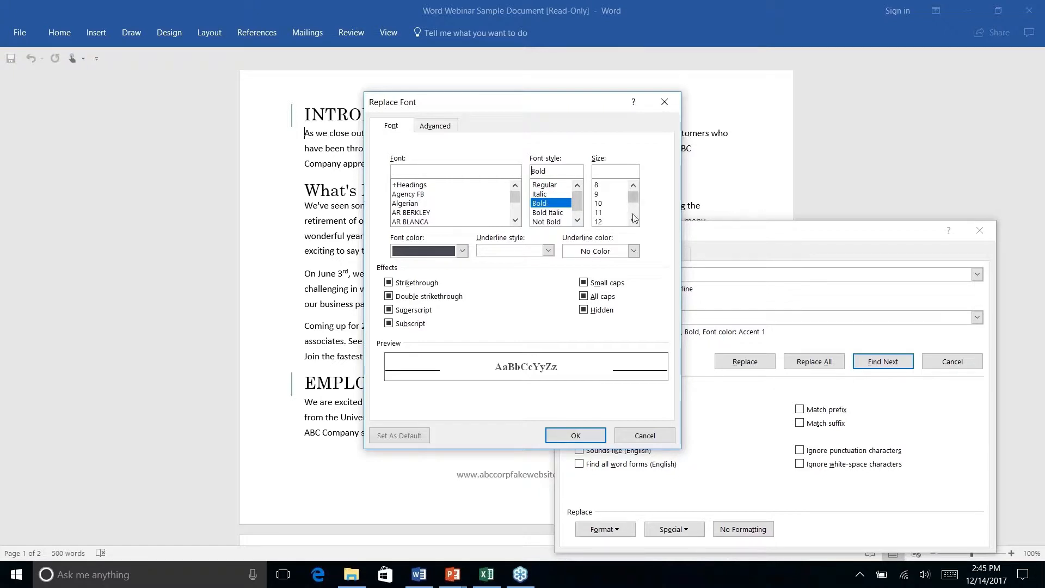
left_click(462, 251)
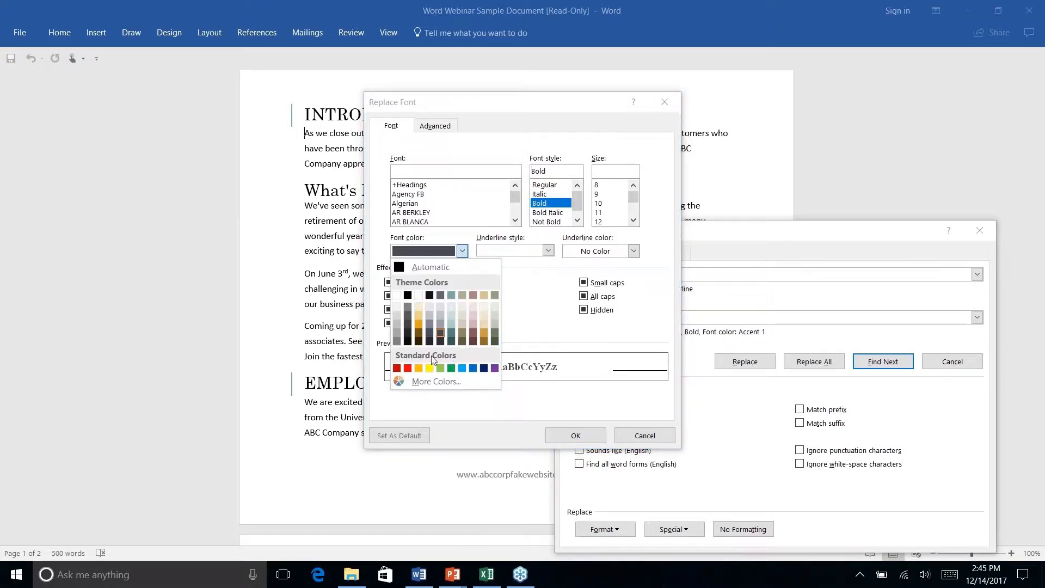
left_click(450, 333)
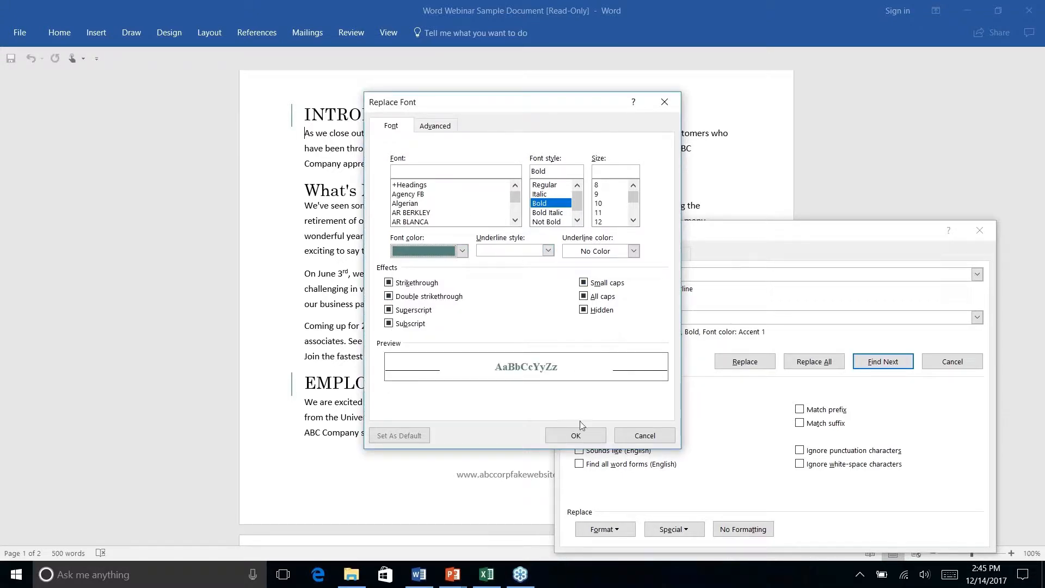
left_click(576, 436)
- Replace the formatting of the italic "thank you", apply the replacement to all remaining italic text, and close Find and Replace
left_click(887, 364)
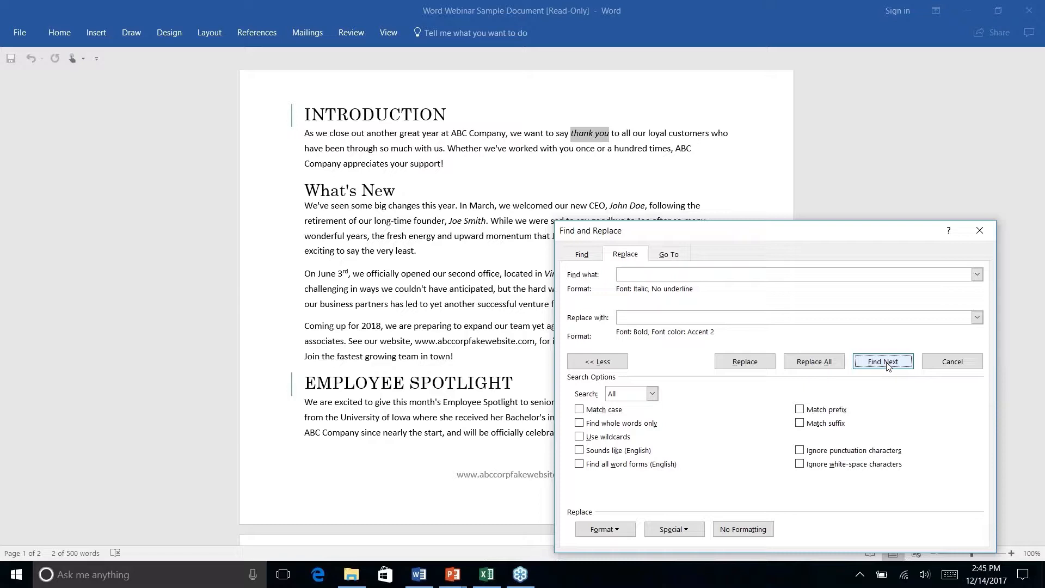
left_click(745, 363)
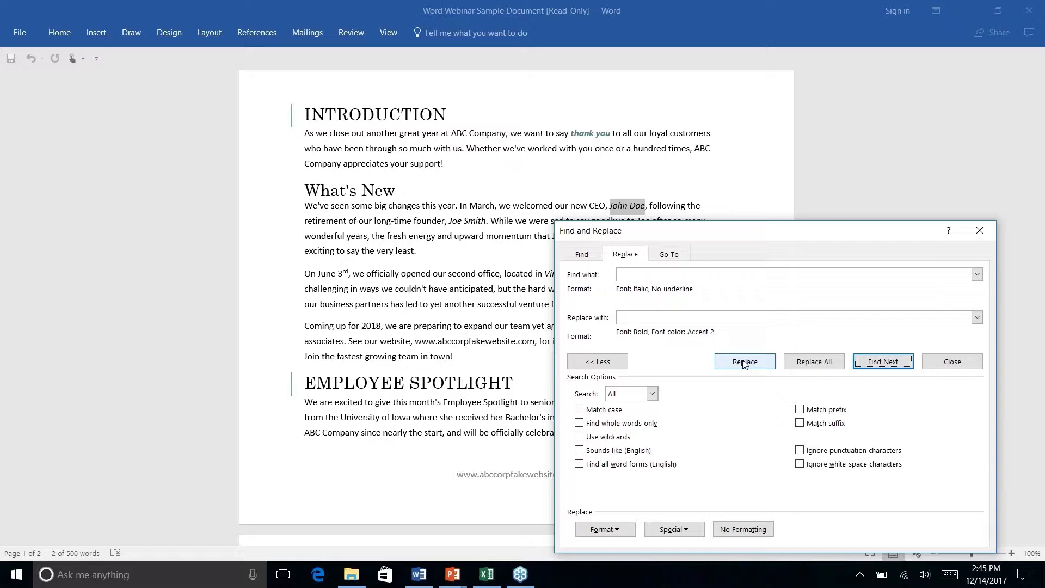
left_click(814, 362)
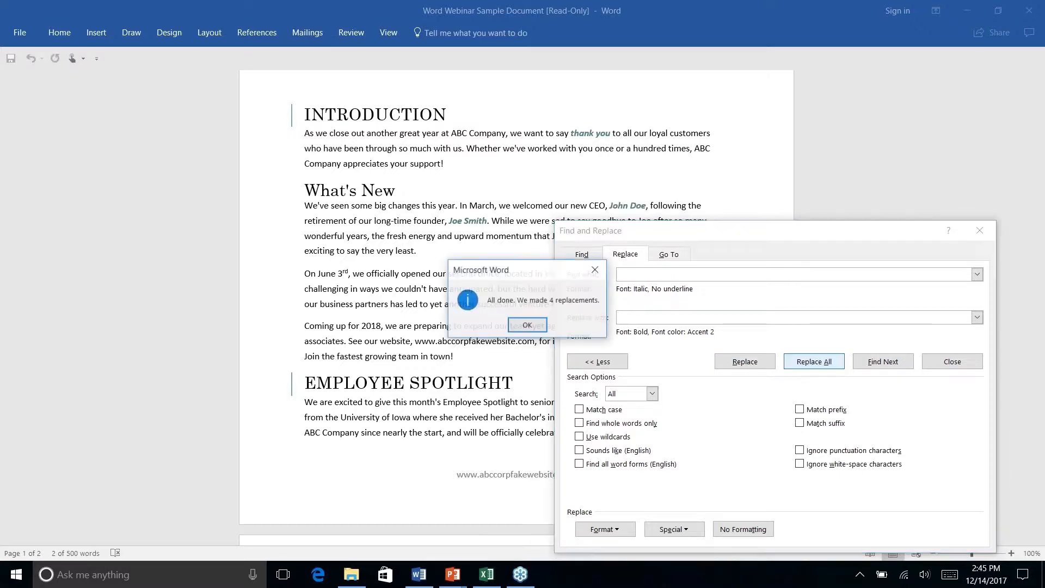
left_click(522, 326)
left_click(979, 230)
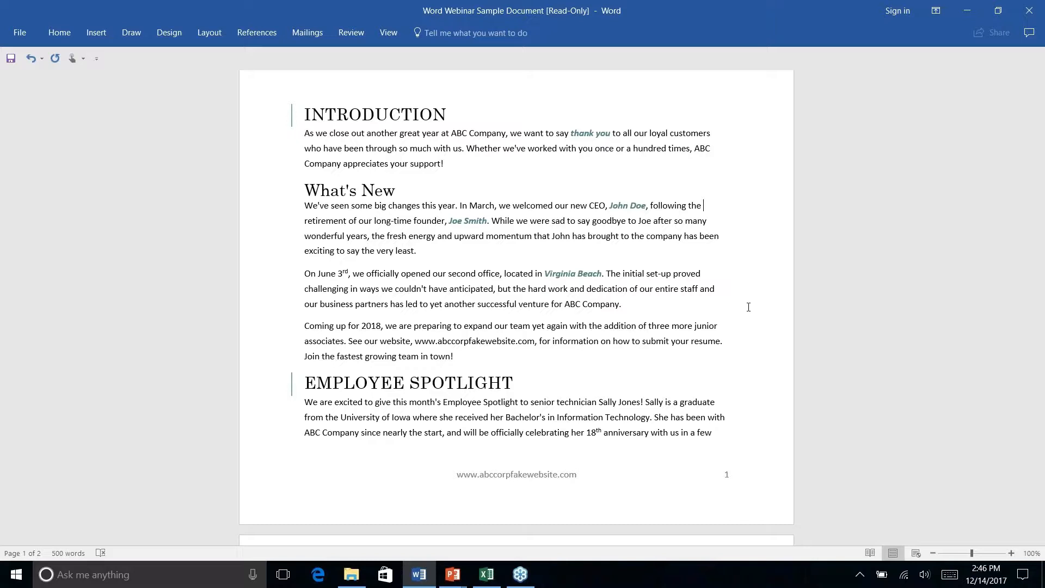
- Switch to the presentation, advance it to the AutoCorrect title slide, and return to the Word document
key("alt+Tab")
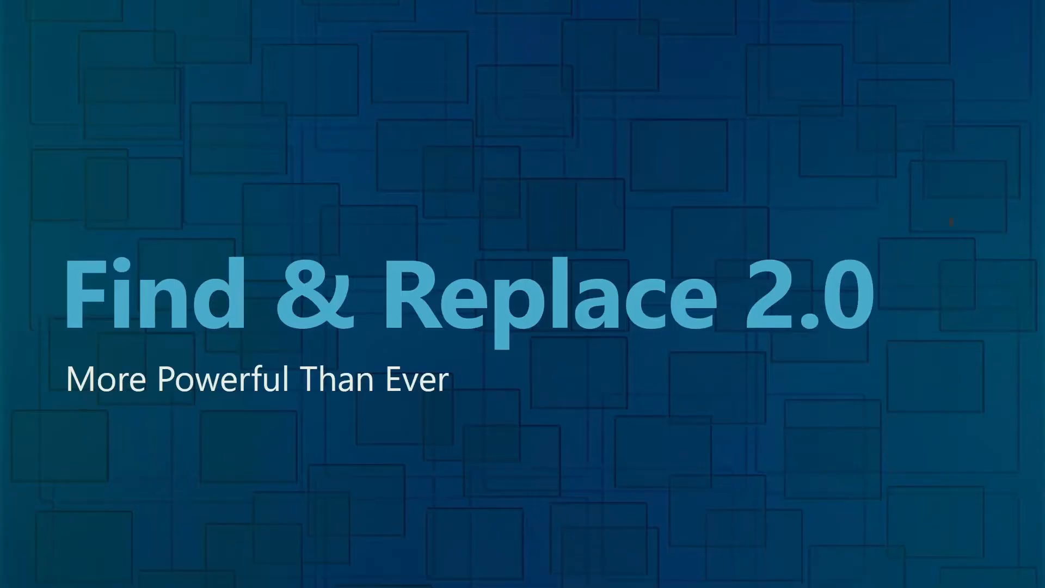
key("Right")
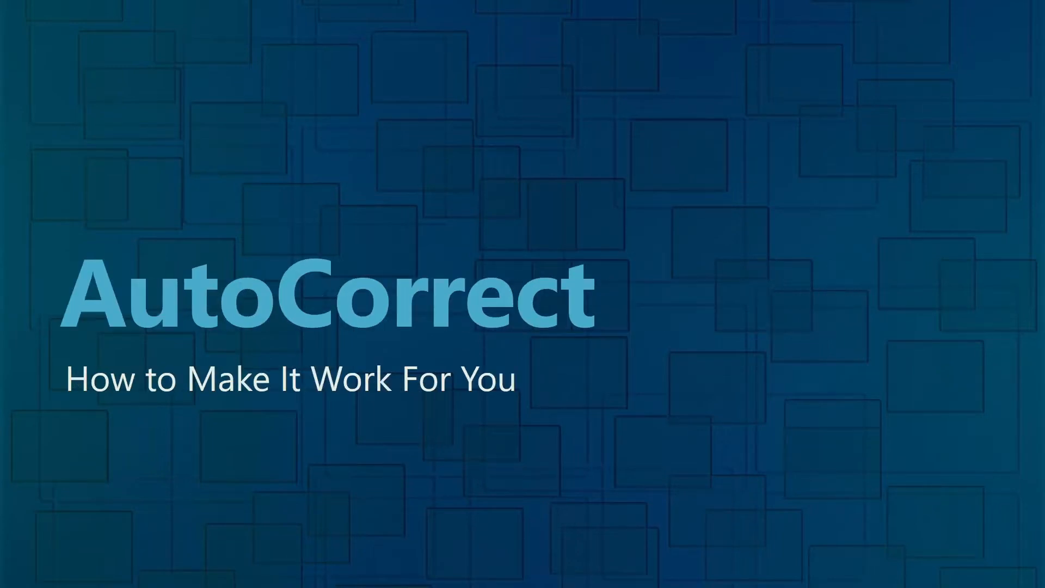
key("alt+Tab")
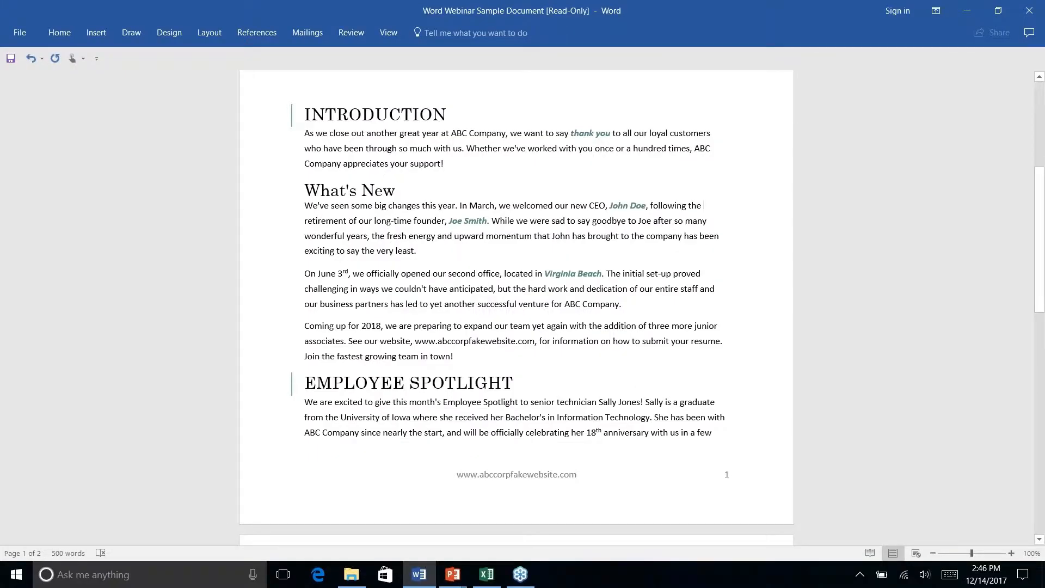
key("alt+Tab")
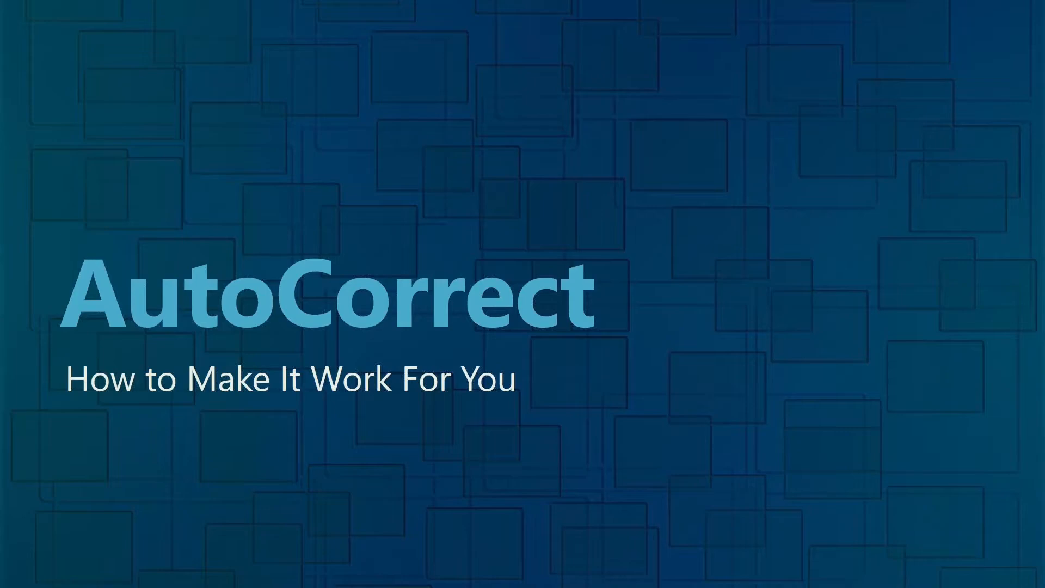
key("alt+Tab")
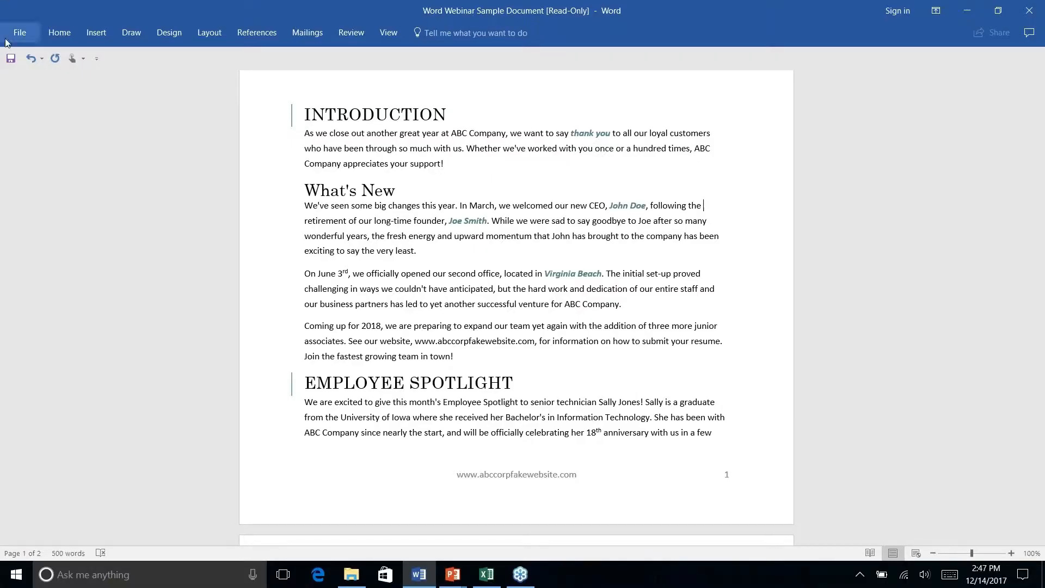
- Misspell "anticipated" as "anticiated" in the second paragraph under What's New
left_click(412, 274)
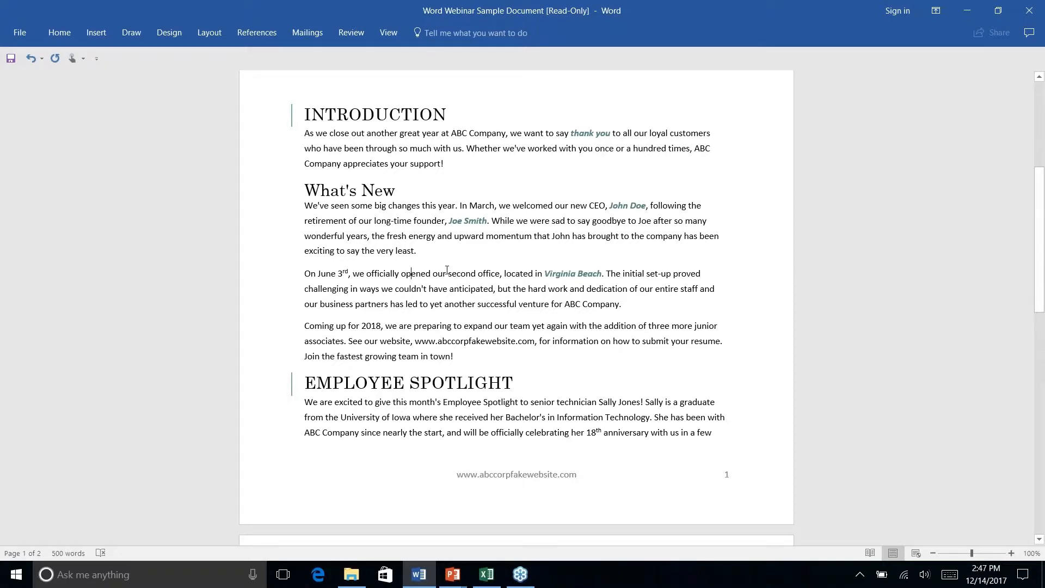
left_click(474, 289)
key("BackSpace")
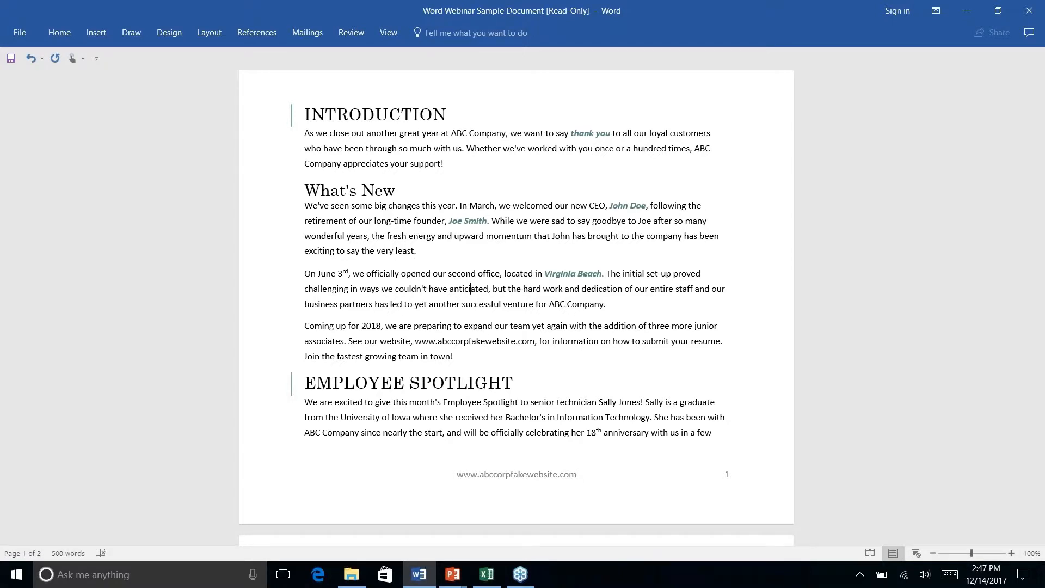
left_click(594, 304)
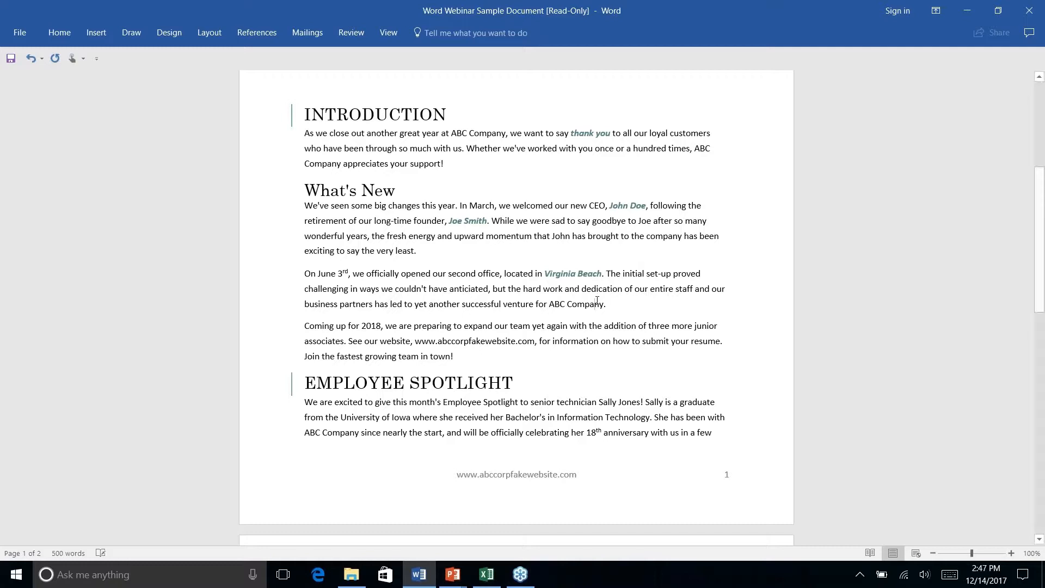
- View the spelling suggestion for "anticiated" and open the AutoCorrect options from it, then close them without changes
right_click(472, 288)
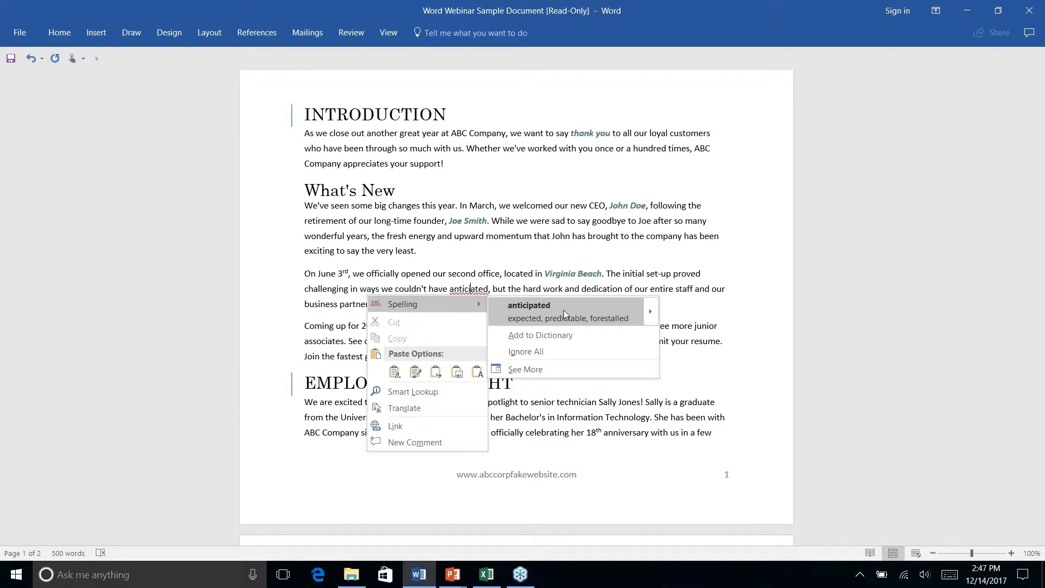
mouse_move(651, 314)
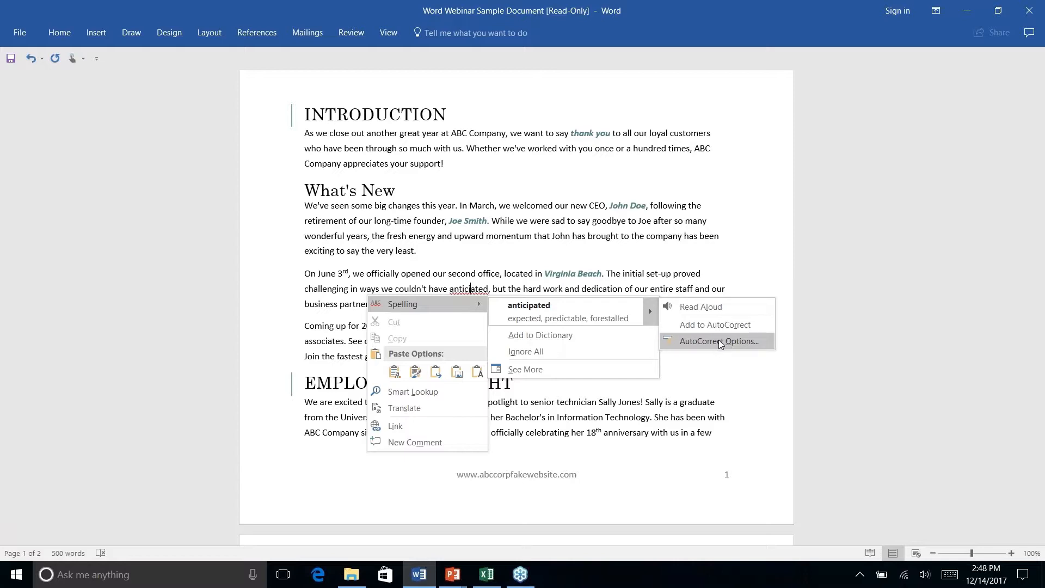
left_click(719, 340)
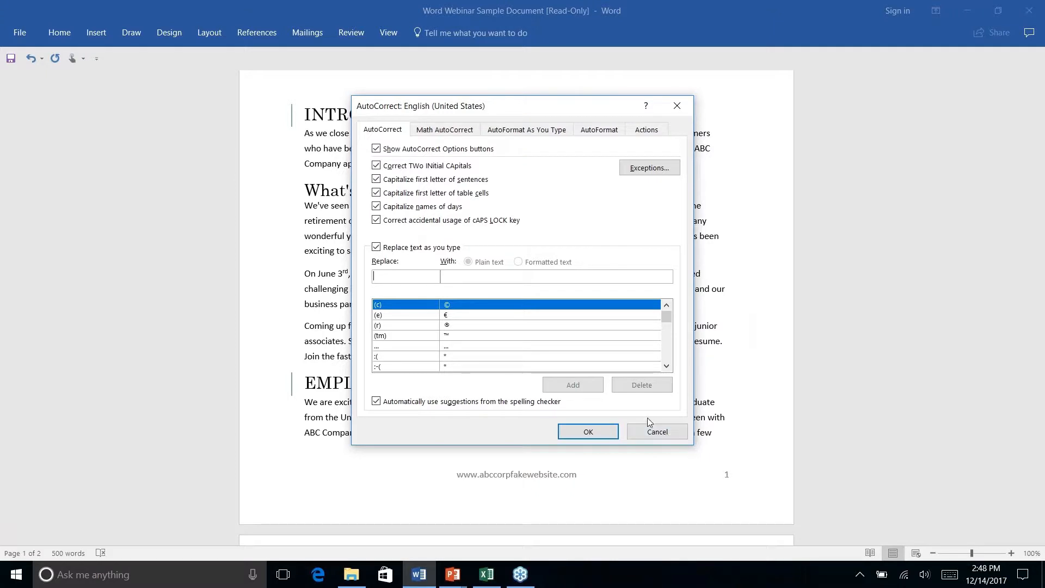
left_click(652, 433)
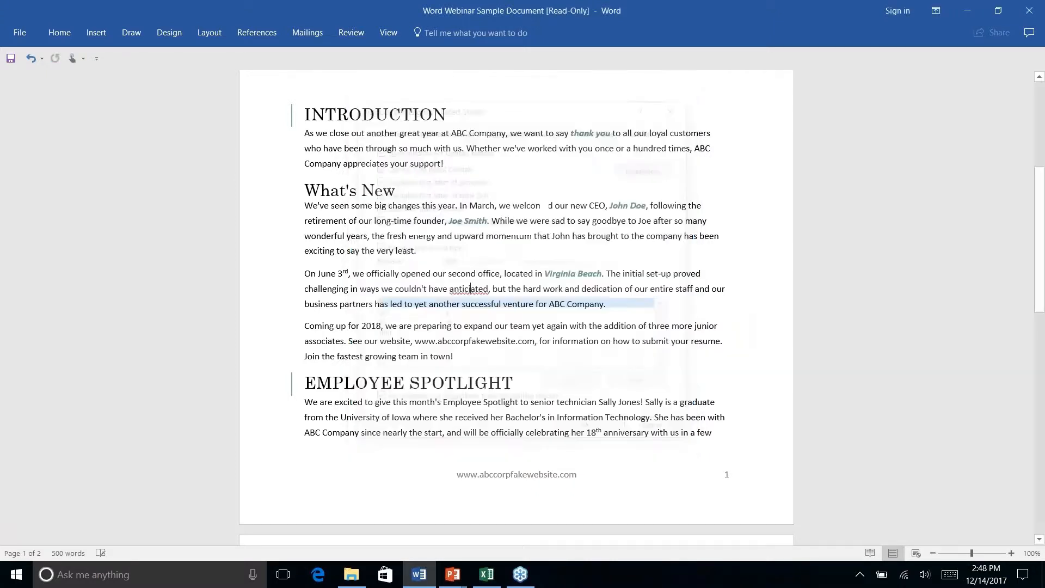
- Open the Proofing page of Word Options and review the spelling and grammar correction settings
left_click(24, 34)
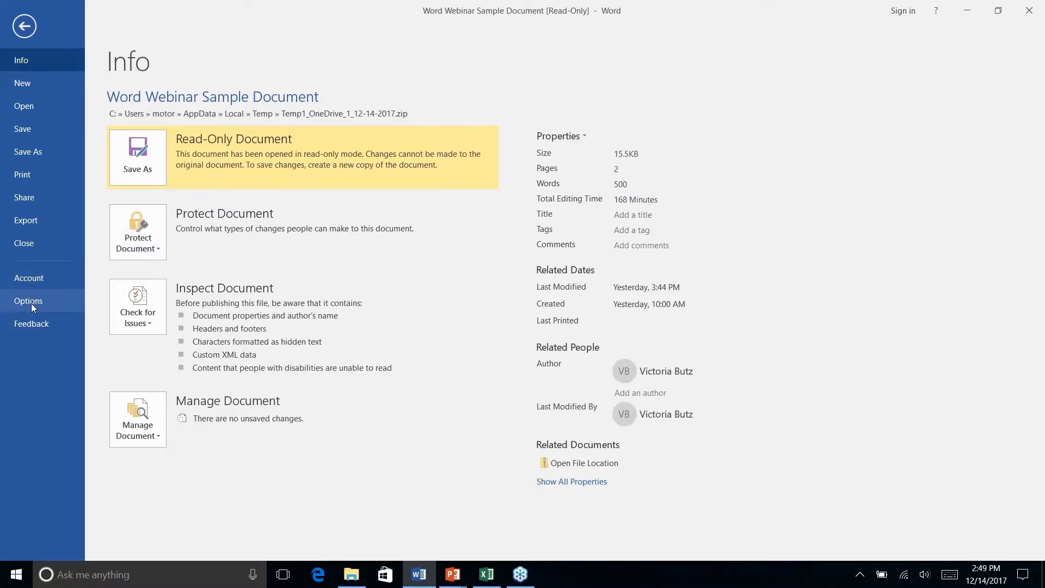
left_click(31, 303)
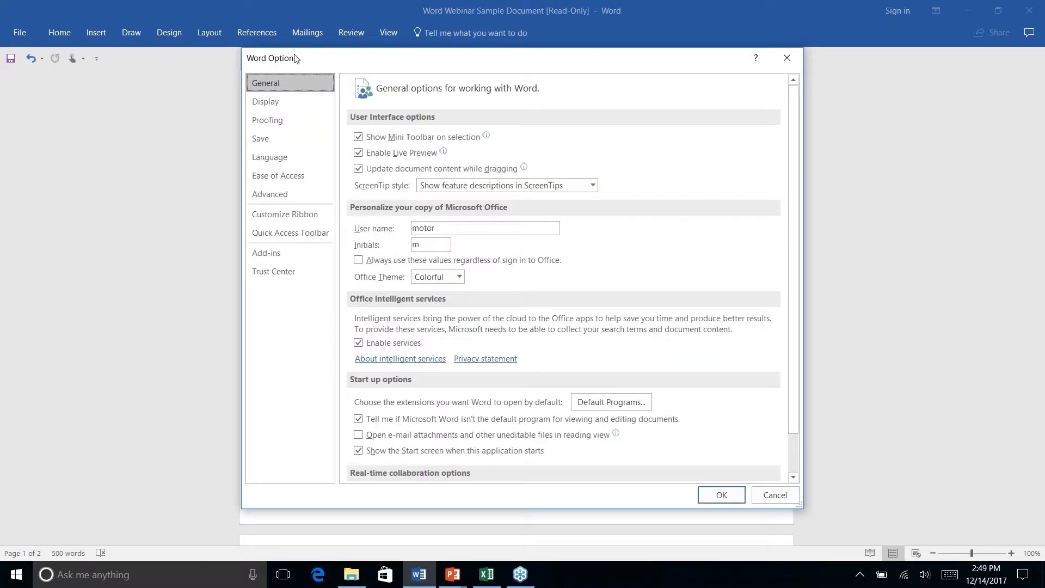
left_click(273, 124)
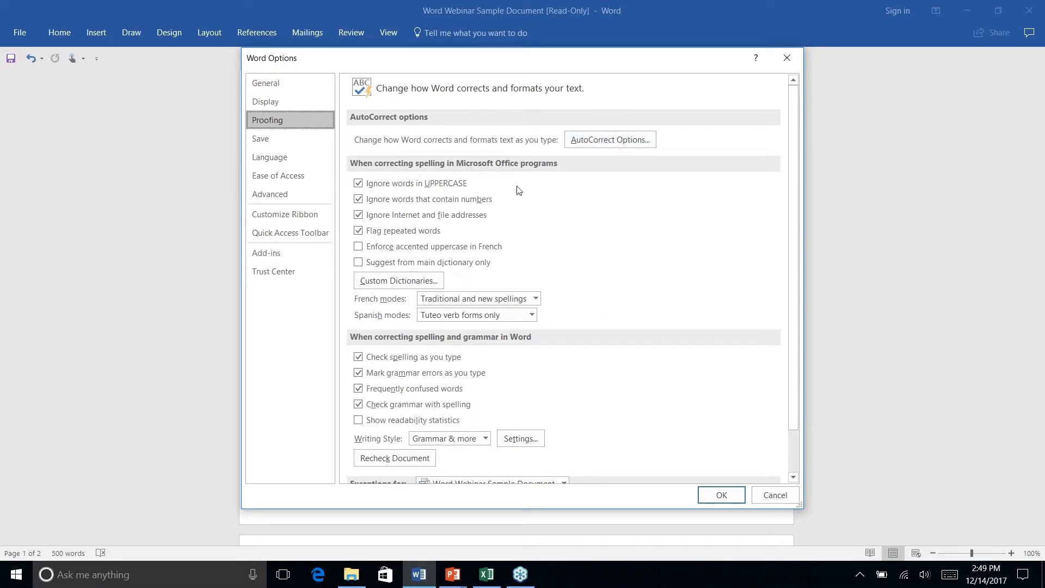
scroll(597, 195, "down", 2)
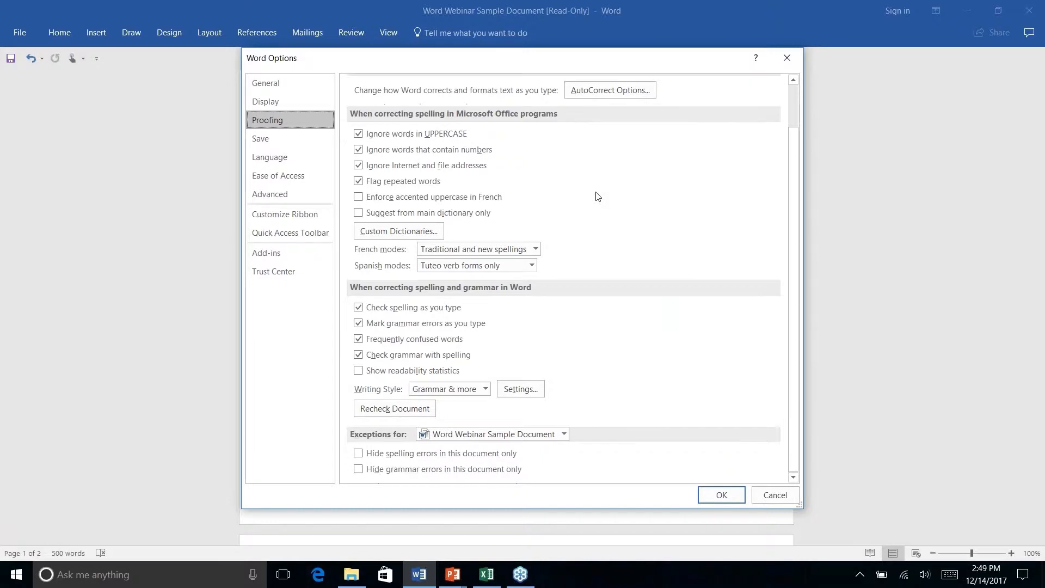
scroll(599, 194, "up", 2)
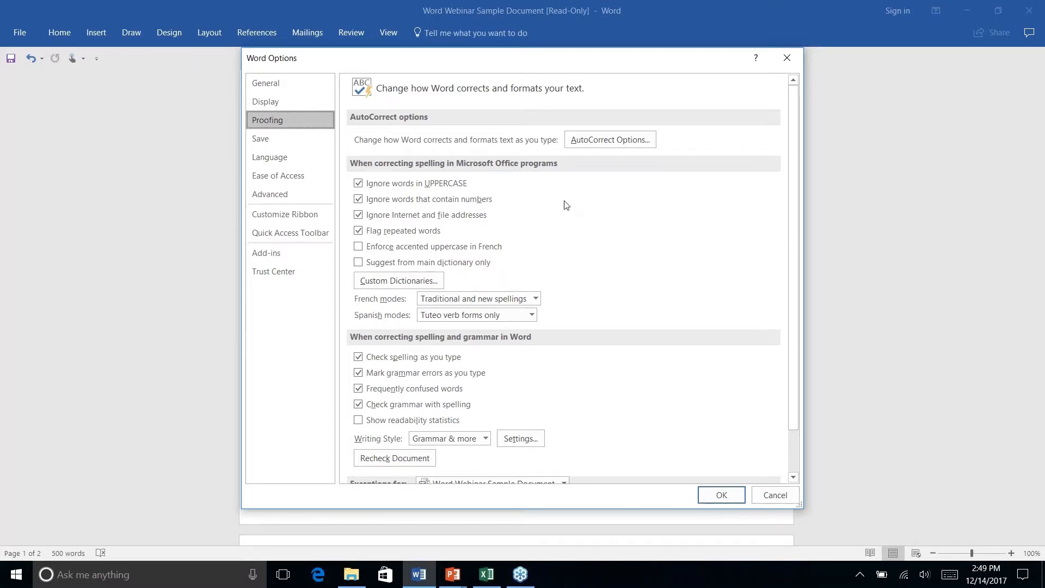
scroll(566, 209, "down", 2)
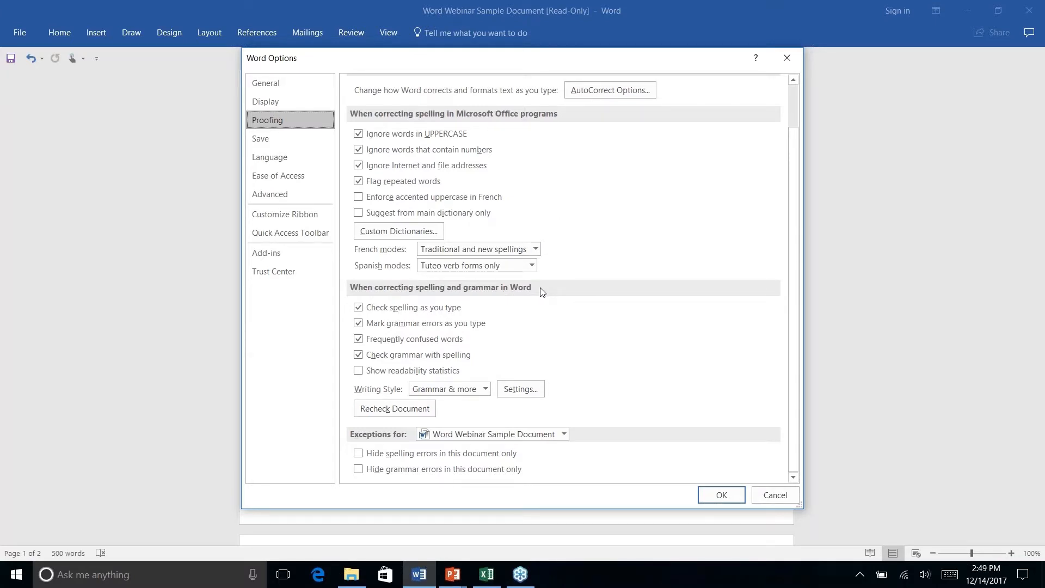
scroll(543, 292, "up", 2)
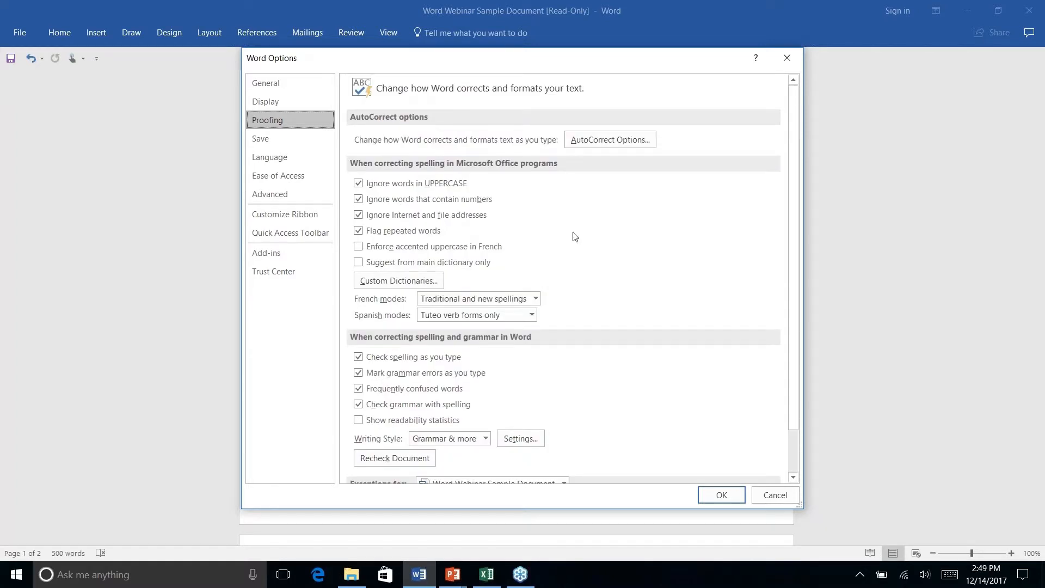
- Examine the AutoCorrect replacement list and its exceptions for first letters and initial caps, cancelling the exceptions without changes
left_click(627, 139)
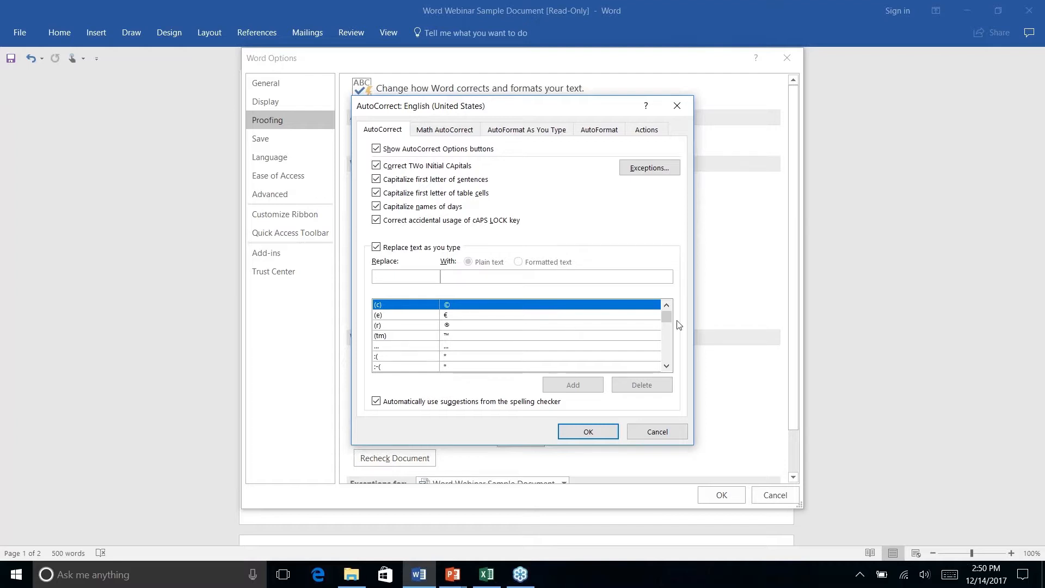
left_click_drag(667, 316, 668, 334)
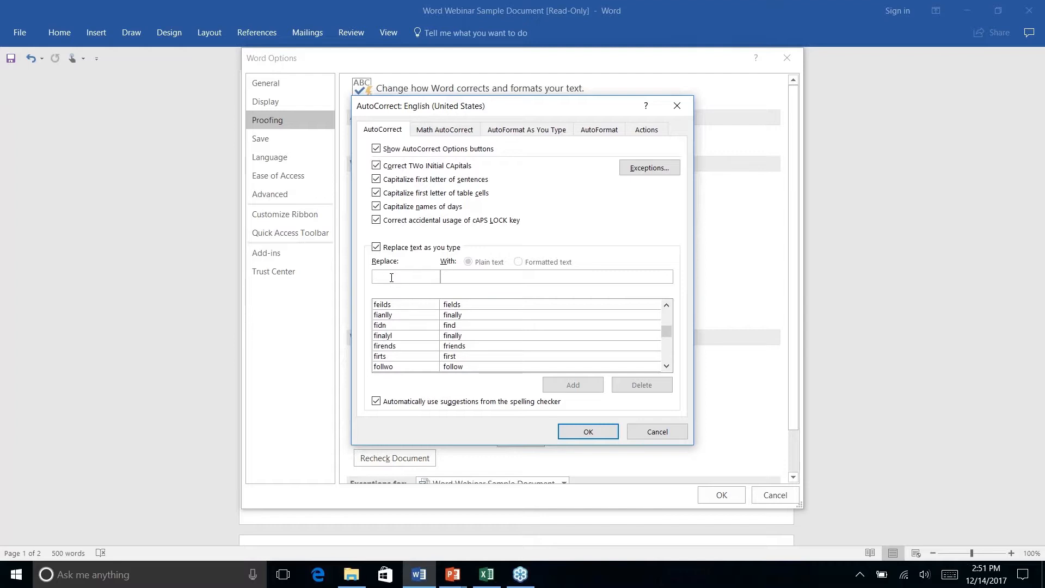
left_click(644, 169)
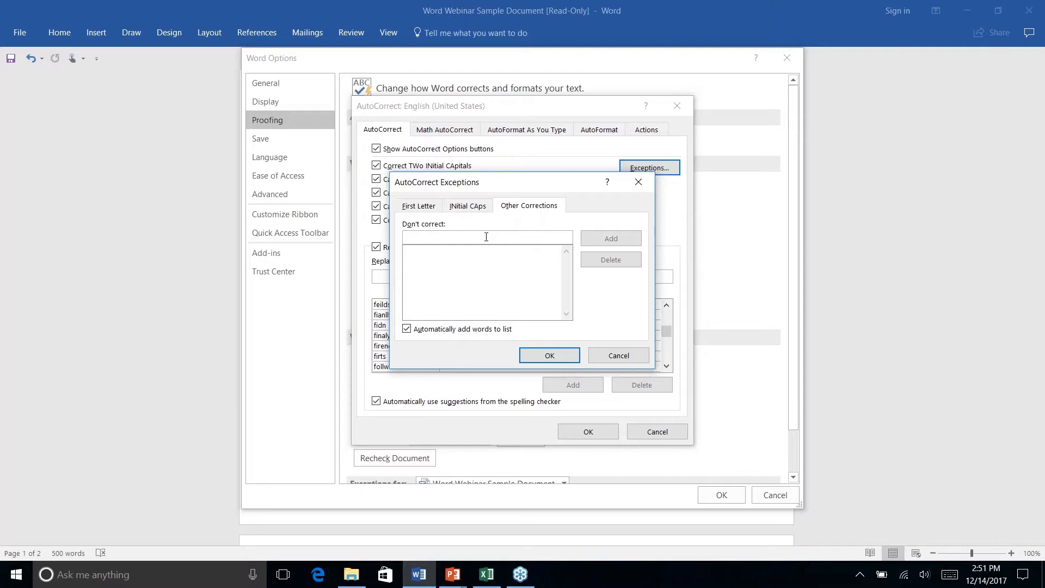
left_click(418, 206)
left_click(467, 209)
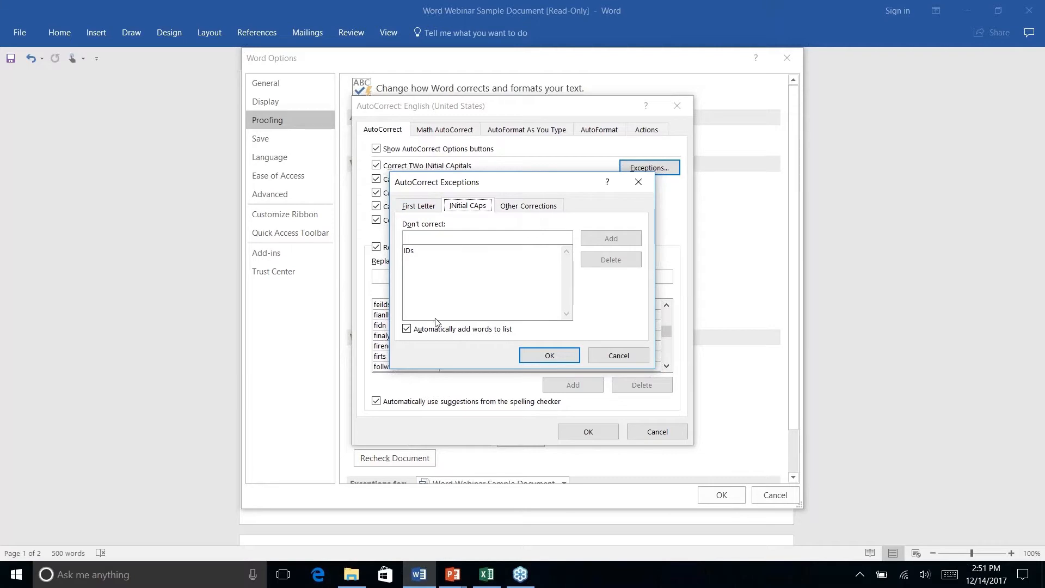
left_click(618, 356)
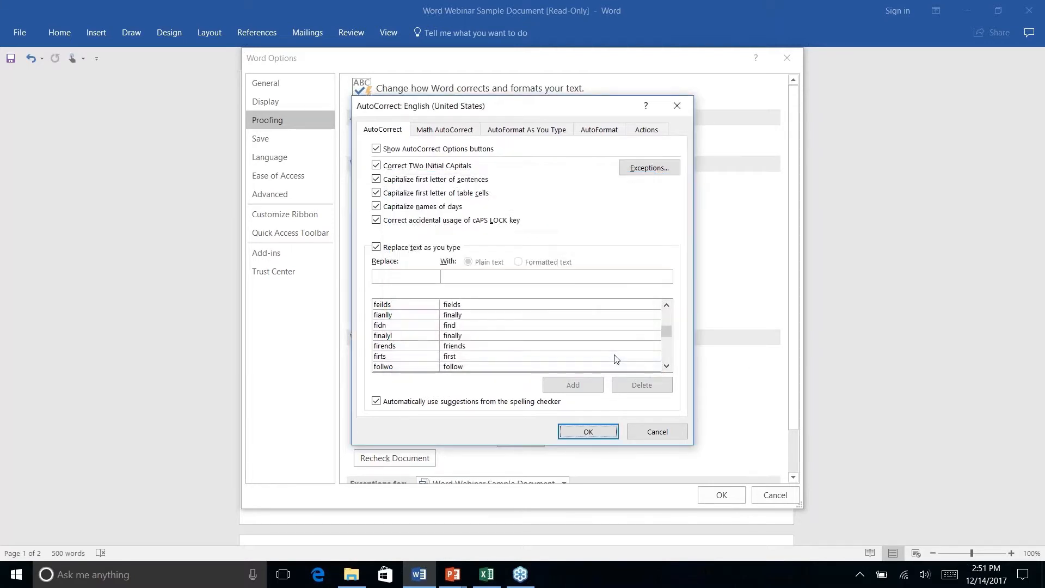
- Review the AutoFormat As You Type settings and leave Word Options without saving changes
left_click(531, 131)
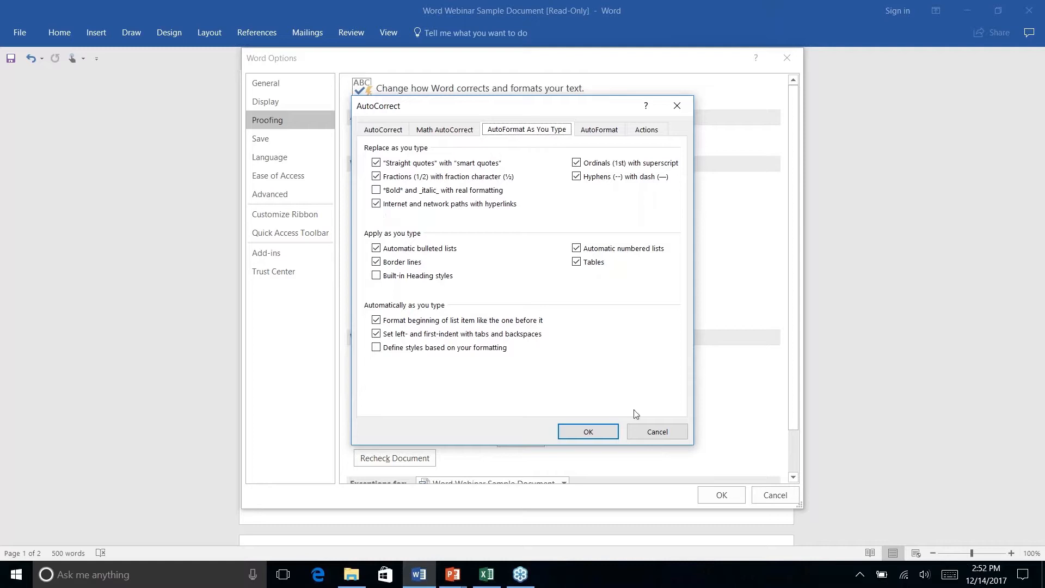
left_click(656, 433)
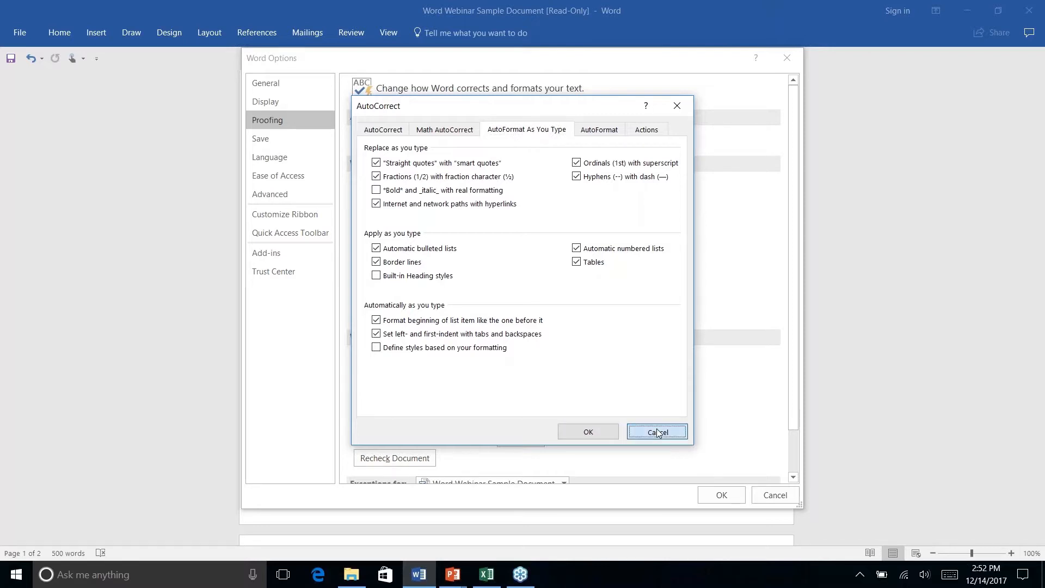
left_click(770, 496)
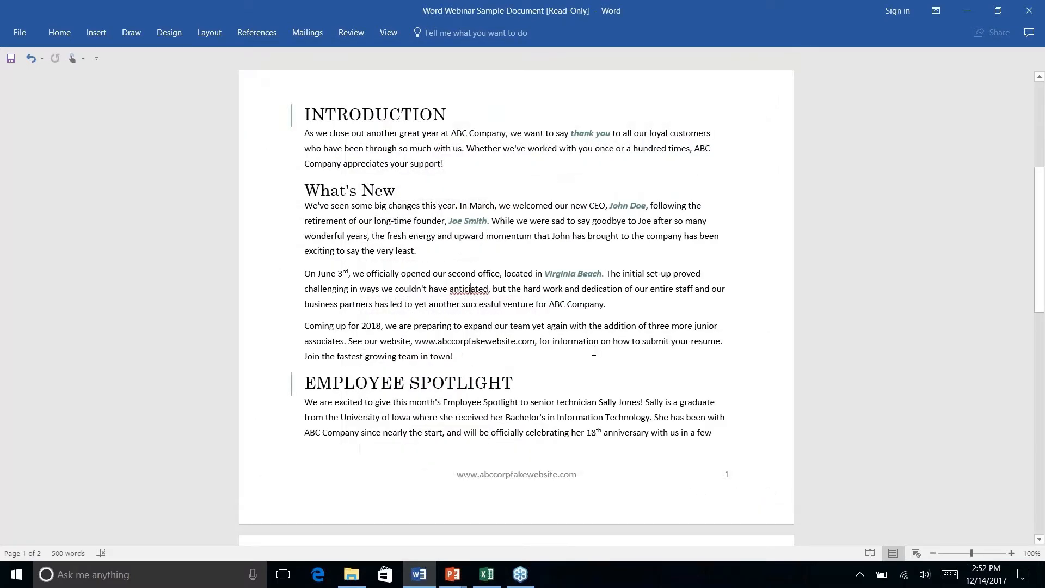
- Apply the Normal style to the feedback e-mail address in the "How Are We Doing?" section to remove its link formatting
scroll(594, 351, "down", 15)
scroll(594, 351, "up", 4)
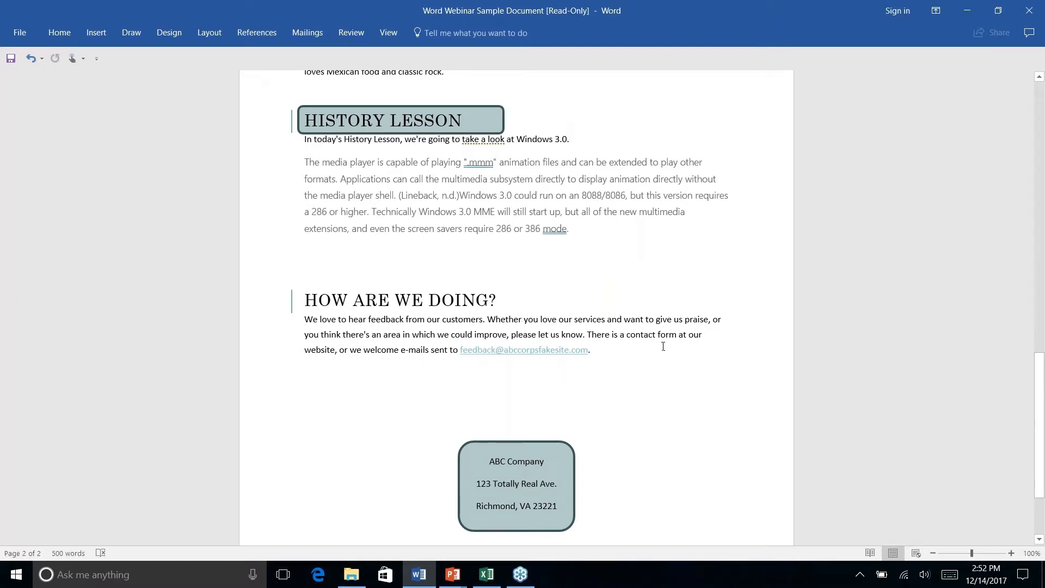
left_click(60, 33)
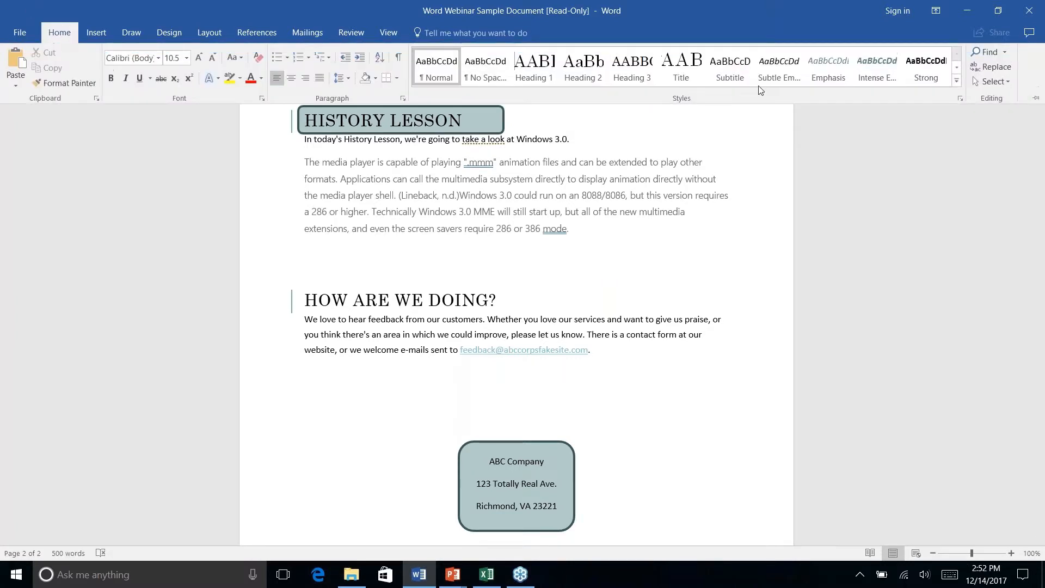
right_click(591, 355)
key("Escape")
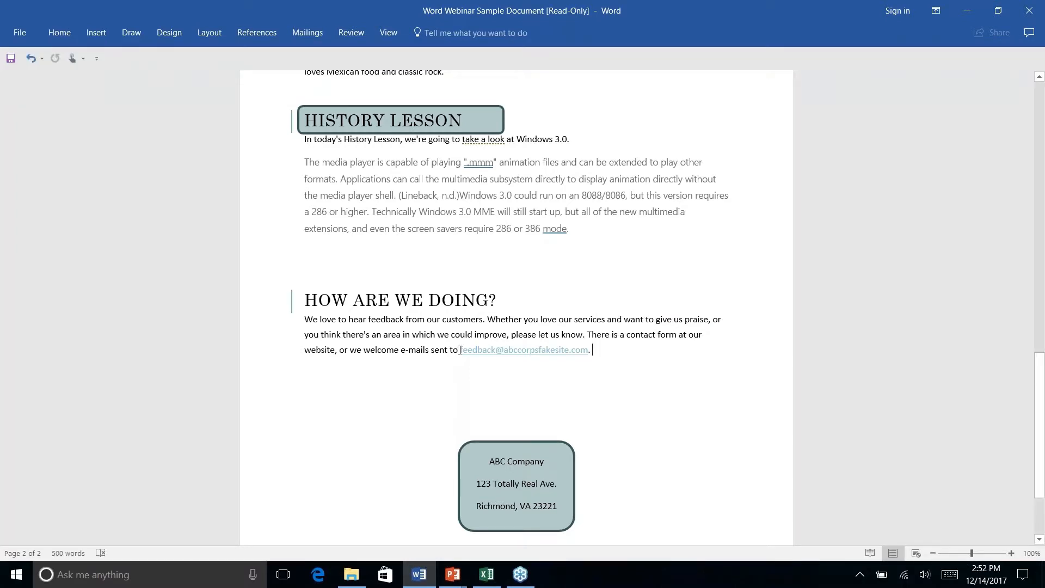
left_click(466, 349)
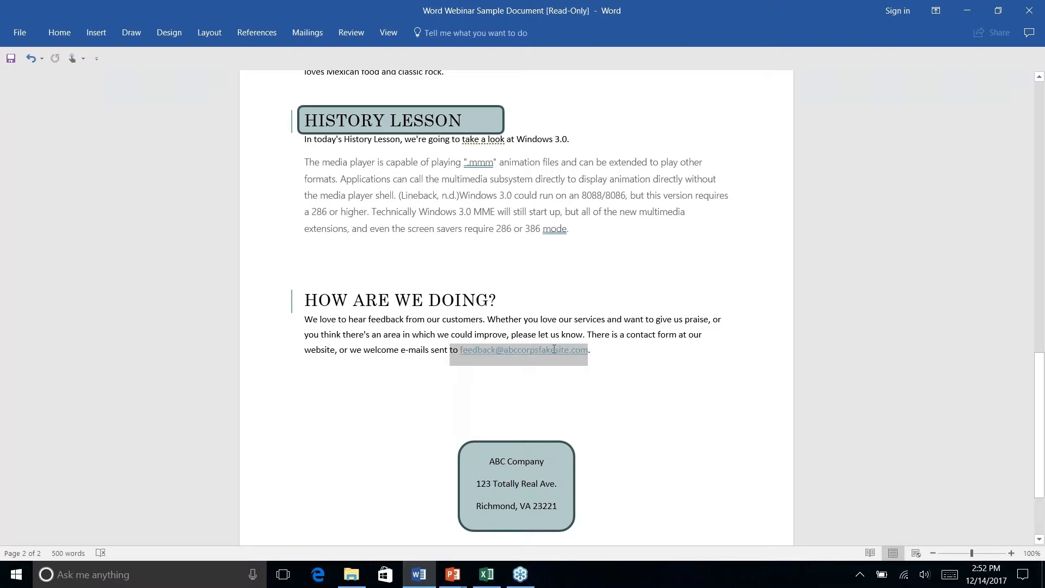
left_click_drag(554, 349, 597, 351)
left_click(637, 367)
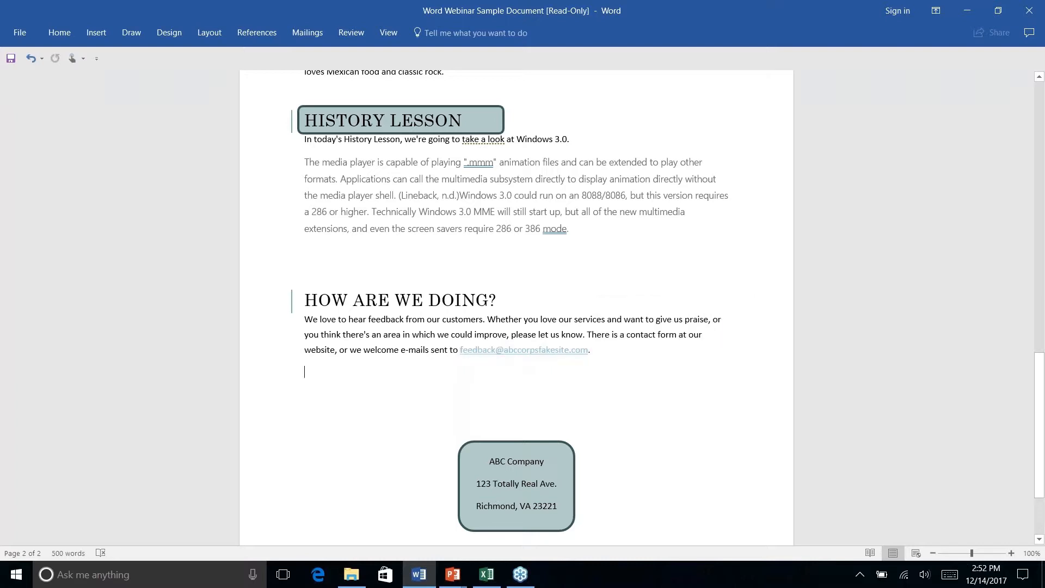
left_click_drag(457, 351, 594, 353)
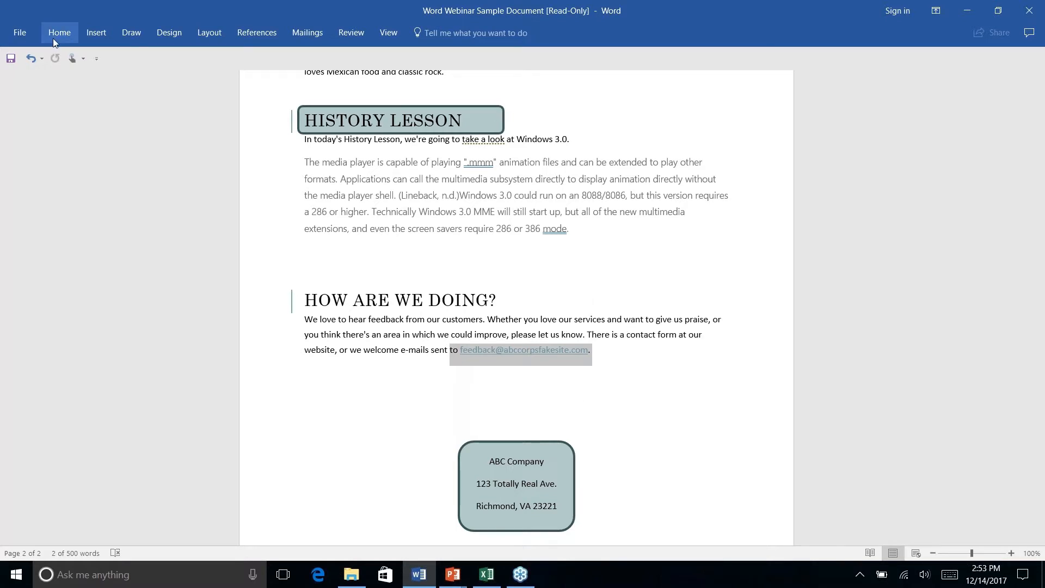
left_click(61, 32)
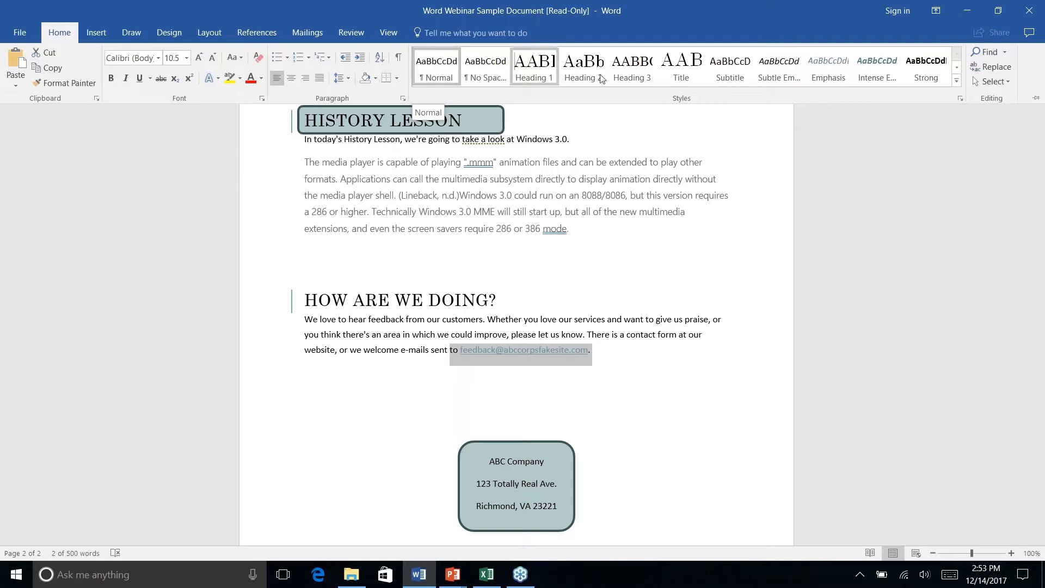
left_click(440, 64)
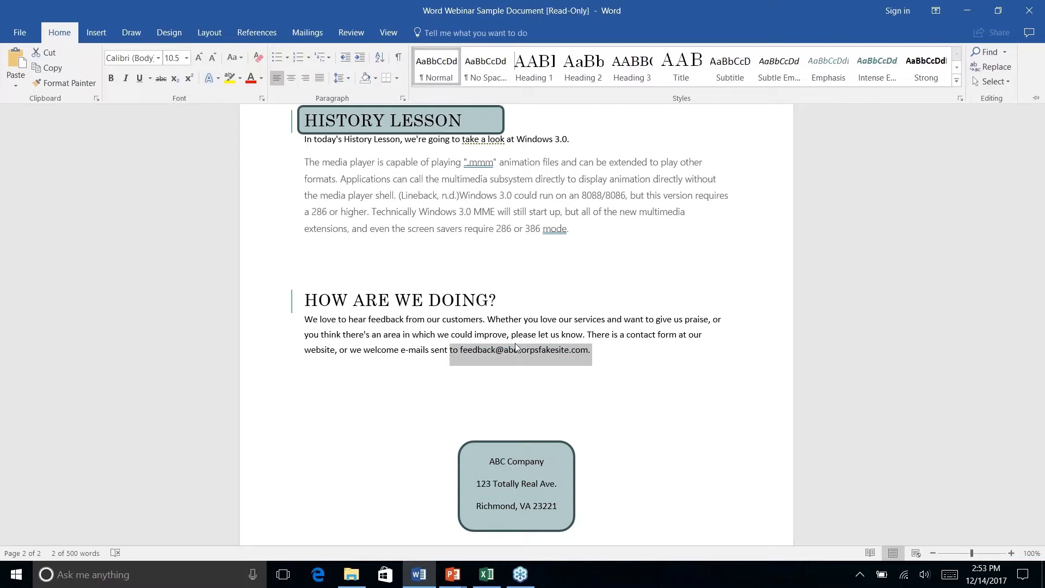
right_click(608, 355)
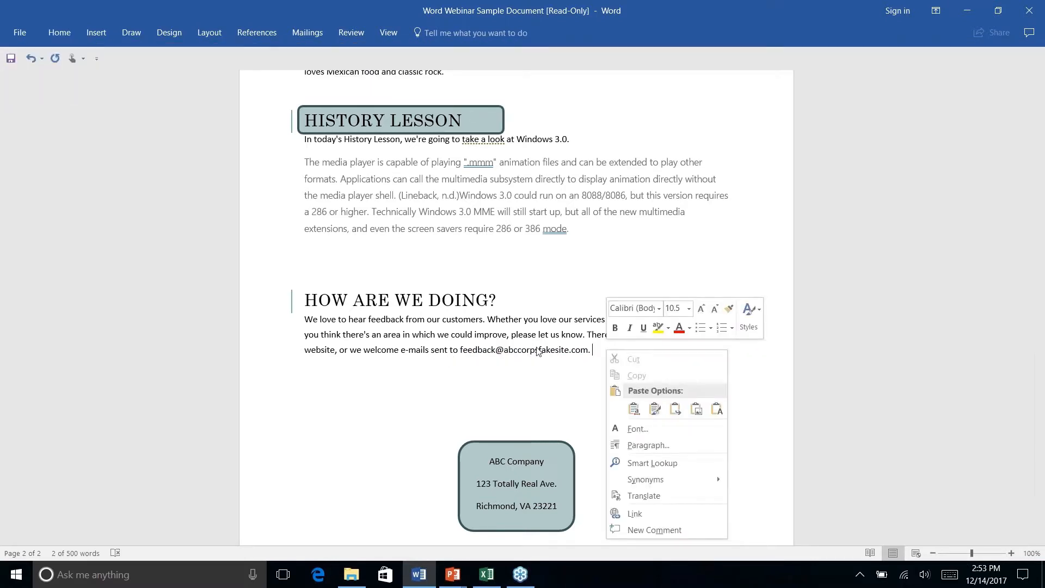
left_click(542, 351)
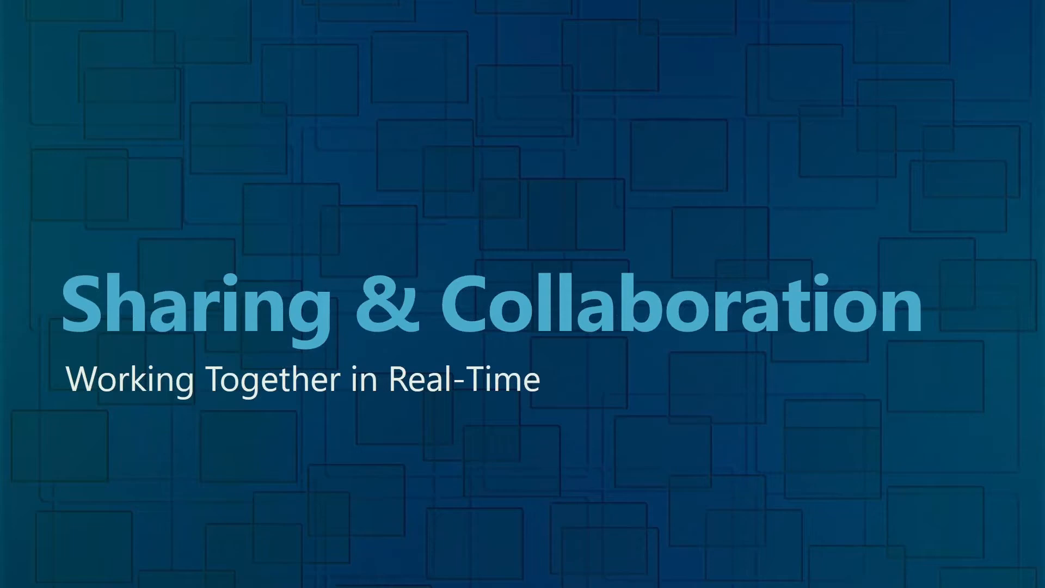
- Switch back to the Word document and view its Info page and Save As dialog, cancelling without saving
key("alt+Tab")
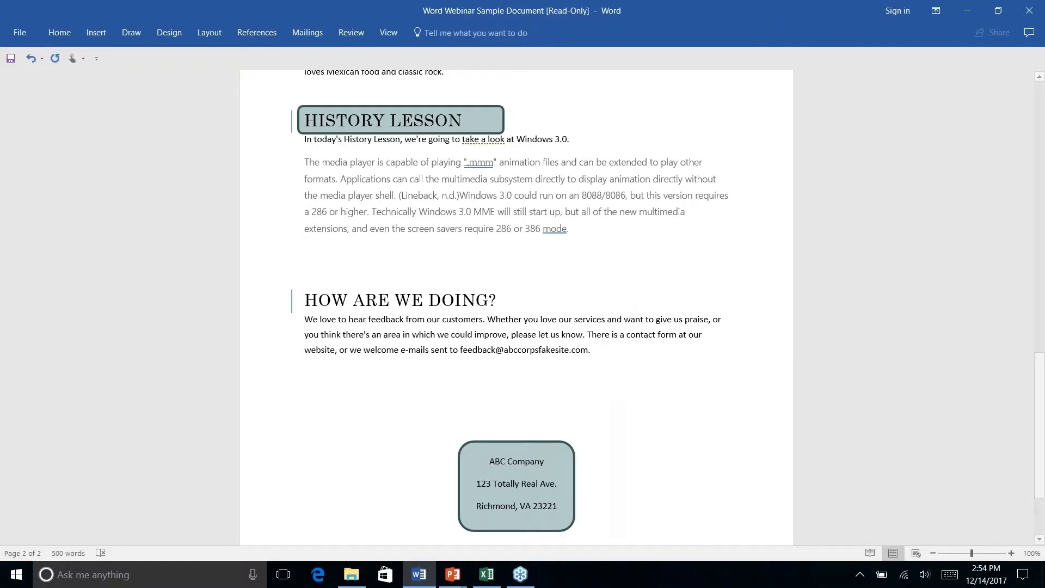
scroll(516, 305, "down", 2)
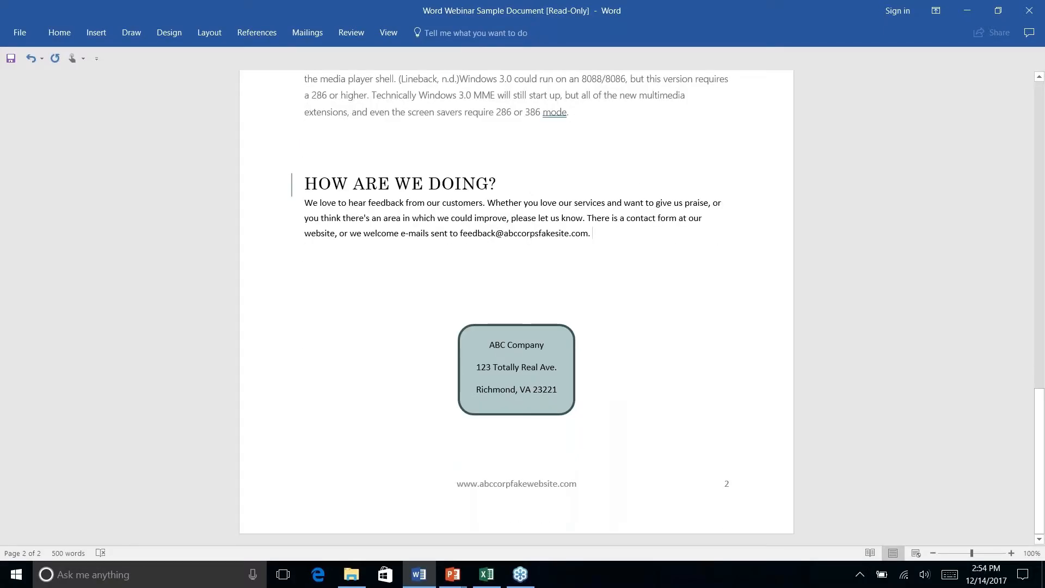
left_click(20, 32)
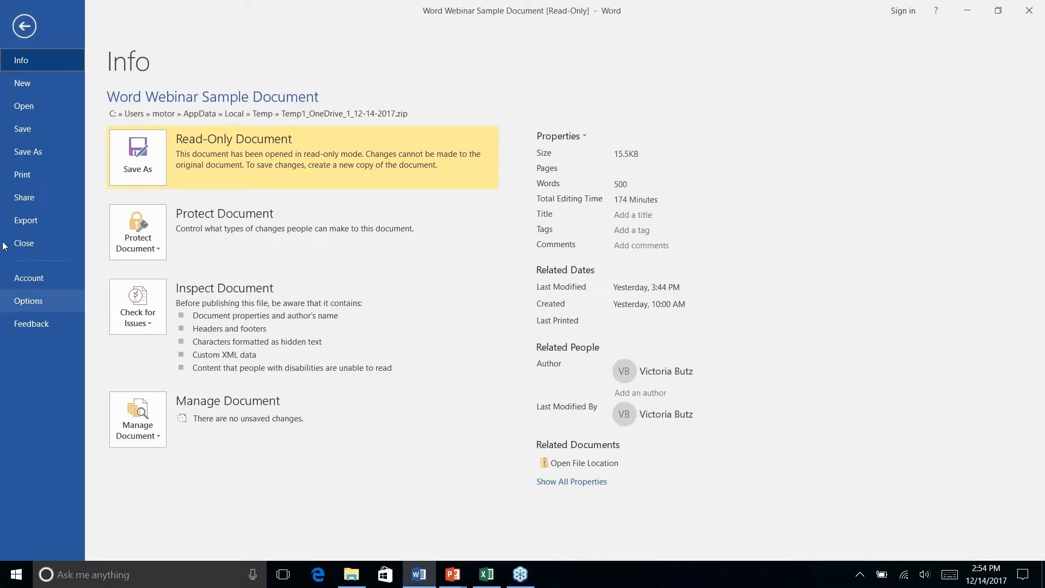
left_click(24, 30)
left_click(21, 31)
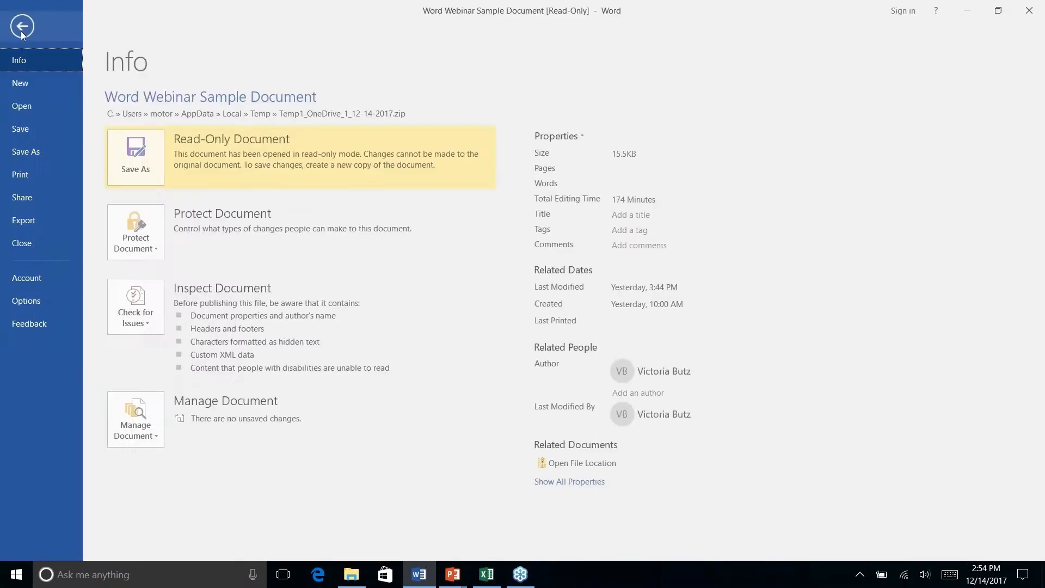
left_click(26, 130)
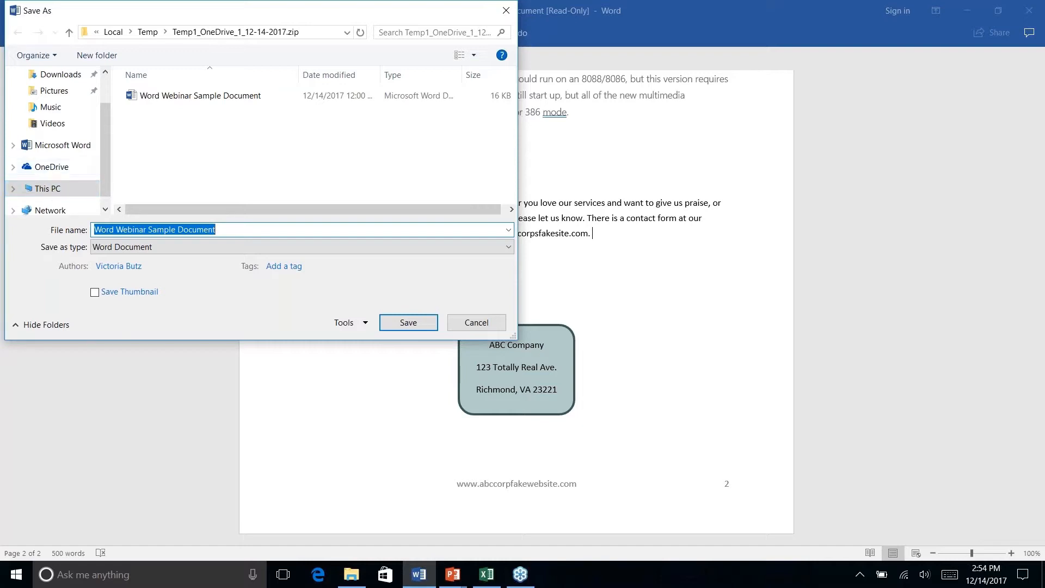
left_click(481, 323)
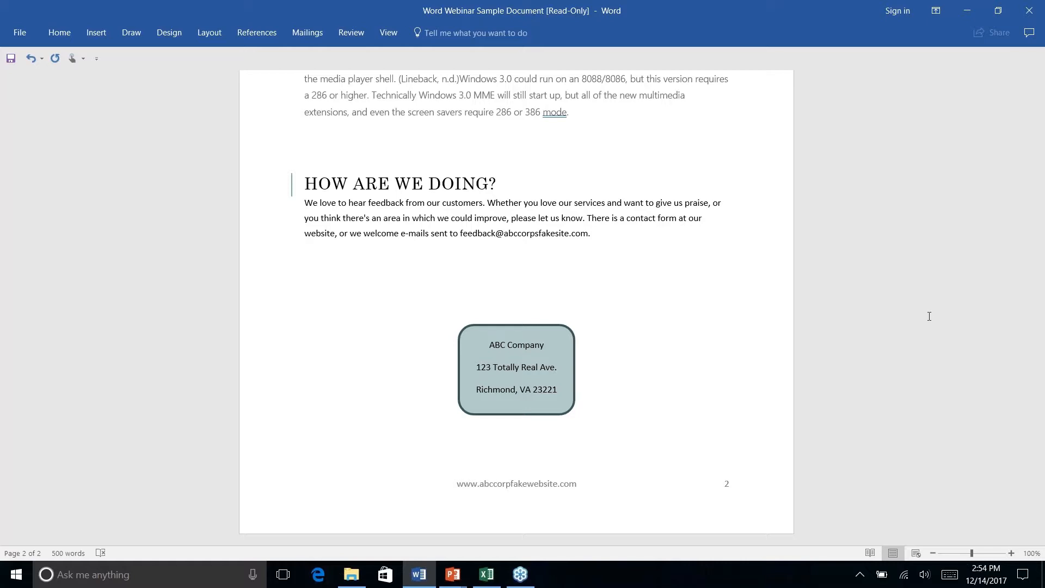
scroll(929, 316, "up", 5)
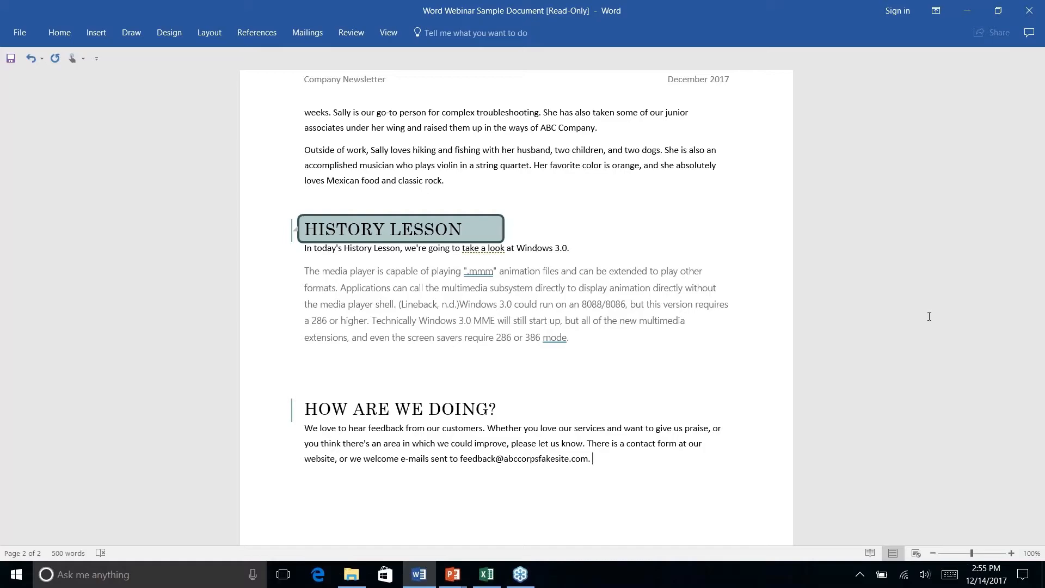
key("alt+Tab")
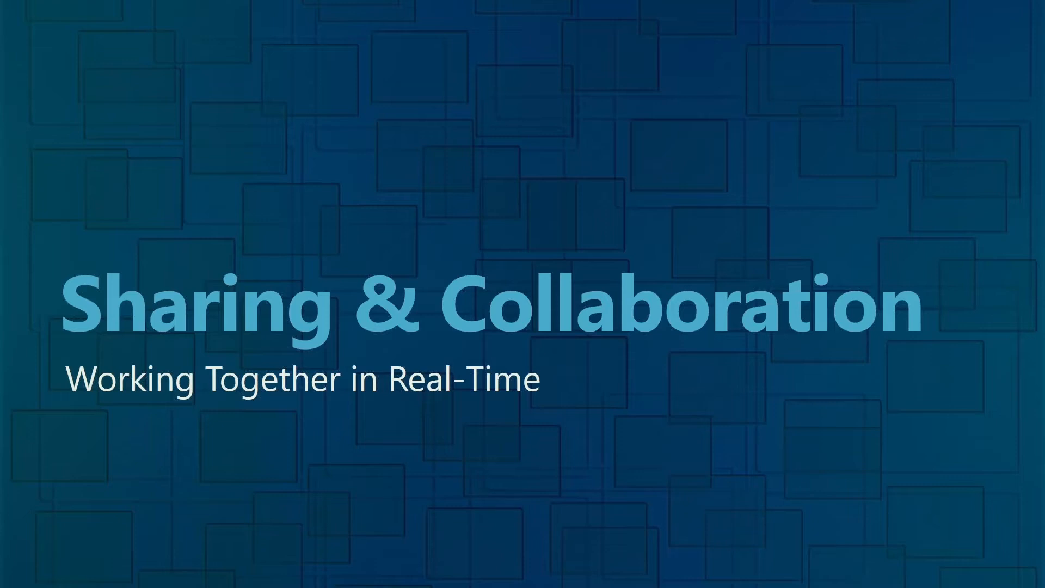
key("Right")
key("alt+Tab")
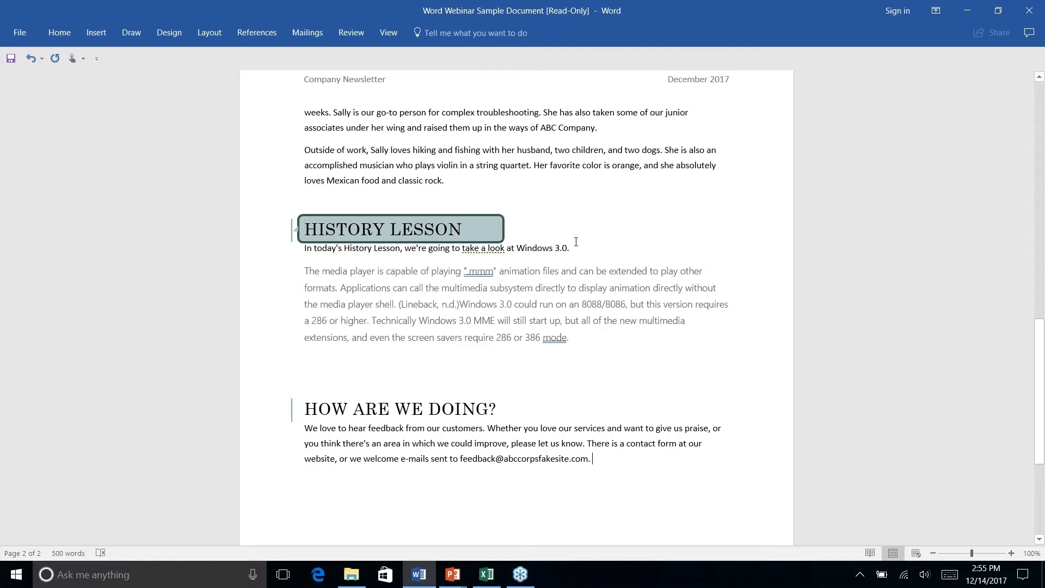
scroll(576, 241, "up", 15)
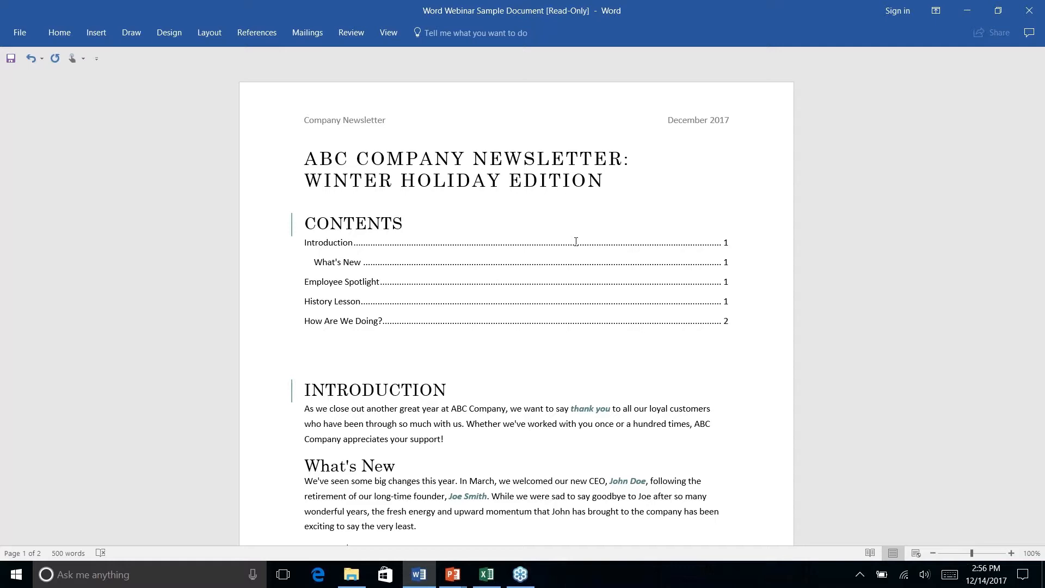
scroll(576, 241, "down", 10)
scroll(576, 241, "up", 9)
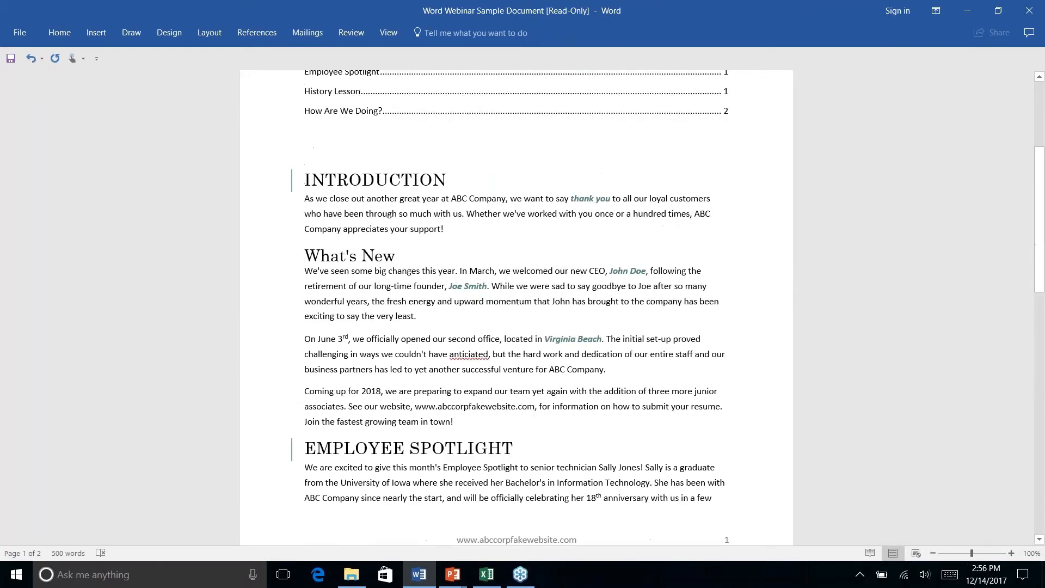
scroll(516, 307, "down", 8)
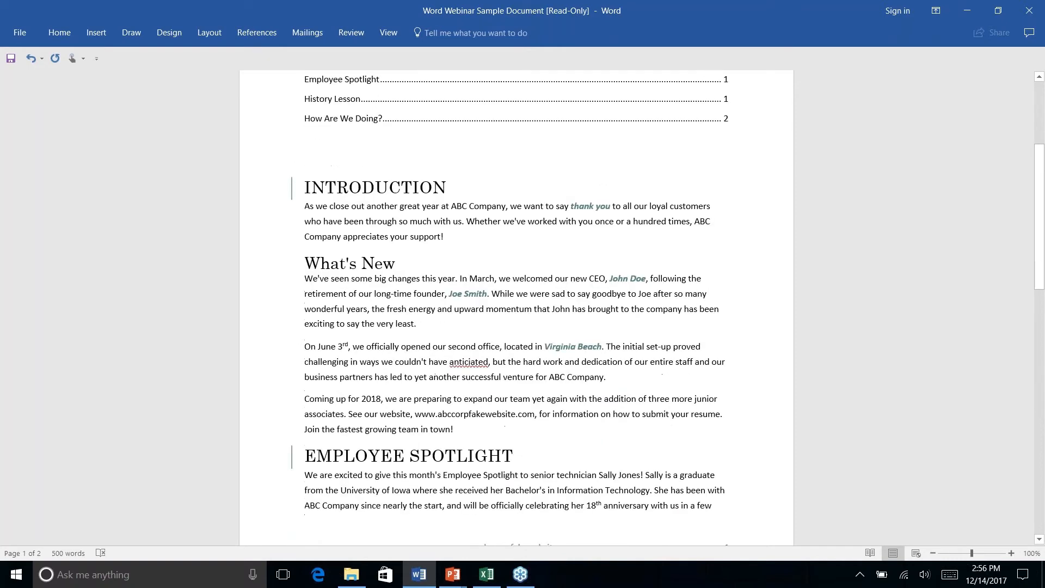
scroll(516, 307, "up", 8)
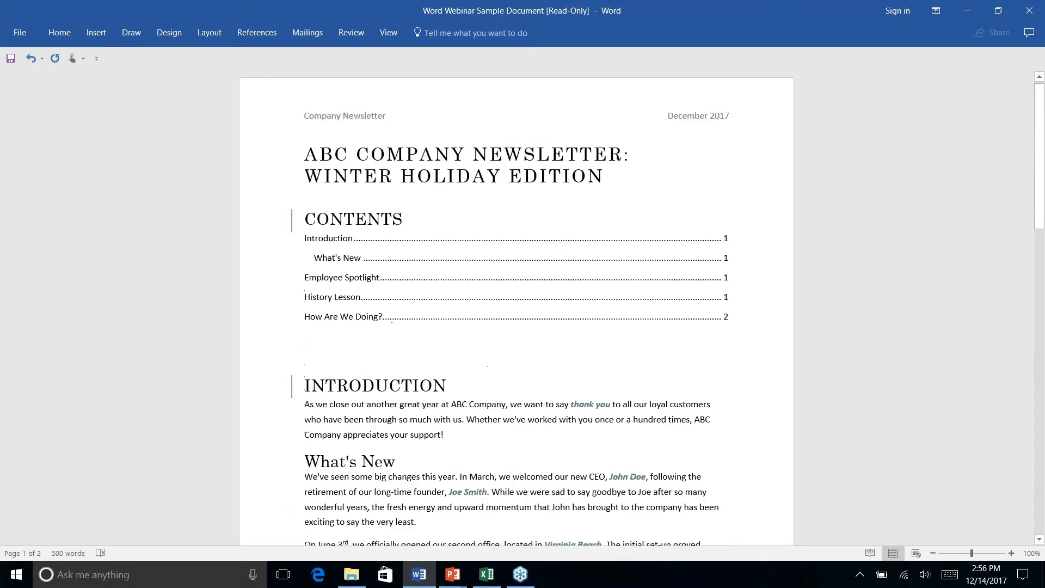
scroll(431, 365, "down", 5)
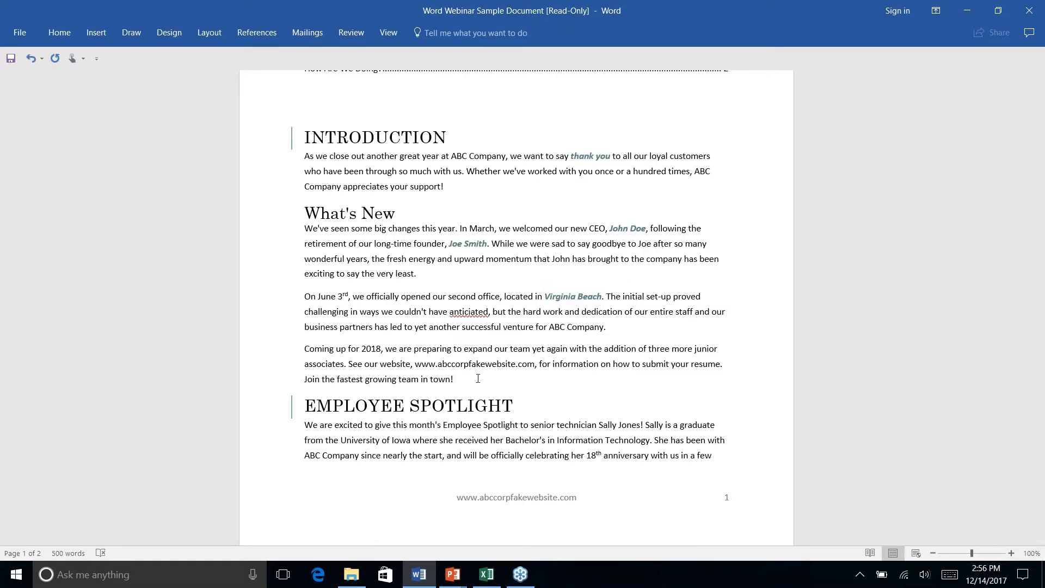
- Insert a Next Page section break after "Join the fastest growing team in town!" so Employee Spotlight starts on a new page
left_click(100, 34)
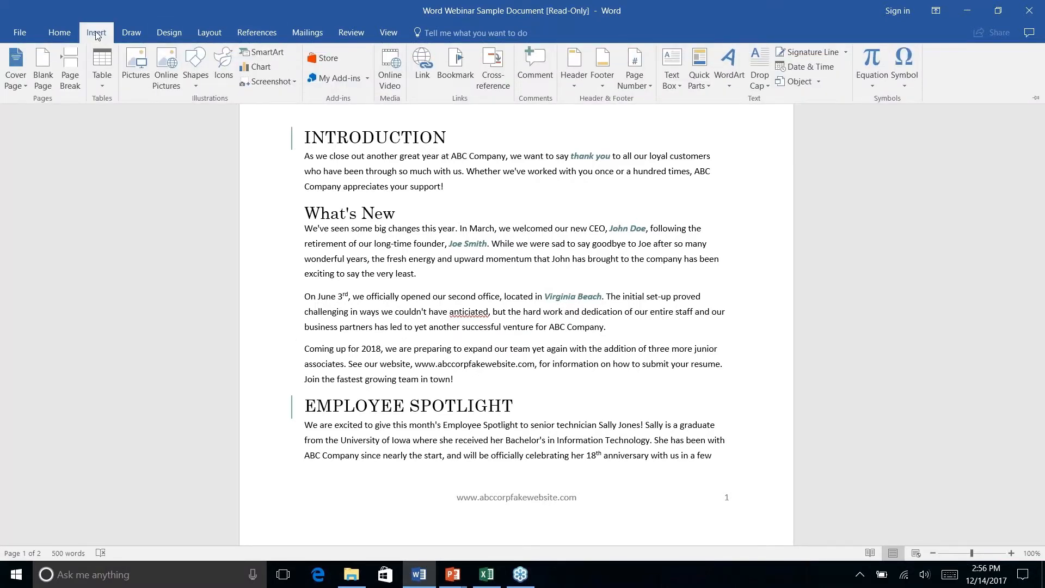
left_click(131, 35)
left_click(171, 33)
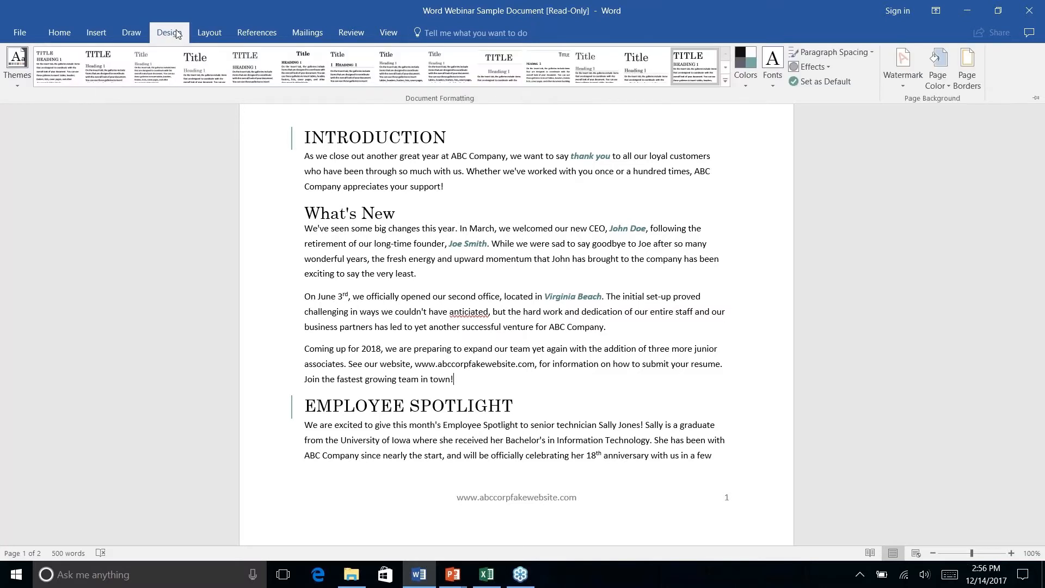
left_click(211, 36)
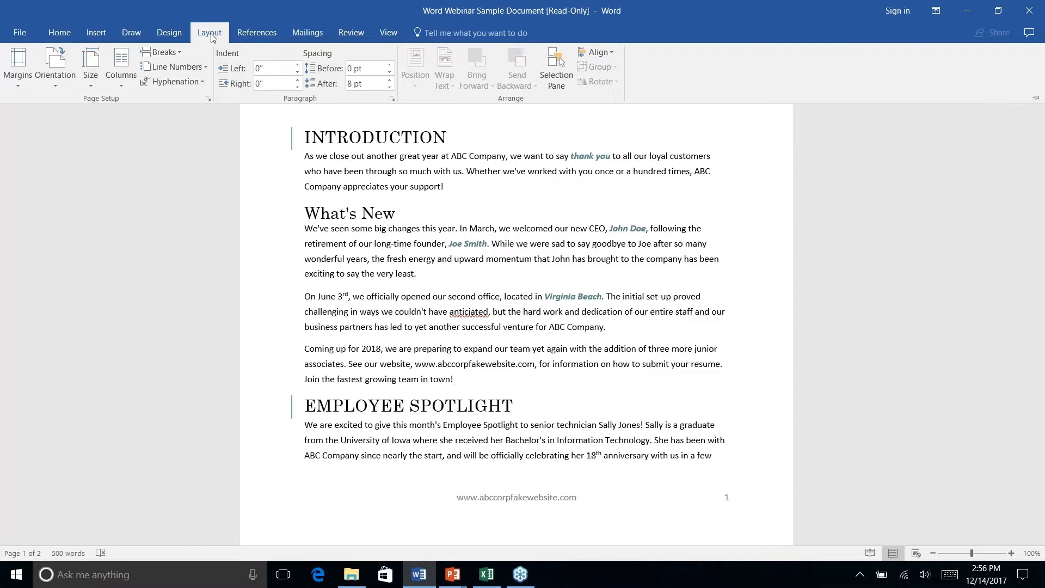
left_click(461, 380)
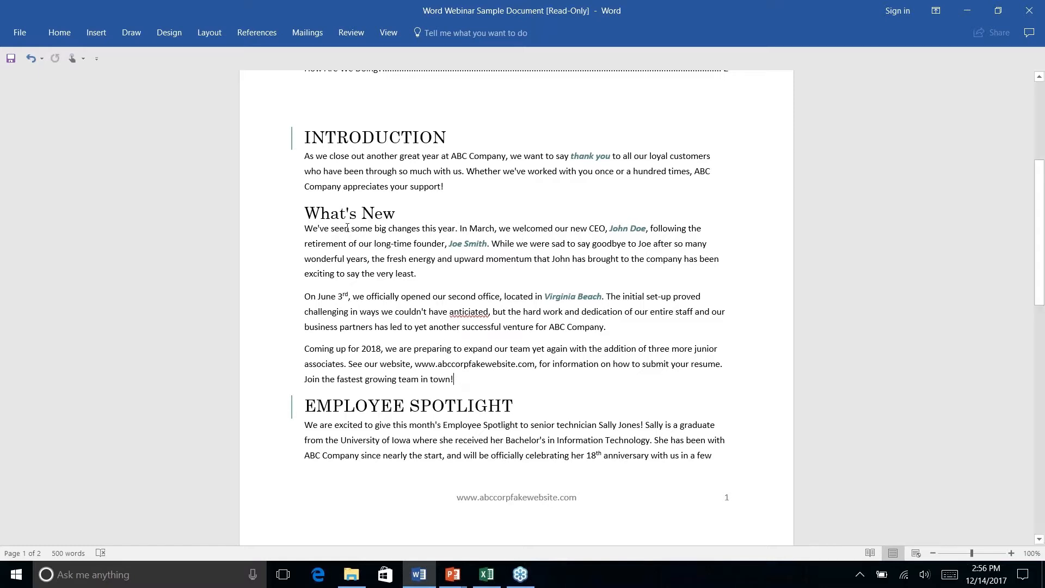
scroll(530, 406, "up", 1)
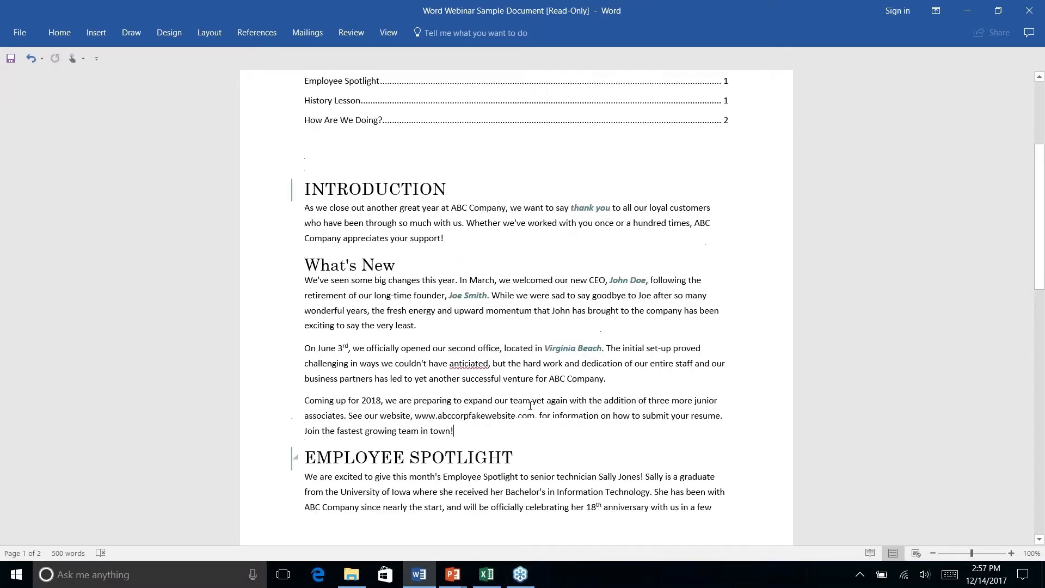
scroll(530, 406, "down", 3)
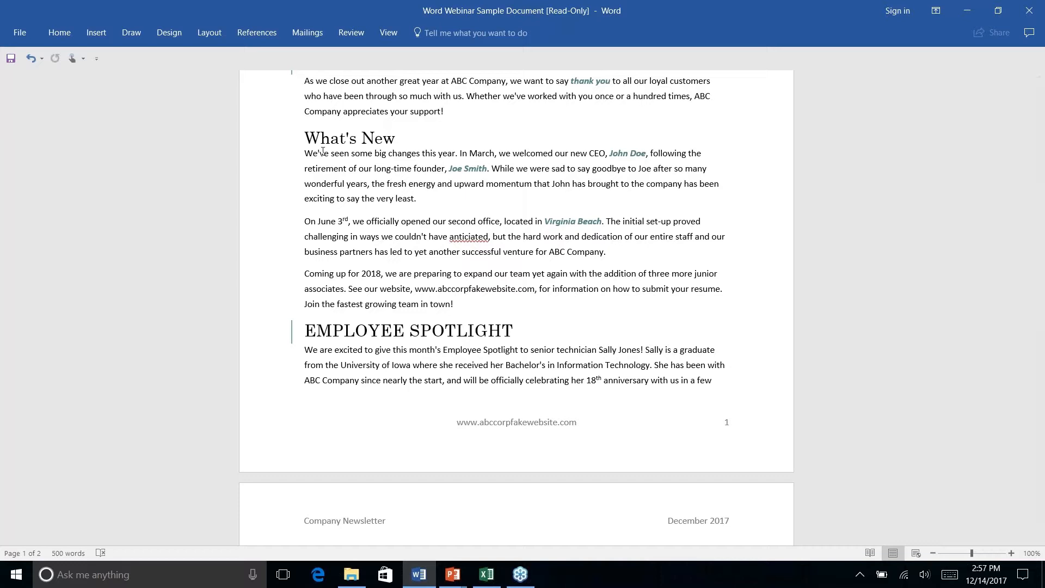
left_click(217, 35)
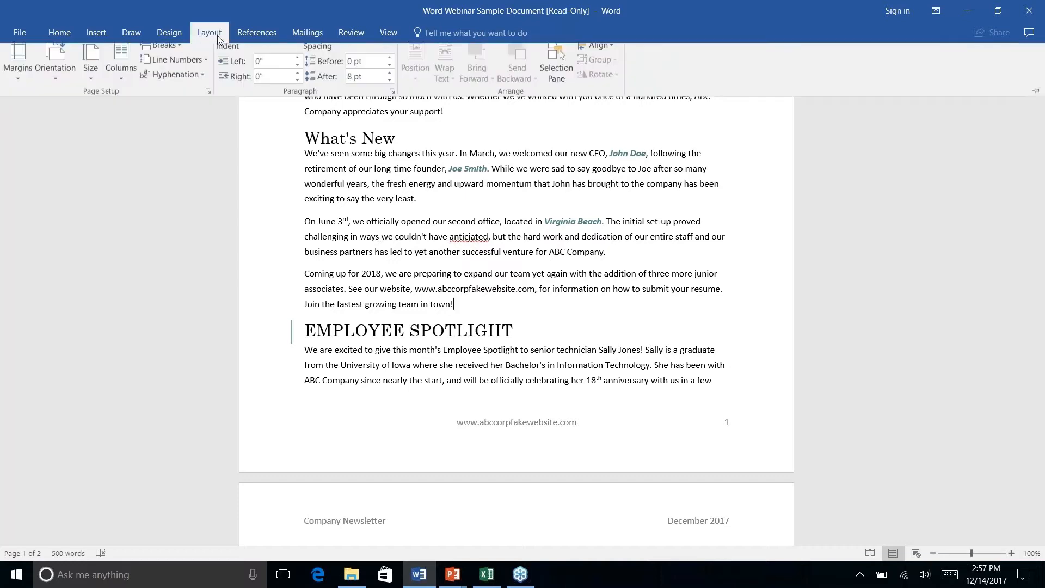
left_click(180, 52)
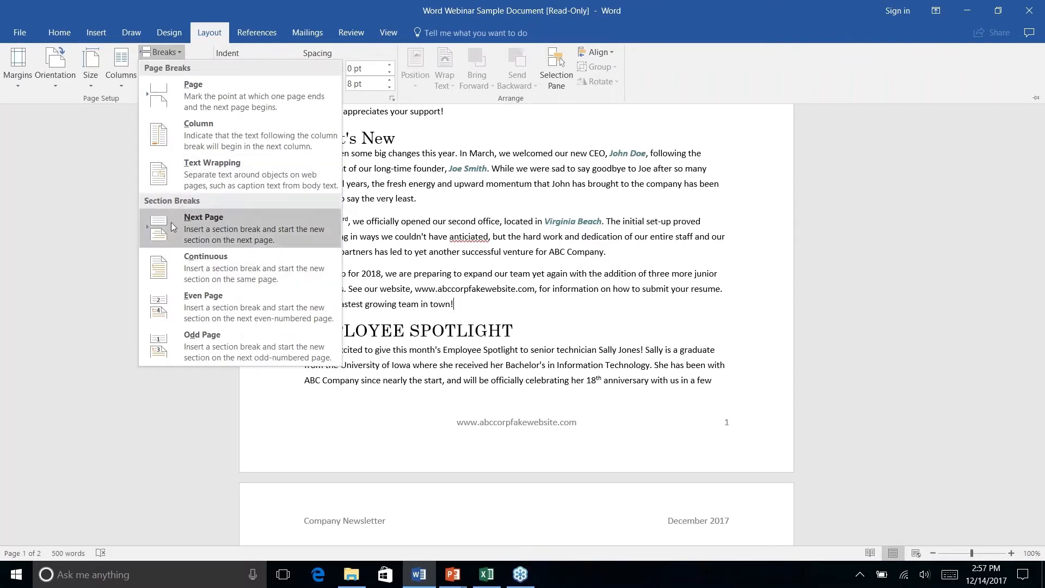
left_click(213, 228)
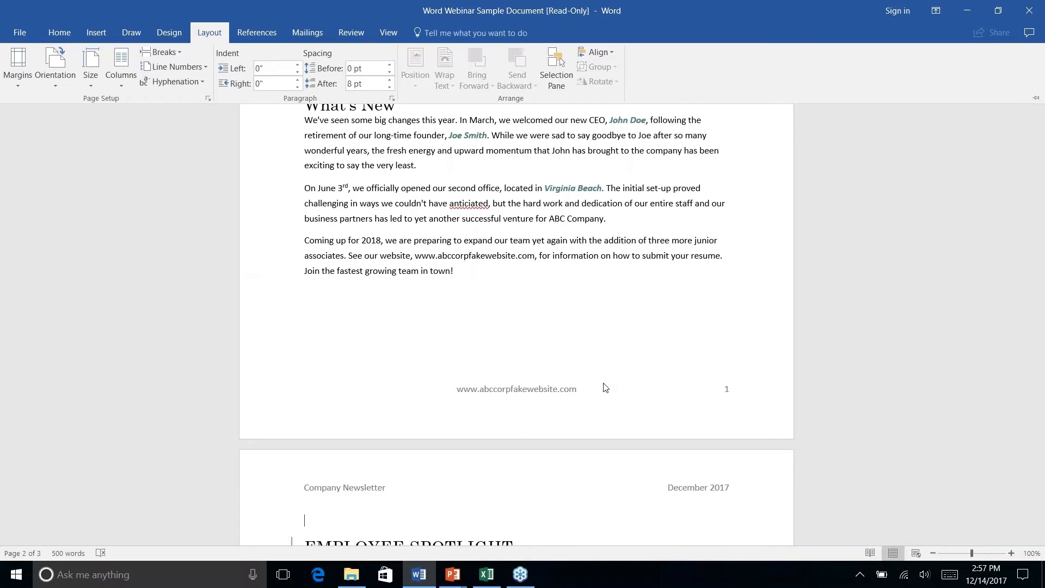
key("ctrl+F1")
- Insert a Continuous section break after "classic rock." at the end of the Employee Spotlight text
scroll(504, 322, "down", 5)
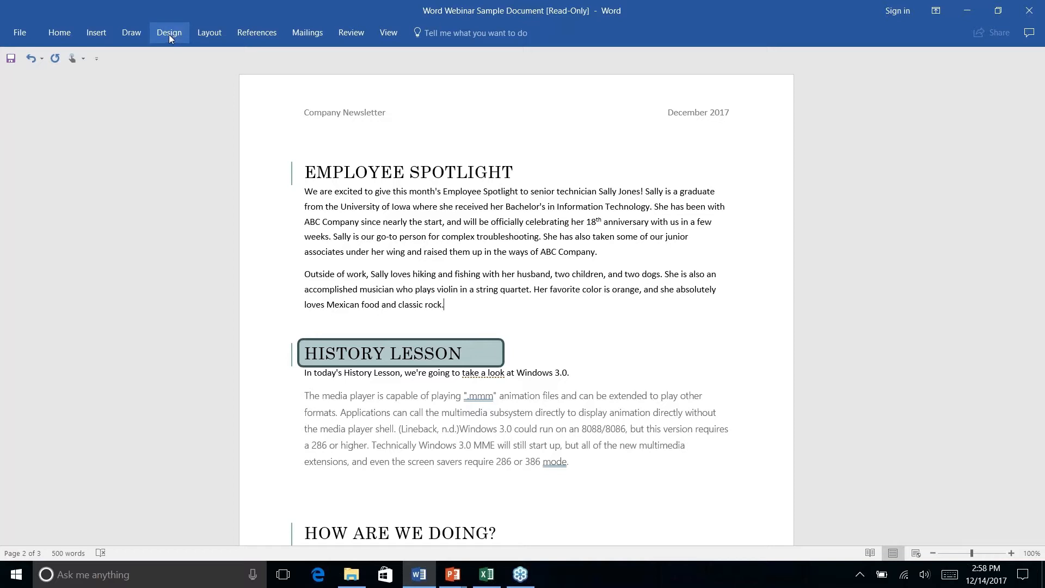
left_click(205, 34)
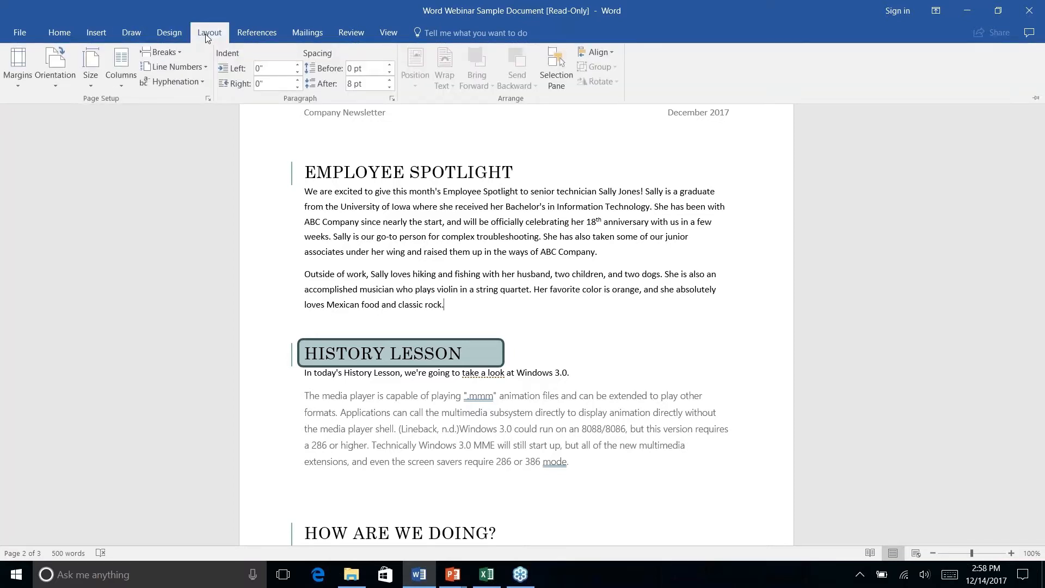
left_click(180, 52)
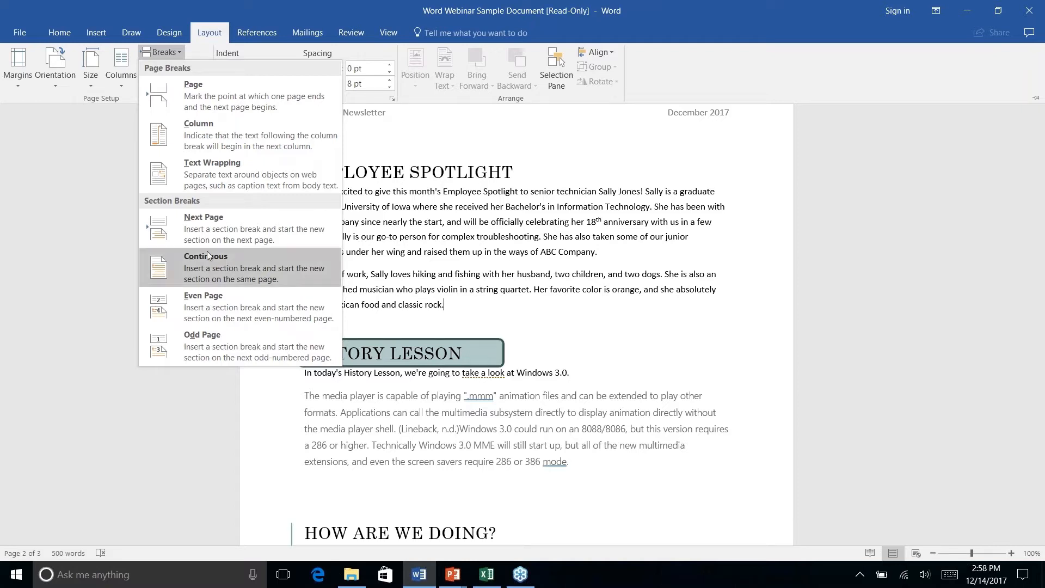
left_click(221, 273)
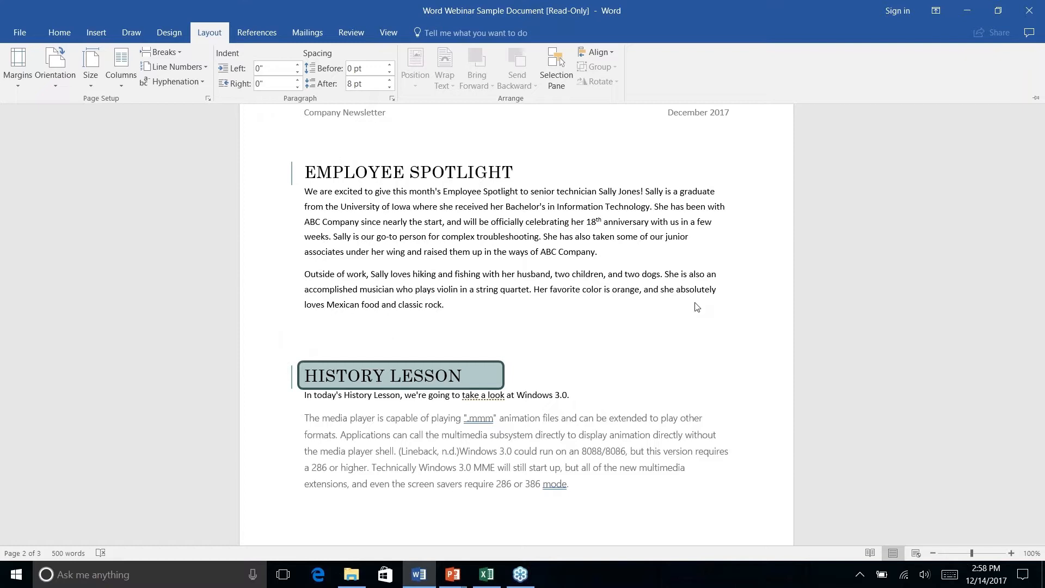
- Try a two-column layout on the whole Employee Spotlight section, heading included, and undo it
scroll(697, 308, "down", 3)
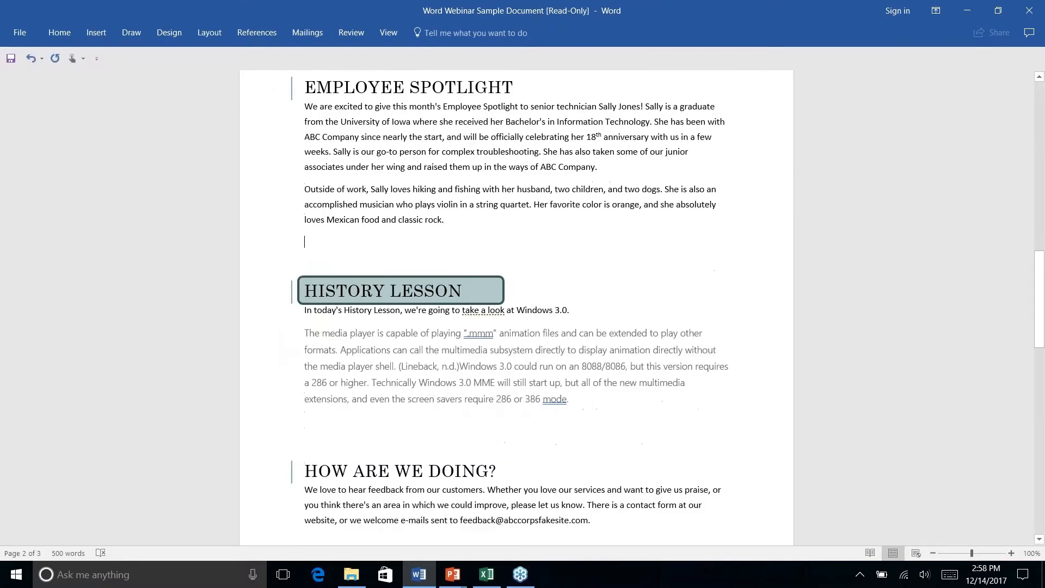
scroll(698, 307, "up", 5)
scroll(698, 308, "down", 1)
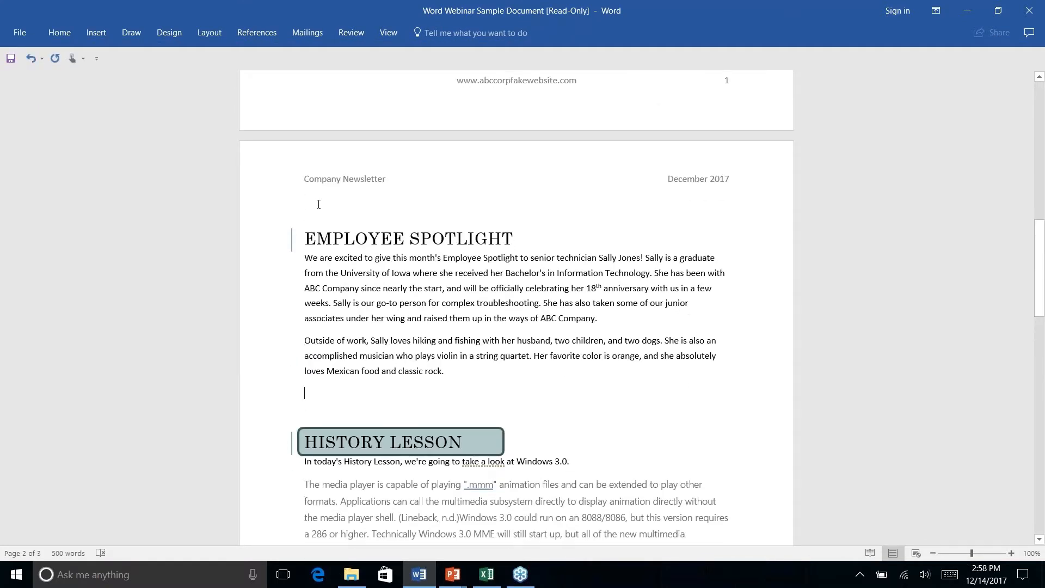
right_click(383, 285)
left_click(329, 271)
left_click(310, 235)
left_click(213, 35)
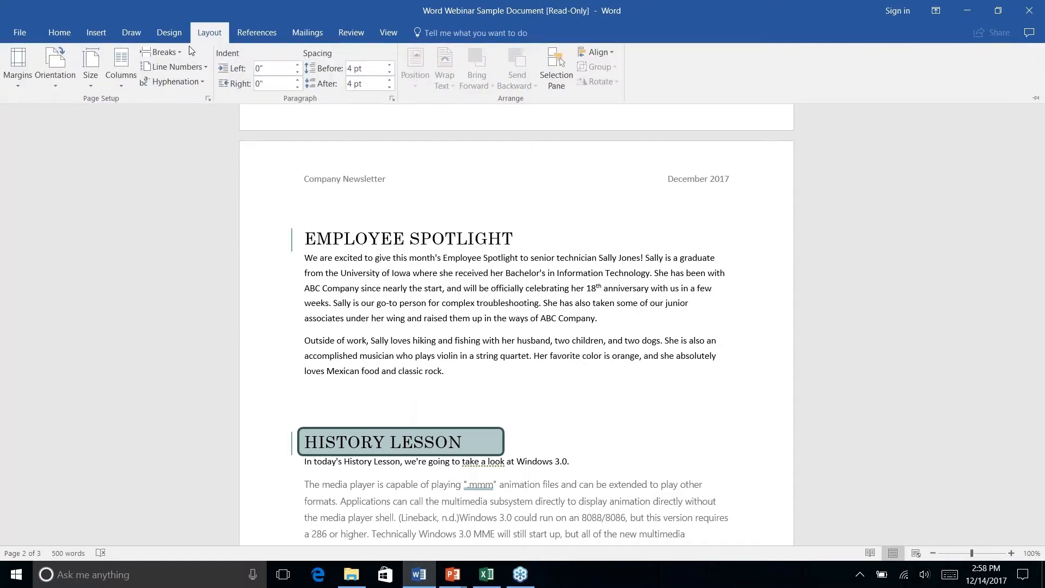
left_click(119, 86)
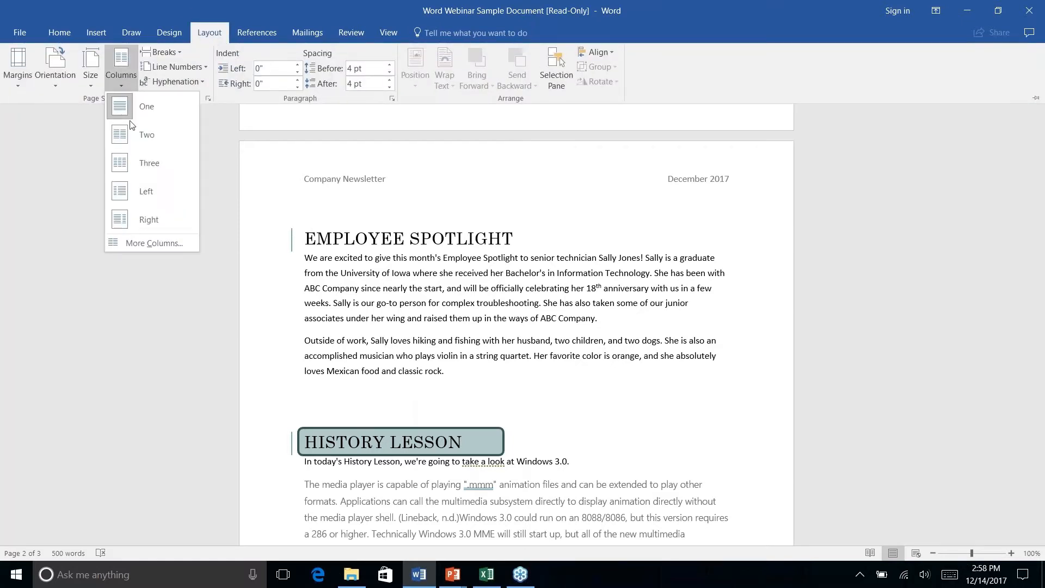
left_click(140, 137)
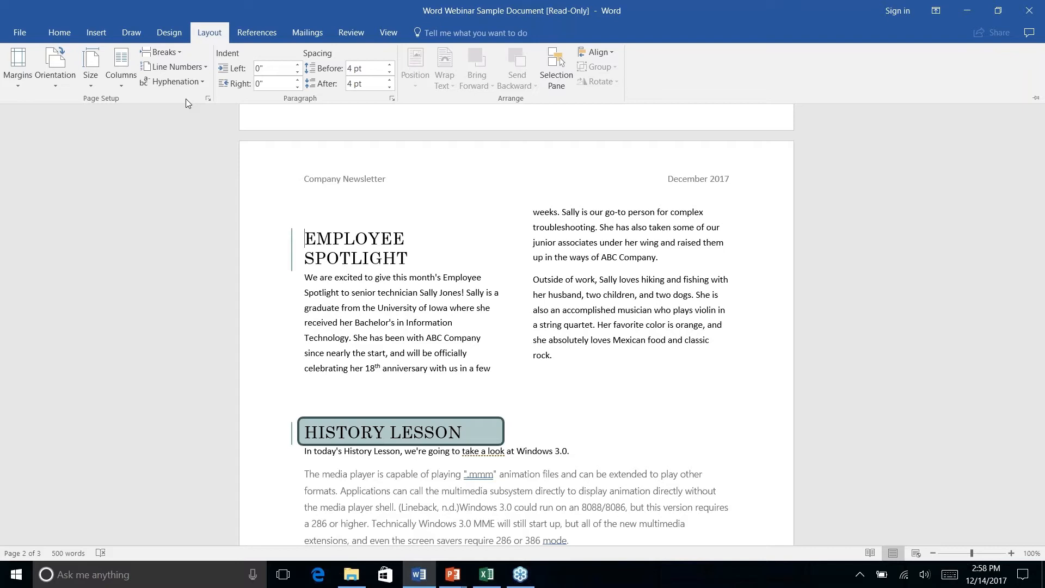
key("ctrl+z")
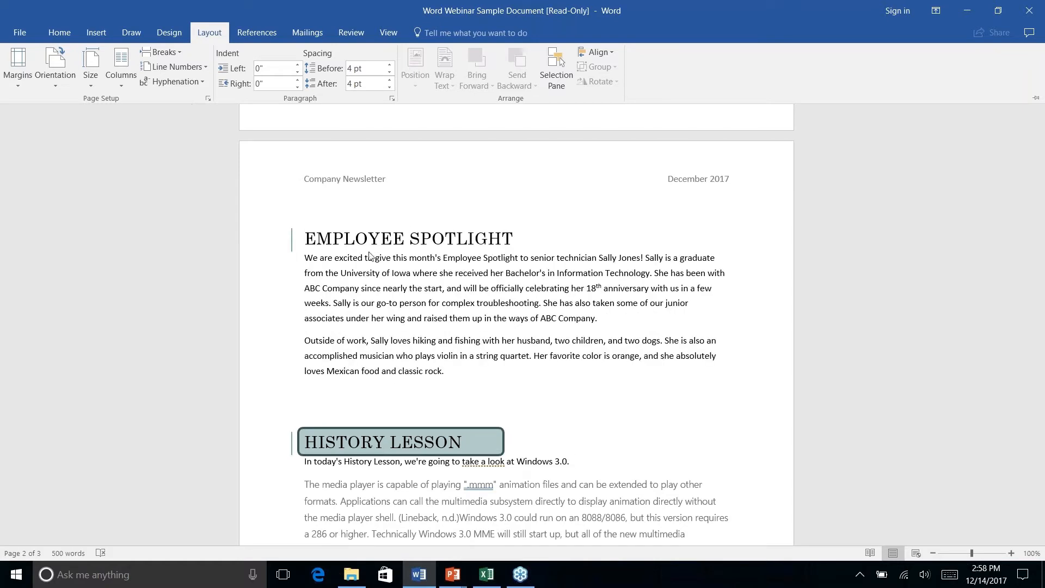
key("ctrl+F1")
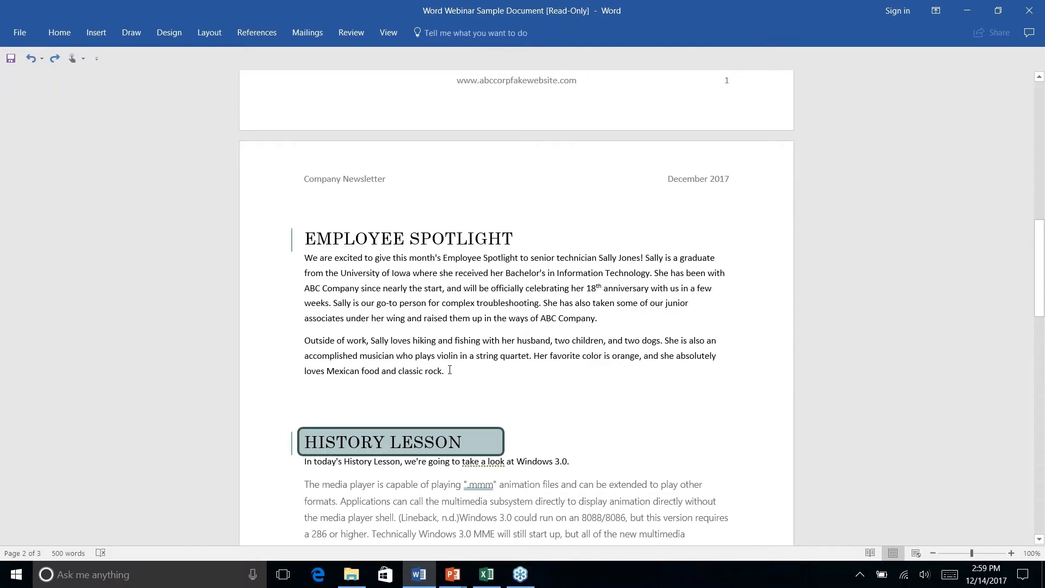
- Format only the two body paragraphs under the Employee Spotlight heading in two columns
left_click_drag(449, 370, 305, 258)
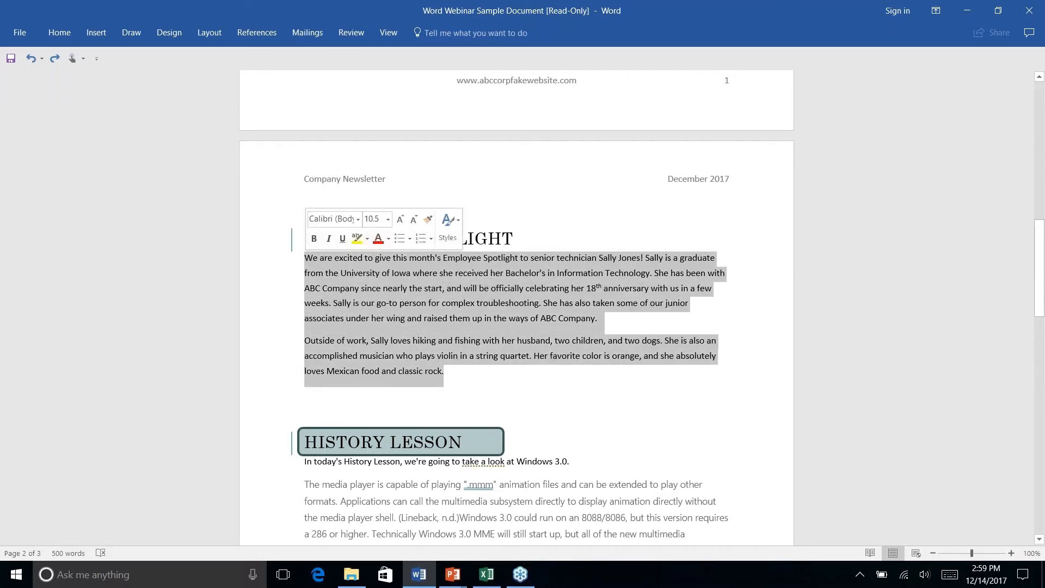
left_click(210, 33)
left_click(124, 86)
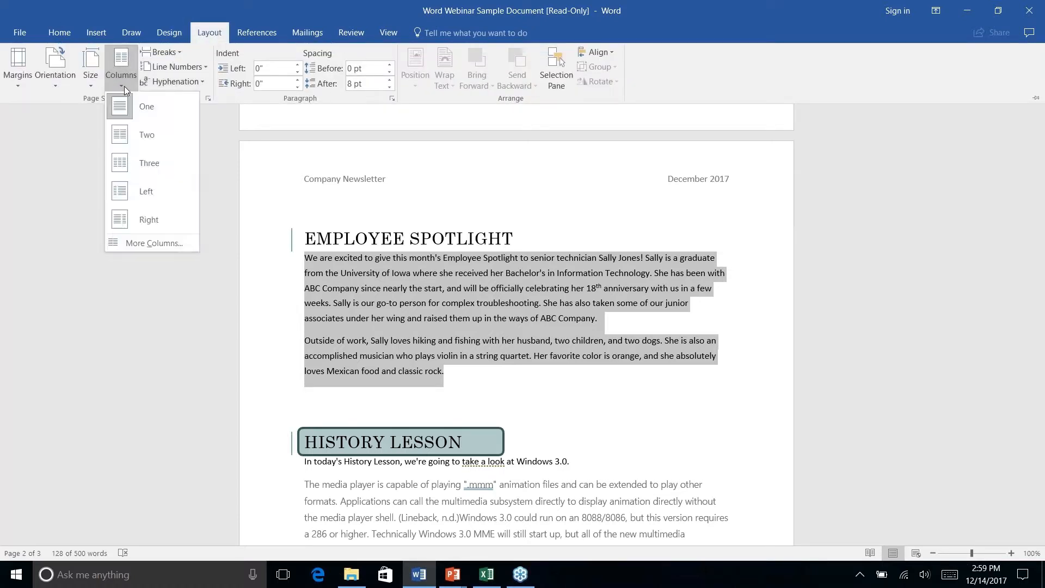
left_click(137, 135)
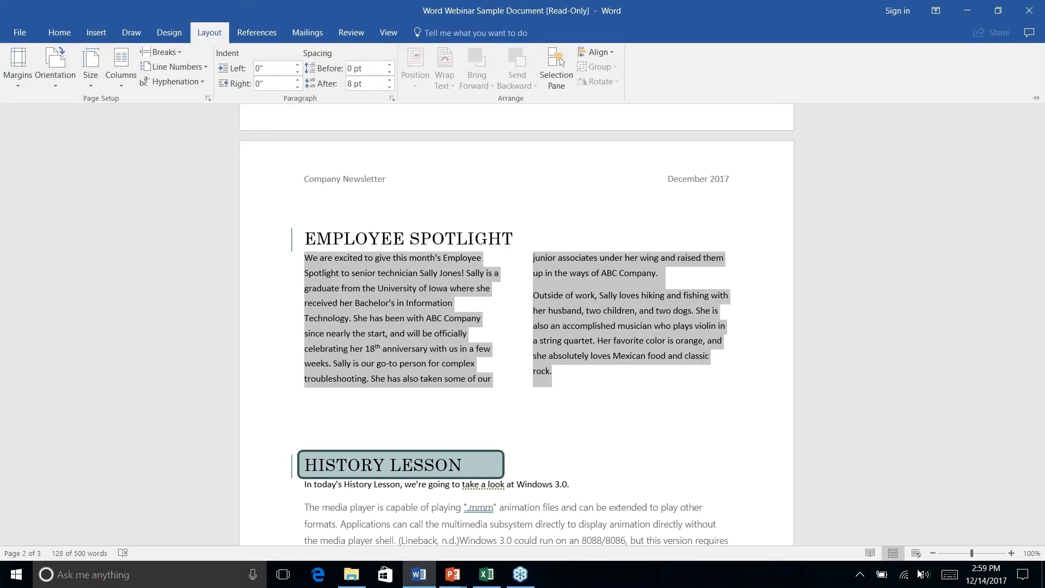
key("ctrl+F1")
left_click(595, 342)
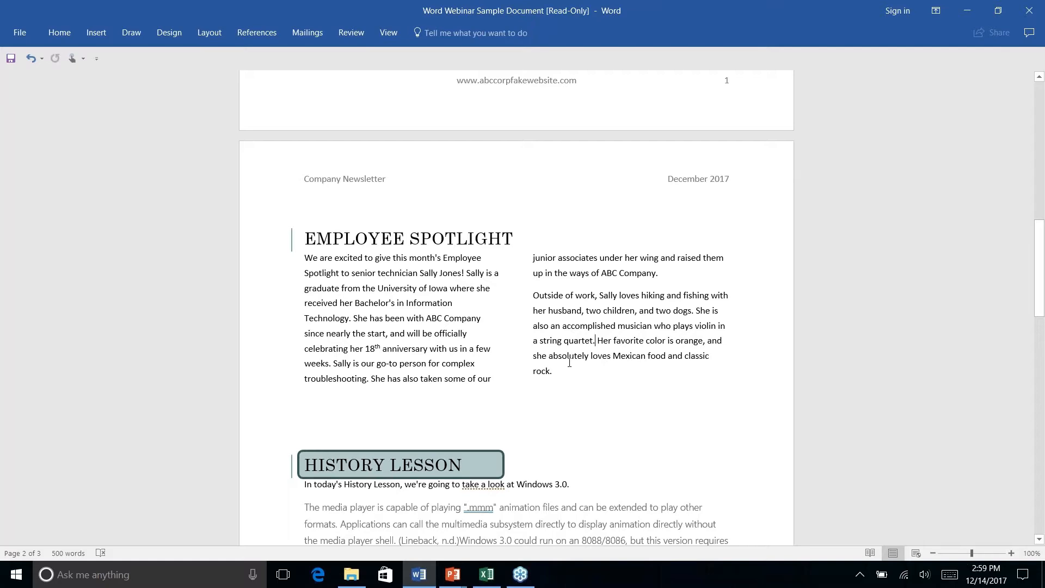
- Move the rounded rectangle from the foot of page 2 to page 3, centred behind the ABC Company address lines
scroll(569, 362, "down", 12)
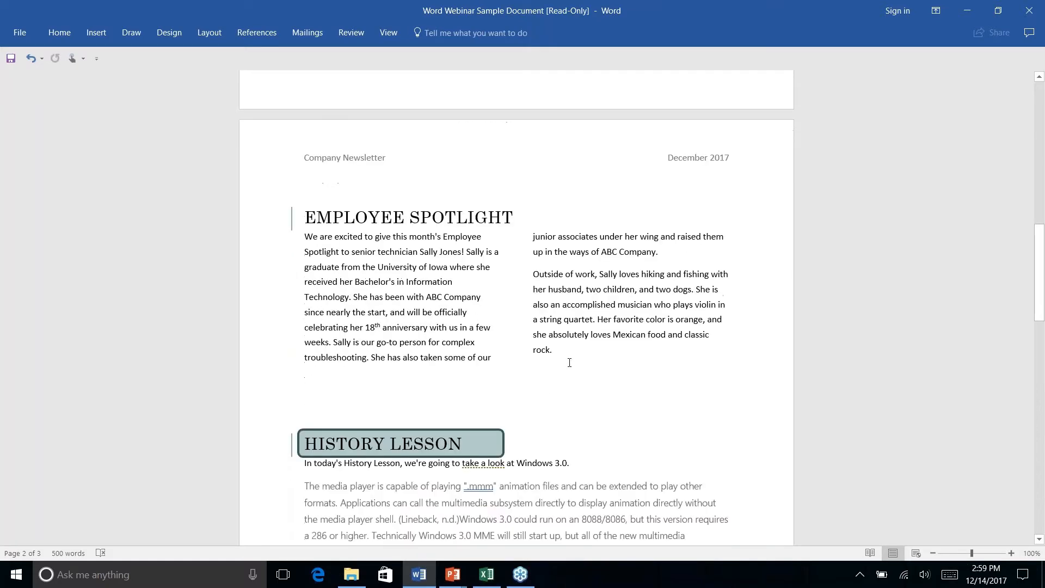
scroll(550, 327, "up", 6)
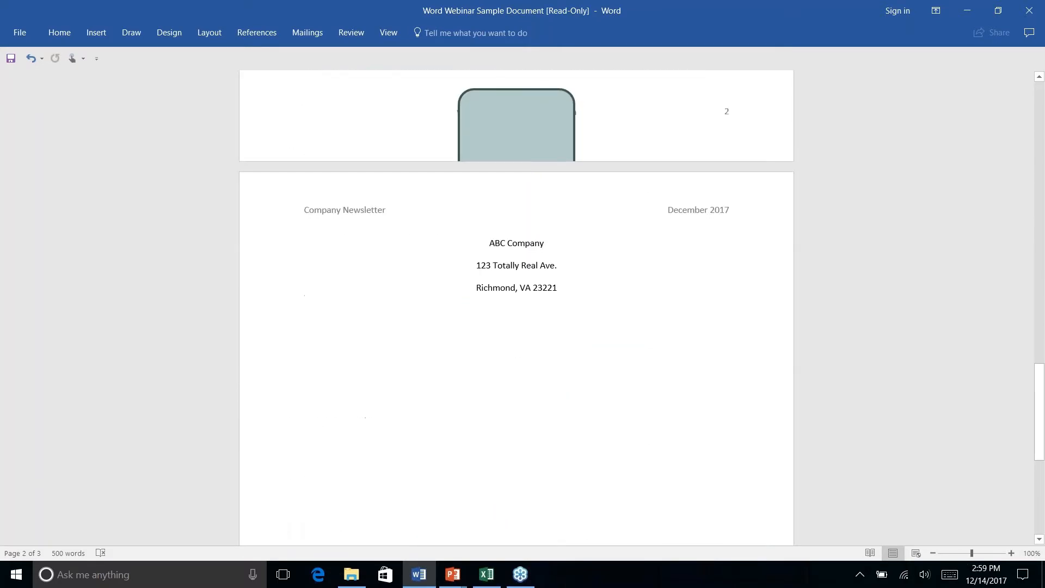
left_click(495, 366)
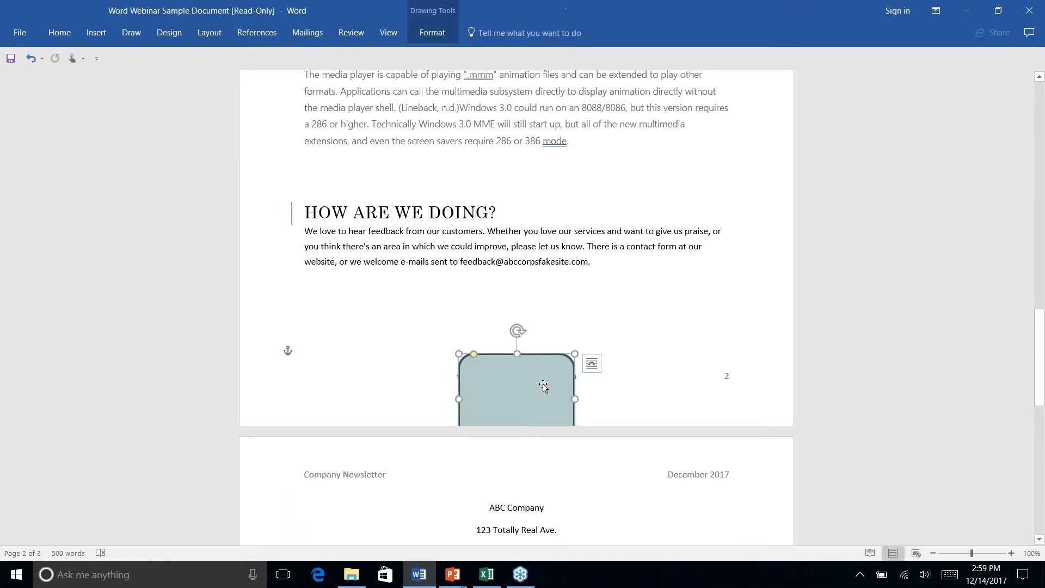
left_click_drag(543, 385, 547, 524)
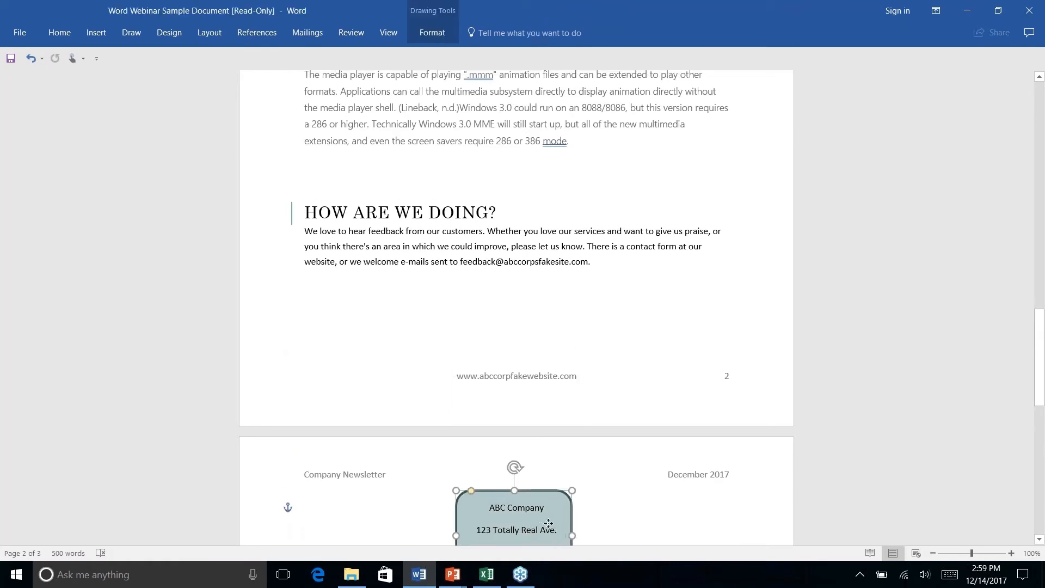
scroll(555, 507, "down", 14)
scroll(562, 487, "up", 14)
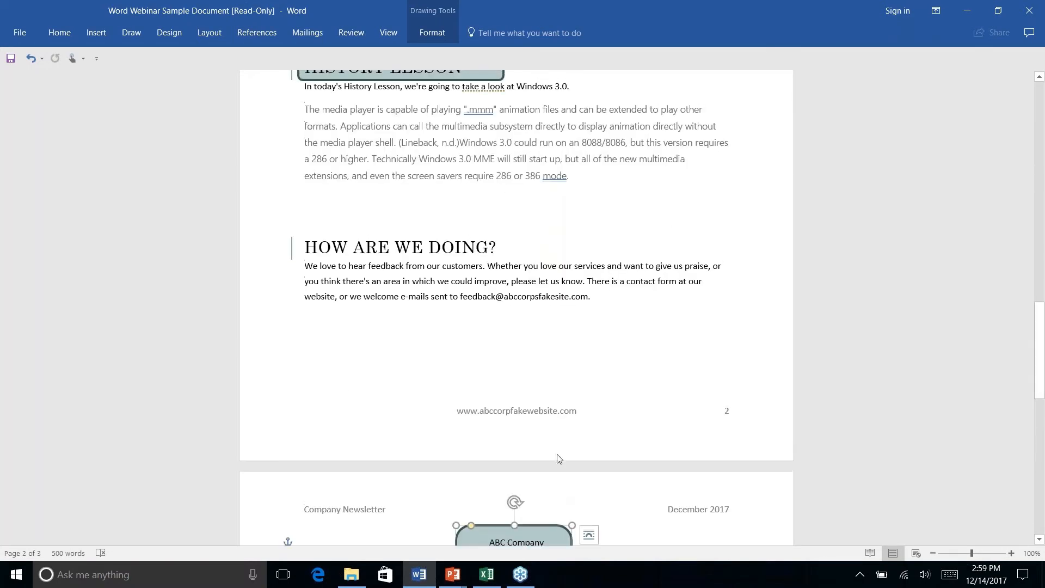
scroll(560, 456, "down", 5)
left_click(632, 378)
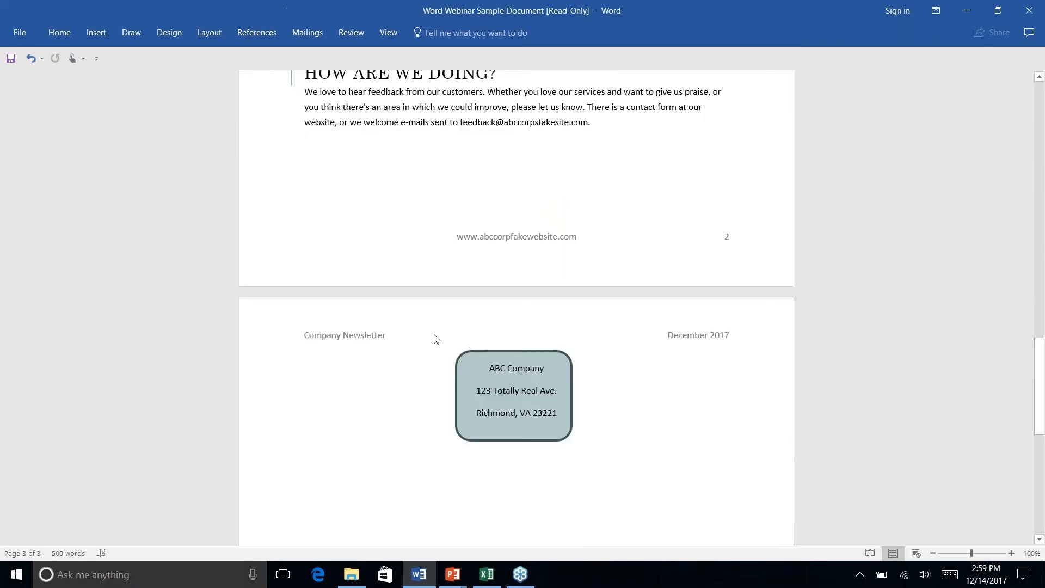
left_click_drag(563, 357, 566, 355)
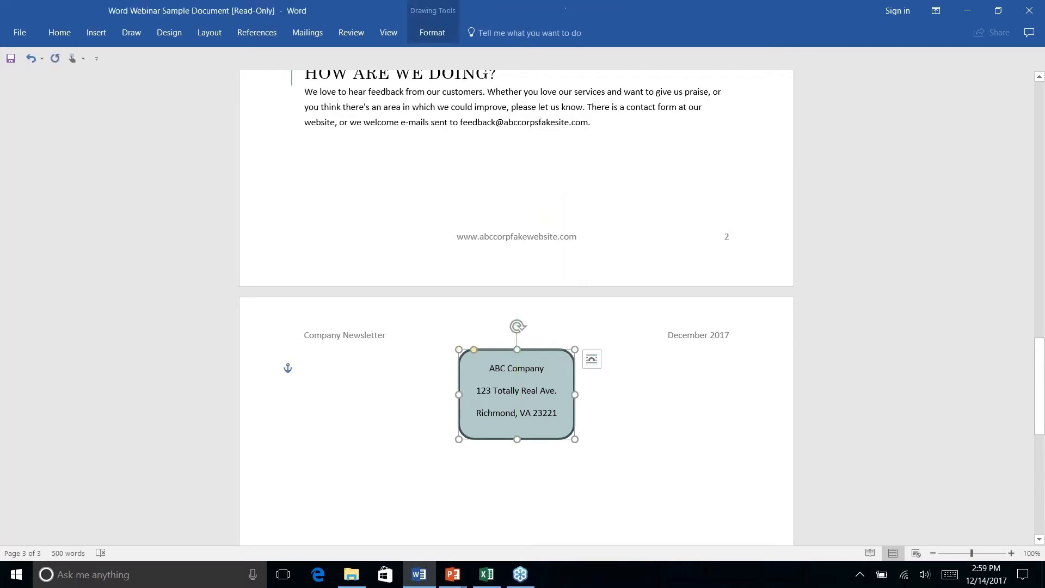
left_click(455, 339)
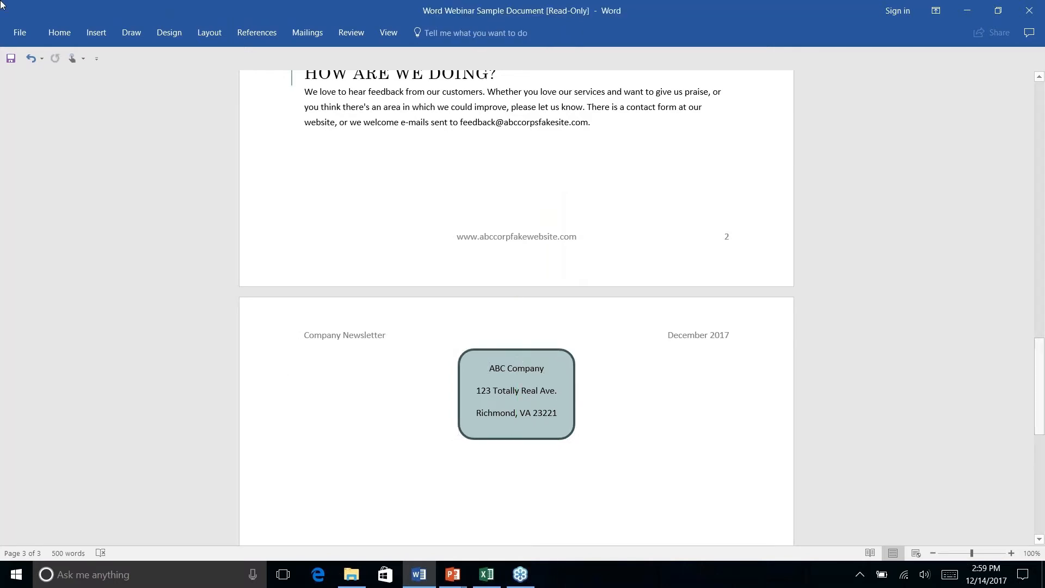
- Insert a page break after the last sentence of the "How Are We Doing?" section
left_click(612, 129)
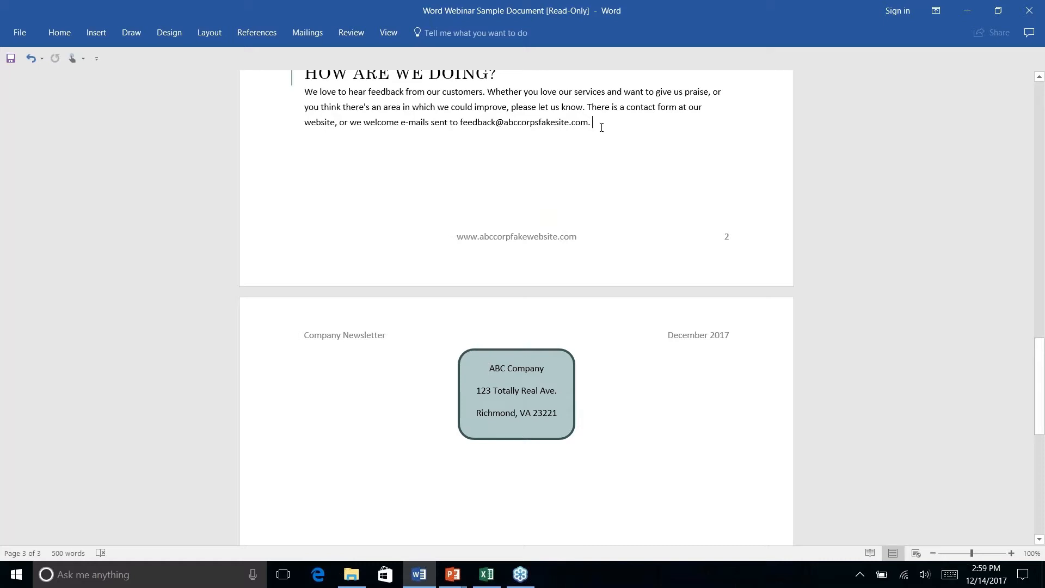
left_click(99, 34)
left_click(206, 34)
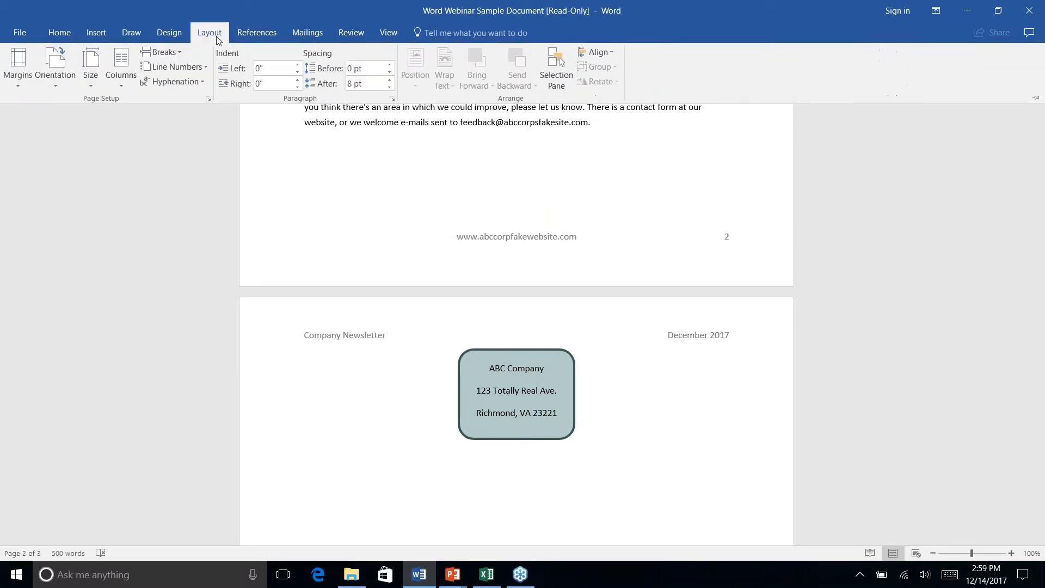
left_click(180, 53)
left_click(198, 102)
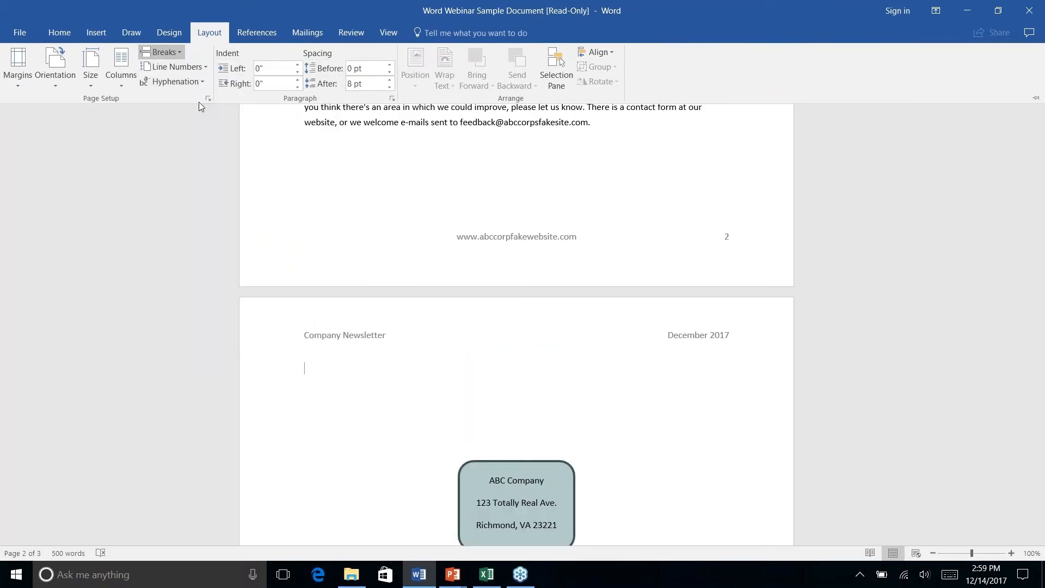
left_click(644, 406)
- Enter "Name:" followed by a blank line of underscores on the empty first line of page 3
scroll(644, 407, "up", 5)
scroll(644, 407, "down", 16)
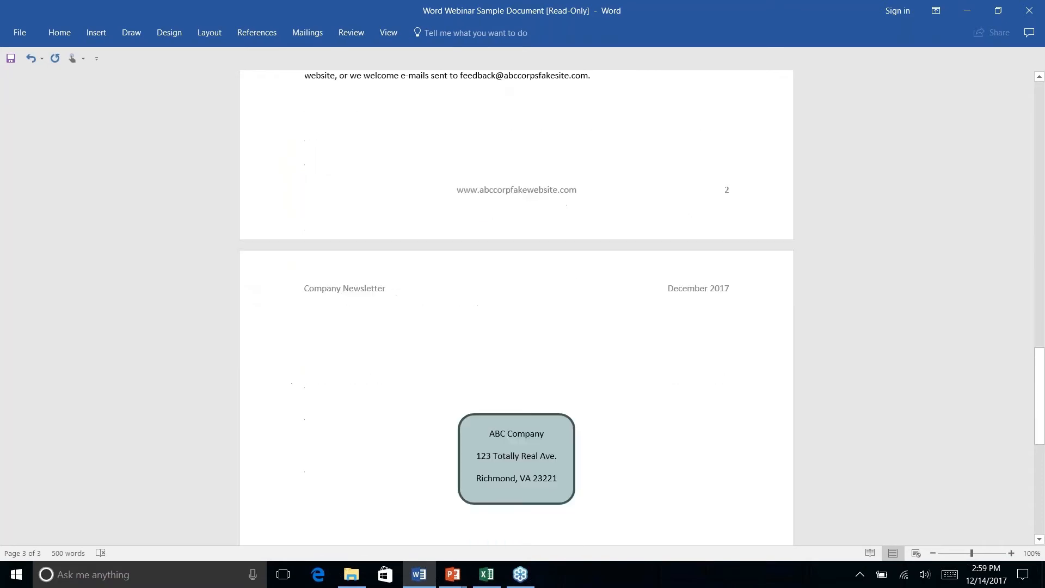
scroll(516, 307, "up", 6)
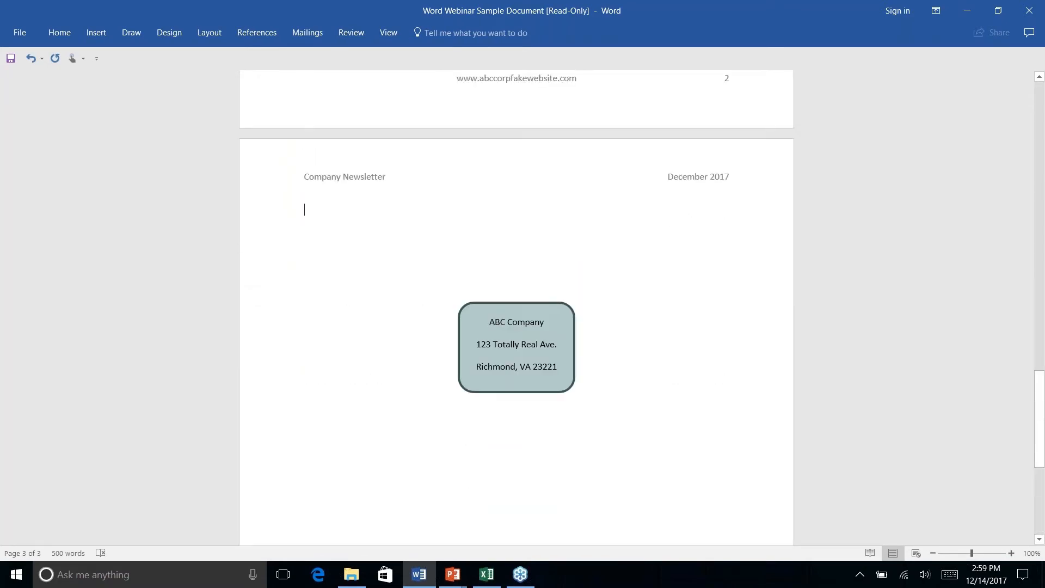
scroll(516, 307, "up", 15)
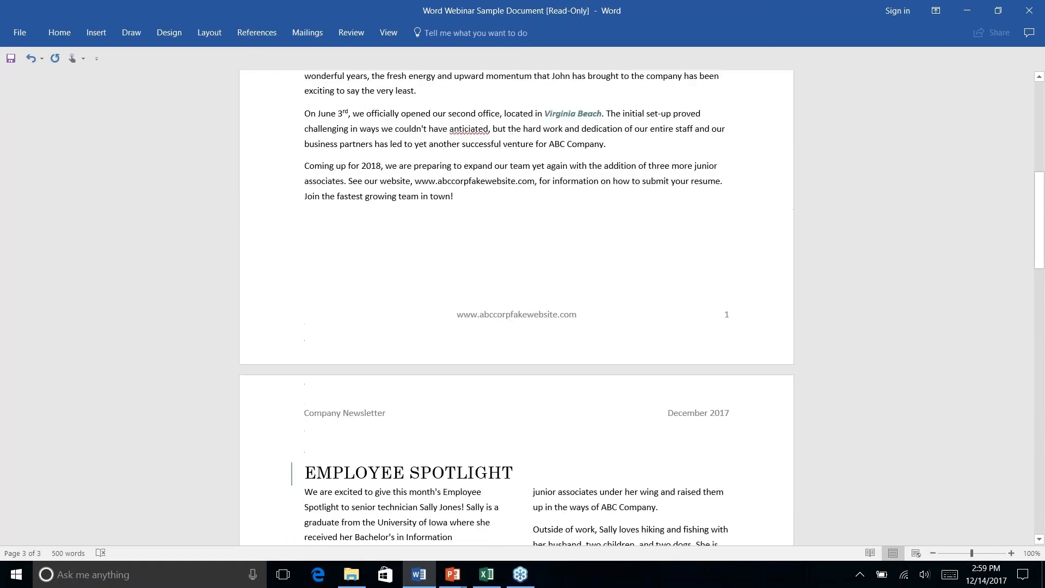
scroll(516, 308, "up", 6)
scroll(516, 307, "down", 15)
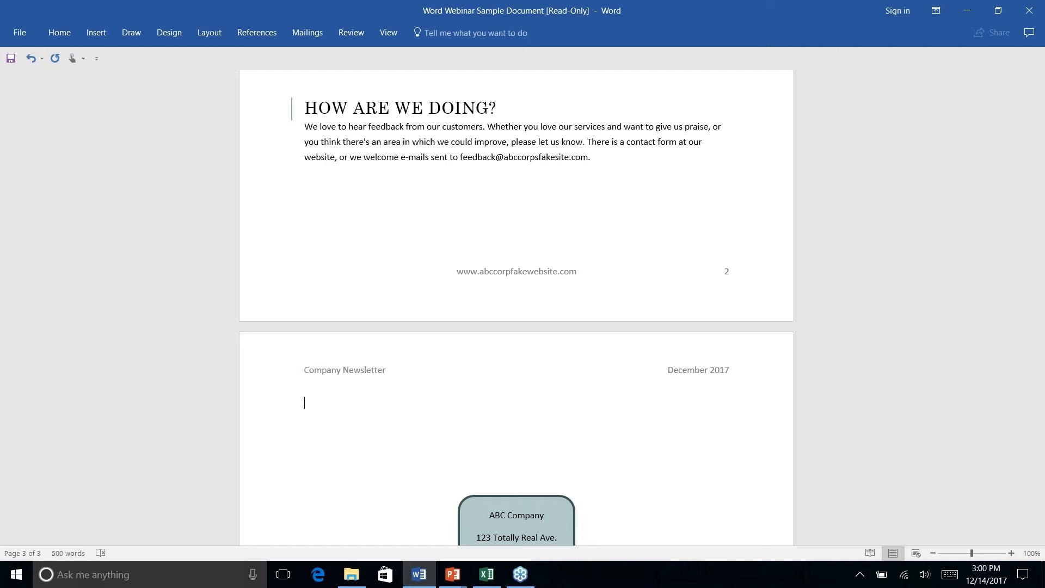
type("Name: _________________")
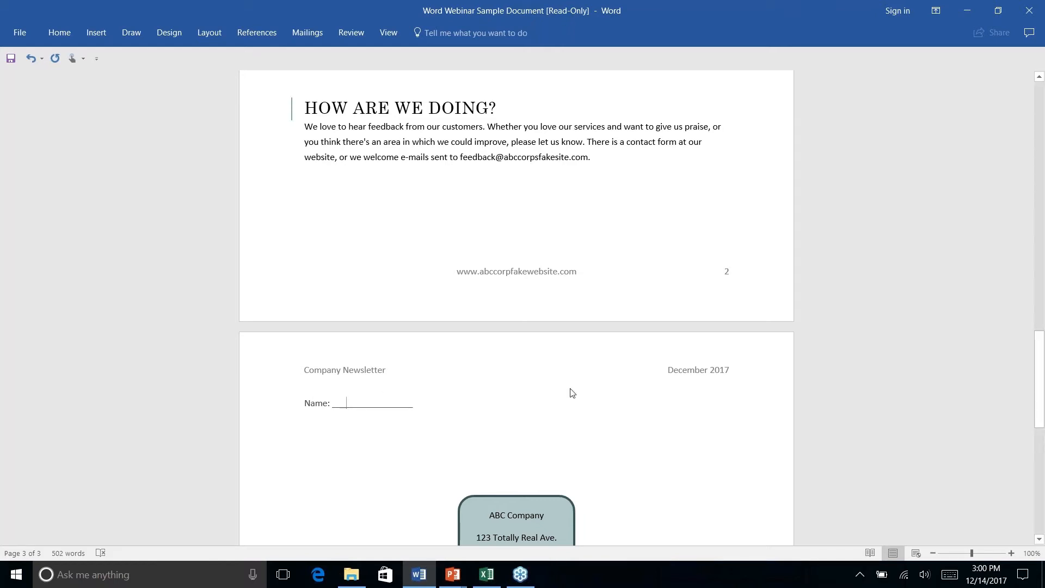
- Try filling in "M Name" within the underscores after "Name:" and delete that text again
type("M Name")
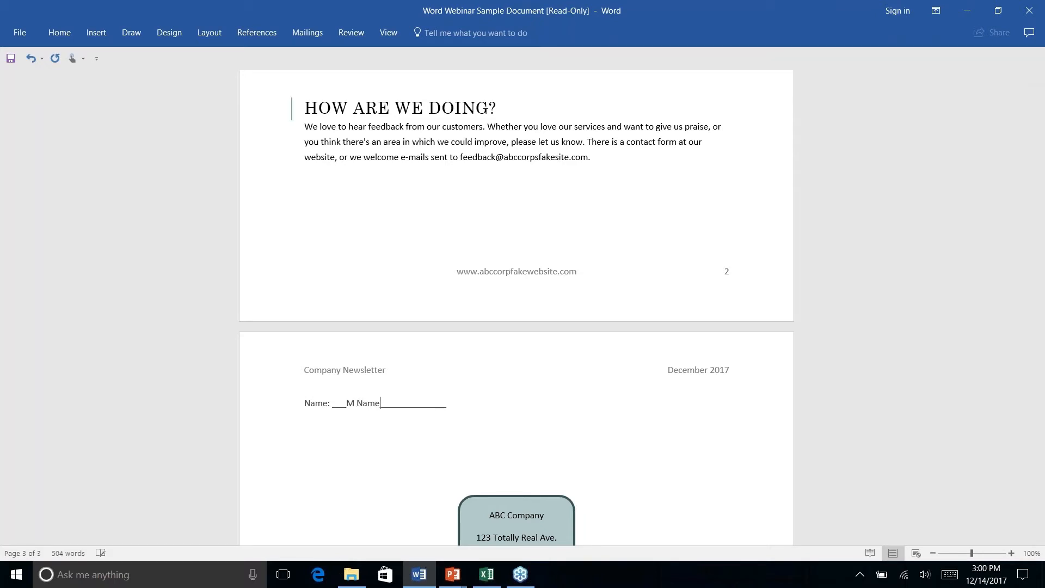
key("BackSpace")
key("BackSpace")
key("BackSpace")
key("BackSpace")
key("BackSpace")
key("BackSpace")
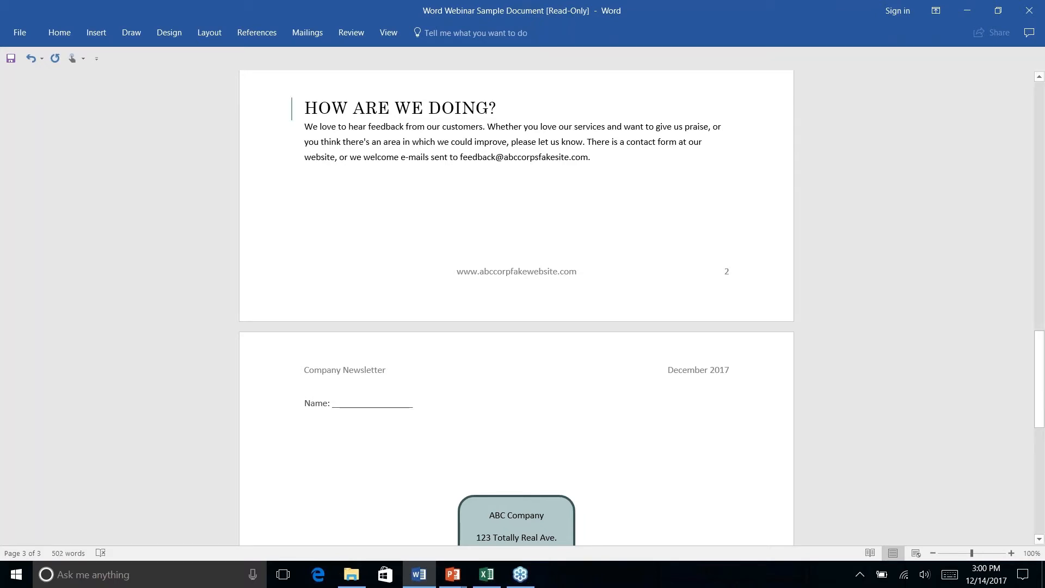
- Delete all the underscores after "Name:" on page 3
key("BackSpace")
key("BackSpace")
key("BackSpace")
key("BackSpace")
key("BackSpace")
key("BackSpace")
key("BackSpace")
key("BackSpace")
key("BackSpace")
key("BackSpace")
key("BackSpace")
key("BackSpace")
key("BackSpace")
key("BackSpace")
key("BackSpace")
key("BackSpace")
key("BackSpace")
key("BackSpace")
key("BackSpace")
key("BackSpace")
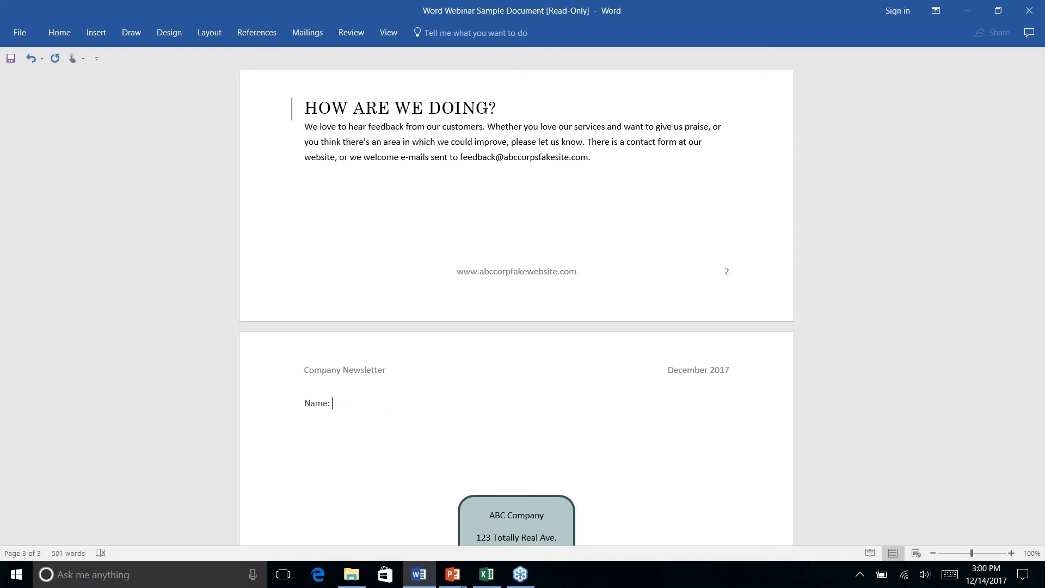
- Add a full-width horizontal line beneath "Name:" by letting AutoFormat convert three hyphens (---)
type("---")
key("Return")
key("BackSpace")
key("BackSpace")
key("BackSpace")
key("BackSpace")
type("---")
key("Return")
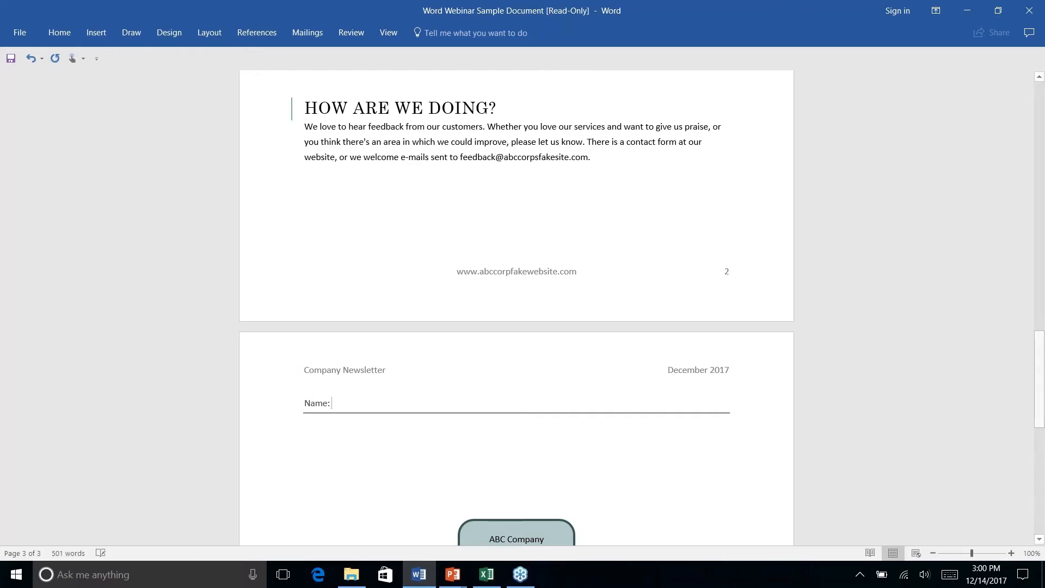
- Fill in "My Names" after "Name:" above the horizontal line on page 3
type("N")
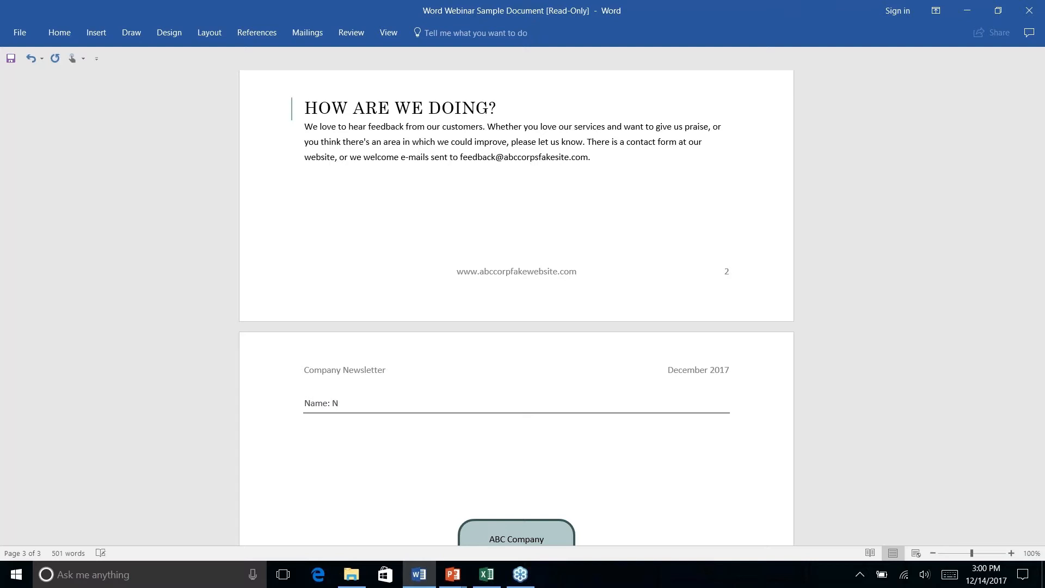
key("BackSpace")
type("My Names")
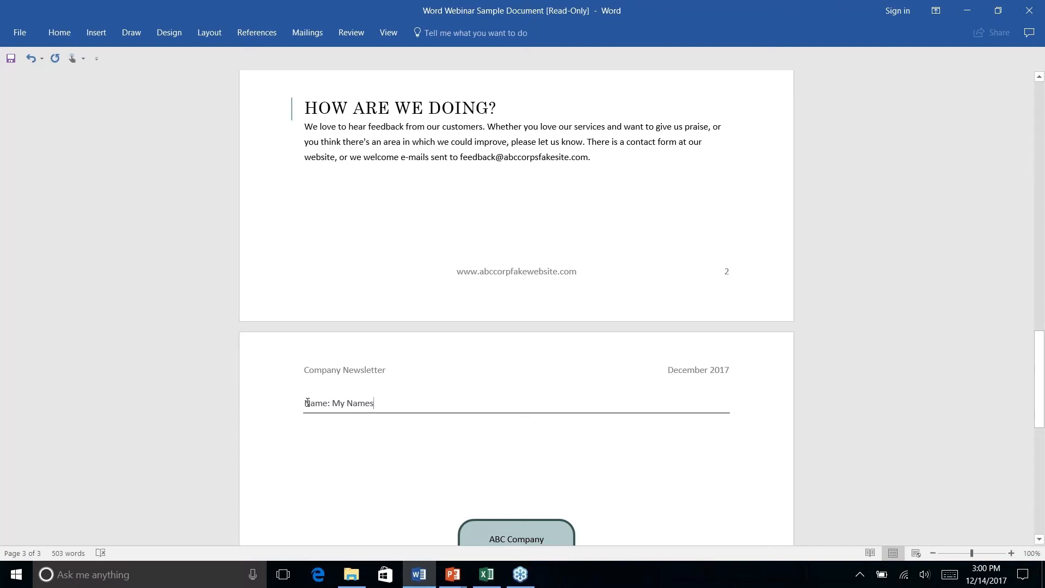
- Delete the filled-in "Name:" line together with its horizontal line on page 3
left_click_drag(308, 401, 361, 436)
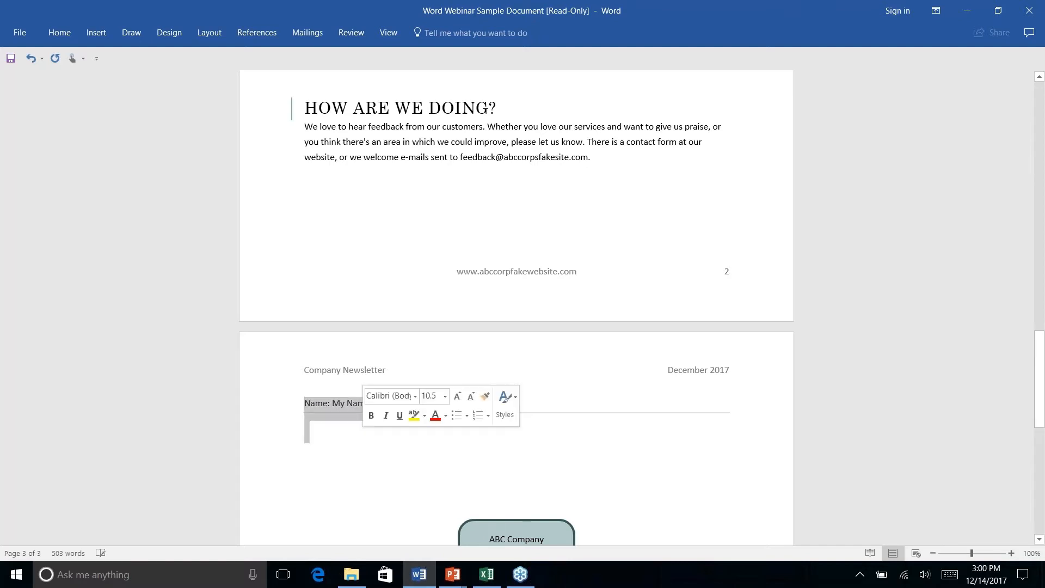
key("Delete")
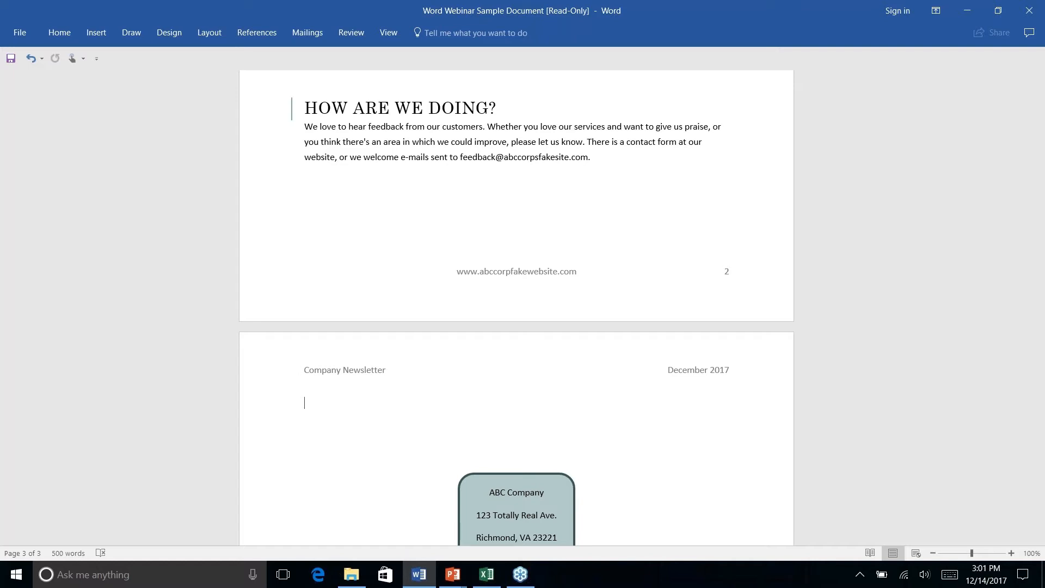
- Start the Step-by-Step Mail Merge Wizard for the newsletter
scroll(517, 307, "down", 10)
scroll(517, 307, "up", 20)
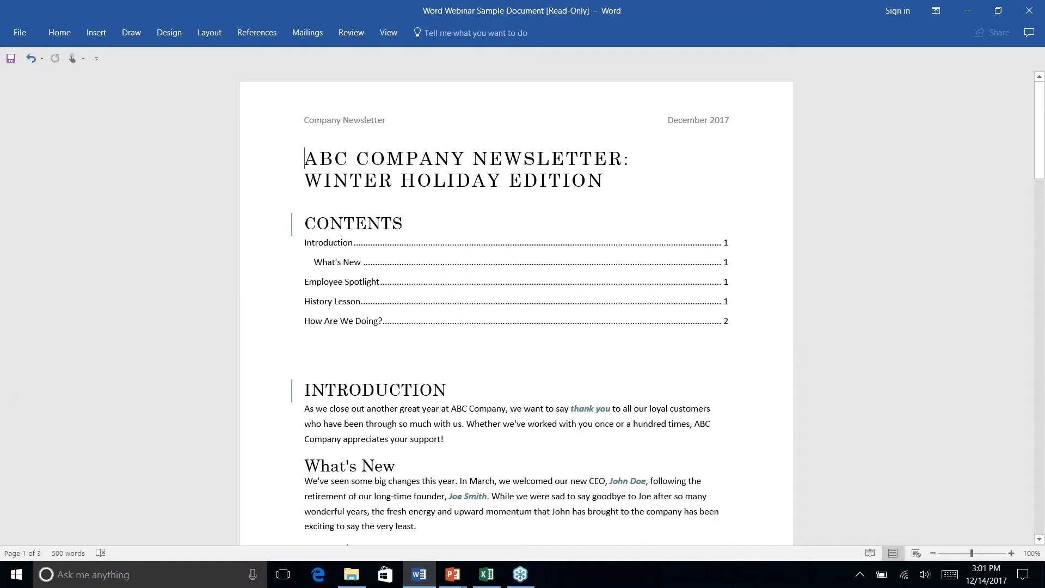
left_click(261, 36)
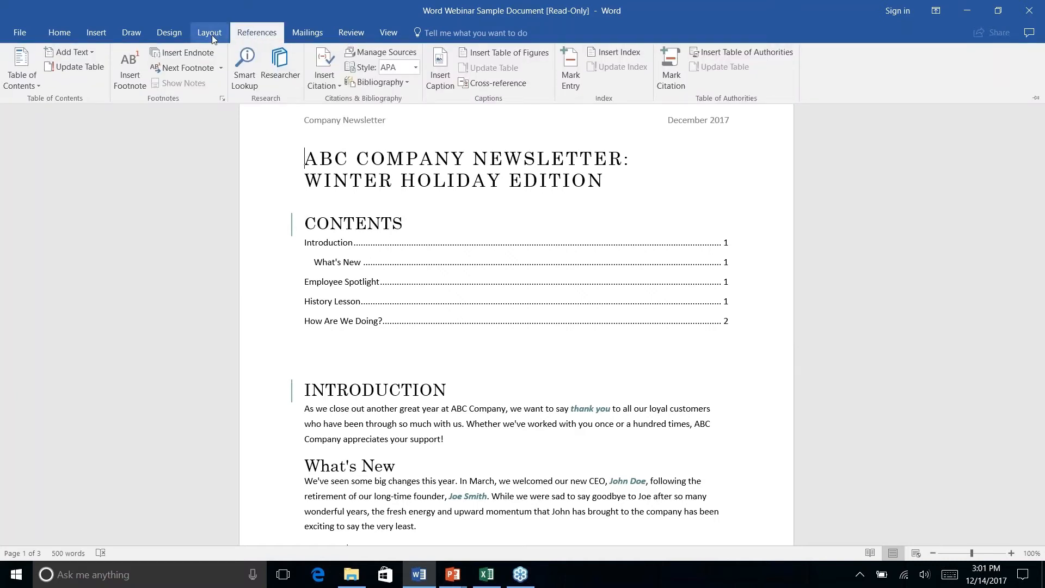
left_click(308, 34)
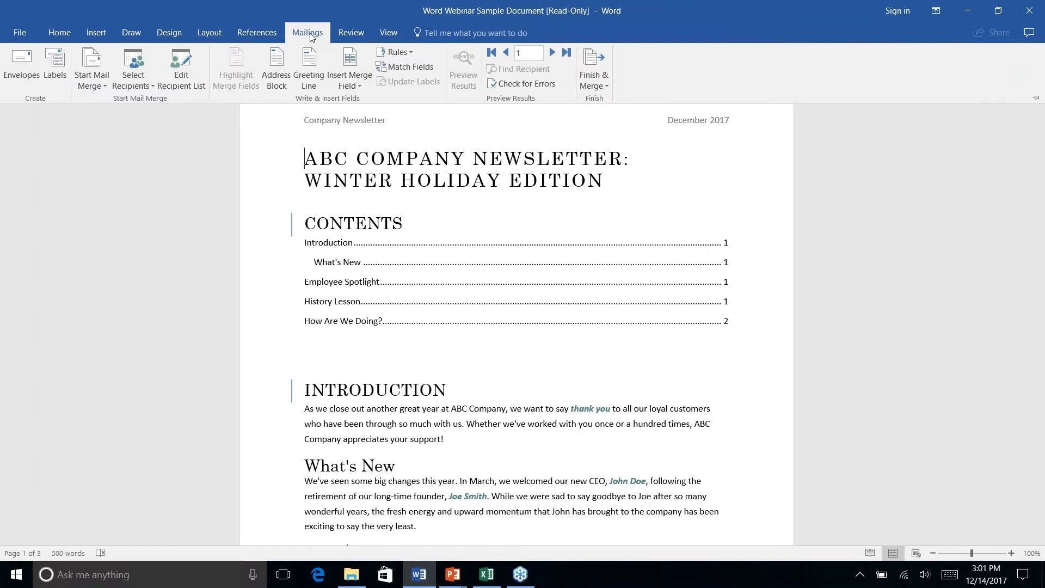
left_click(100, 89)
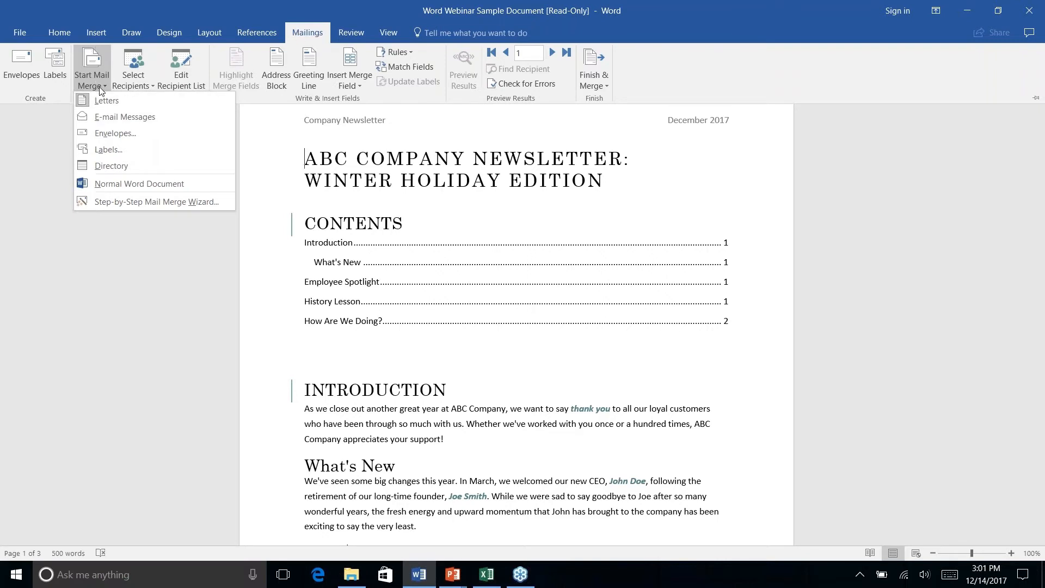
left_click(104, 201)
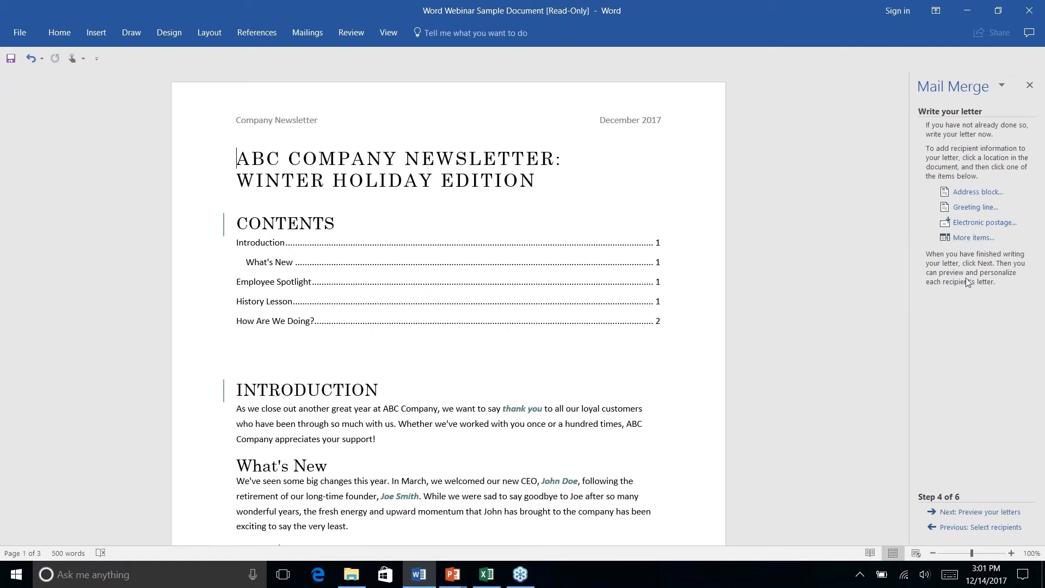
- Return to the wizard's first stage, then accept Letters as document type and the current document as starting document
left_click(958, 528)
left_click(957, 529)
left_click(958, 528)
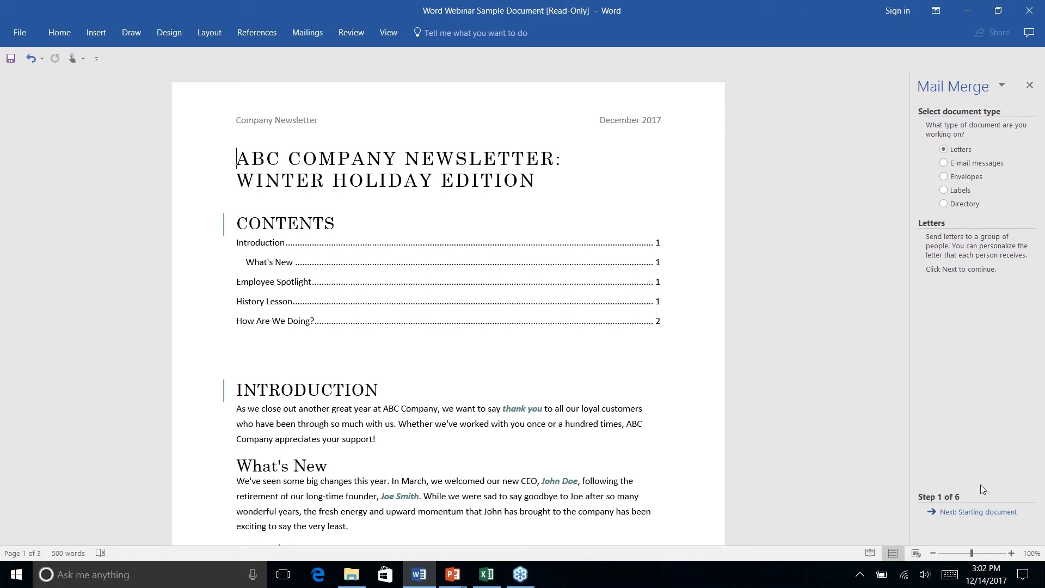
left_click(978, 515)
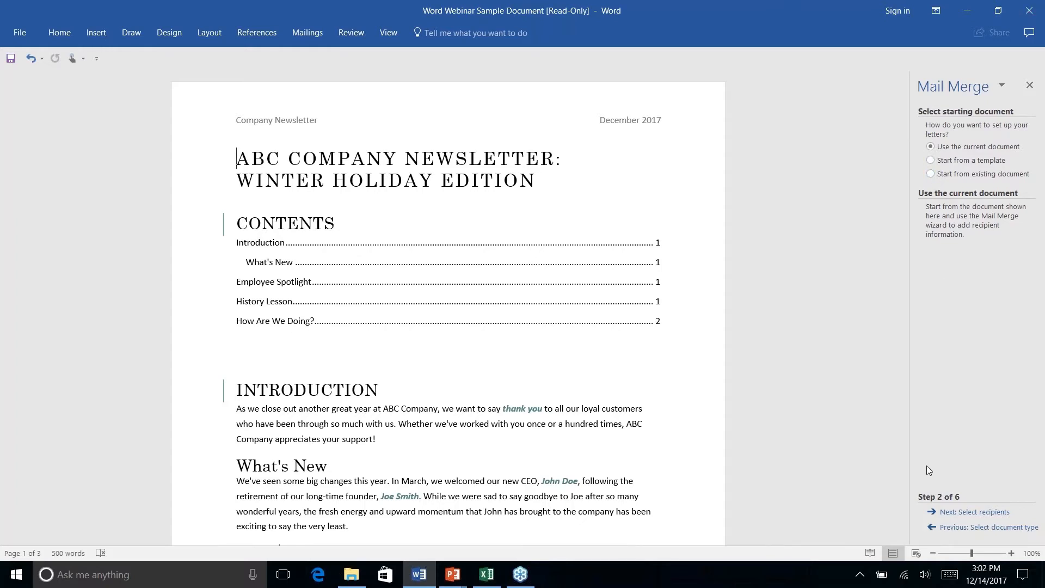
left_click(982, 513)
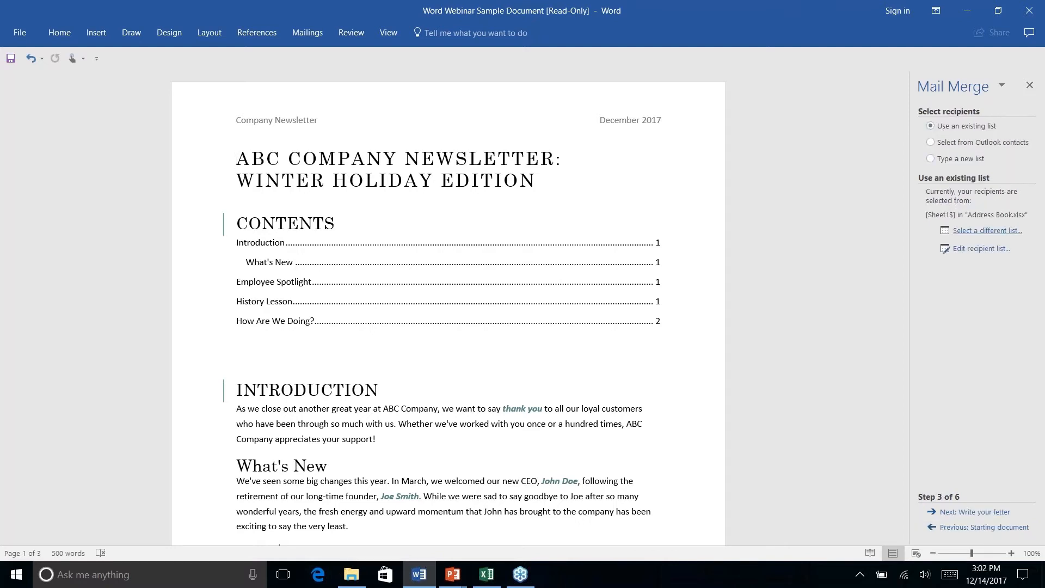
- Use Sheet1$ of the Address Book workbook in Documents as the recipient list, with first-row column headers and all recipients included
left_click(970, 233)
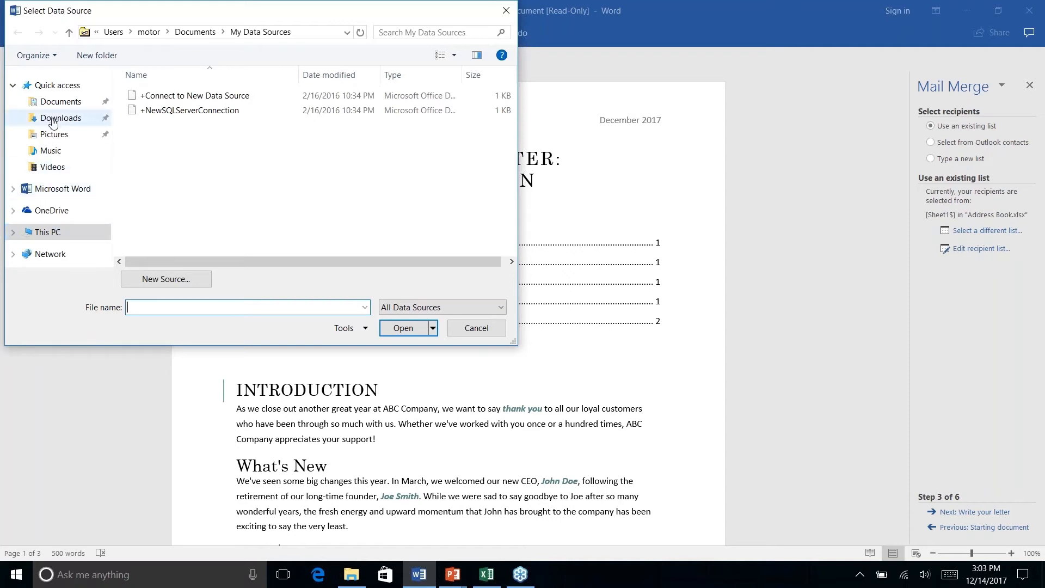
left_click(55, 101)
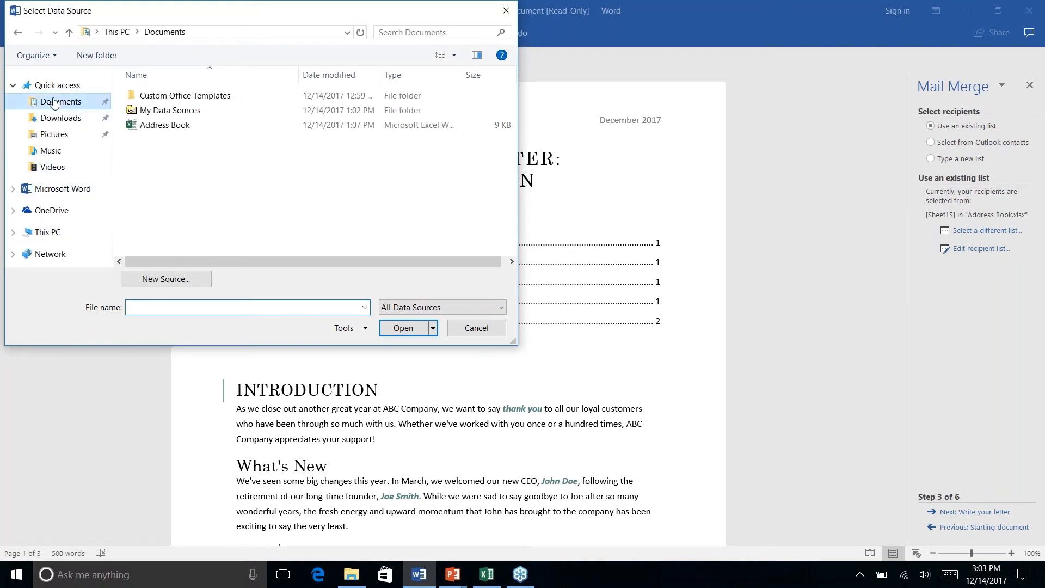
left_click(156, 127)
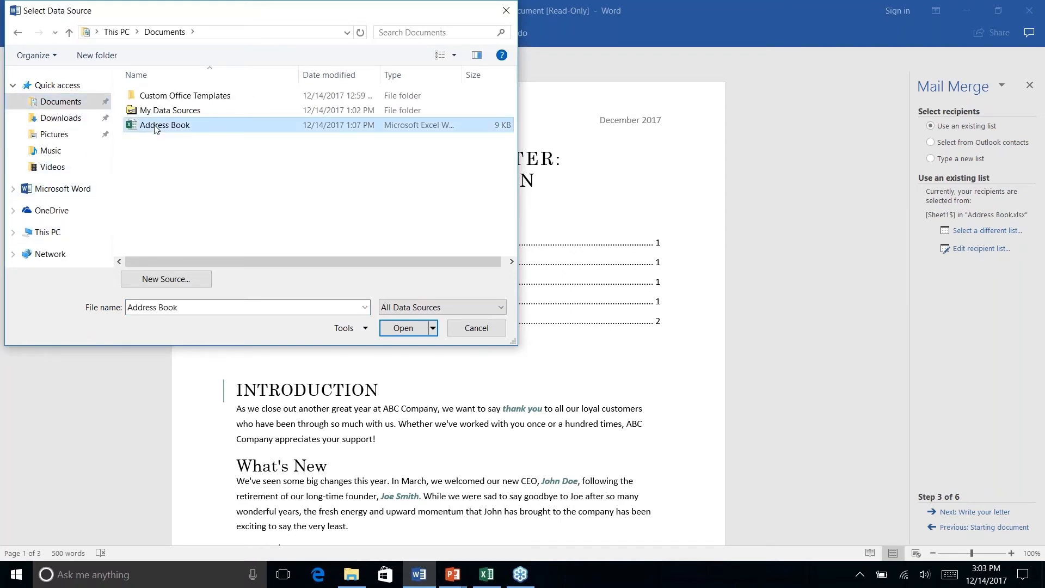
left_click(402, 328)
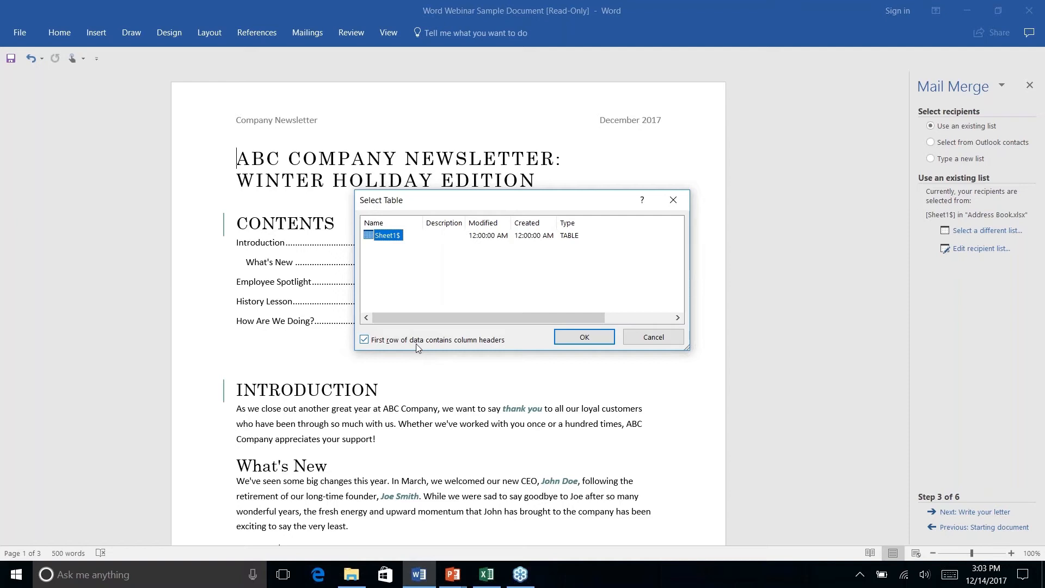
left_click(575, 338)
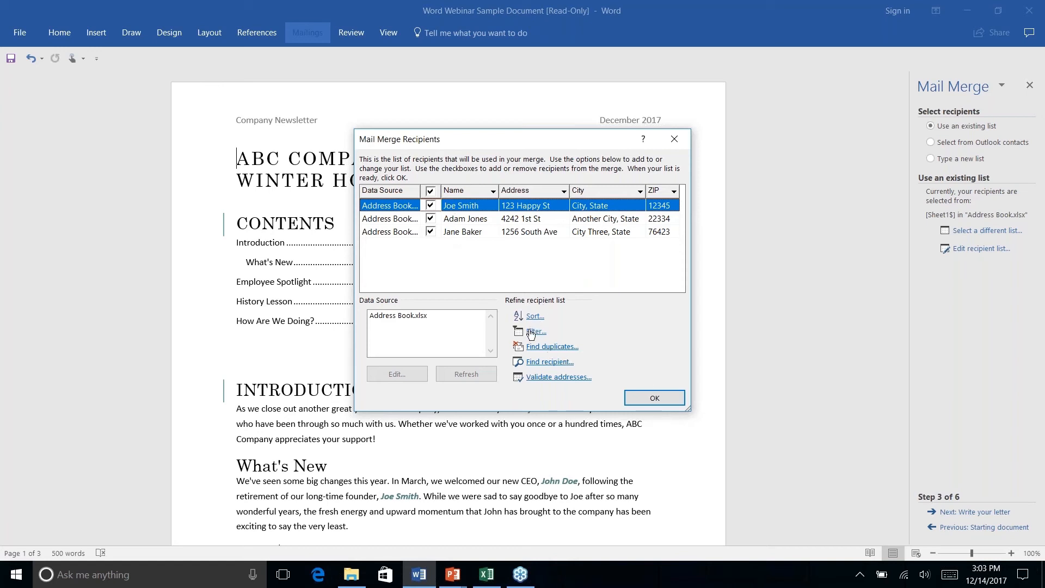
left_click(657, 400)
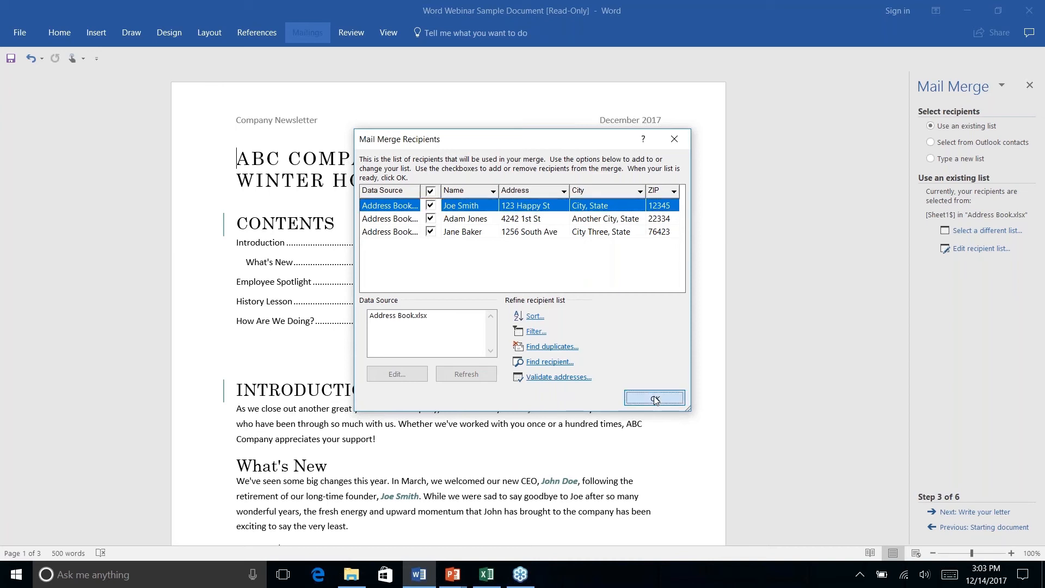
- Insert an address block with the recipient's name and postal address directly before the newsletter title
left_click(964, 513)
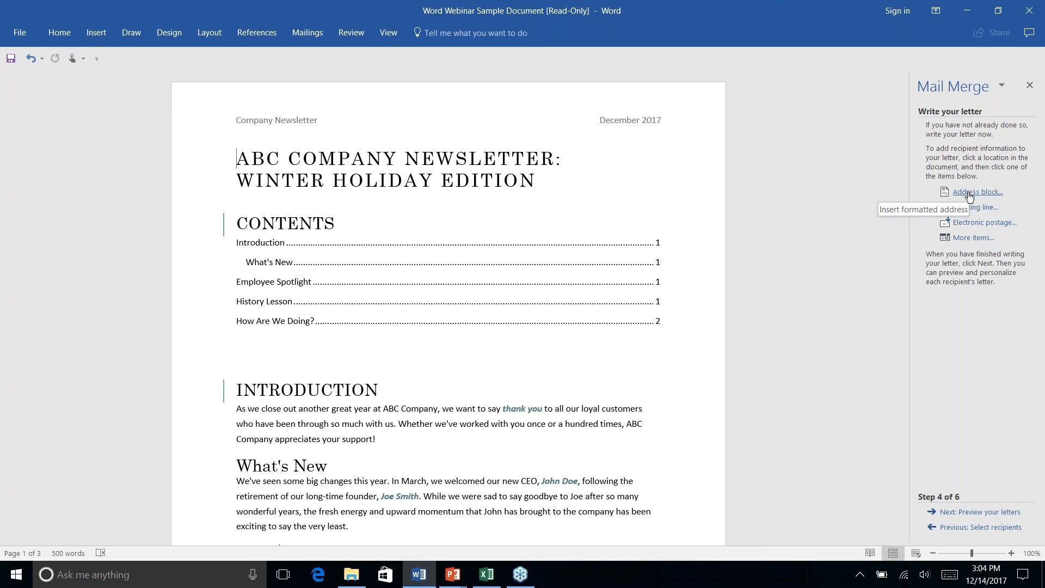
left_click(969, 193)
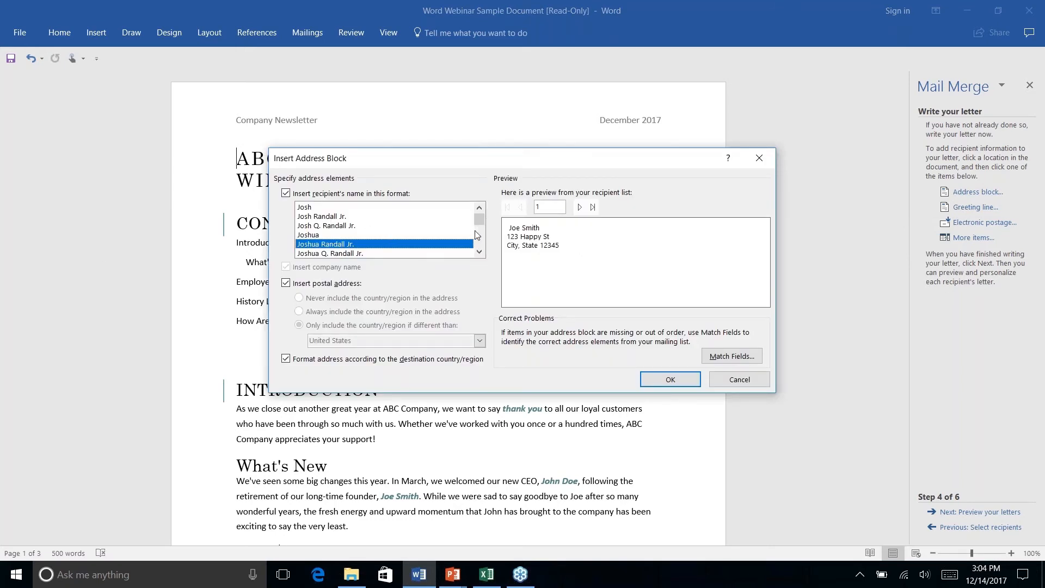
mouse_move(476, 220)
left_mouse_down()
mouse_move(476, 243)
mouse_move(475, 219)
left_mouse_up()
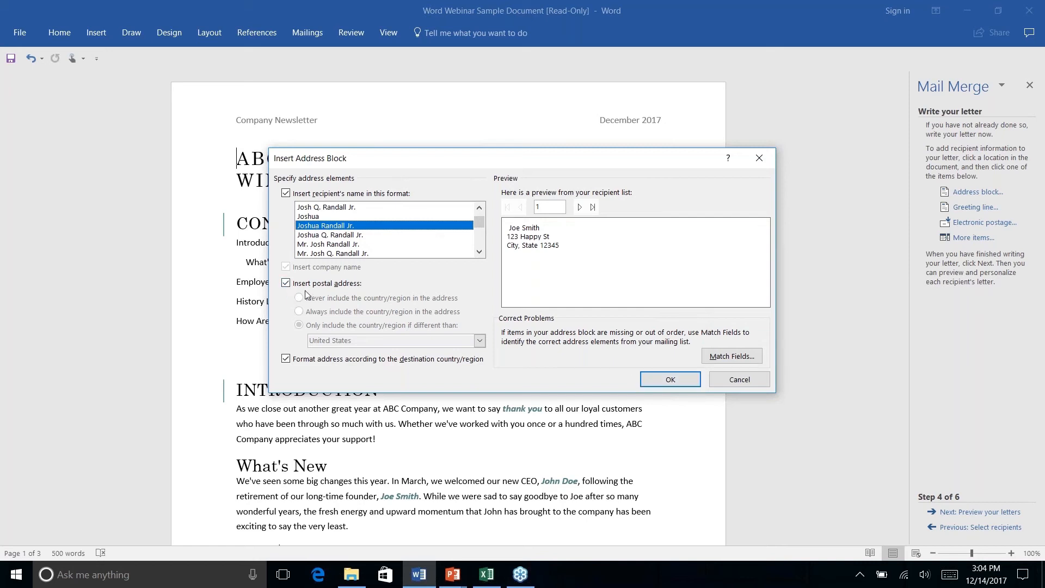
left_click(671, 380)
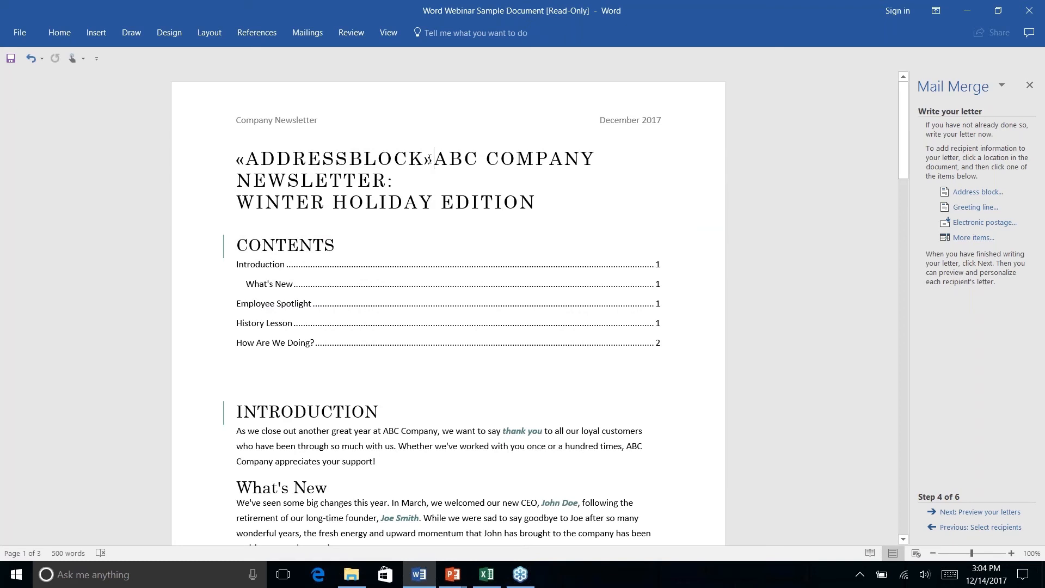
- Place the address block on its own line, with one empty line between it and the newsletter title
left_click_drag(430, 159, 240, 160)
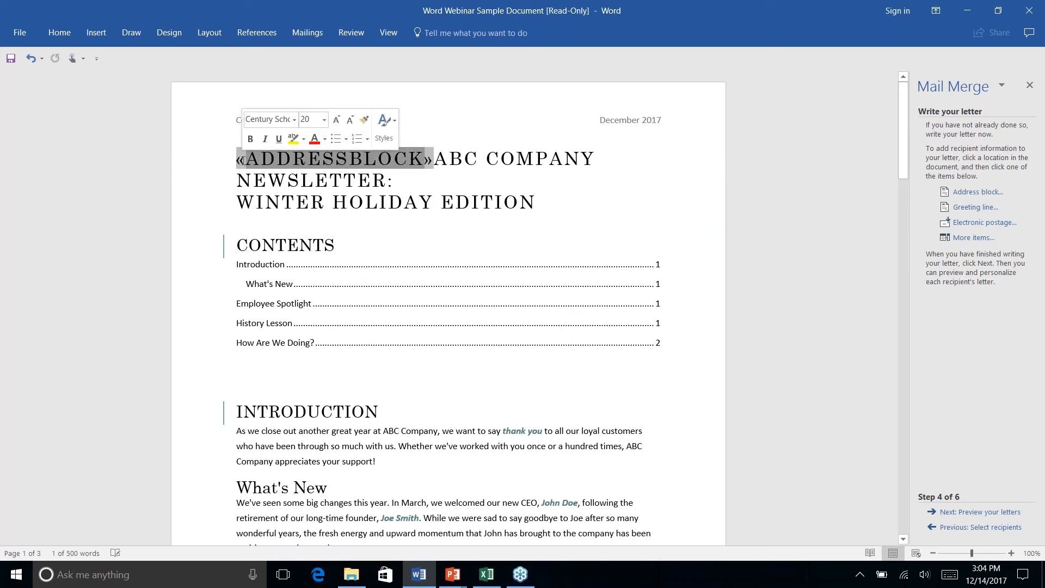
left_click(410, 159)
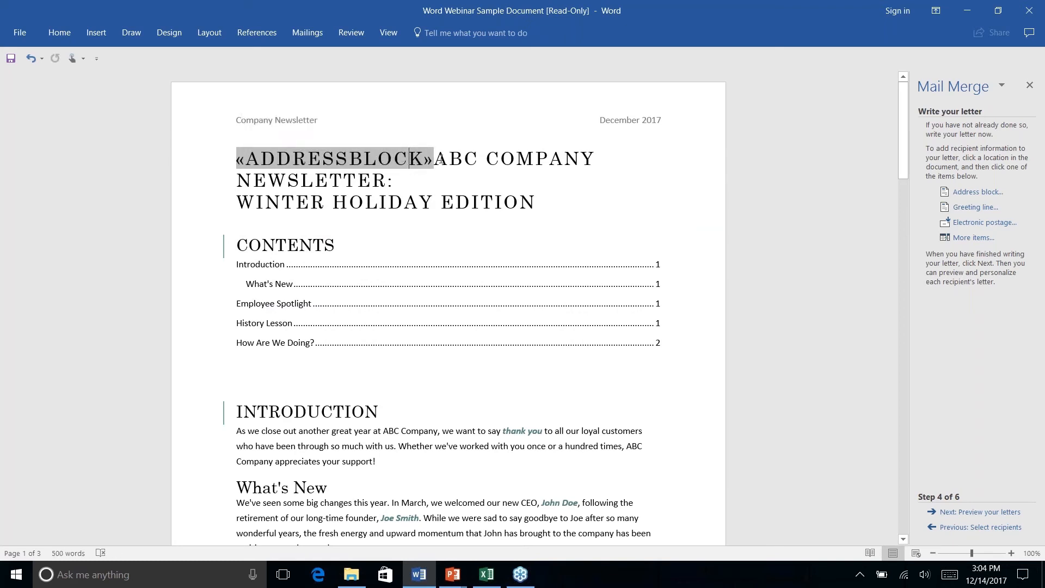
left_click(435, 160)
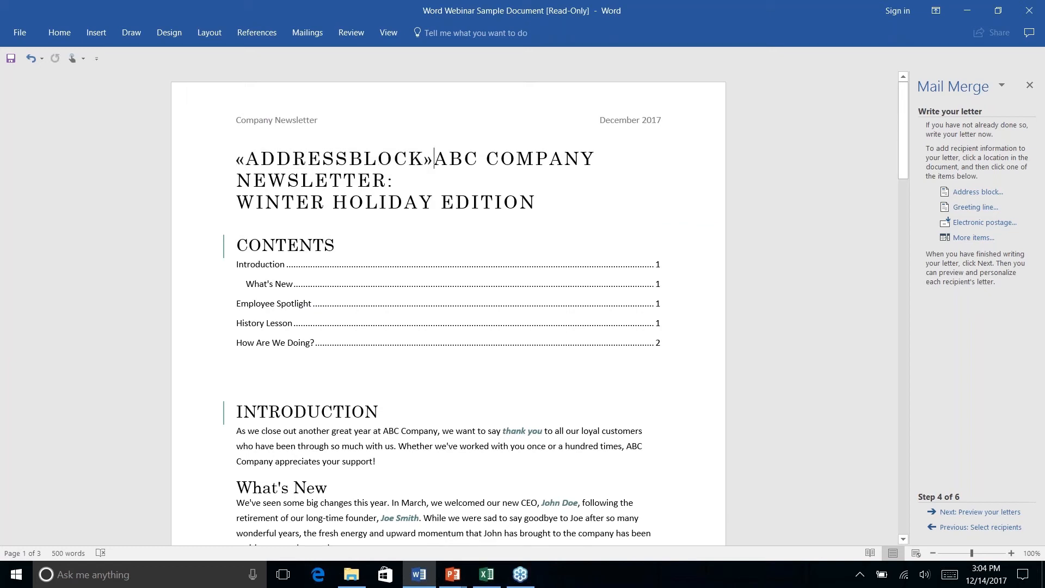
key("Return")
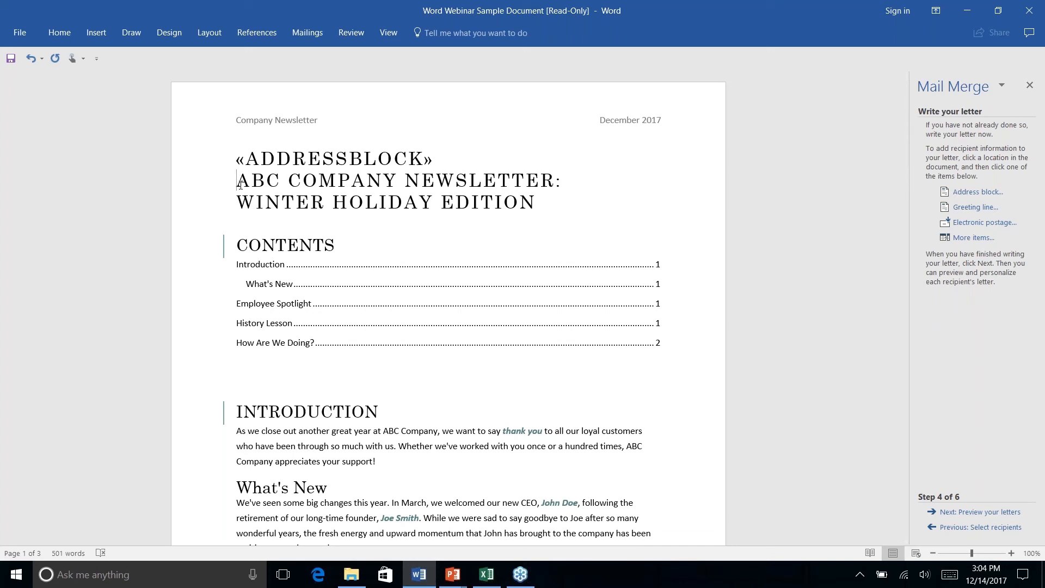
key("Return")
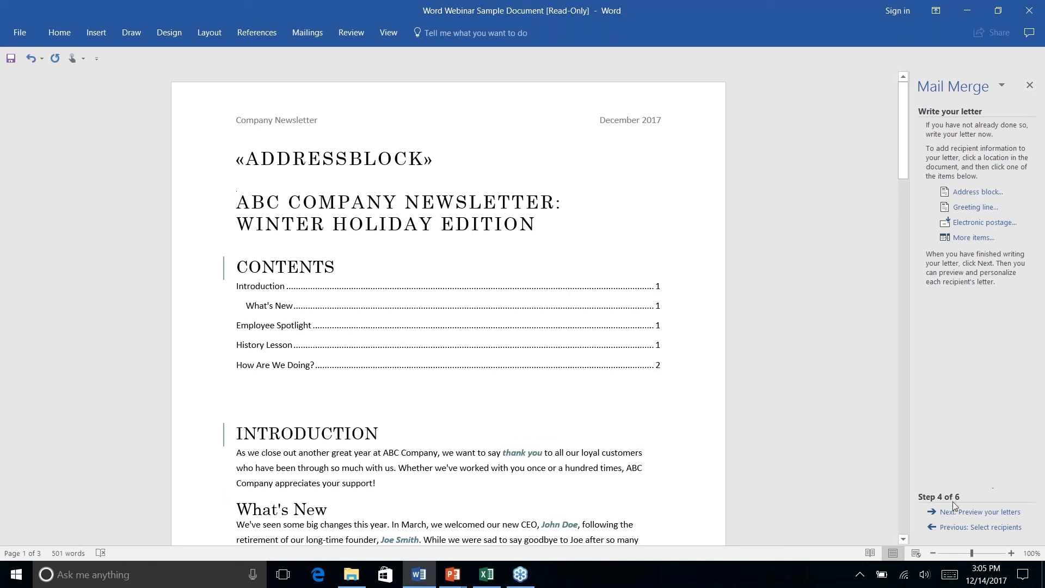
- Preview the merged letter for the first recipient and proceed to the wizard's Complete the merge stage
left_click(985, 512)
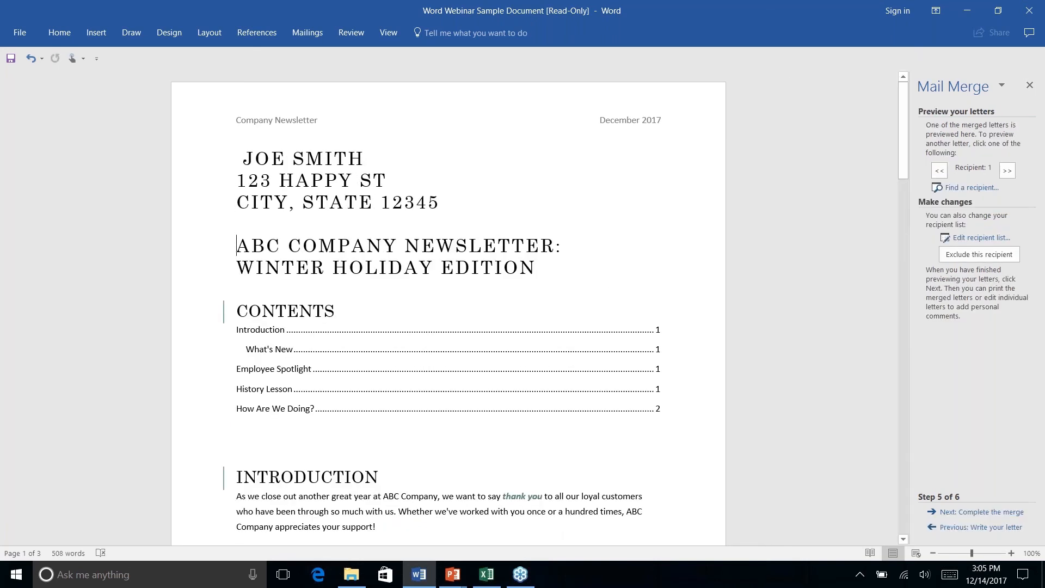
left_click(395, 180)
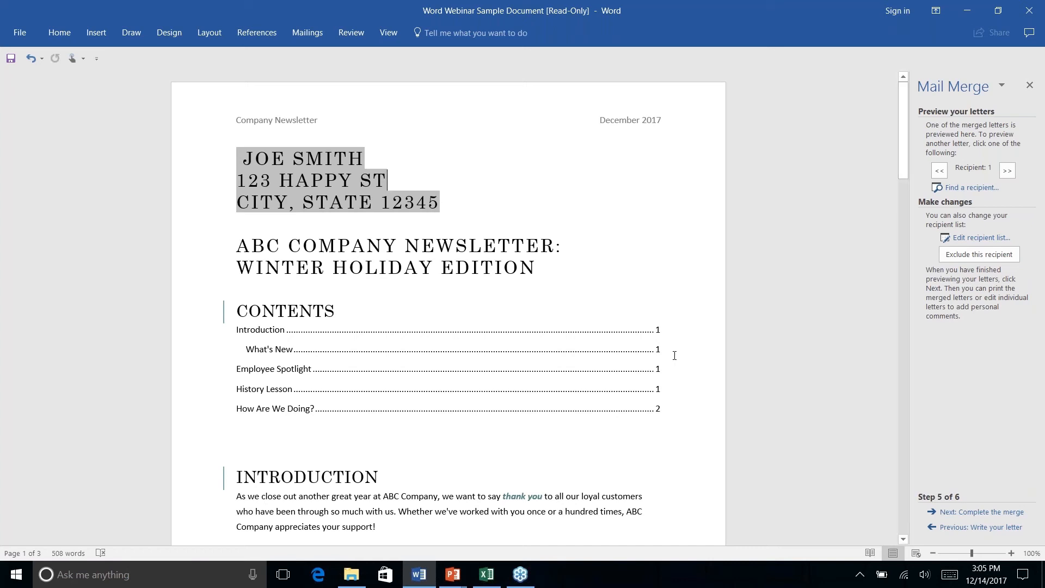
left_click(979, 512)
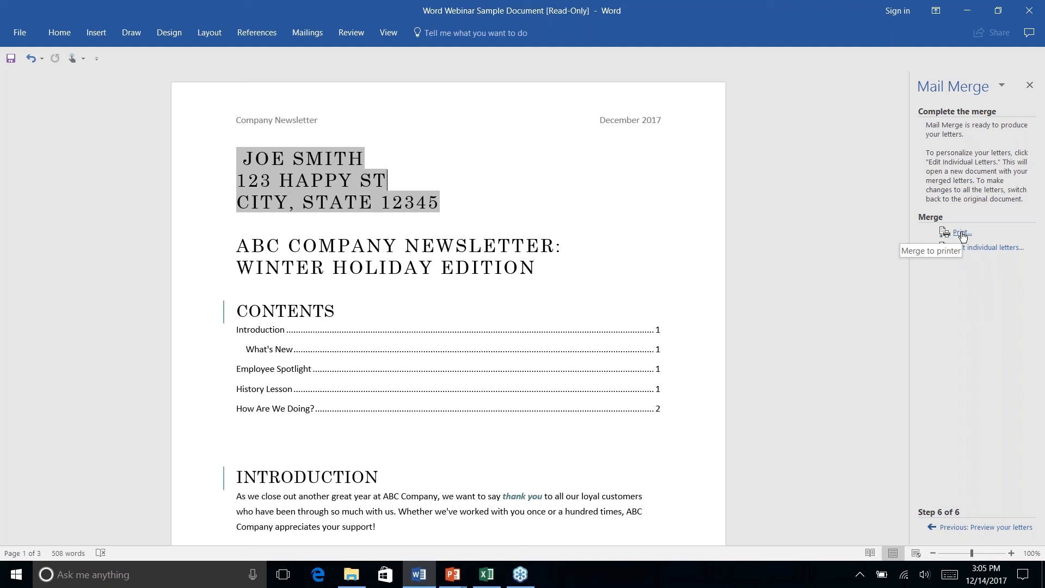
- Switch to the PowerPoint slide show and advance to the closing "Thanks for Watching!" slide
key("alt+Tab")
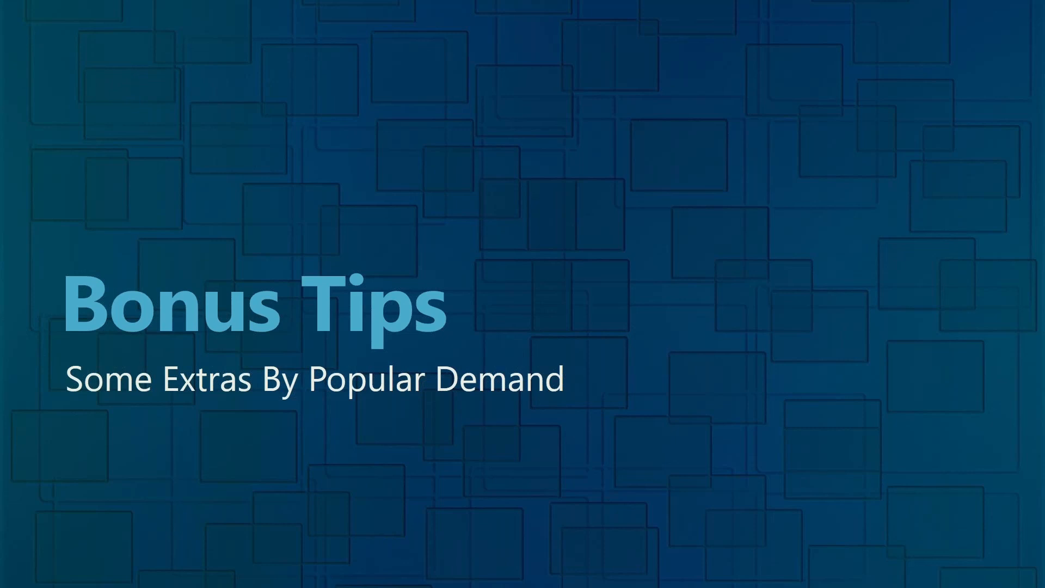
key("Right")
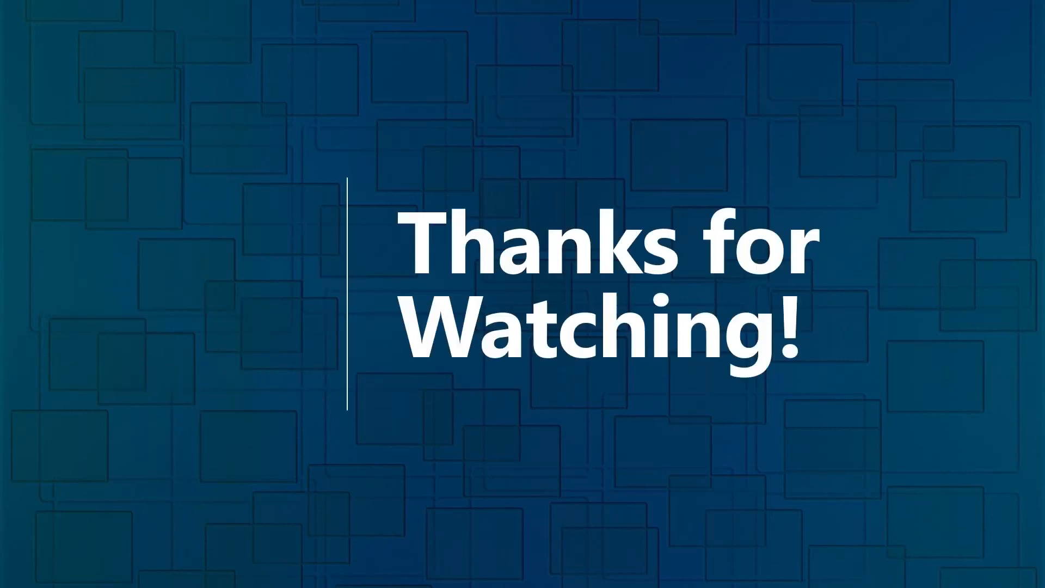